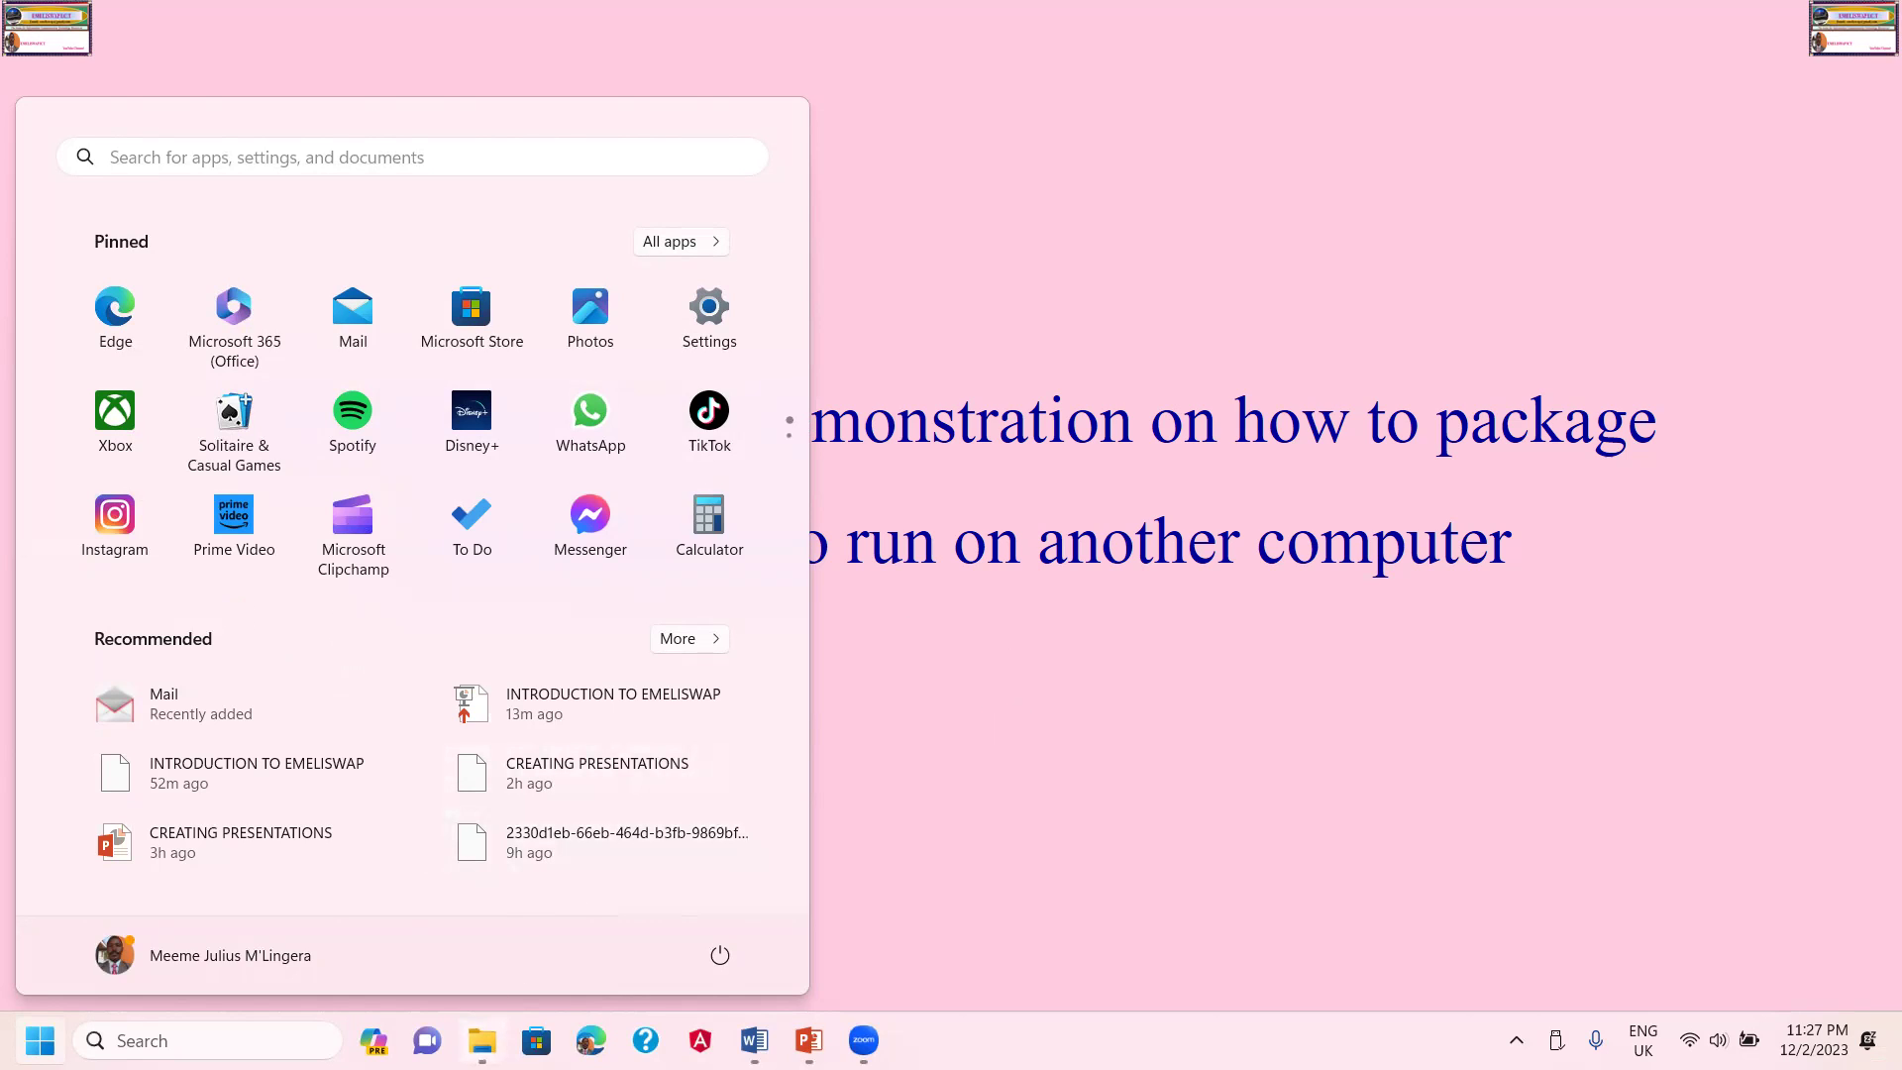
# - Switch to the File Explorer window that shows the Presentation Materials folder and clear the file selection
pyautogui.moveTo(482, 1040)
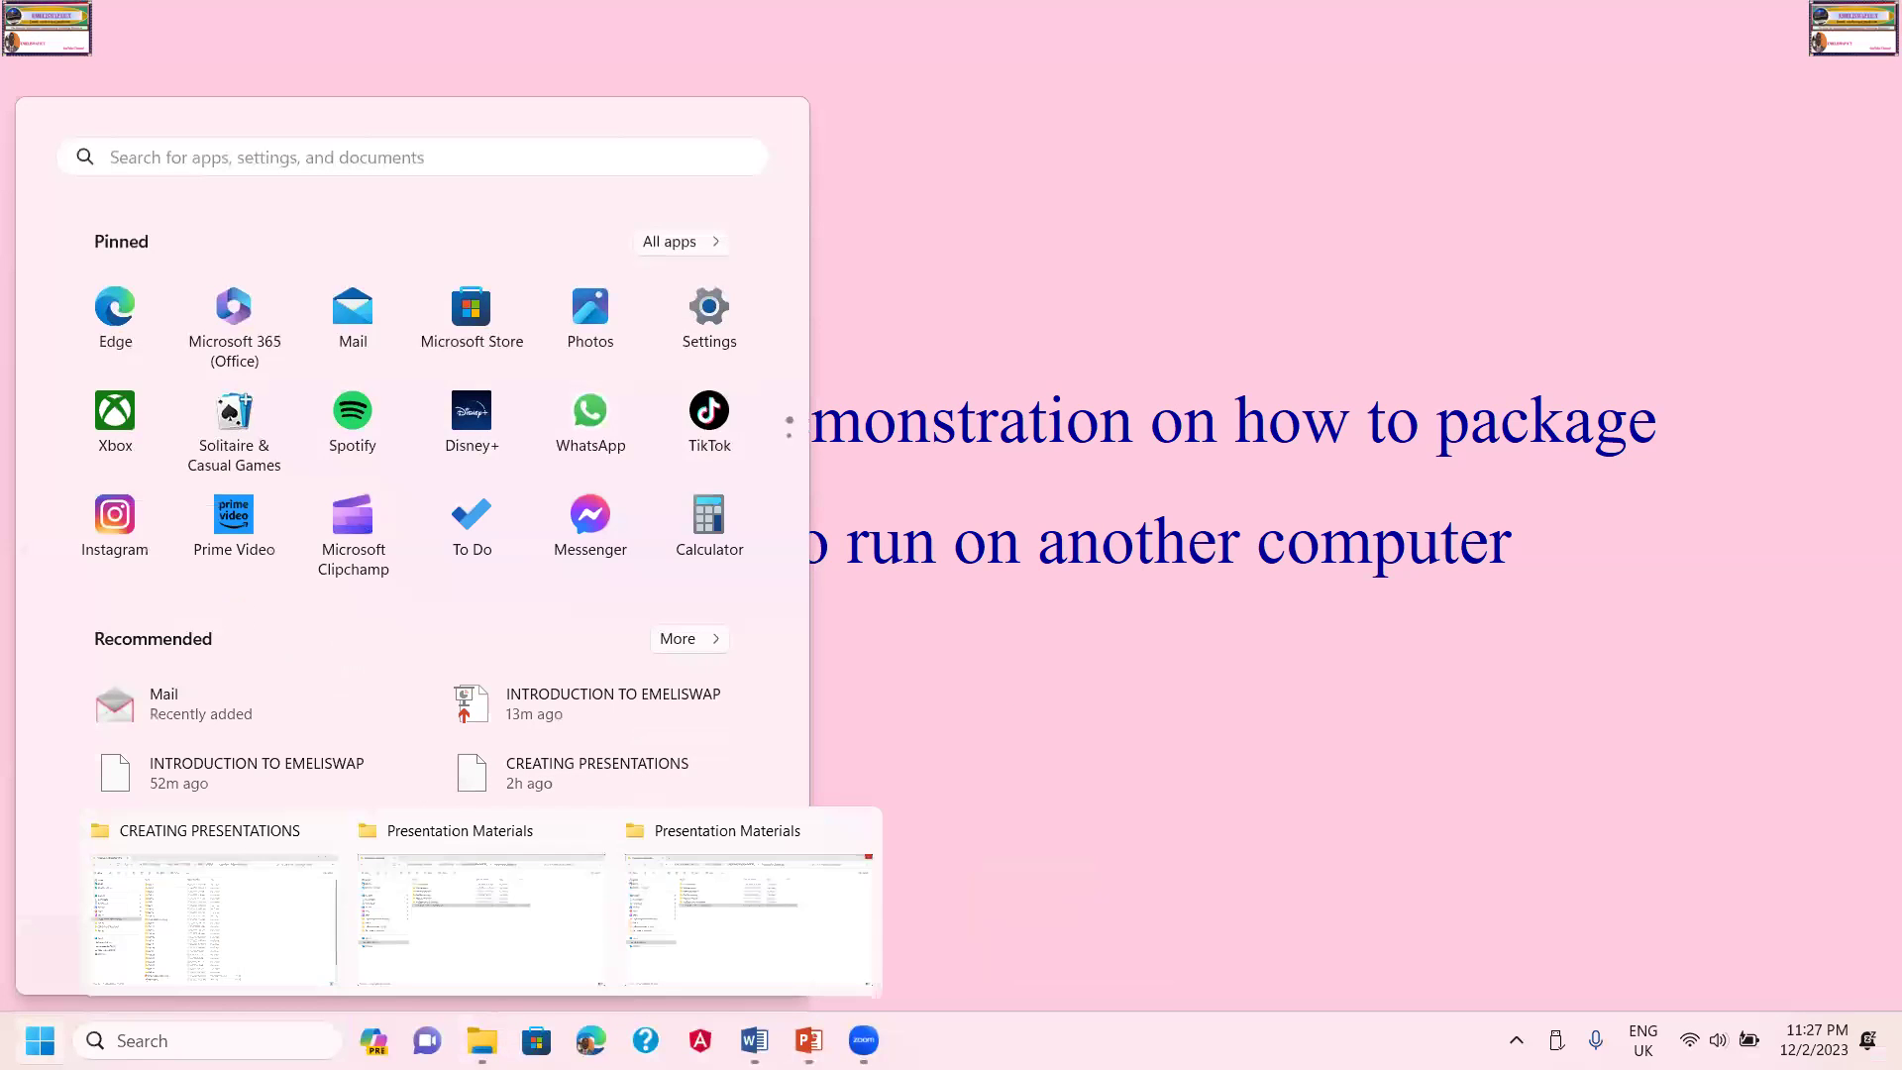
pyautogui.click(653, 928)
pyautogui.click(815, 709)
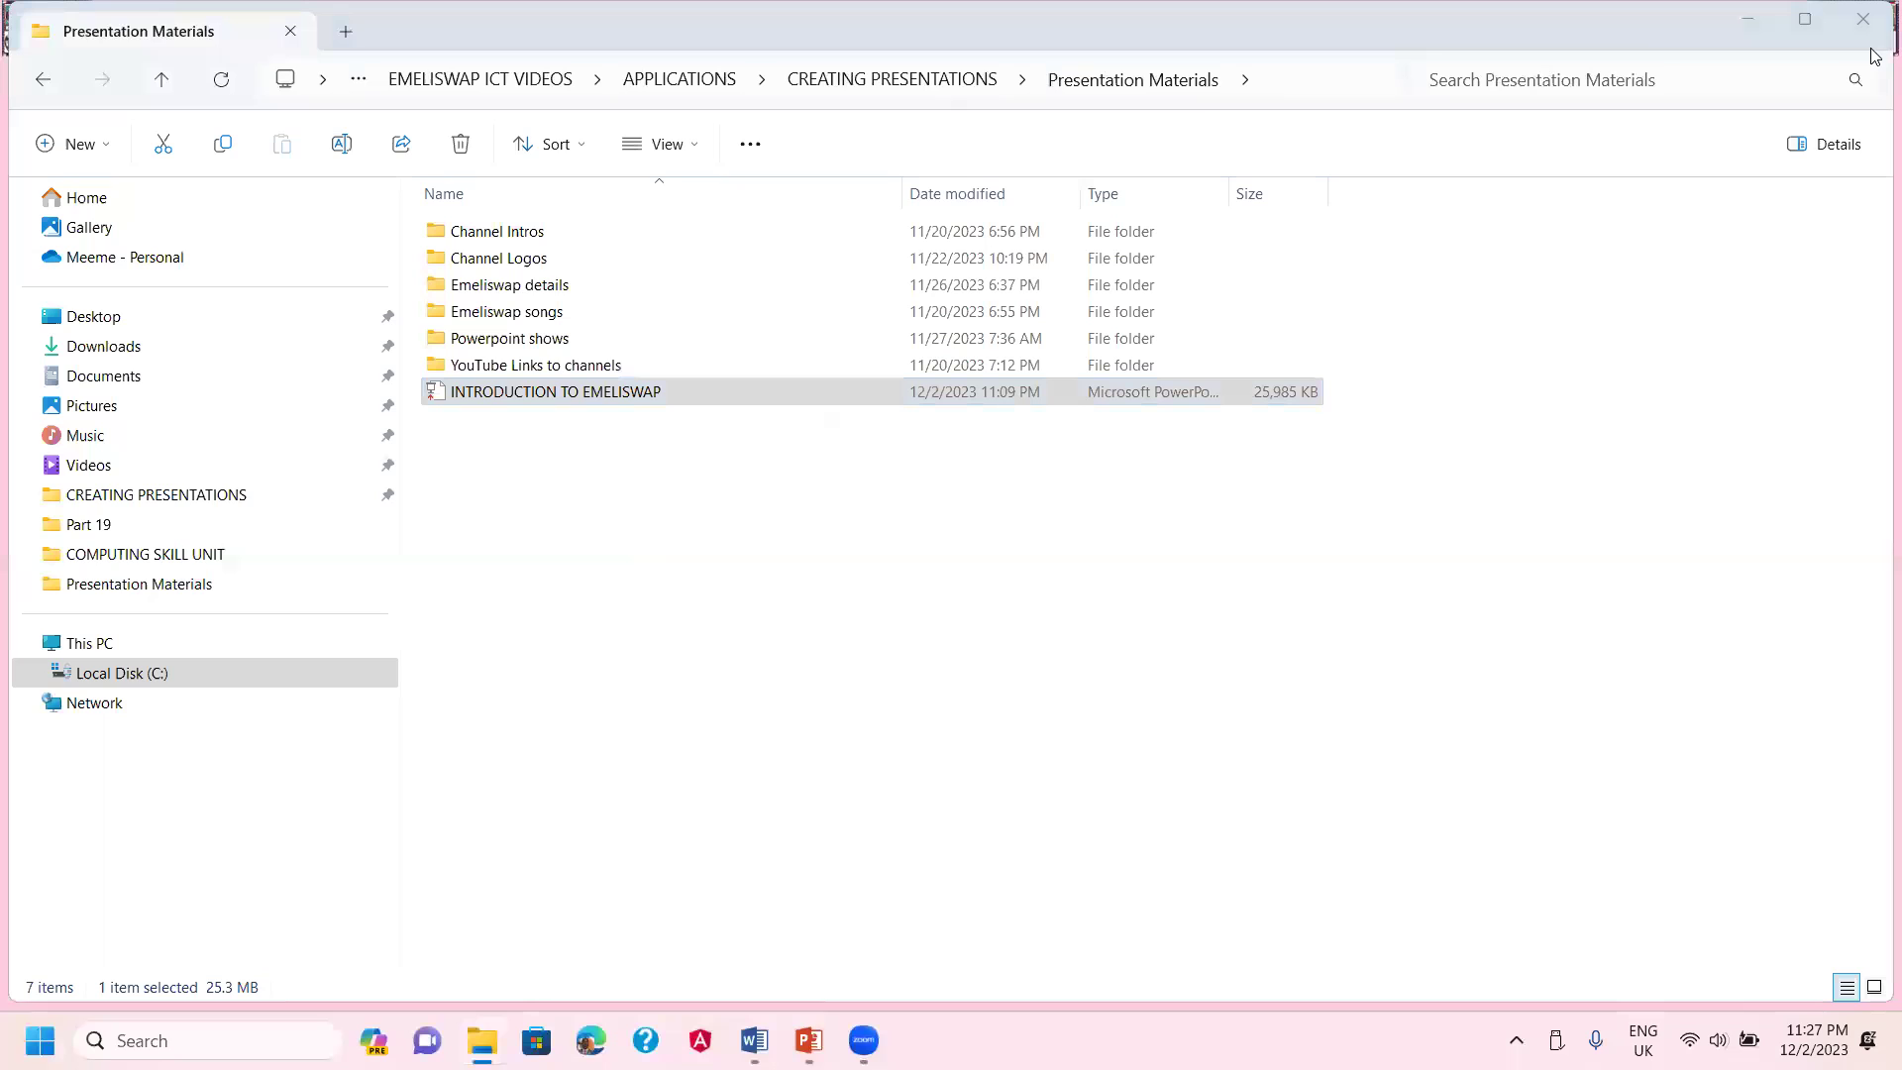
pyautogui.click(579, 577)
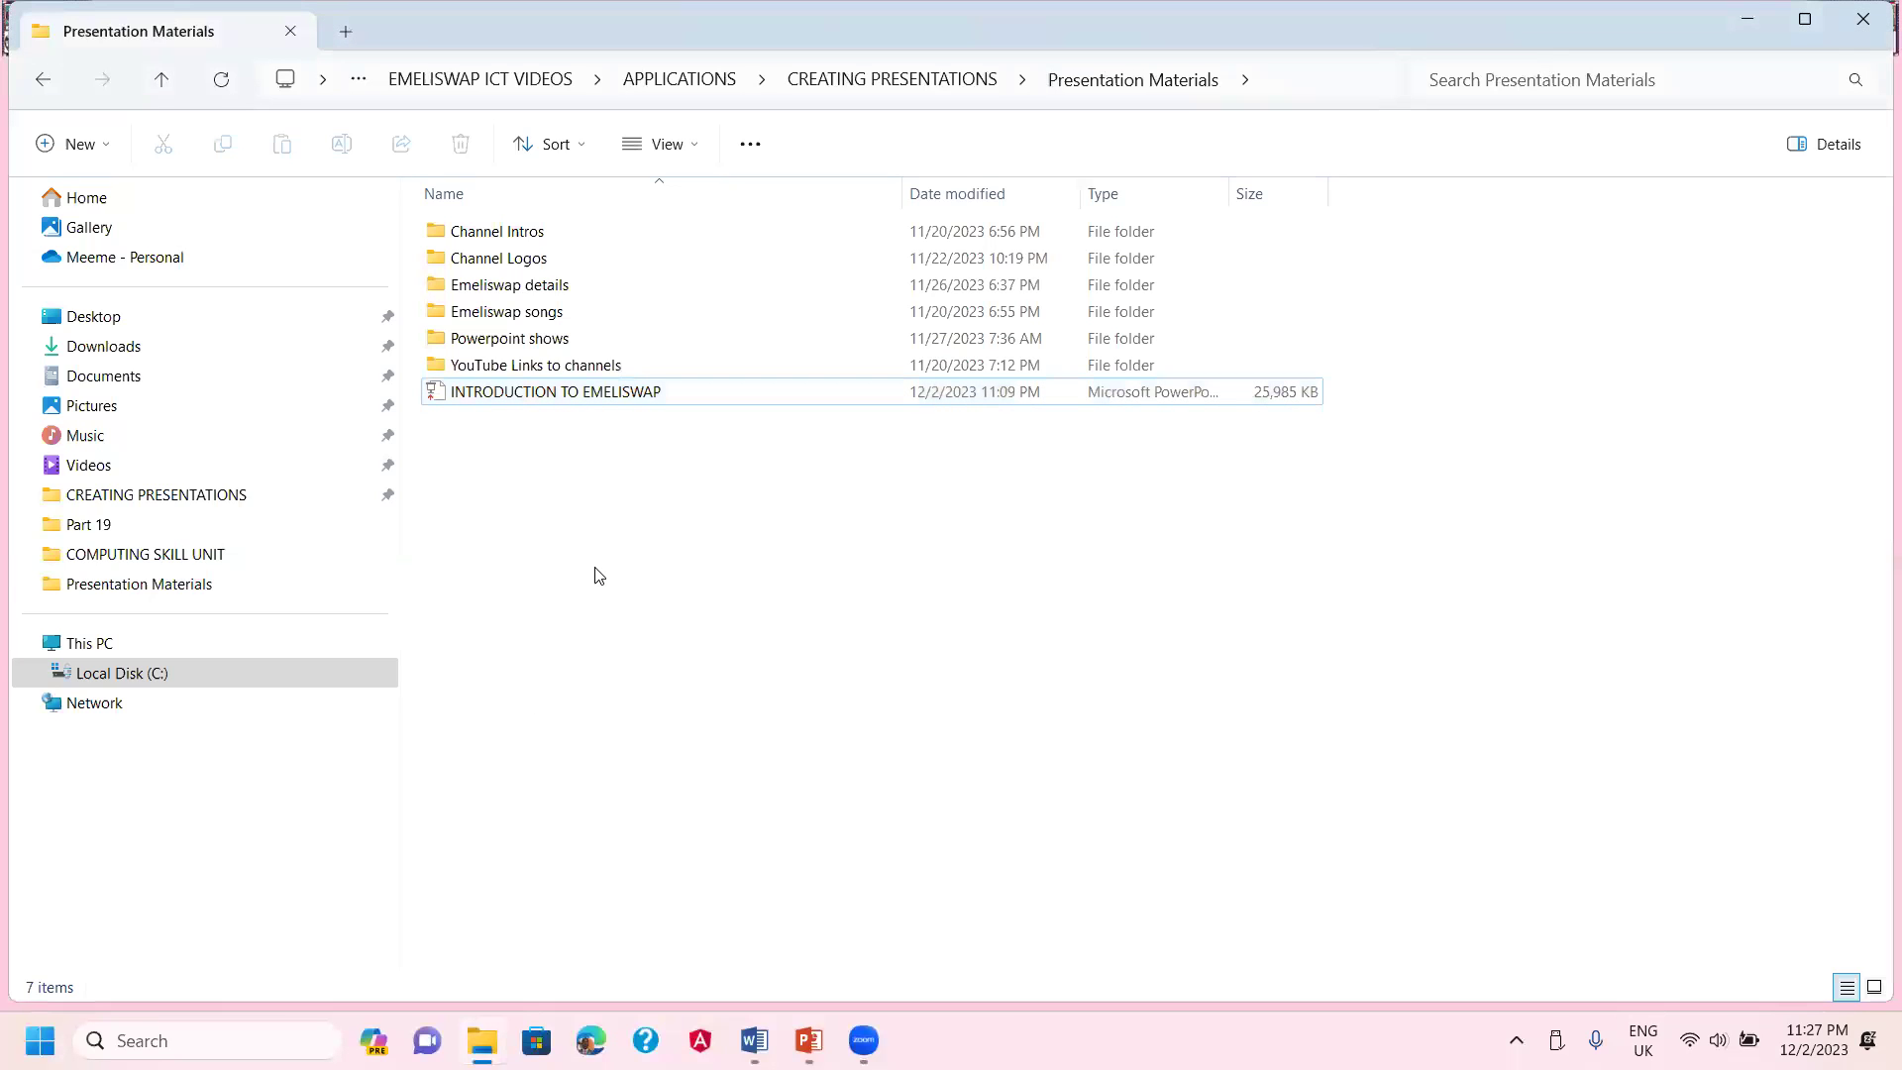
# - Create a new folder named "Introduction to EMELISWAP Presentation" inside Presentation Materials
pyautogui.rightClick(692, 551)
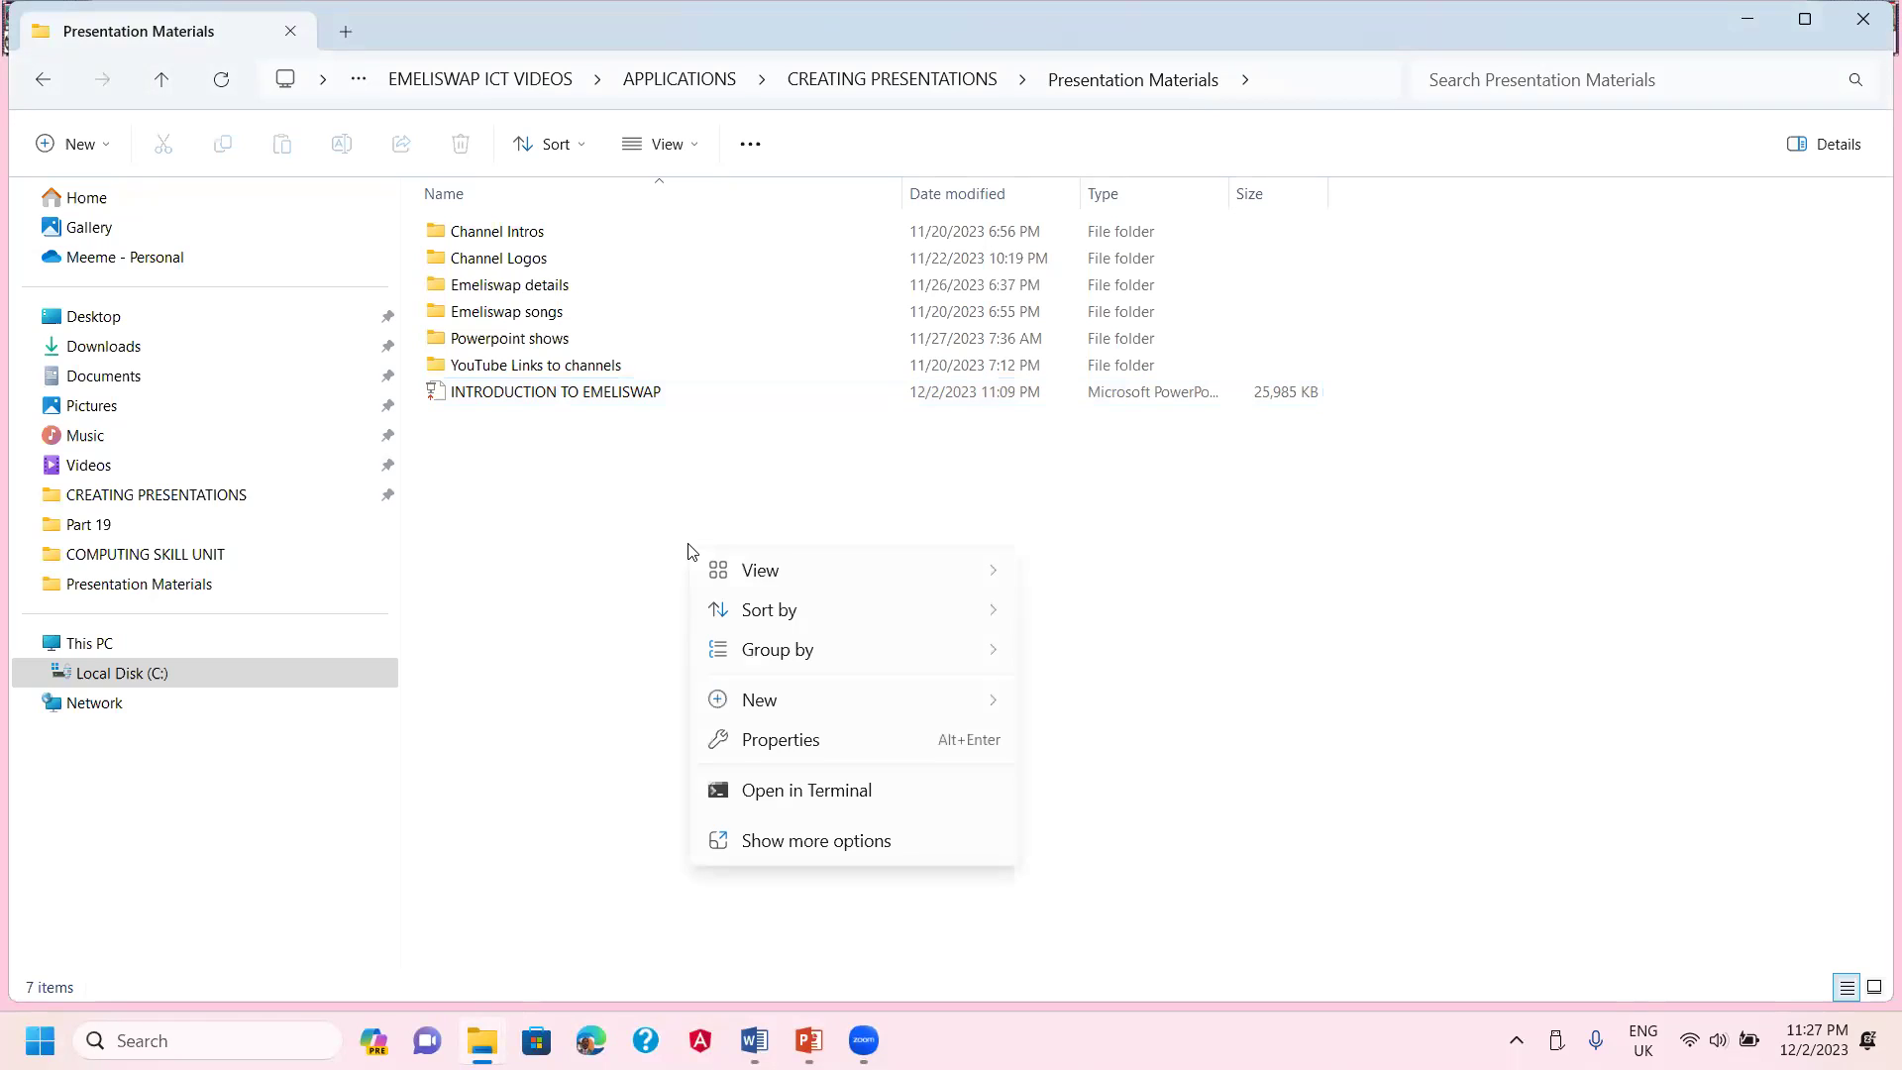
pyautogui.moveTo(784, 628)
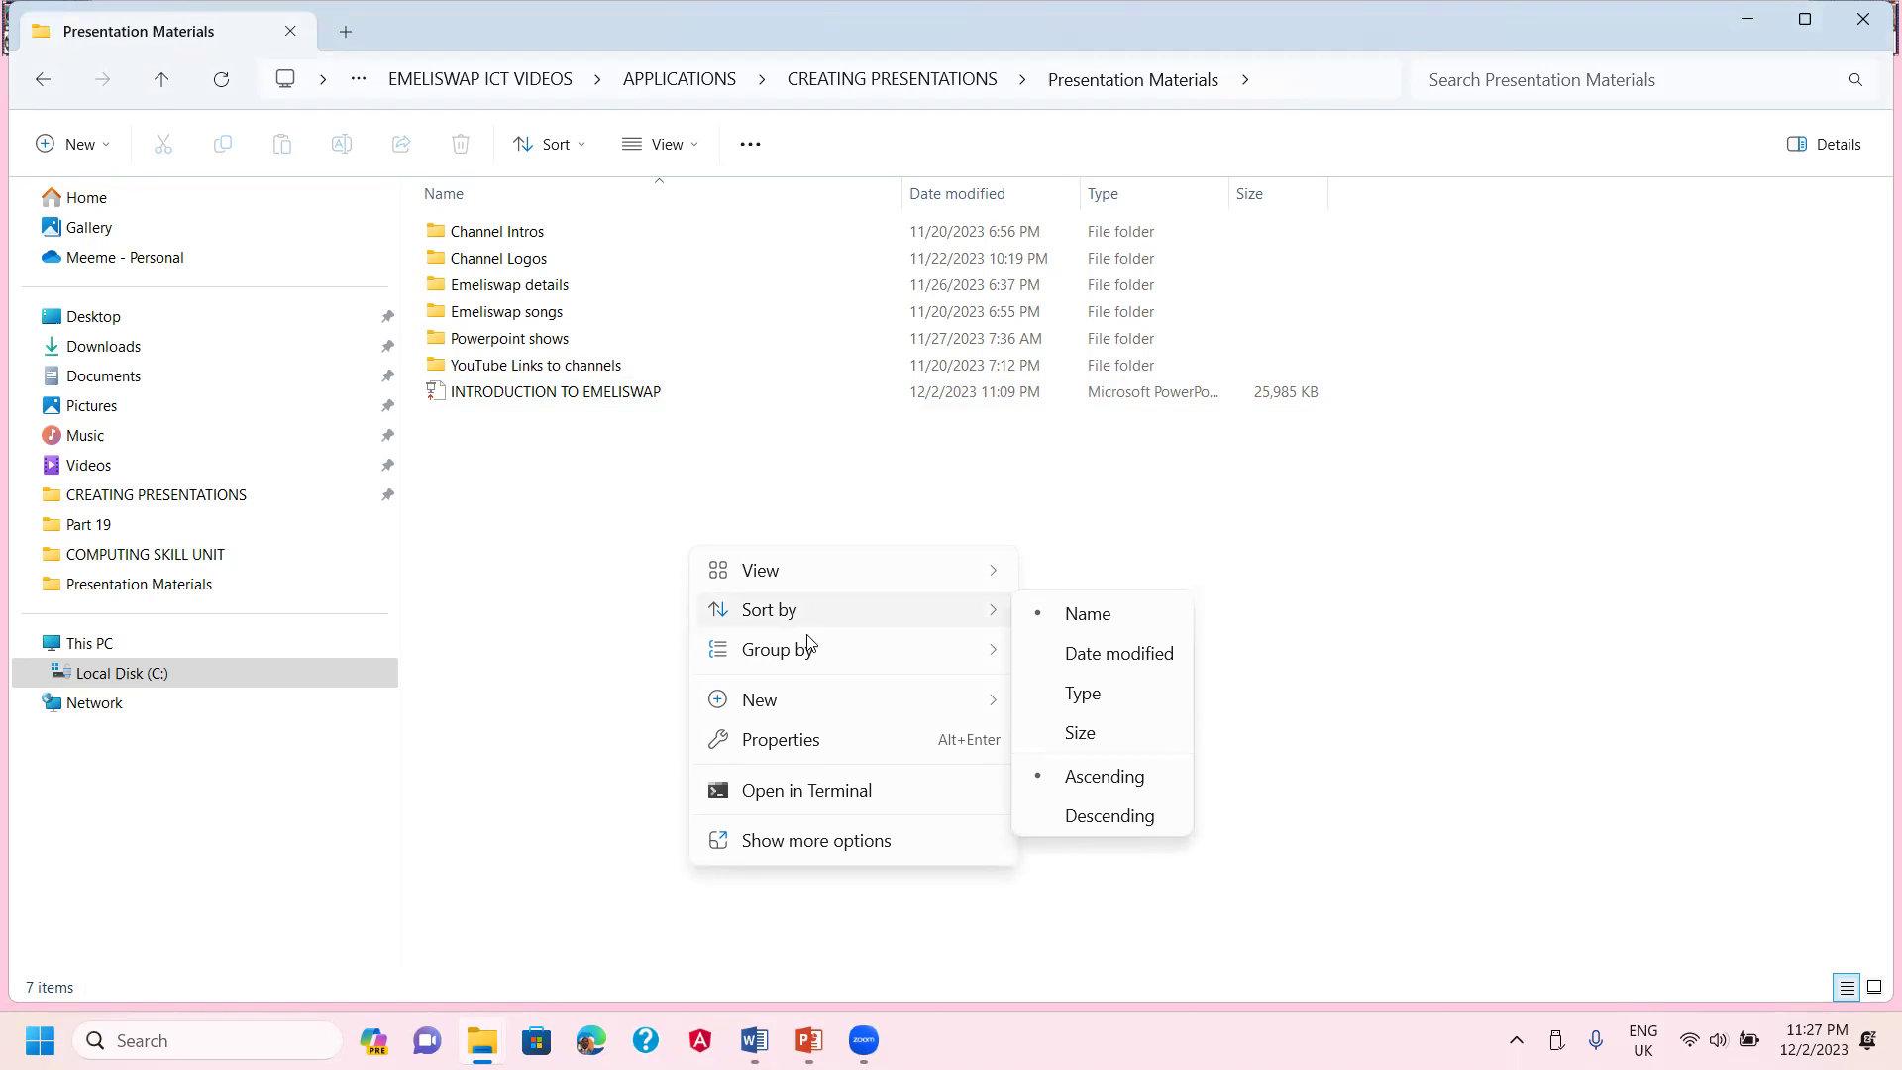
pyautogui.moveTo(778, 702)
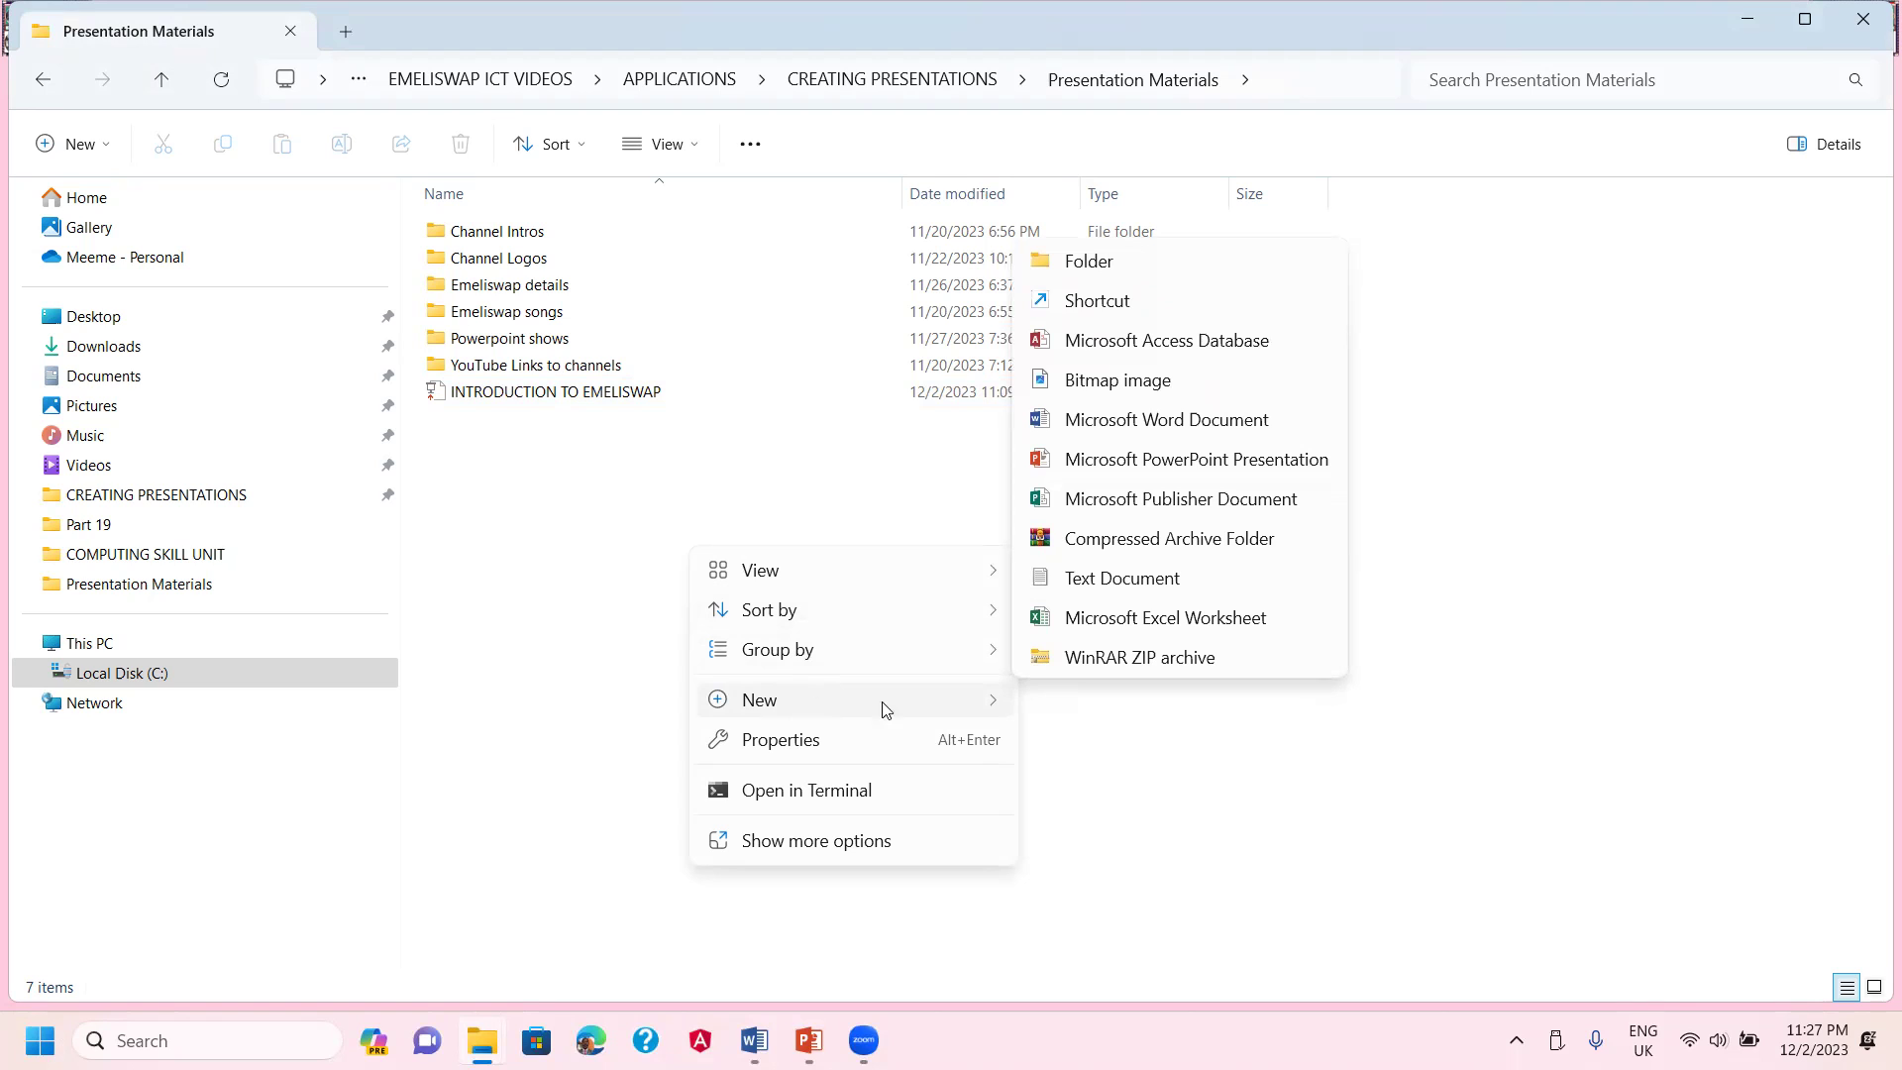
pyautogui.click(1090, 262)
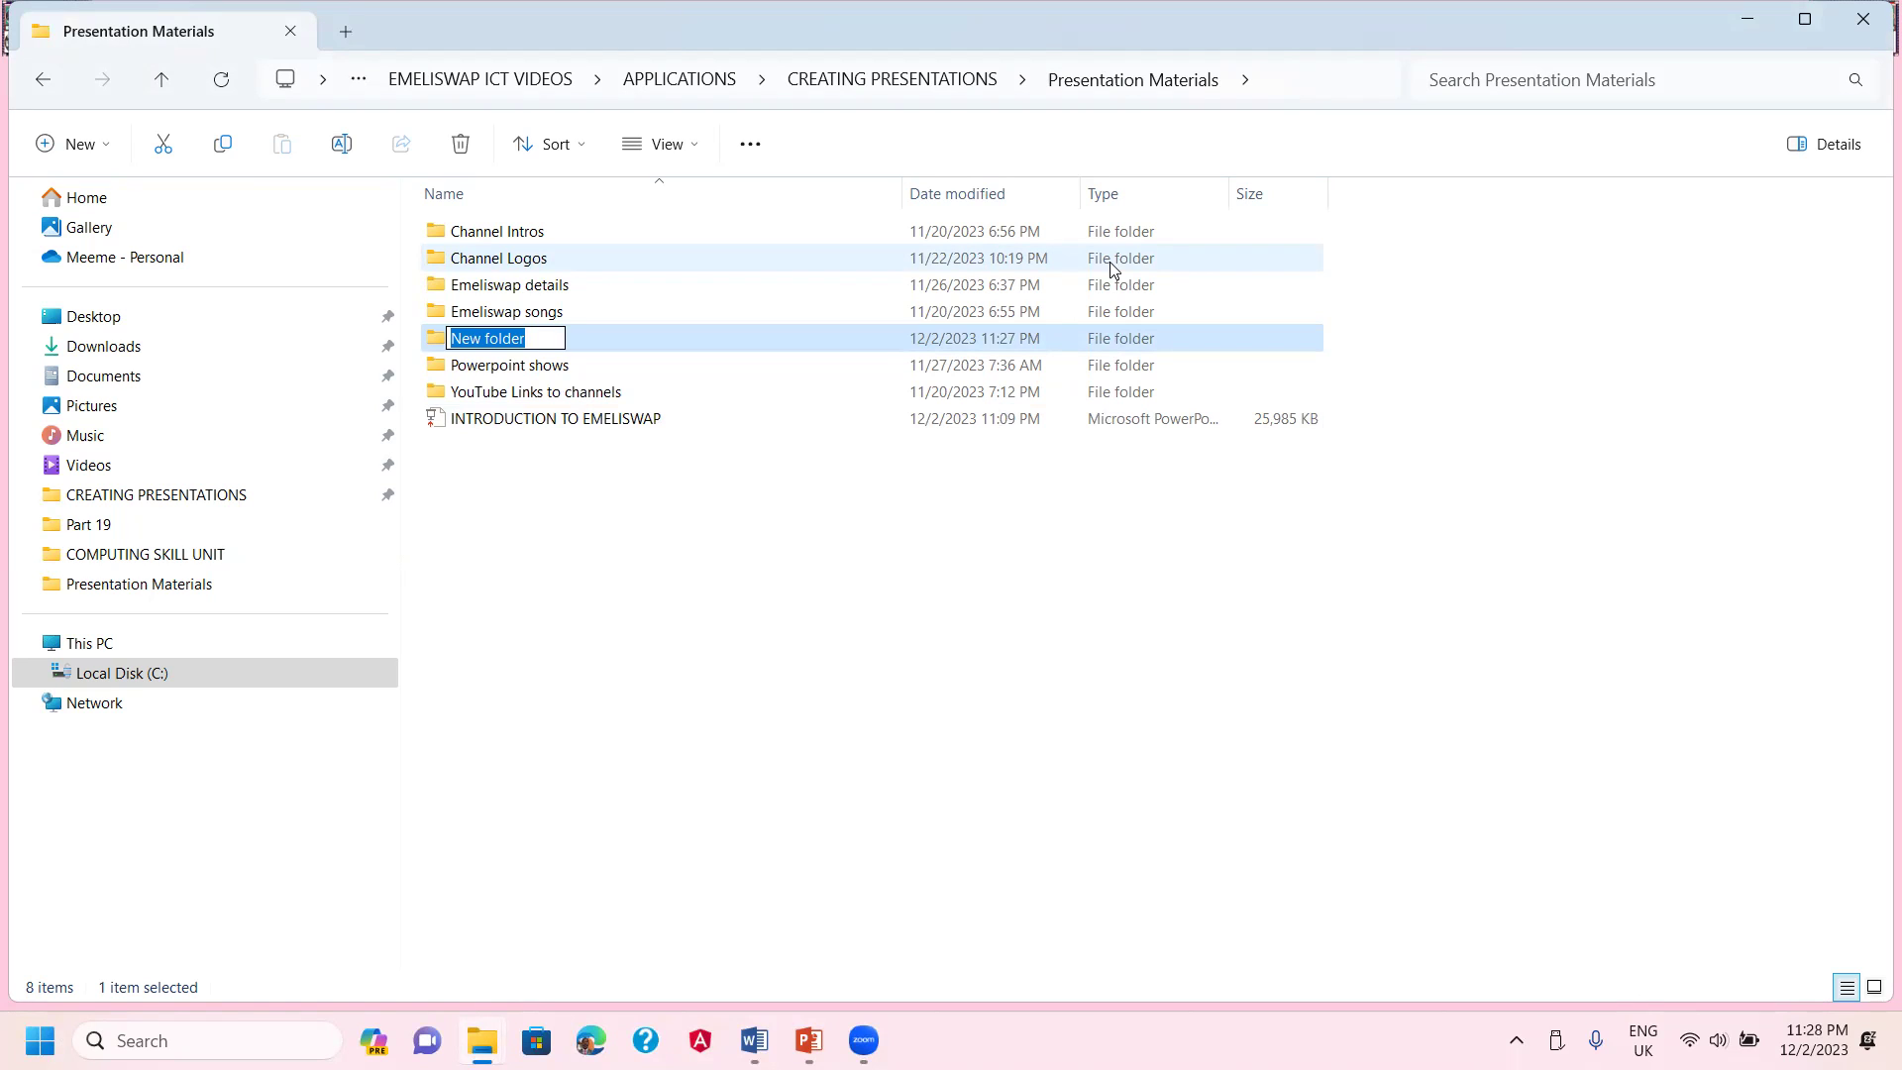
pyautogui.write('IN')
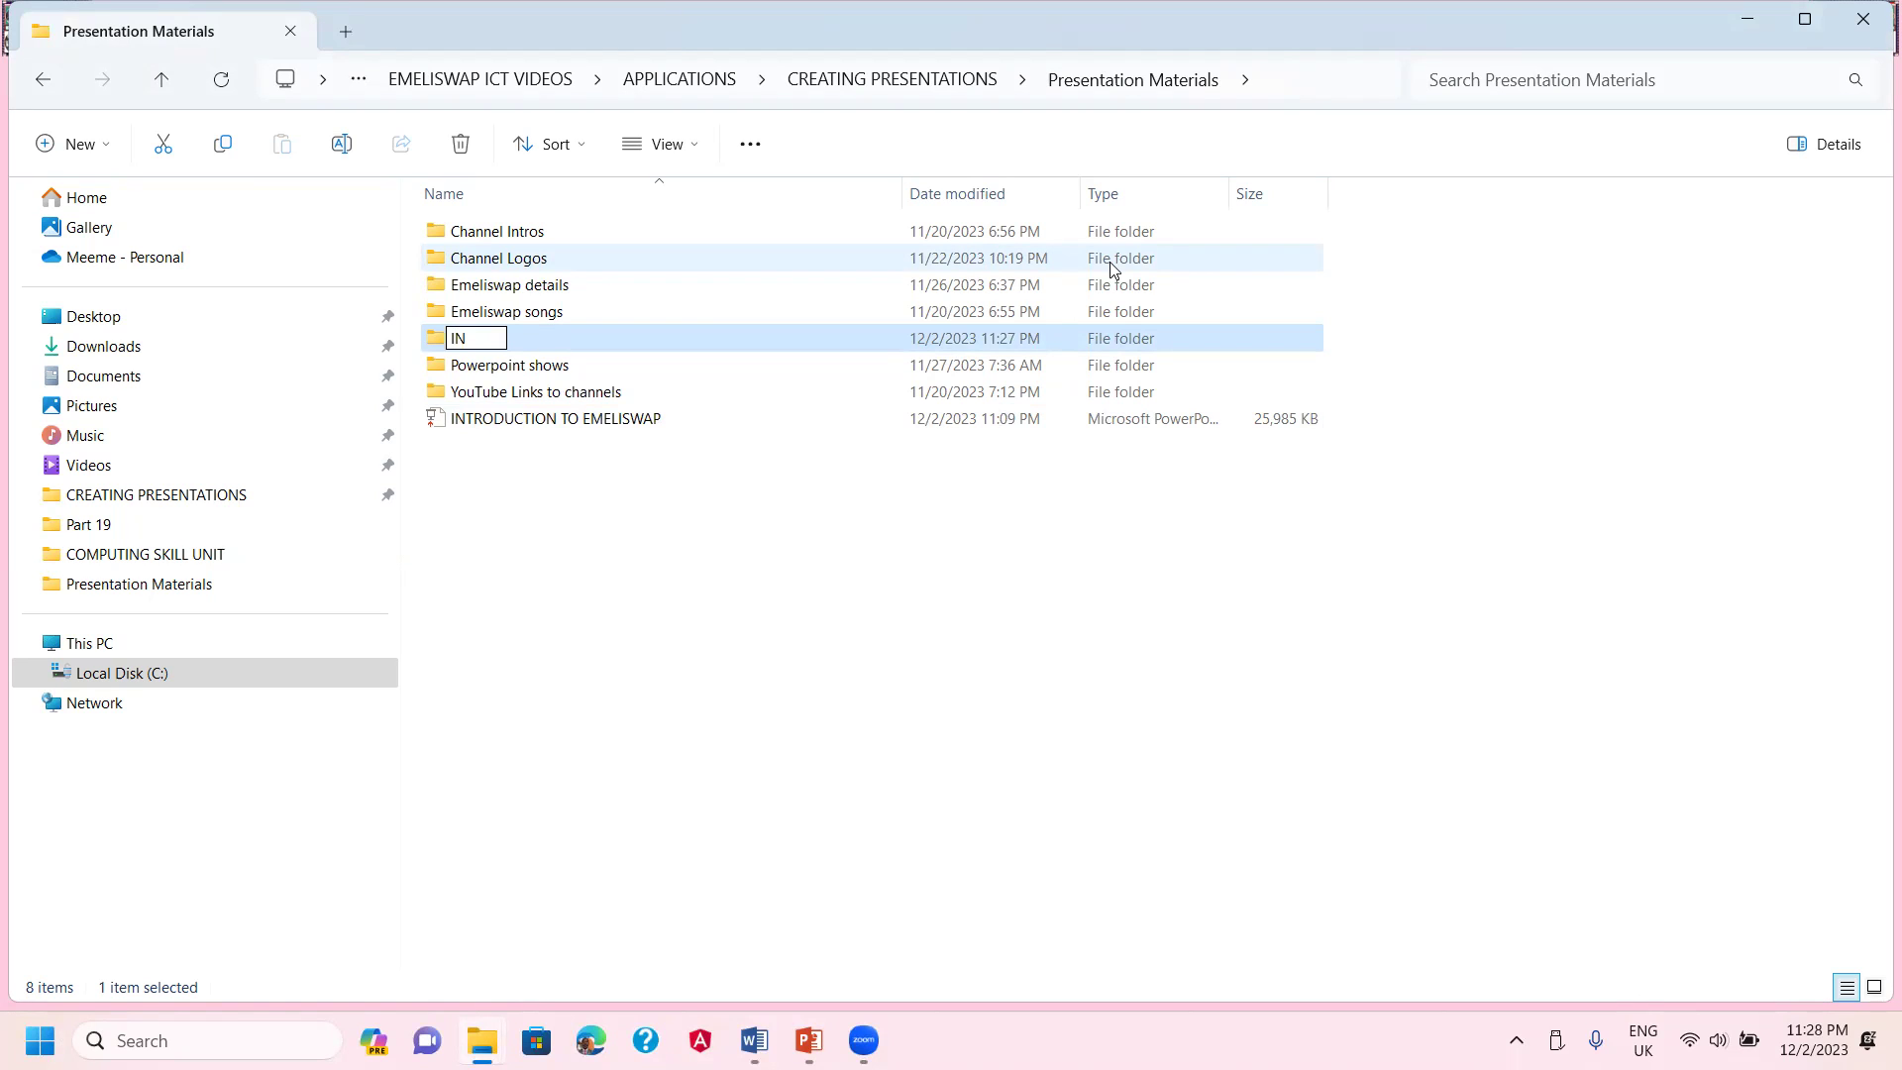
pyautogui.press('BackSpace')
pyautogui.write('ntroduction ')
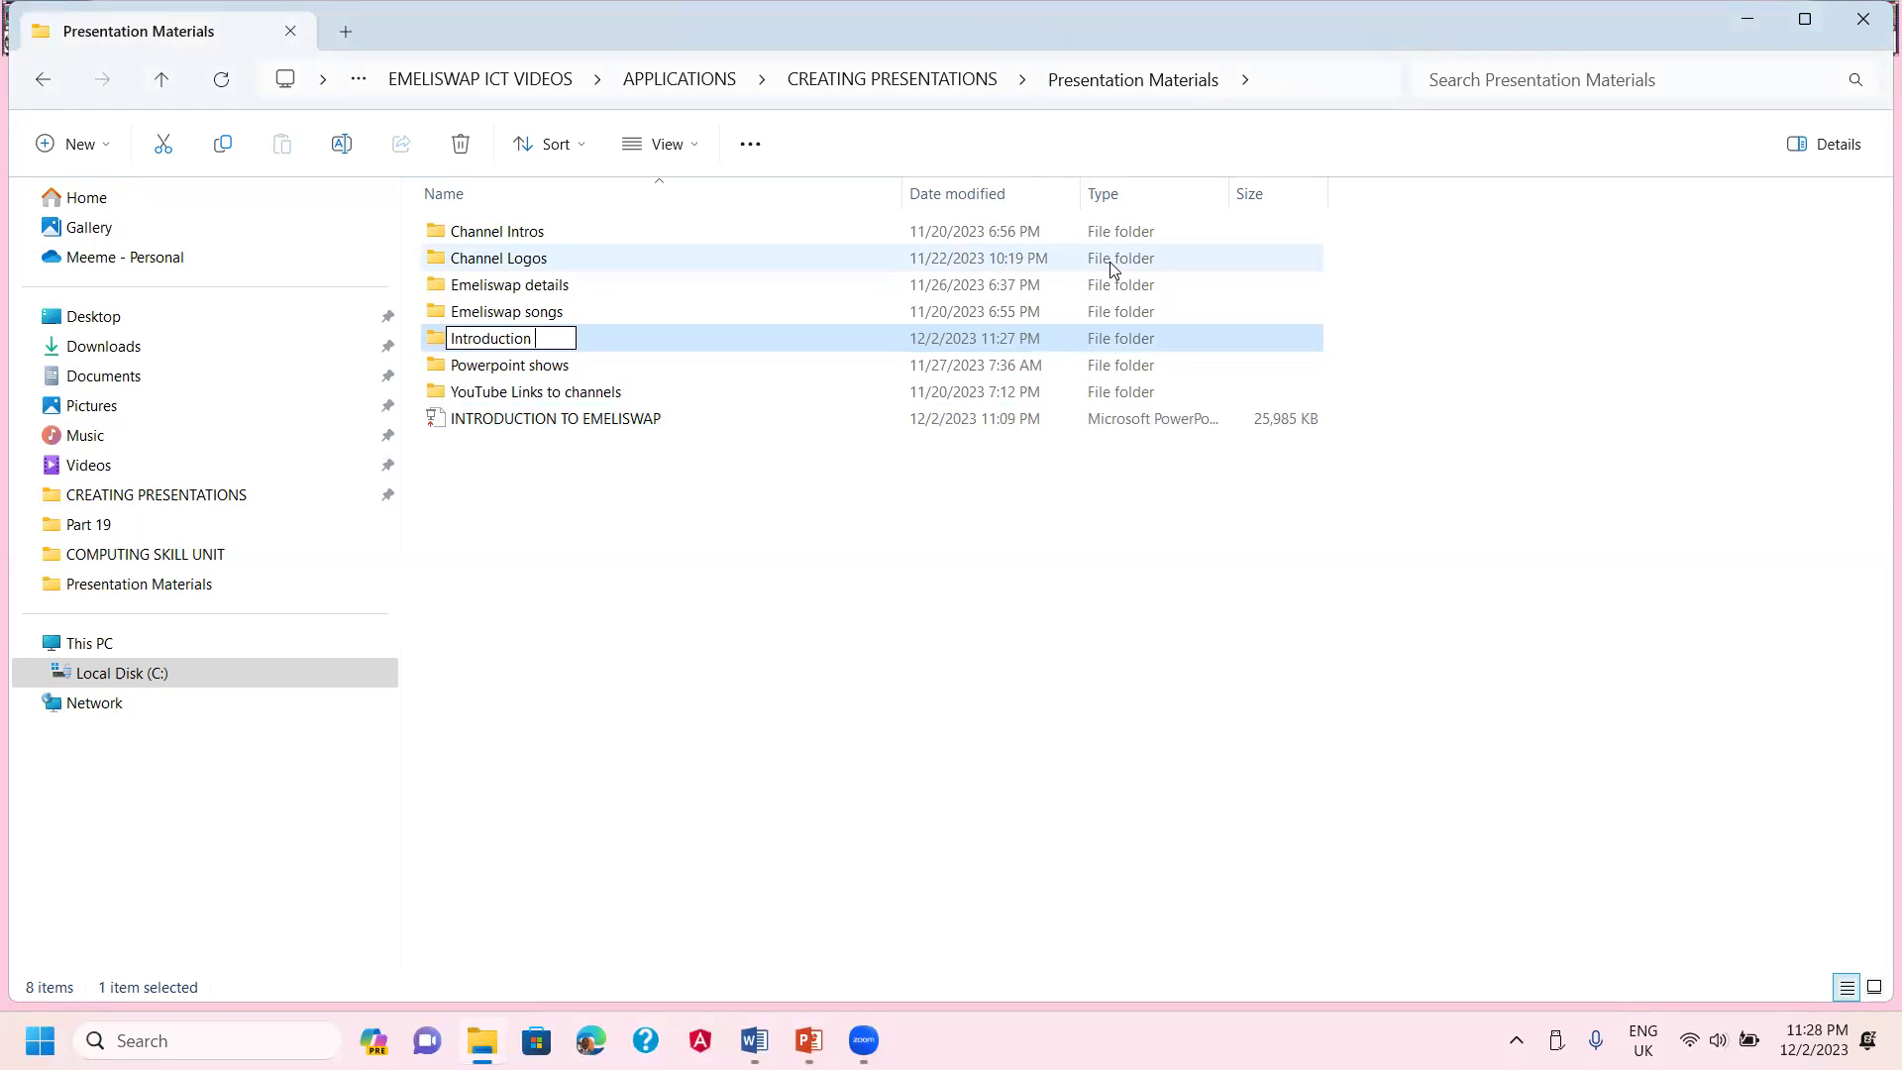
pyautogui.write('to EMELISW')
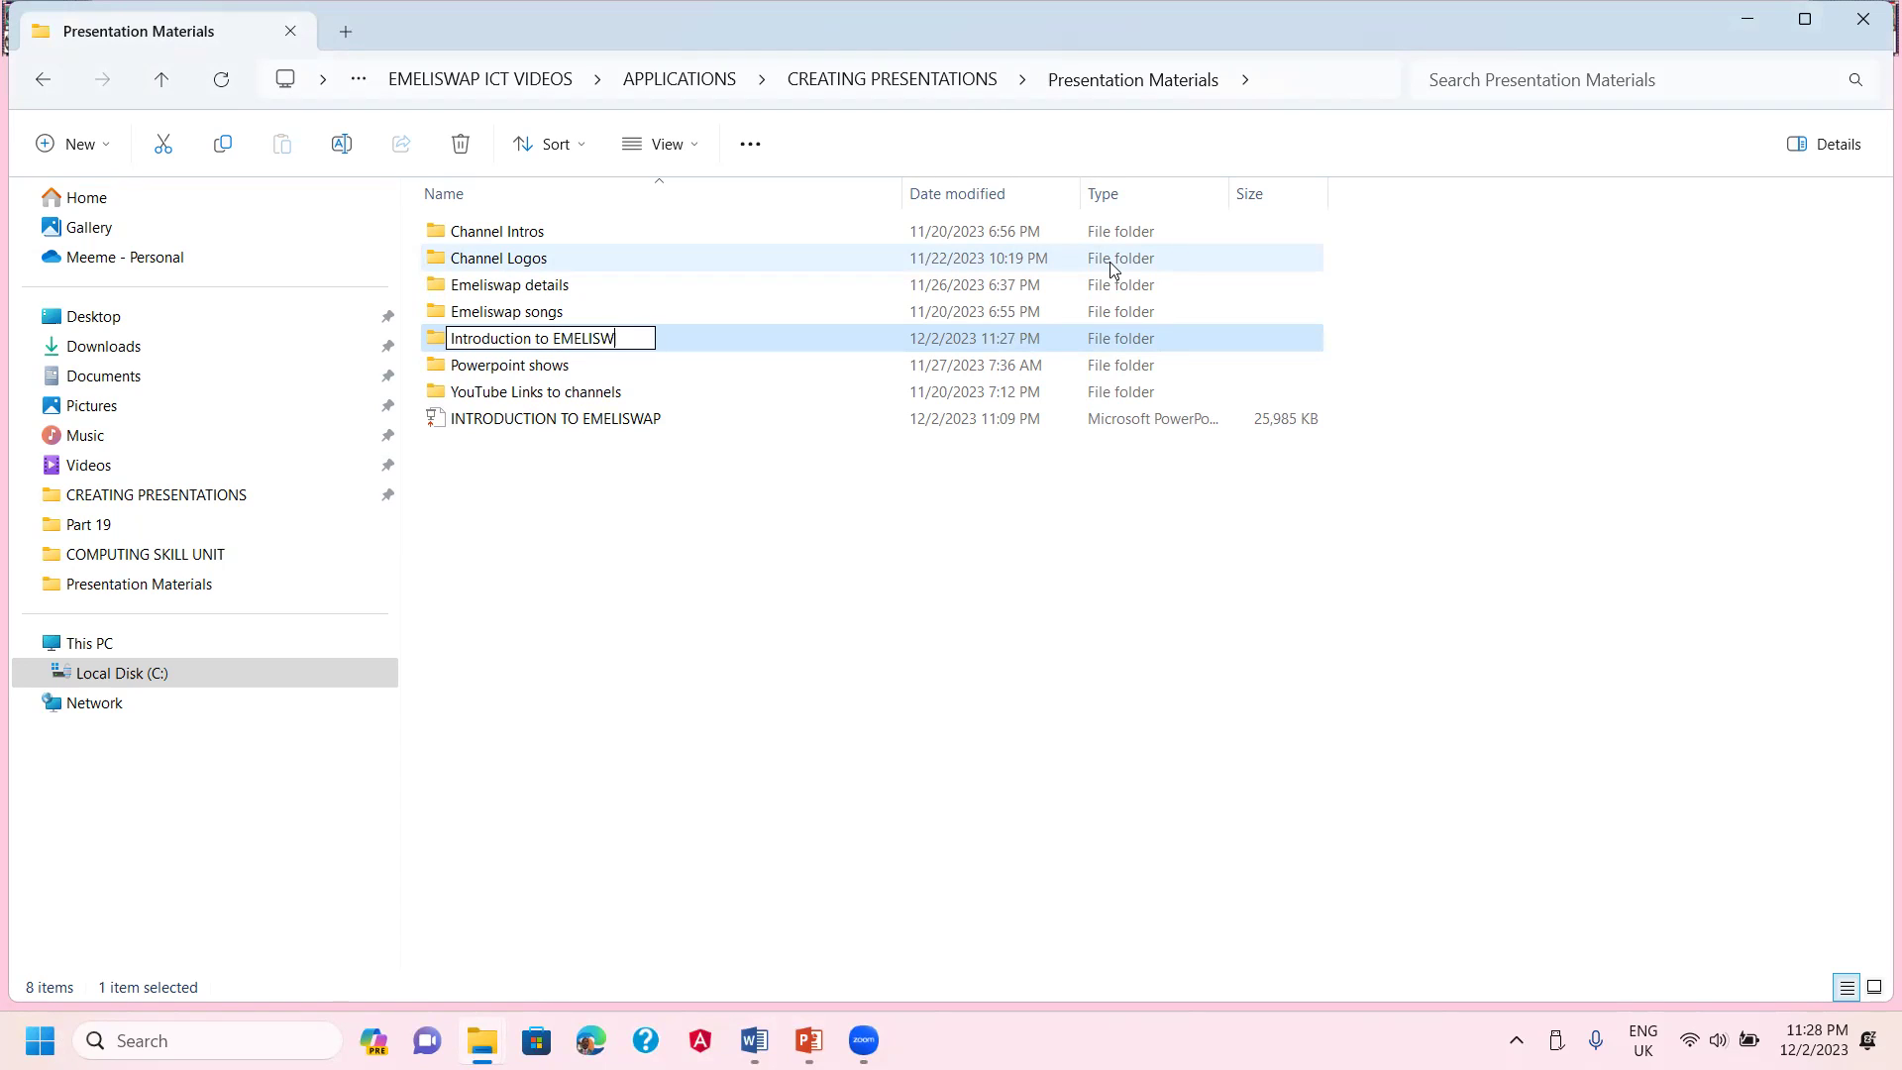
pyautogui.write('AP Presentat')
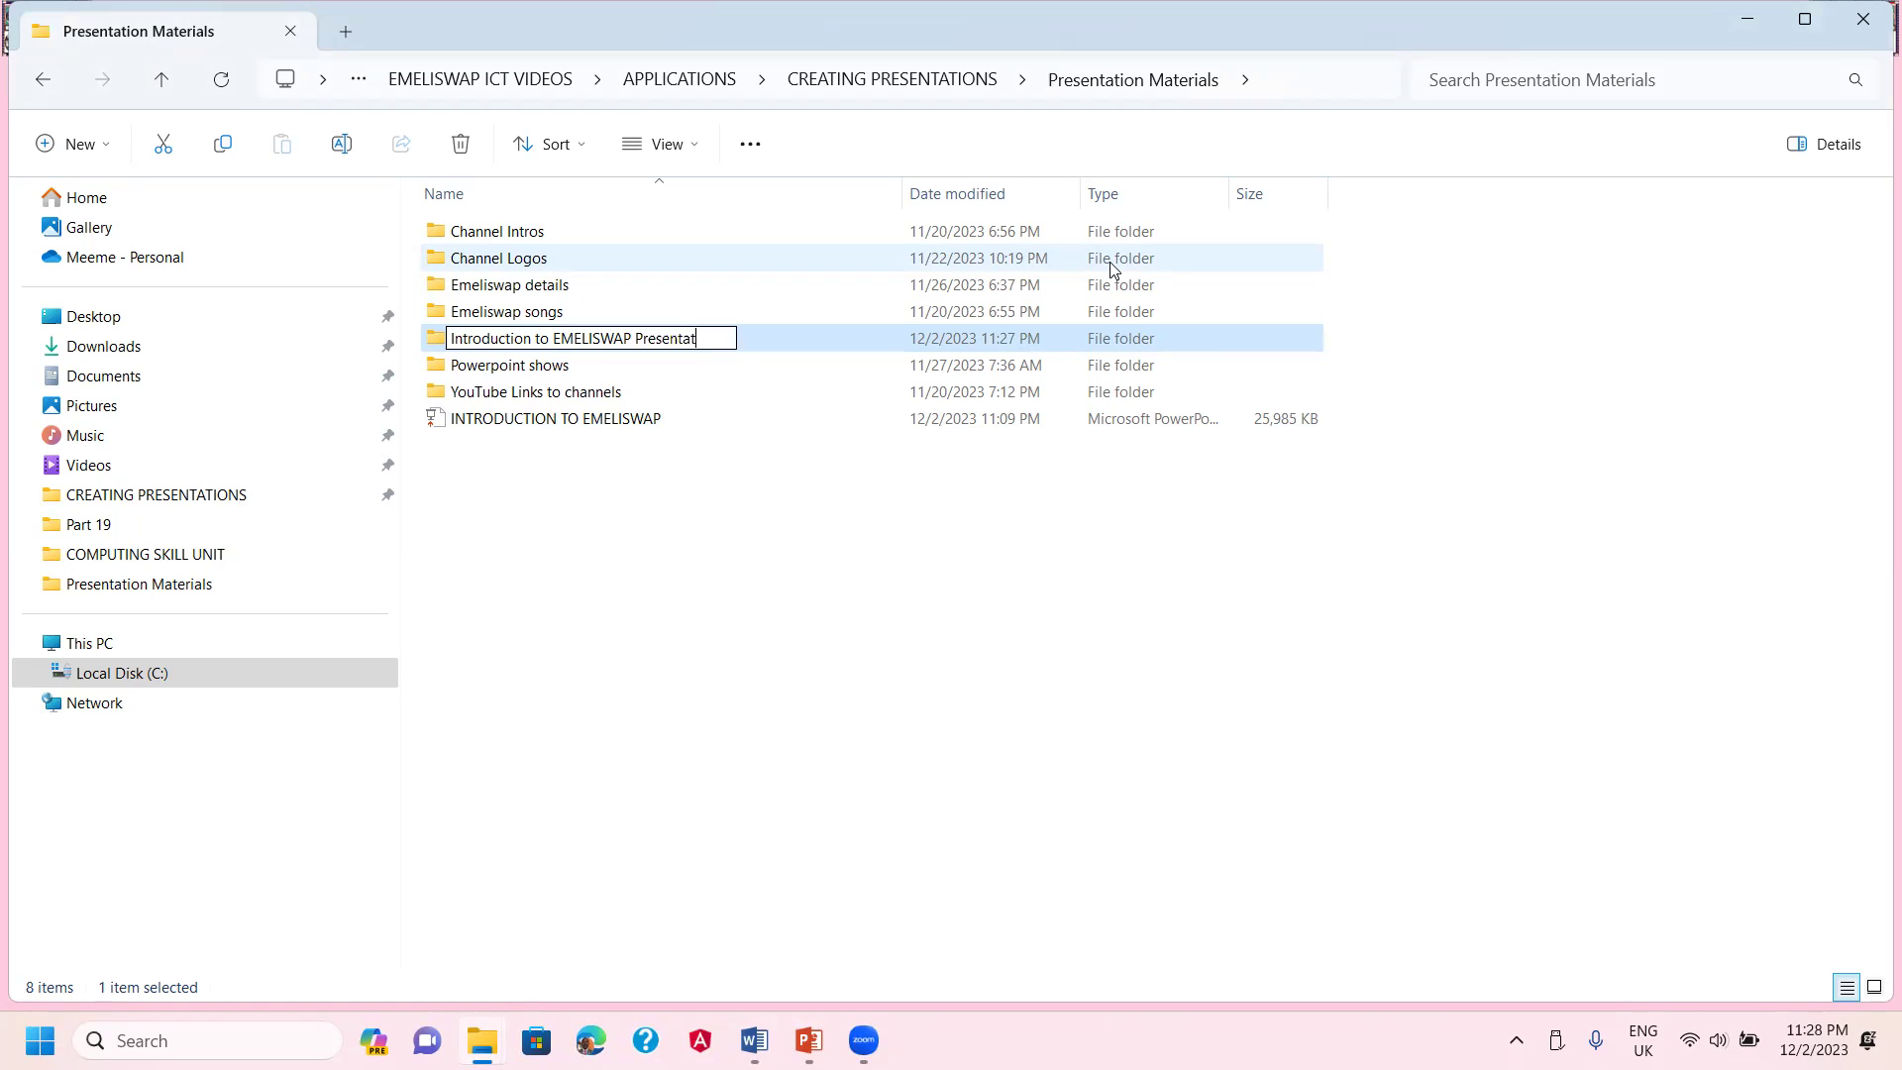
pyautogui.write('ion')
pyautogui.click(726, 588)
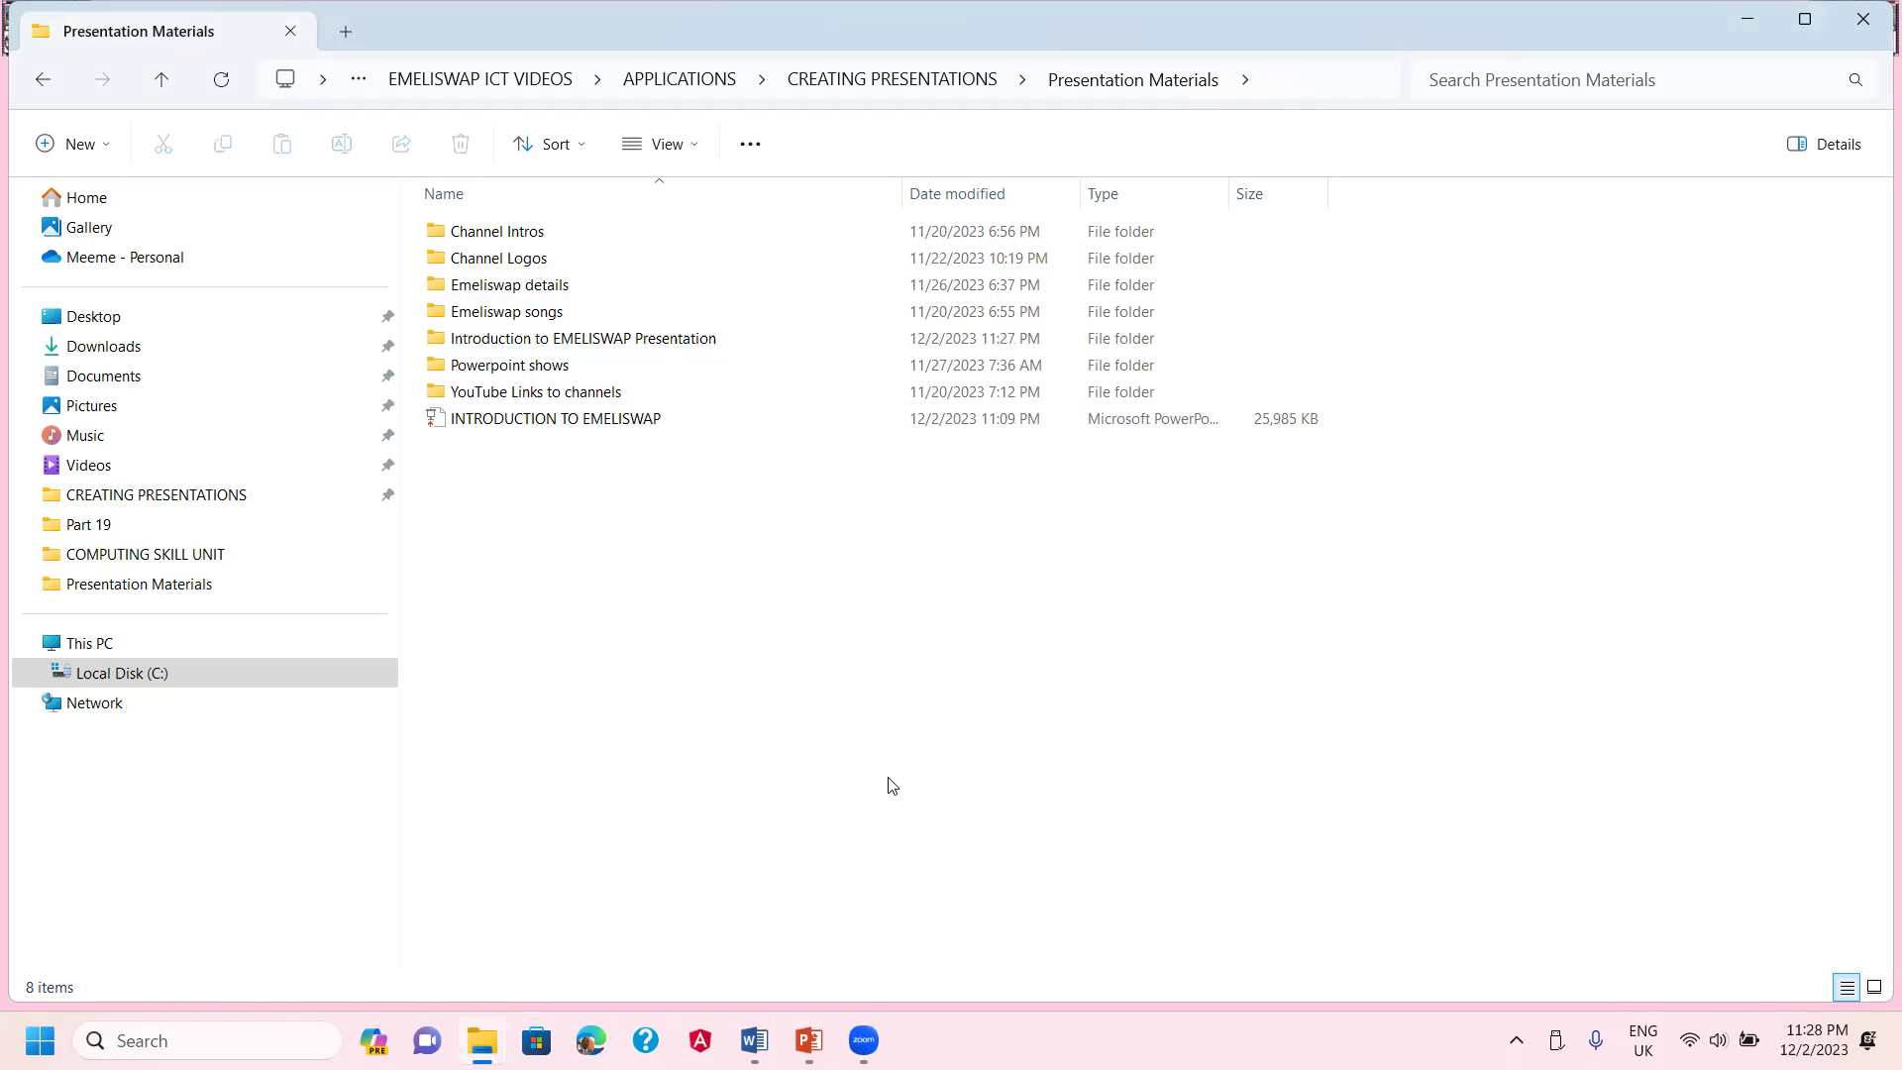
# - Switch to the INTRODUCTION TO EMELISWAP presentation in PowerPoint and open the Save As dialog for the Presentation Materials folder
pyautogui.moveTo(809, 1040)
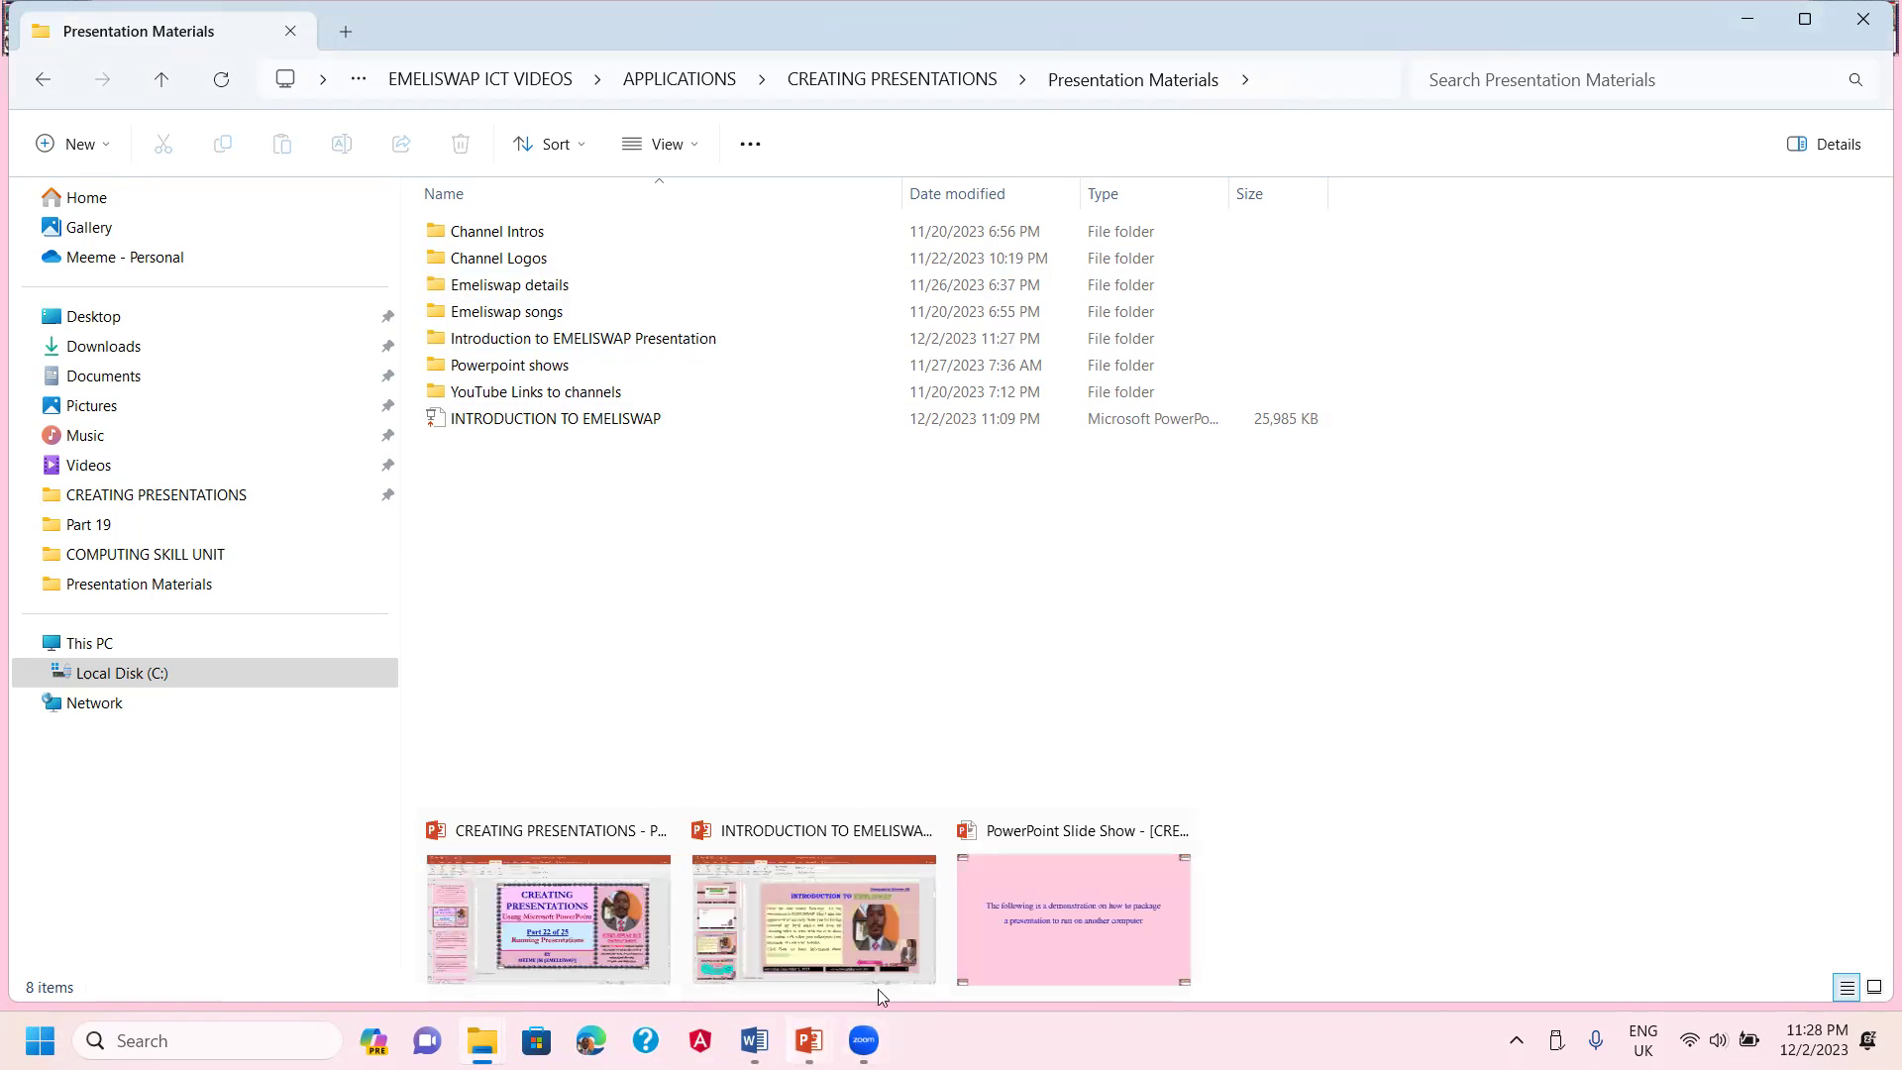
pyautogui.click(812, 939)
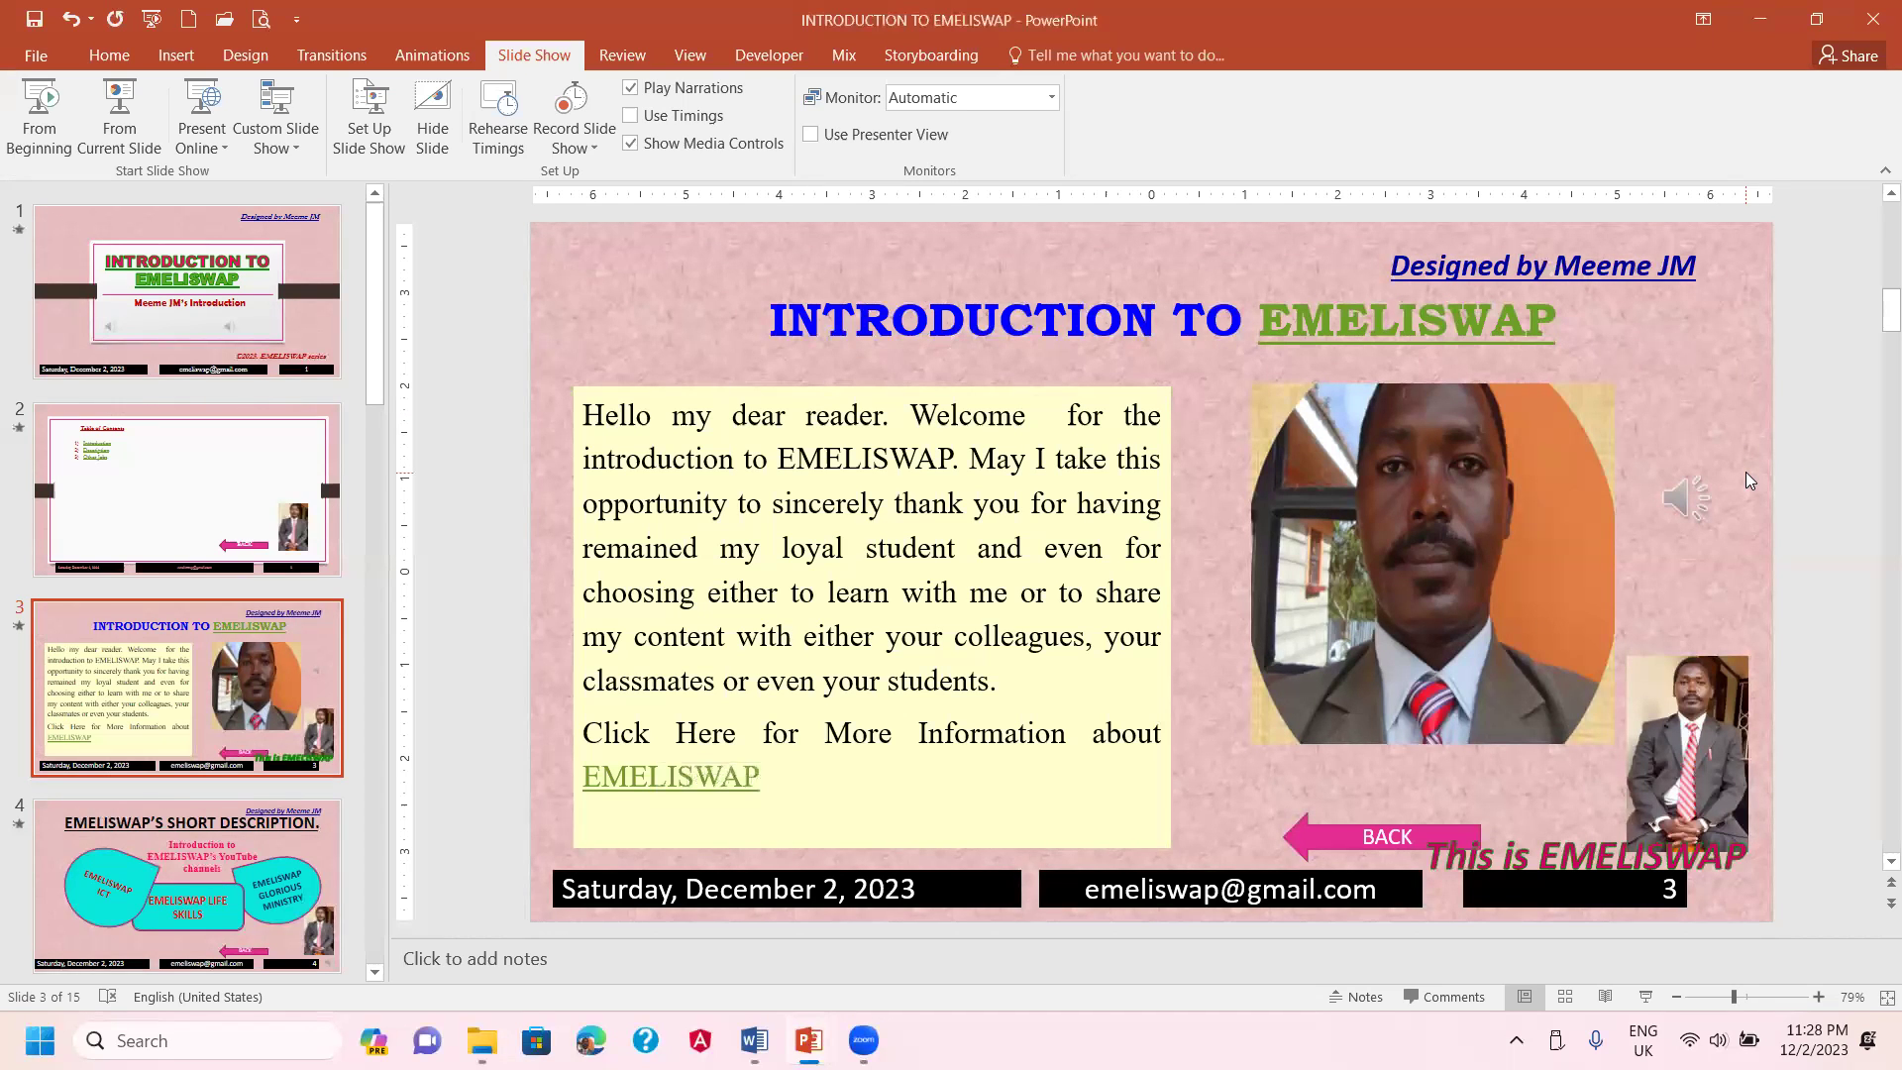
pyautogui.click(44, 60)
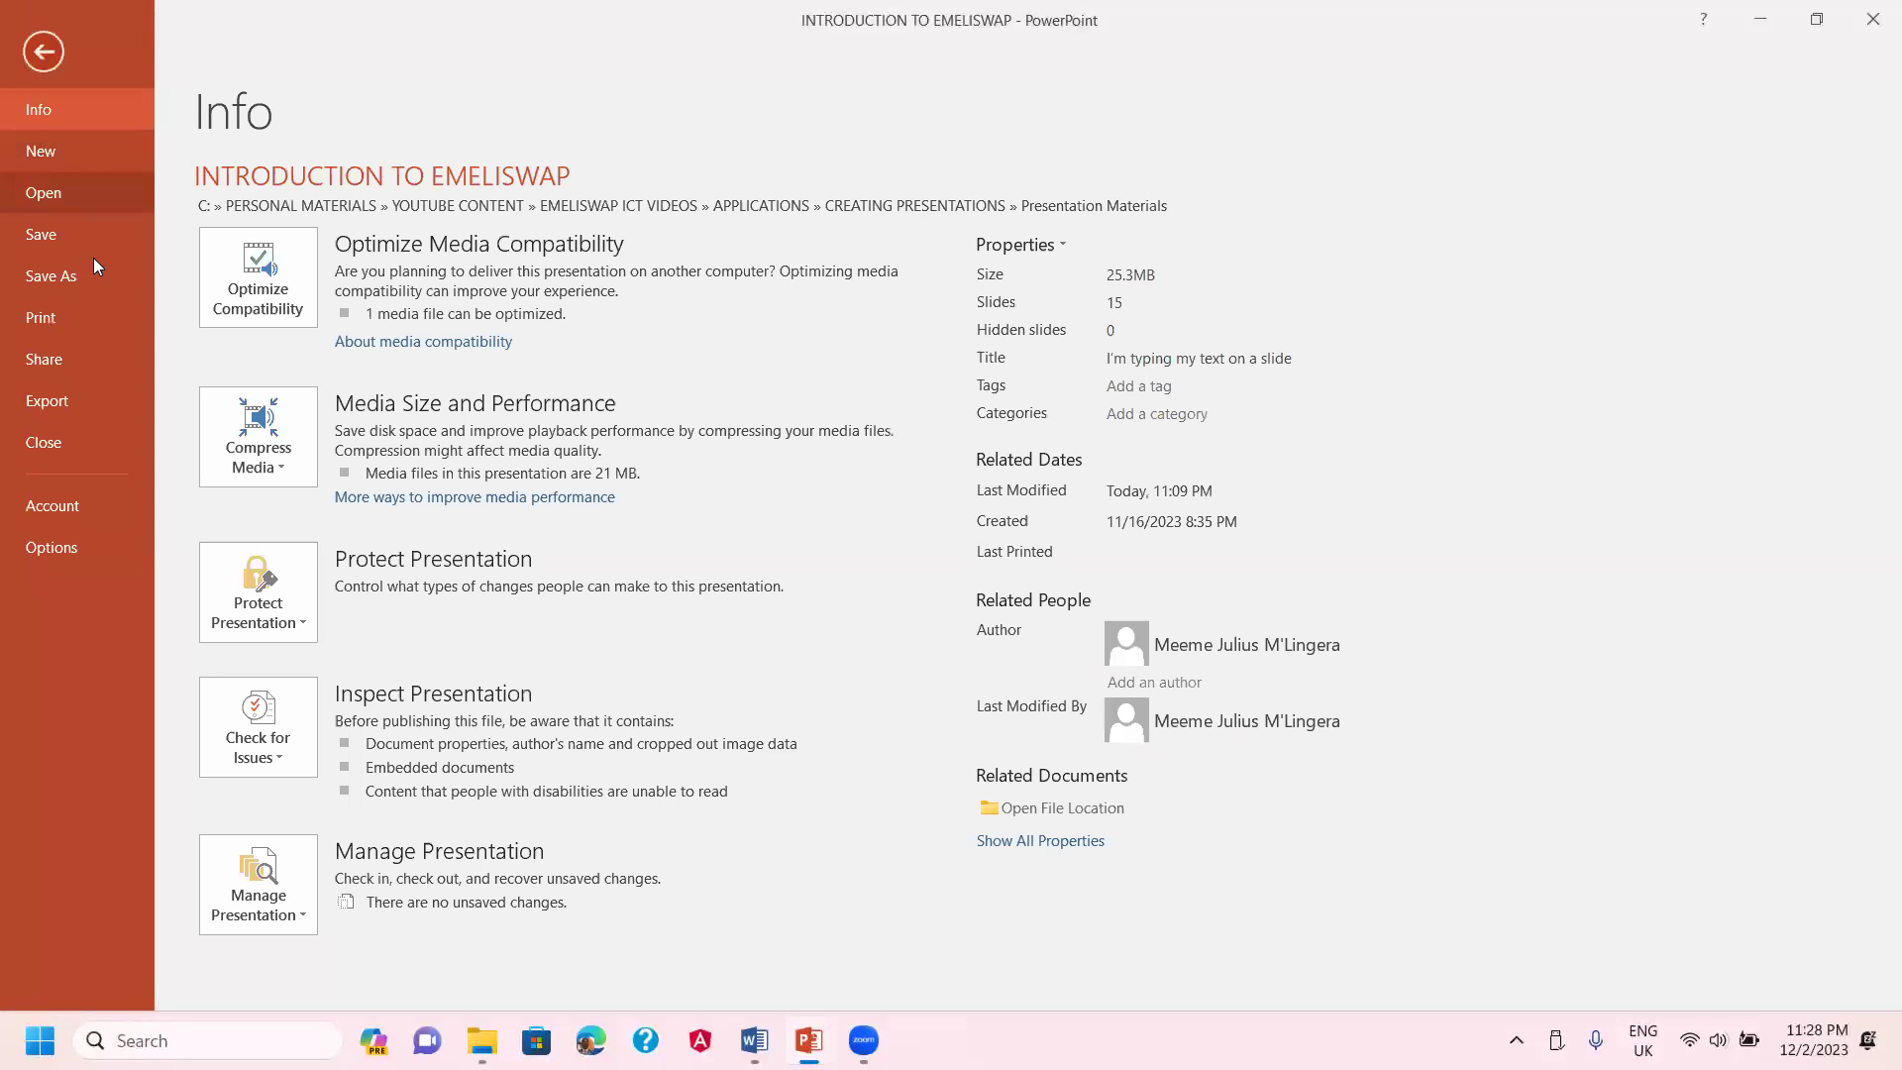
pyautogui.click(70, 281)
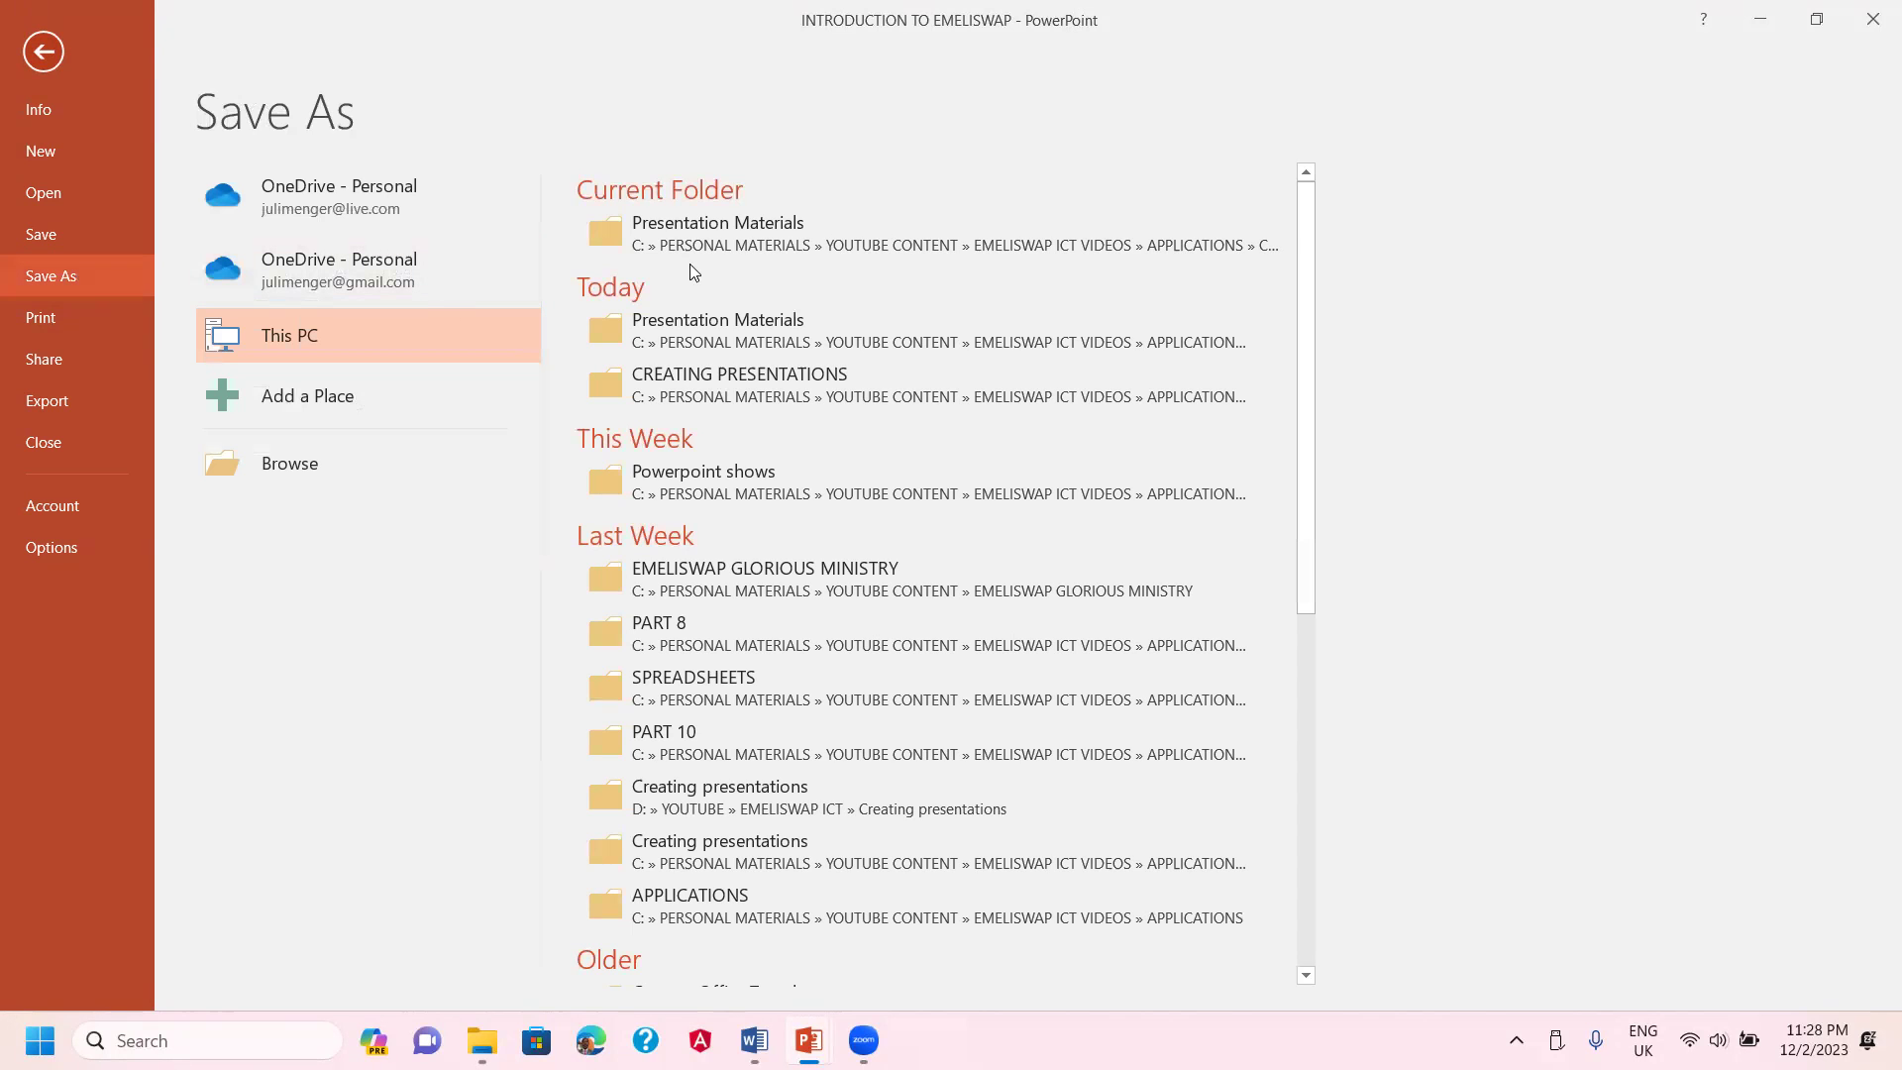
pyautogui.click(679, 228)
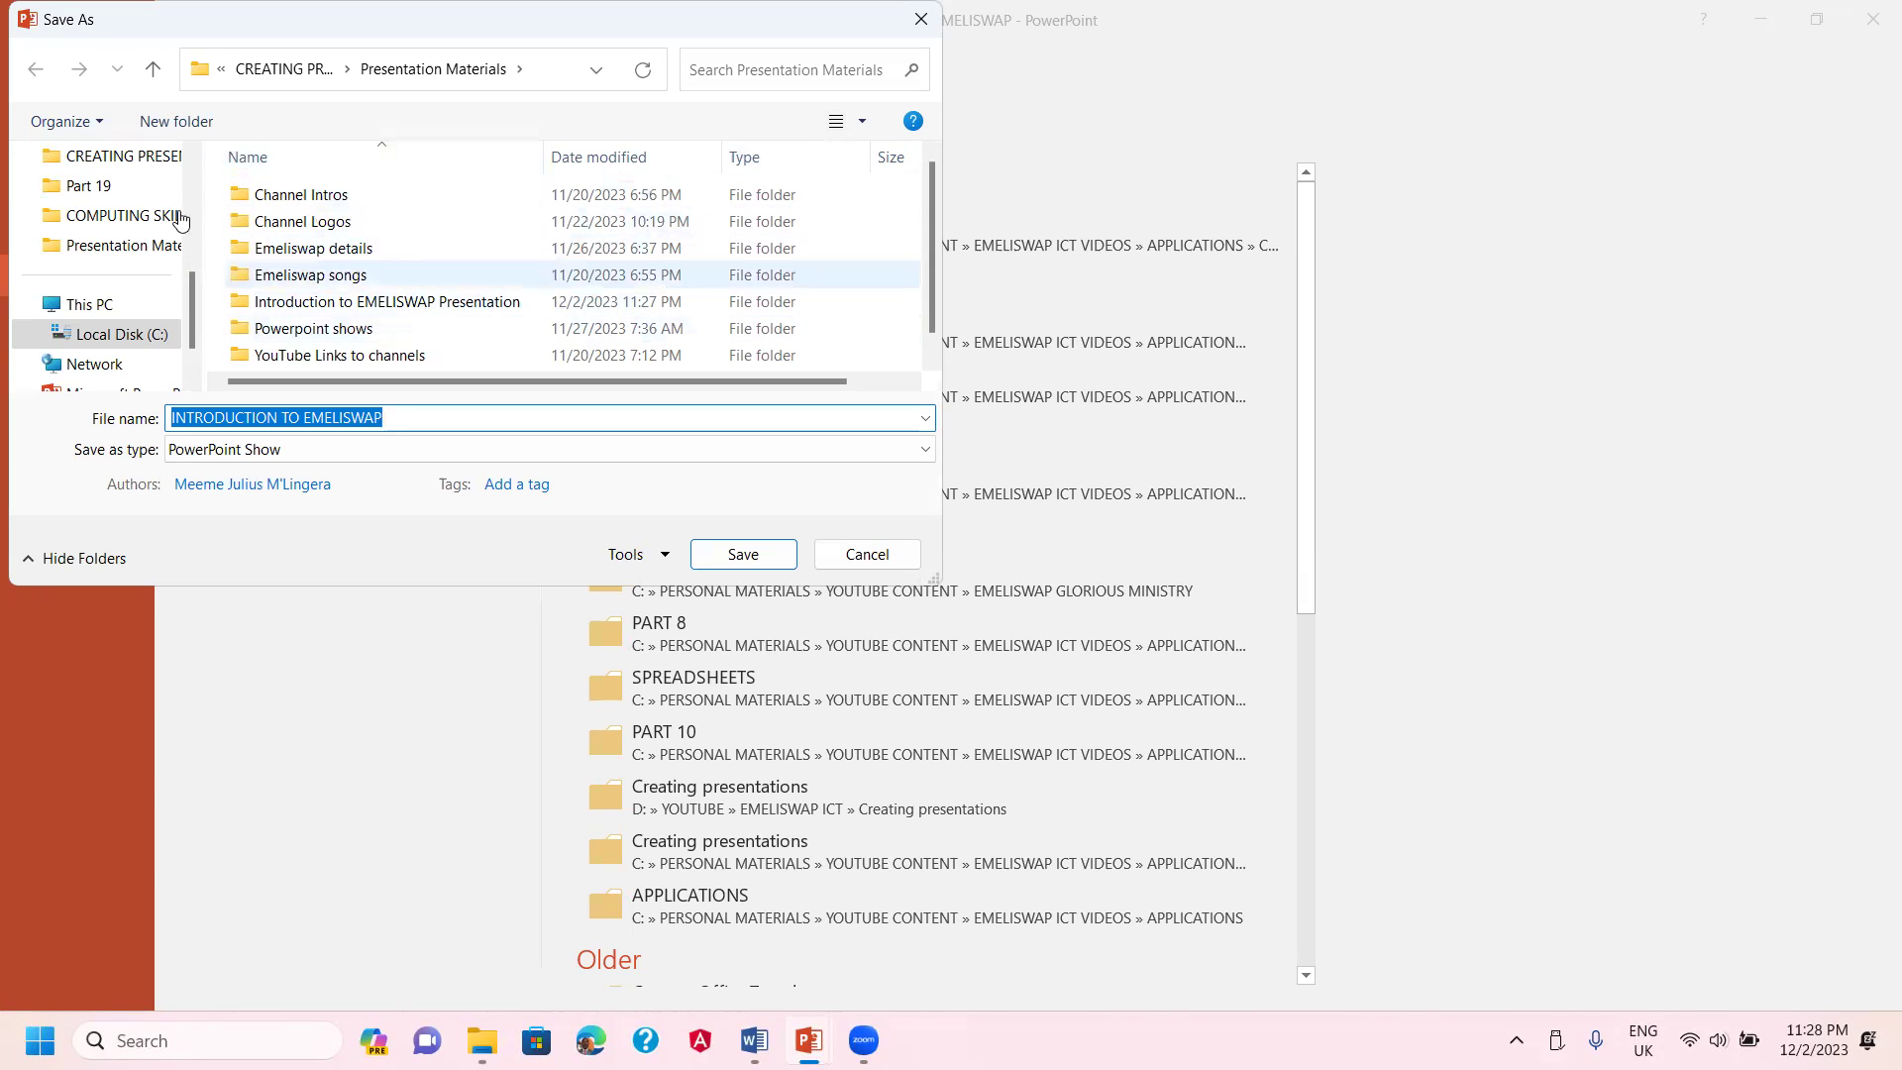
# - Set the save location to the Introduction to EMELISWAP Presentation folder inside CREATING PRESENTATIONS > Presentation Materials
pyautogui.click(142, 166)
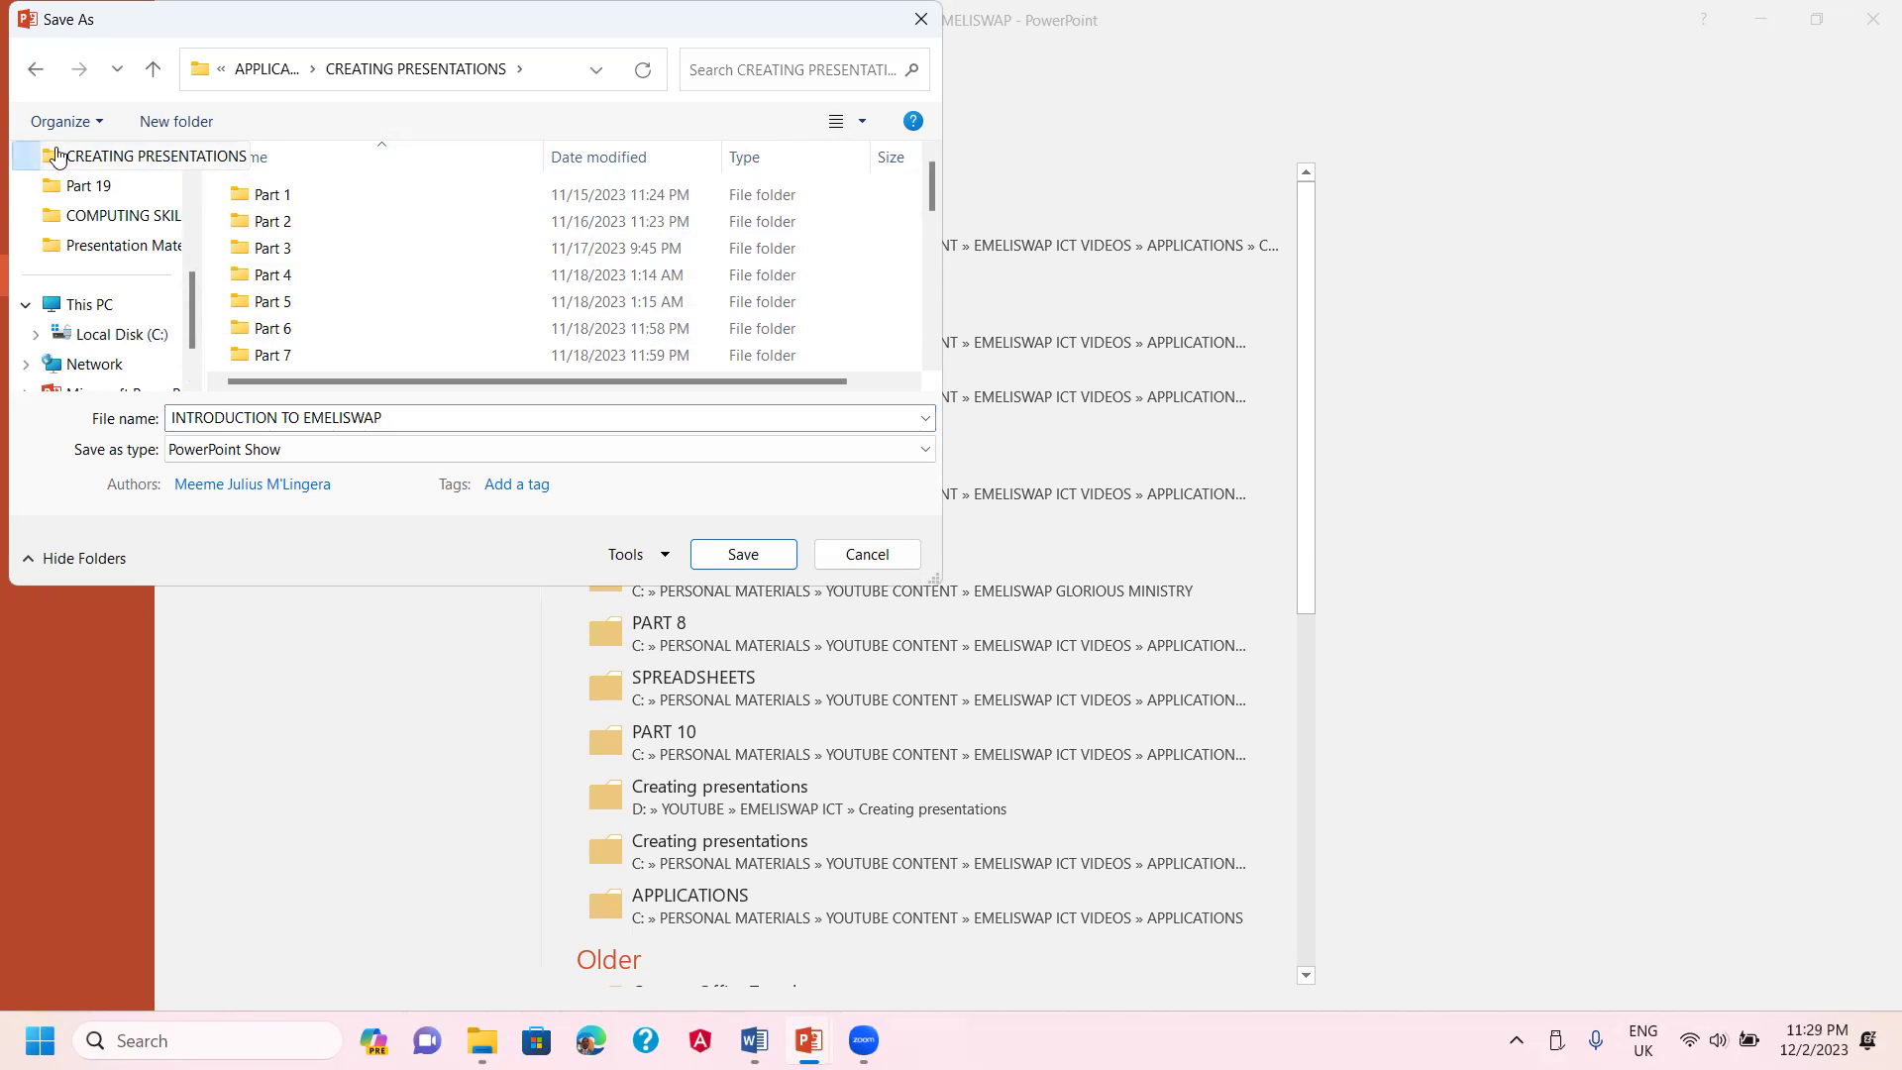
pyautogui.scroll(-7, 732, 268)
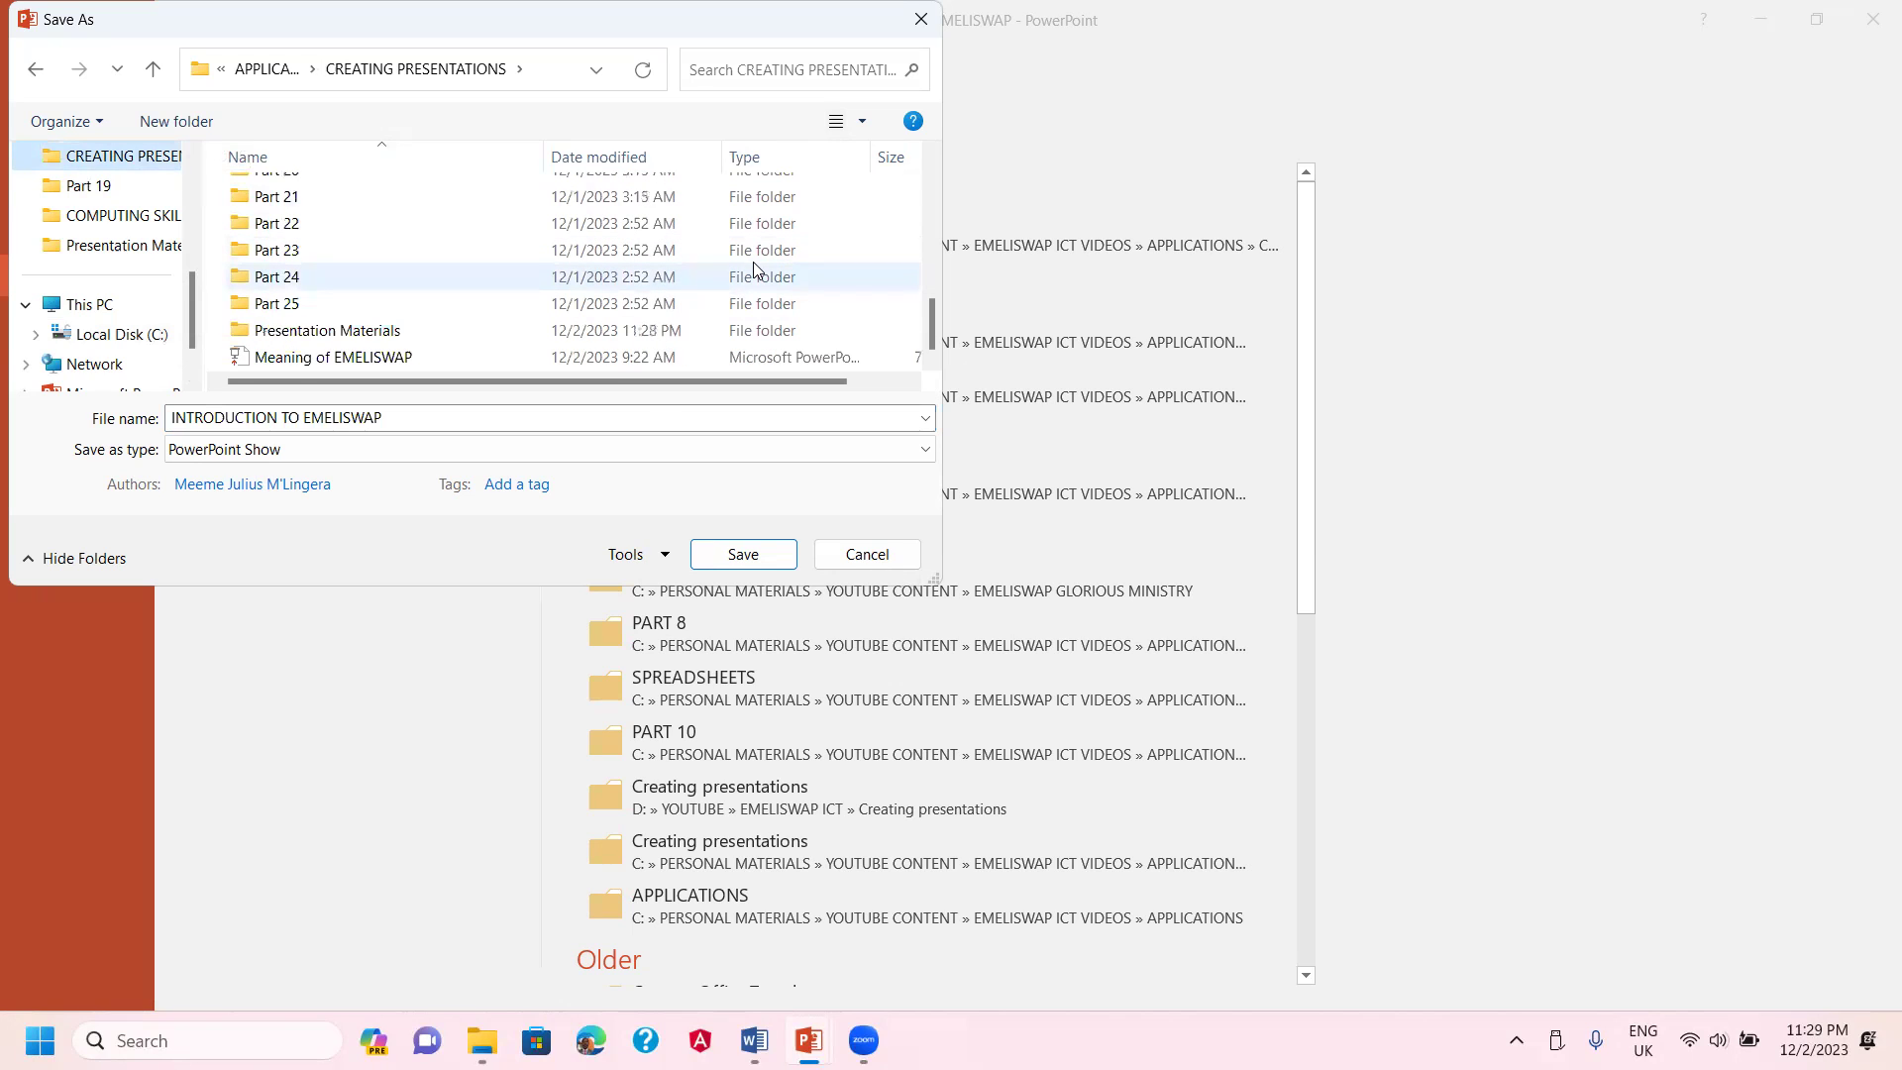
pyautogui.doubleClick(546, 331)
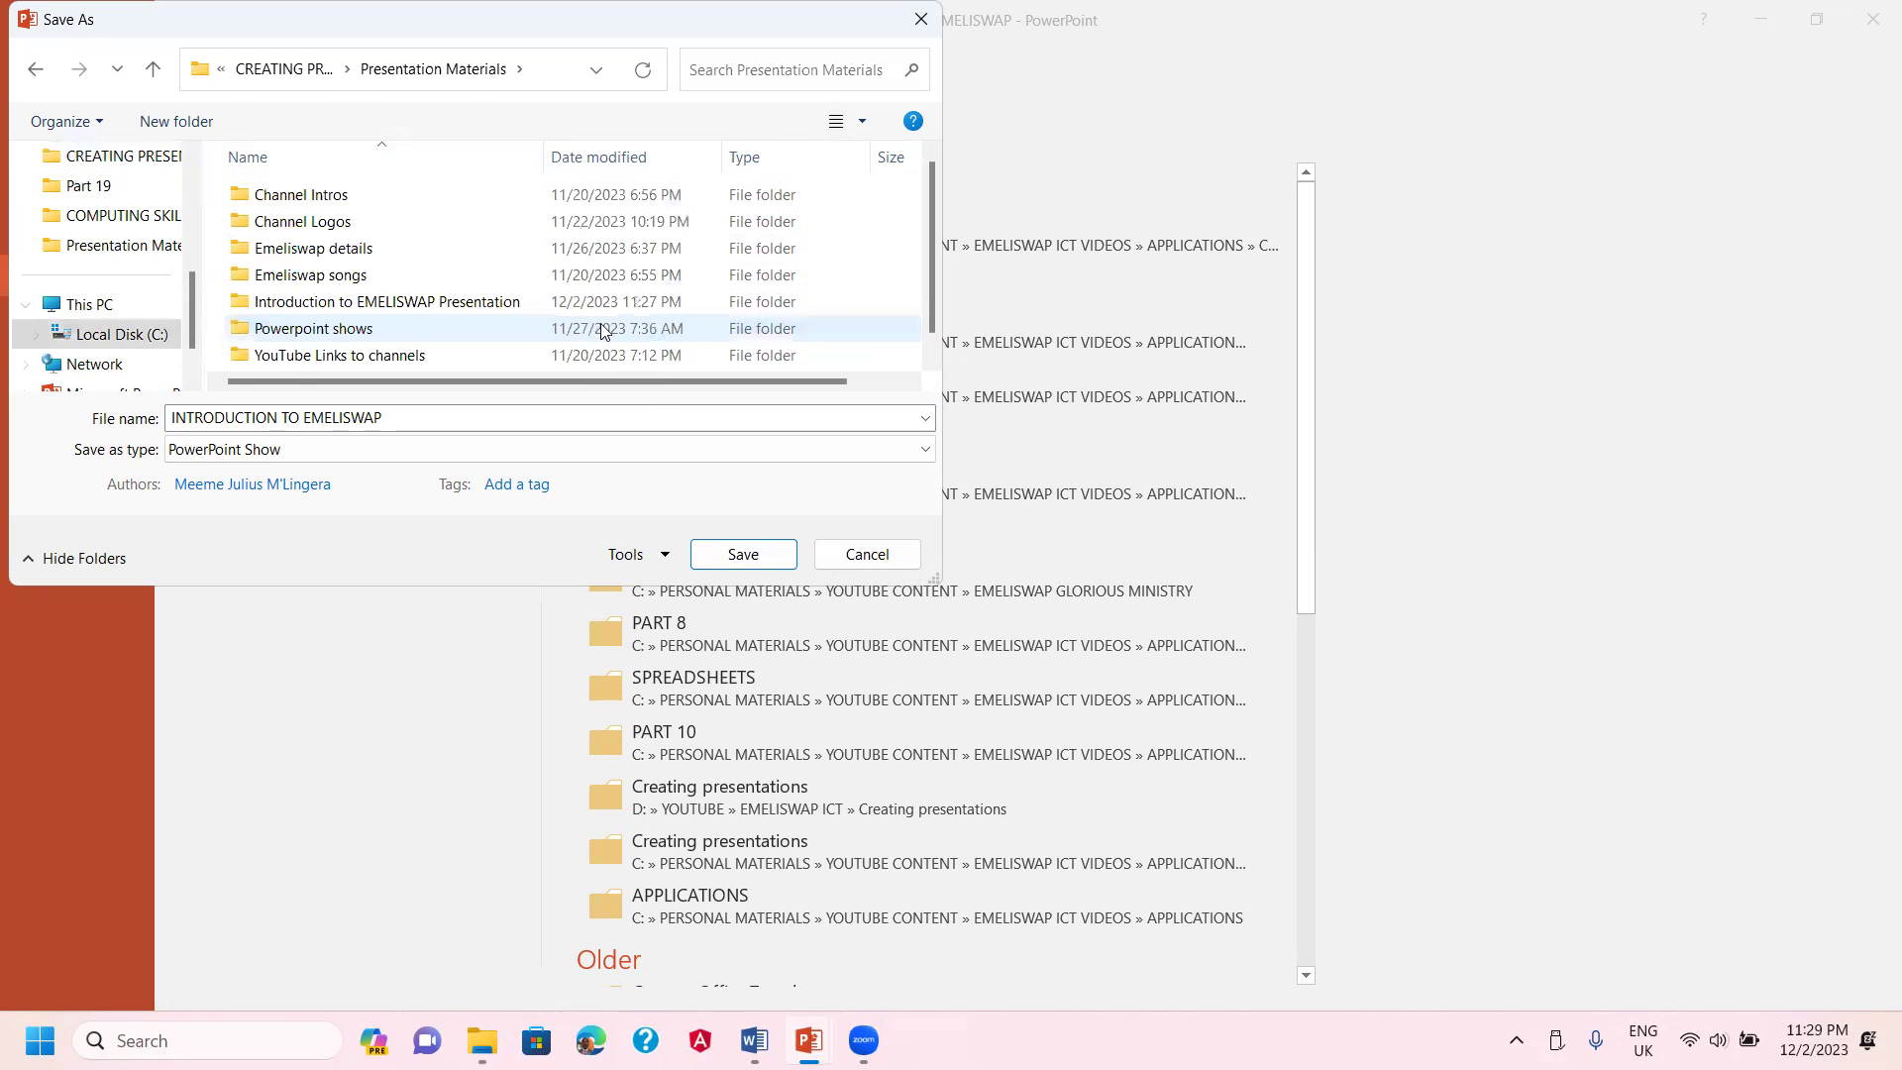
pyautogui.click(487, 311)
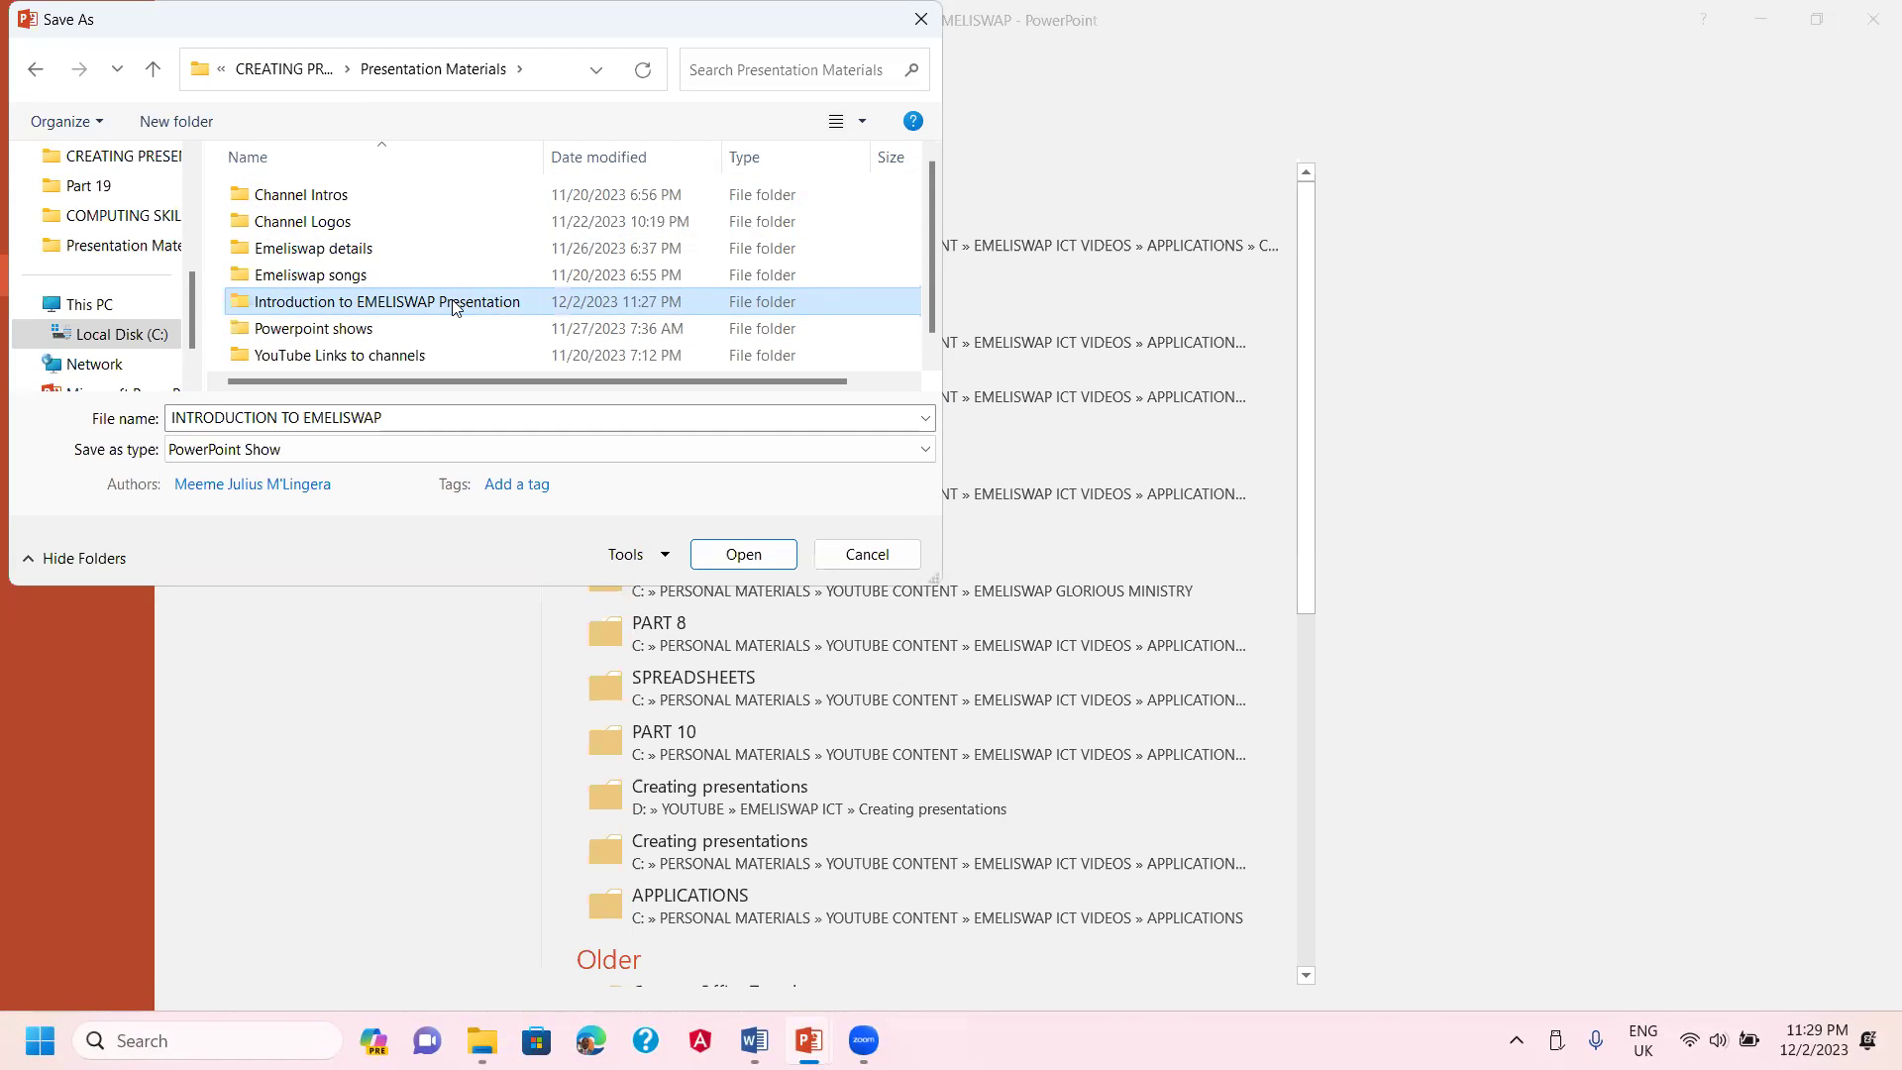
pyautogui.doubleClick(456, 303)
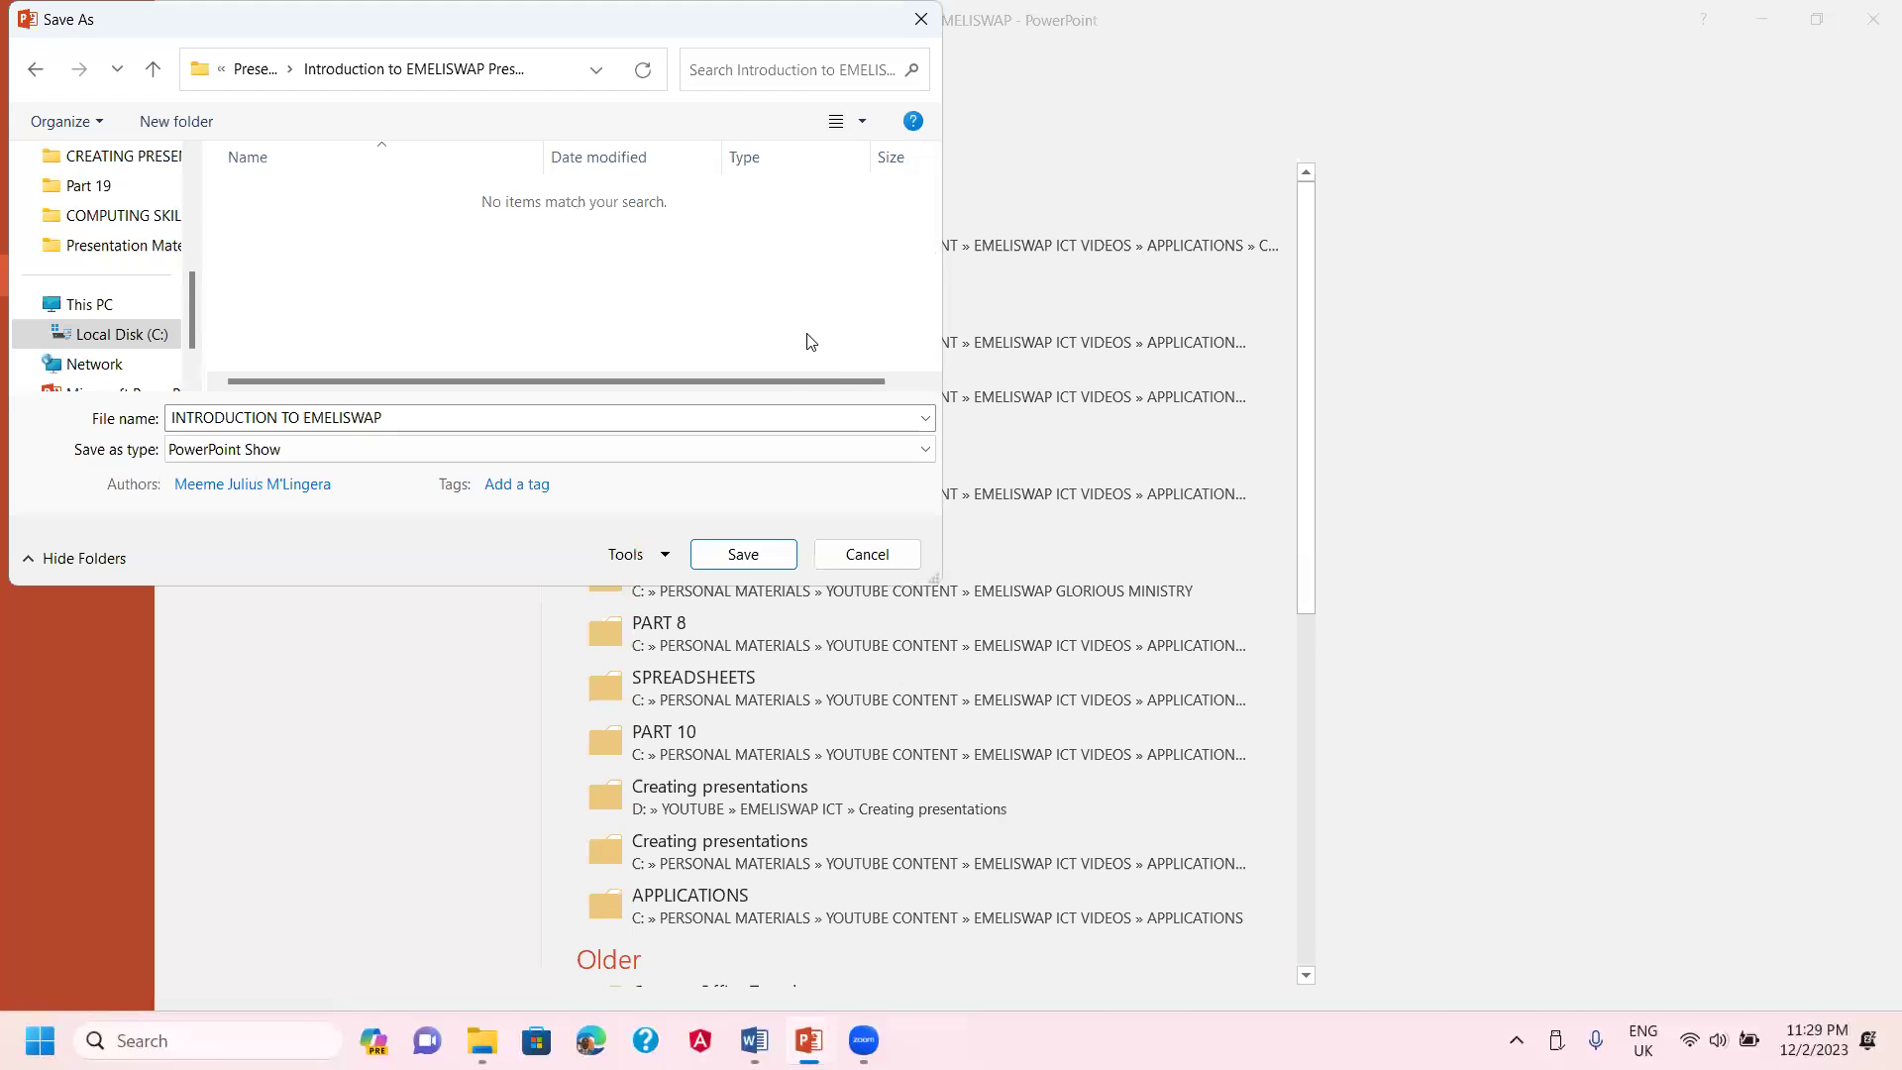
# - Keep the file name INTRODUCTION TO EMELISWAP and save the file in the PowerPoint Presentation format
pyautogui.click(412, 416)
pyautogui.click(412, 416)
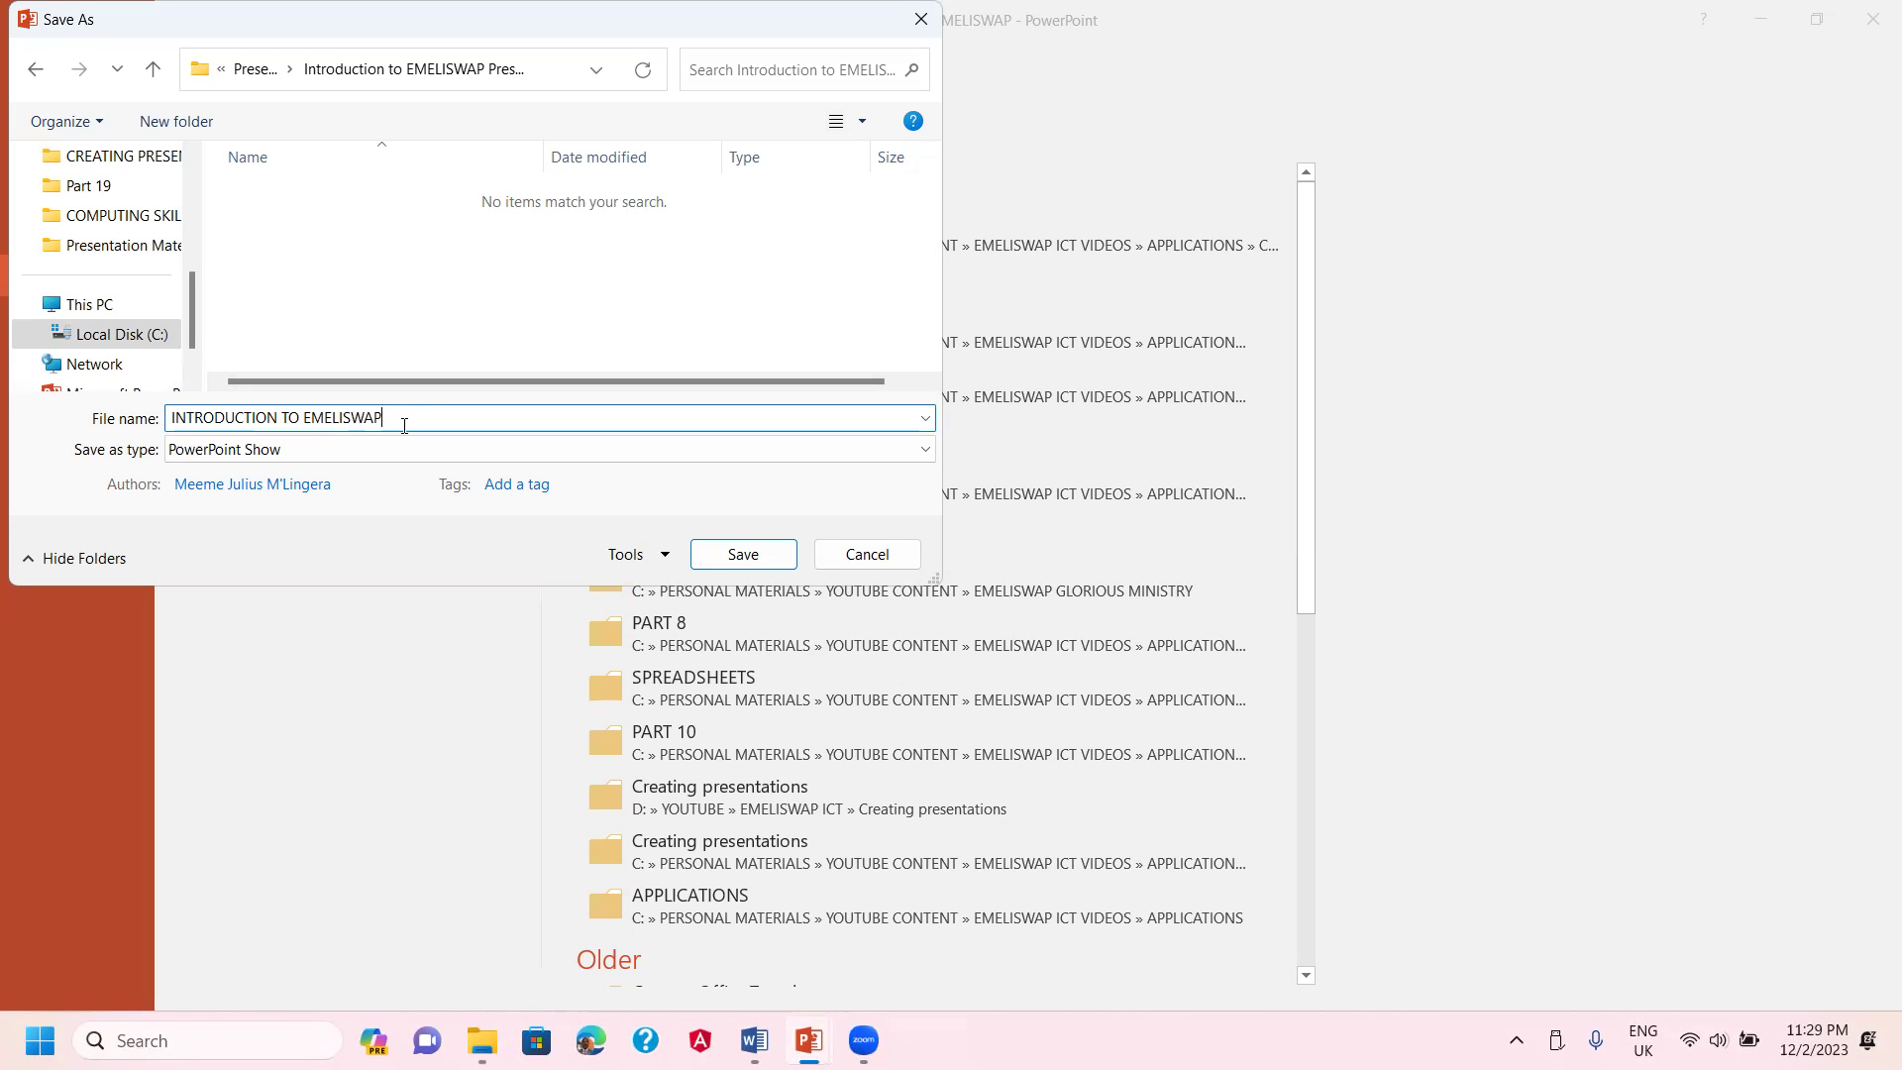
pyautogui.click(924, 450)
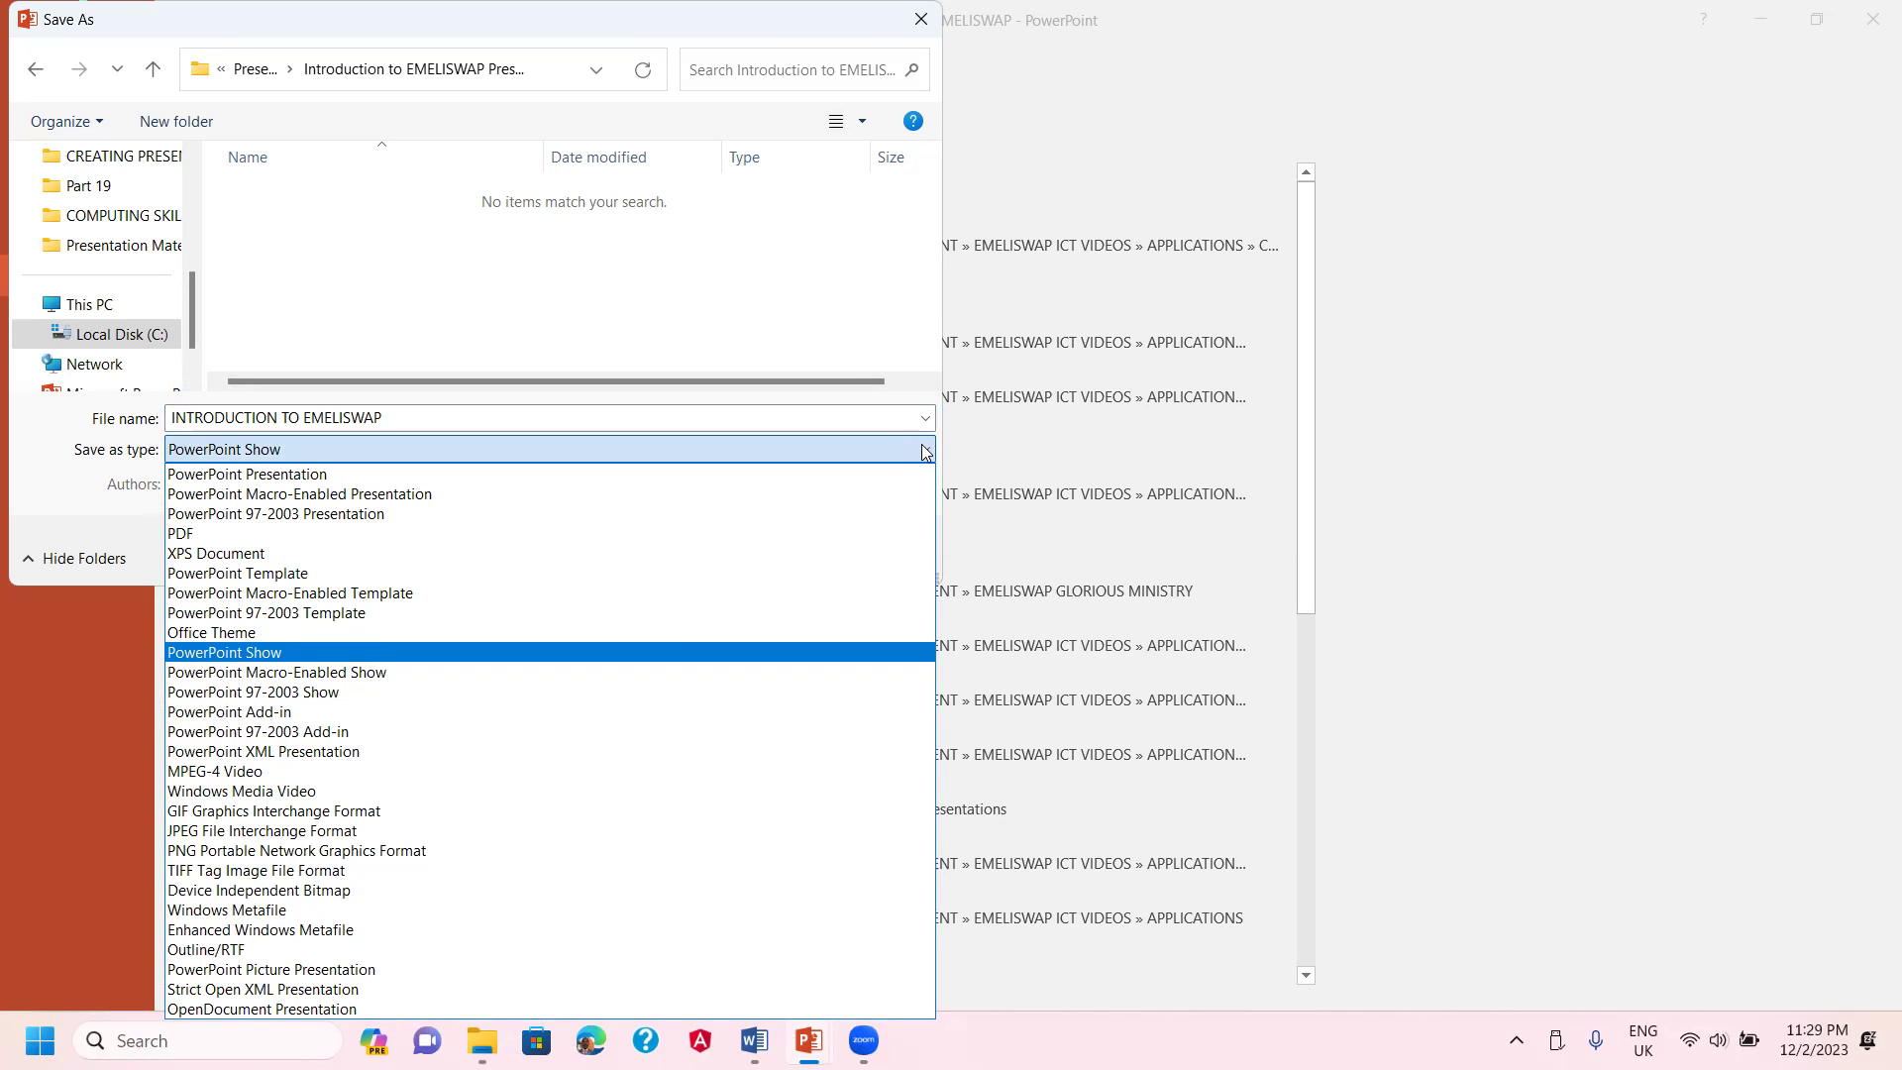
pyautogui.click(285, 476)
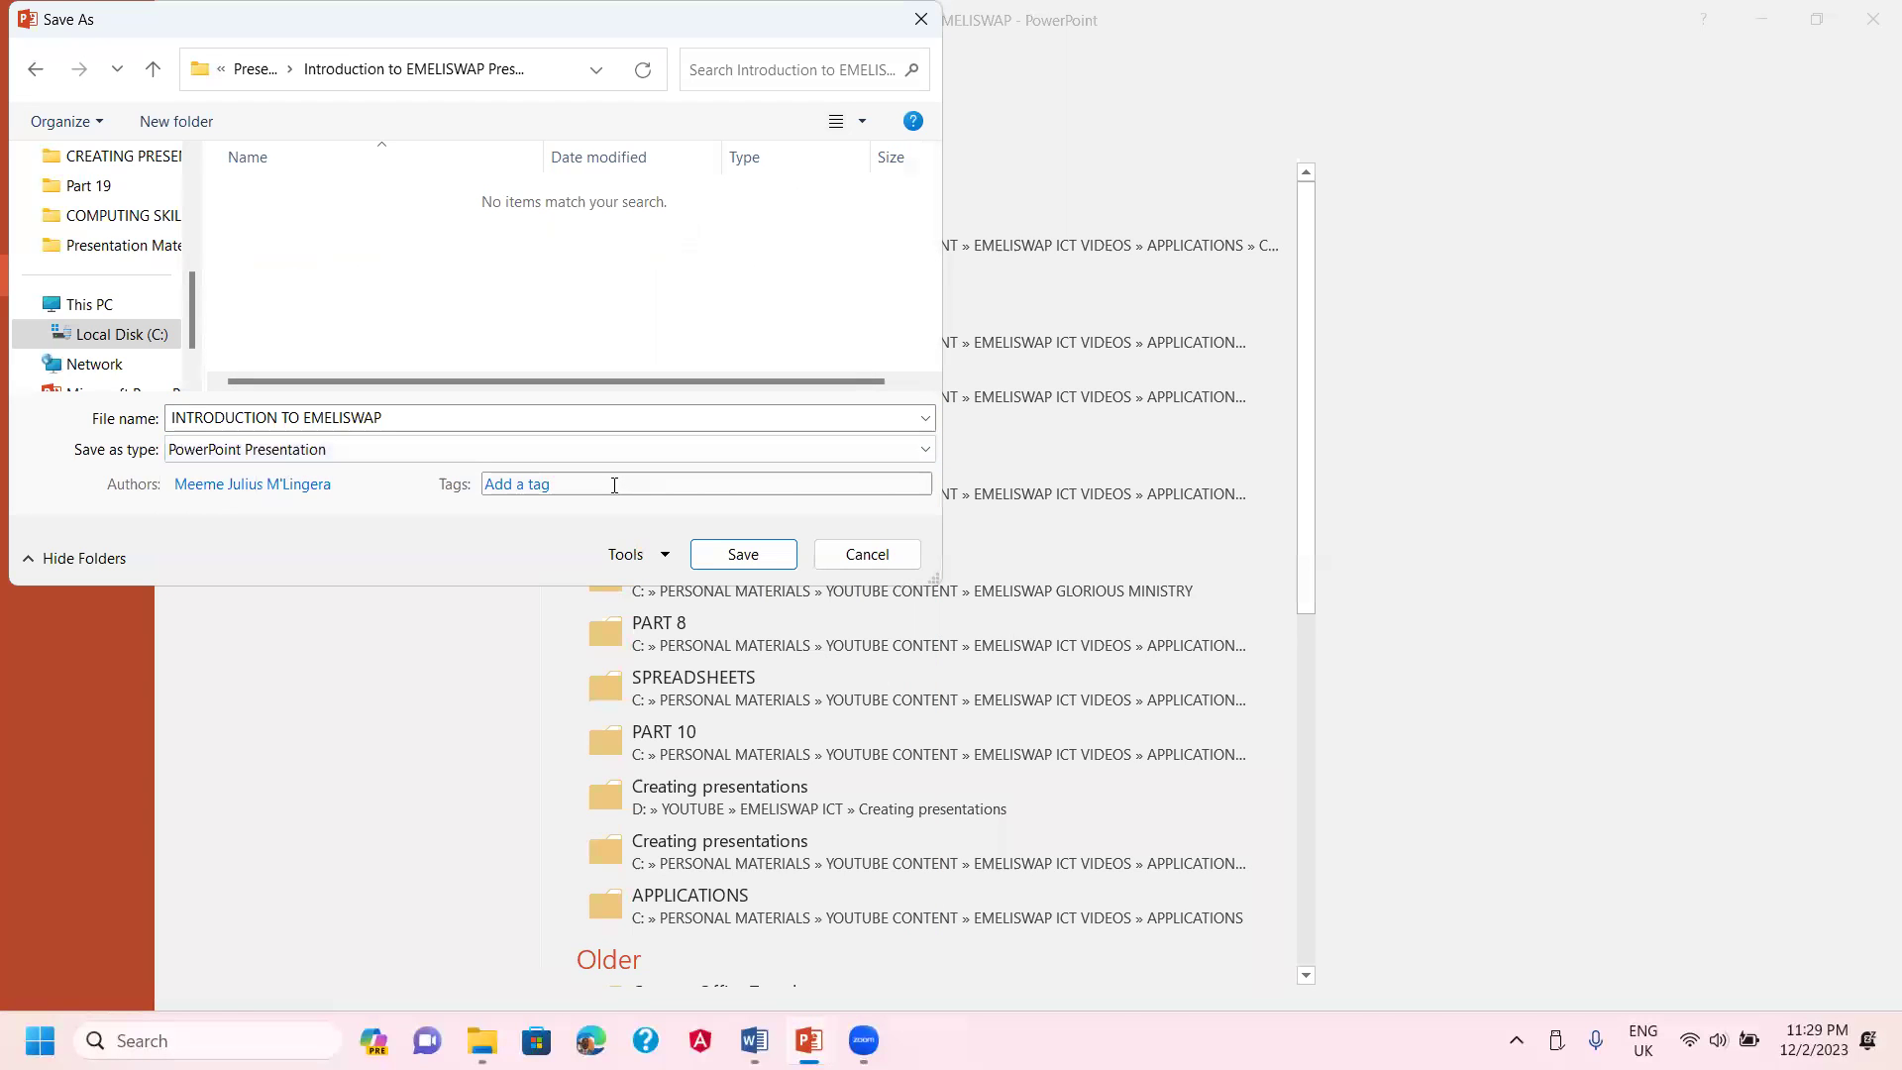
pyautogui.click(743, 556)
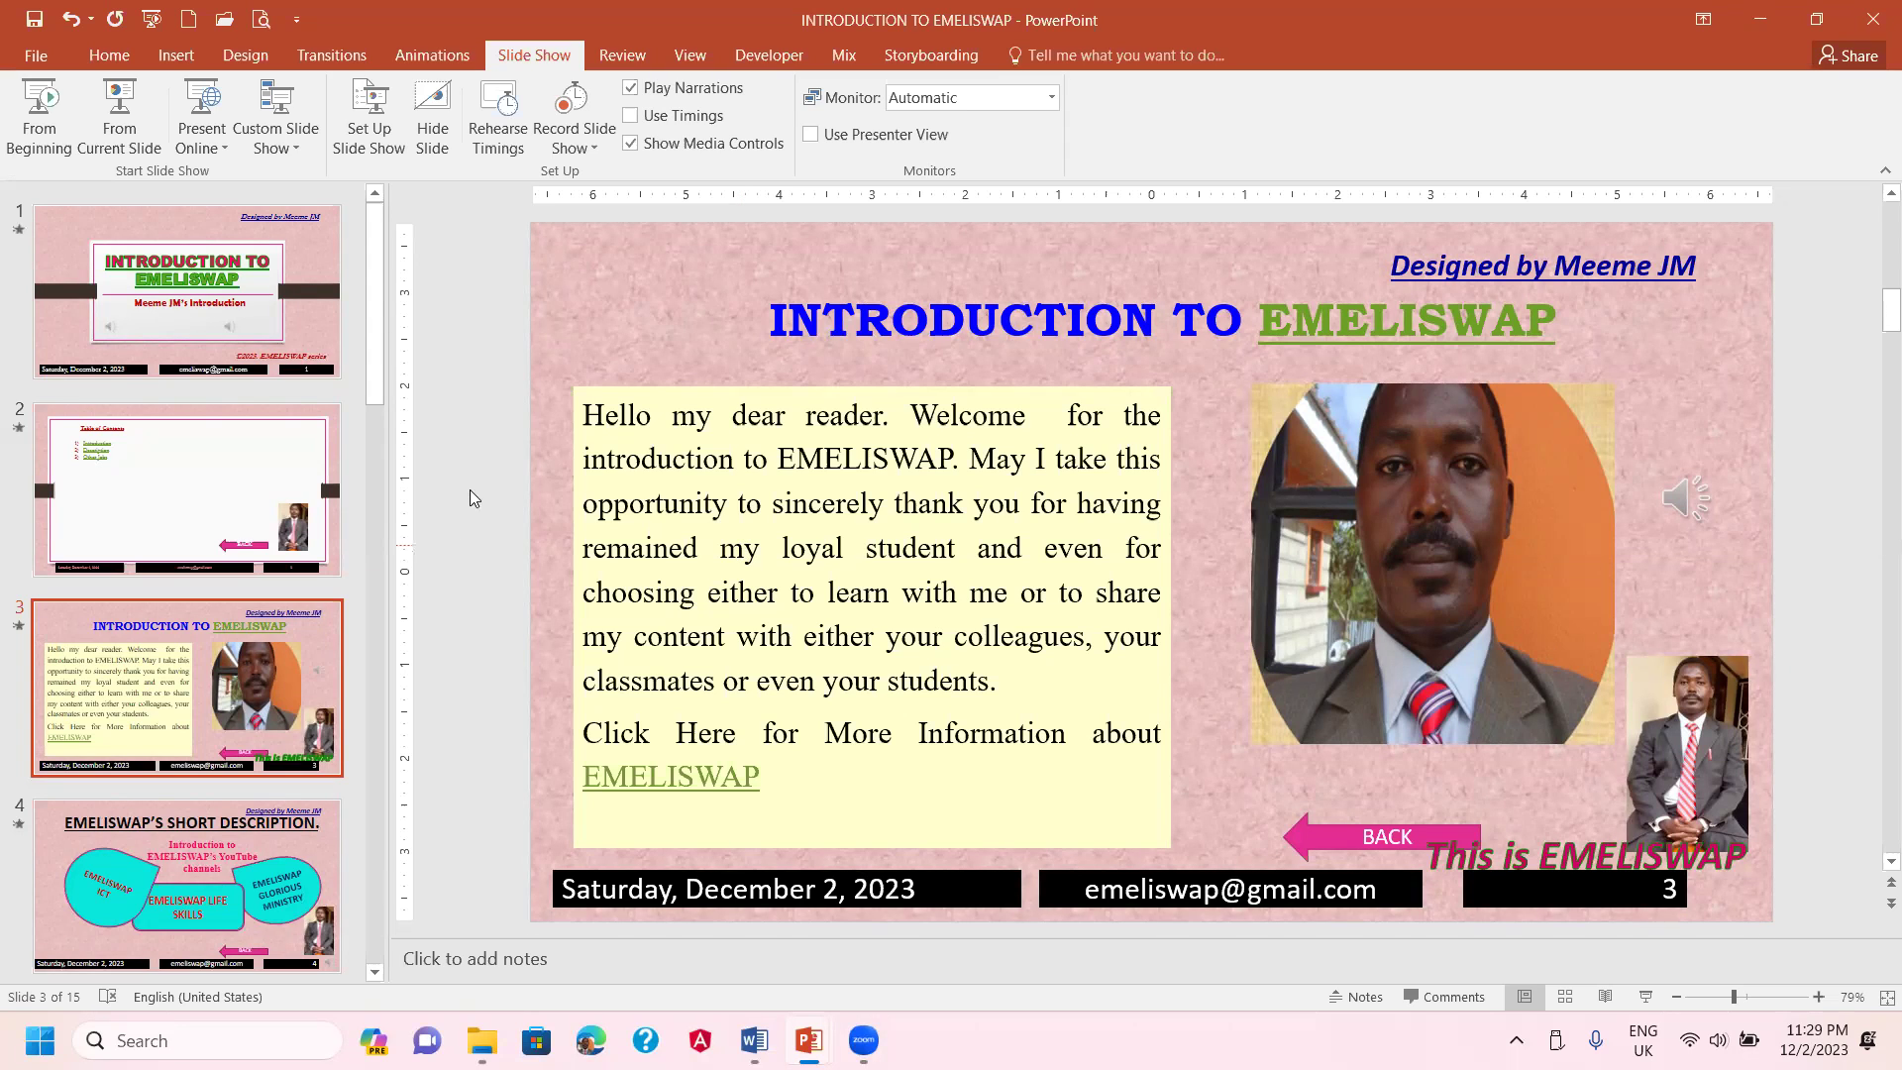
# - Save another copy of INTRODUCTION TO EMELISWAP in the same folder, using the PowerPoint Show format
pyautogui.click(32, 57)
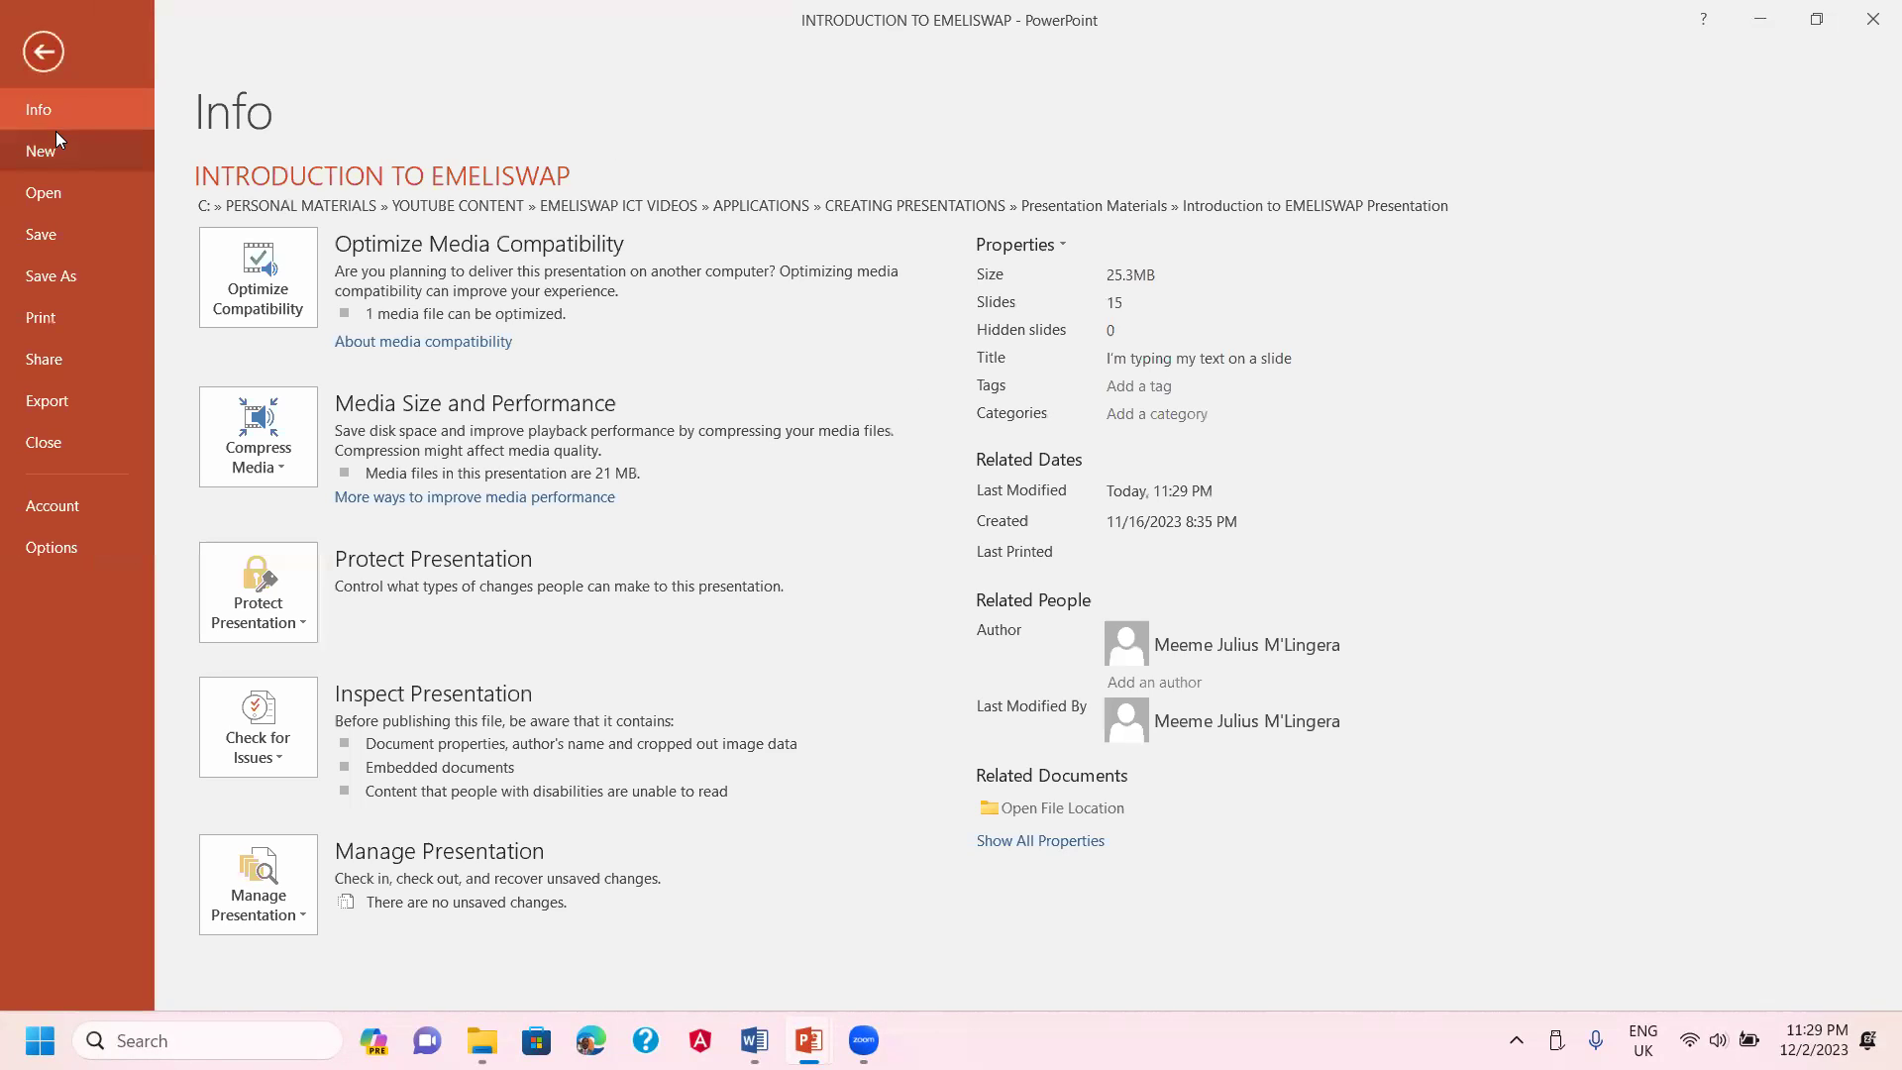
pyautogui.click(67, 275)
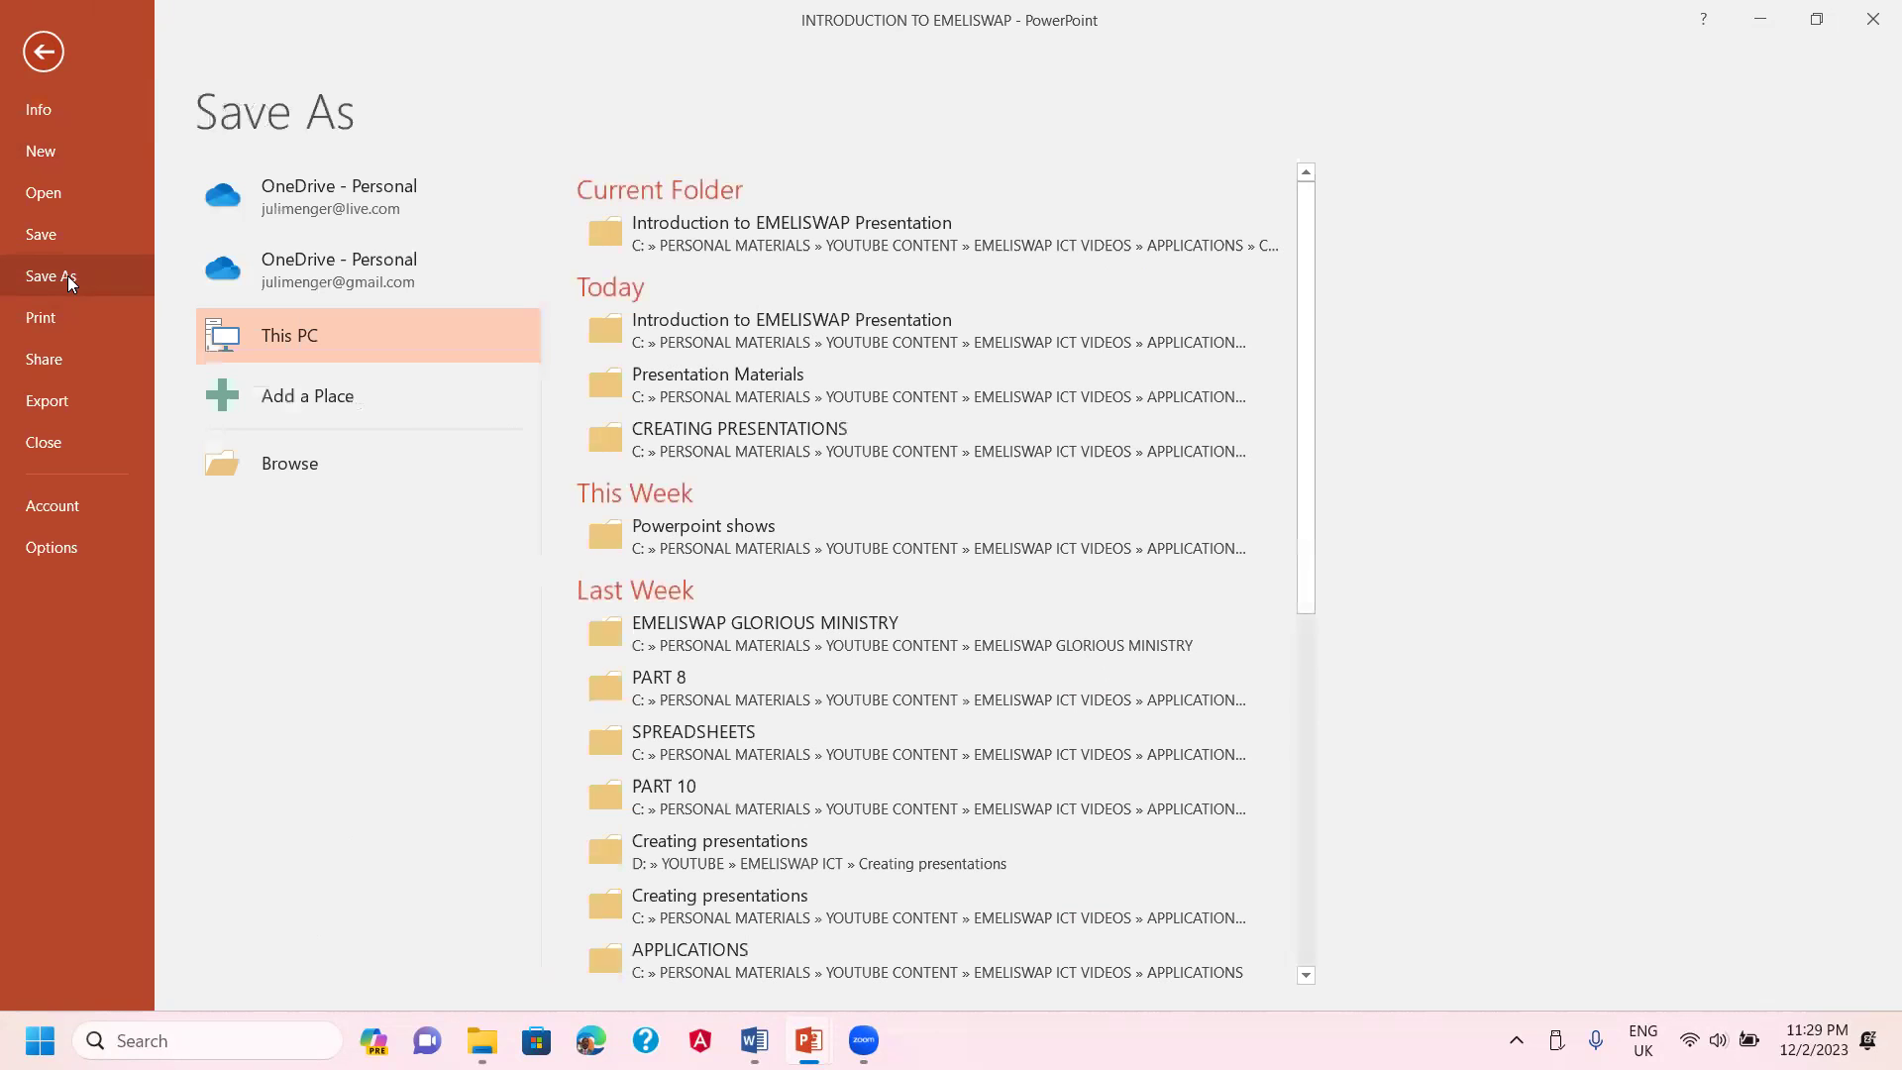
pyautogui.click(857, 249)
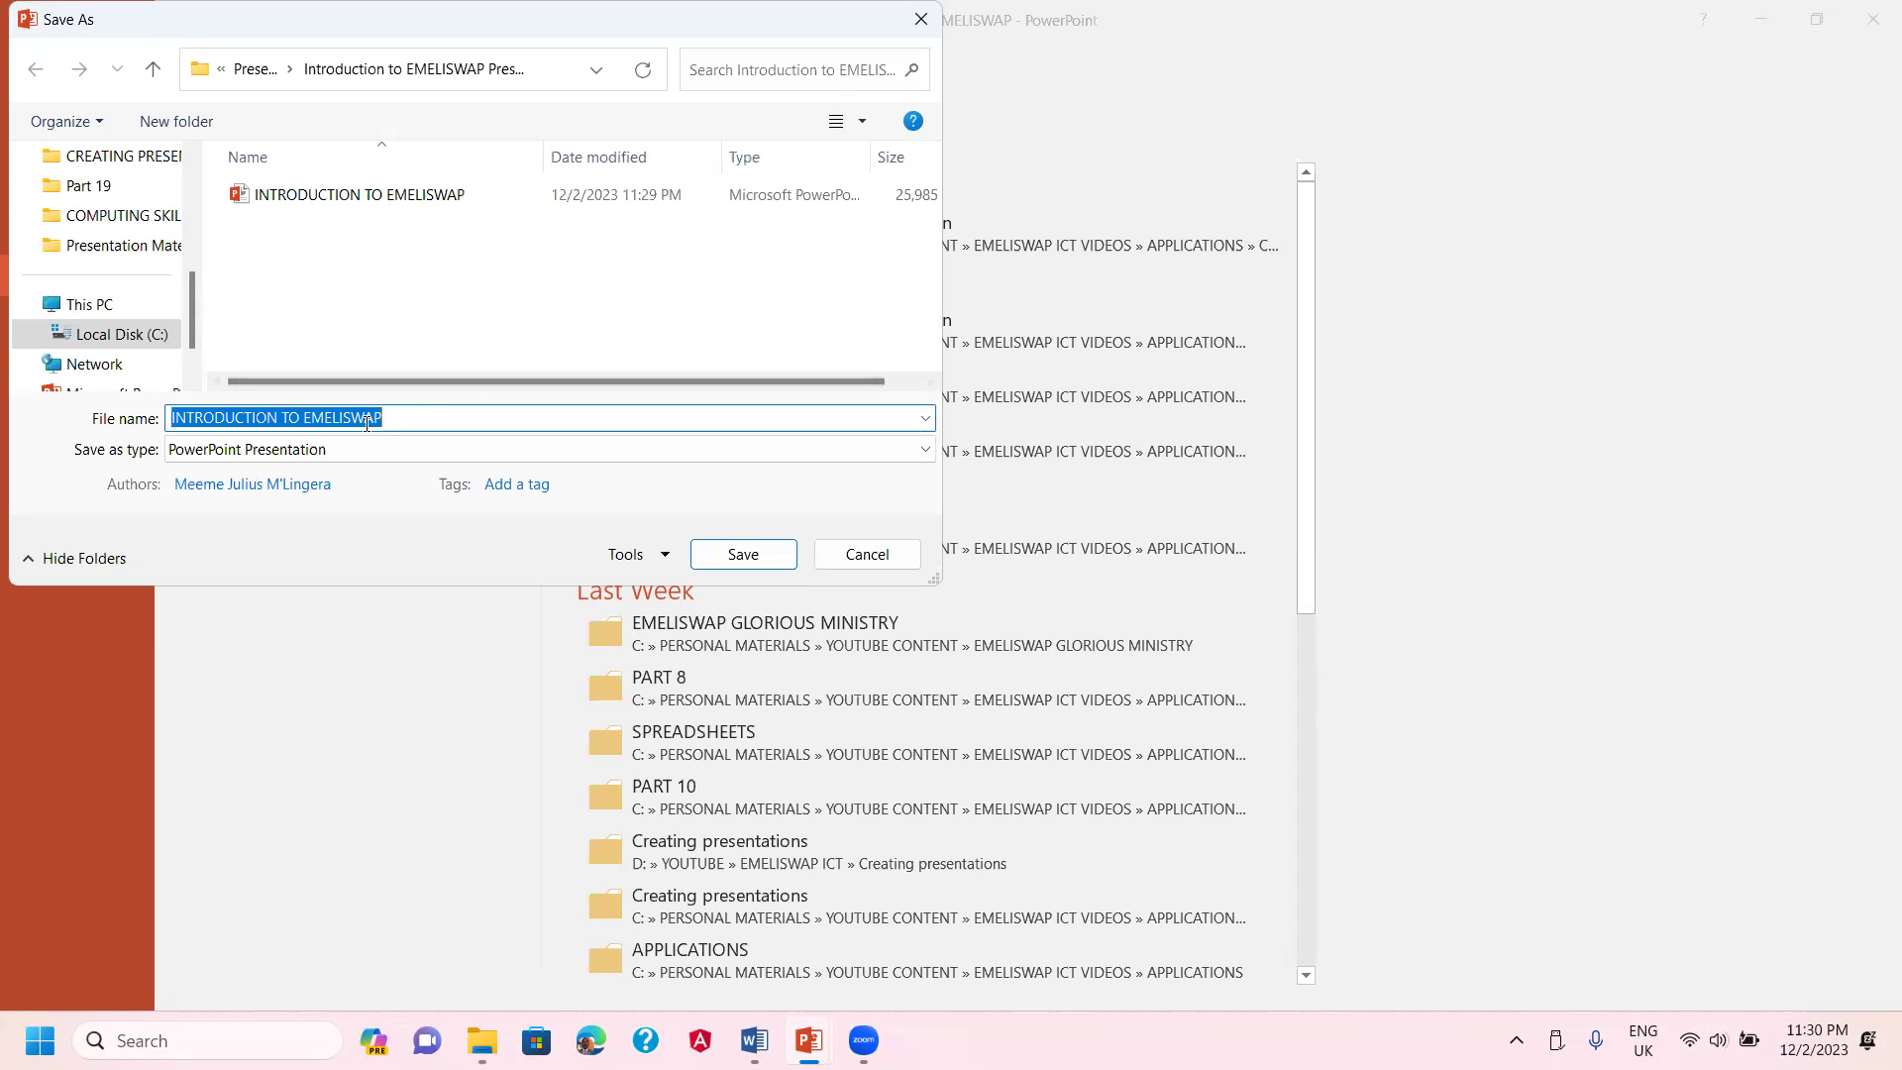
pyautogui.click(412, 414)
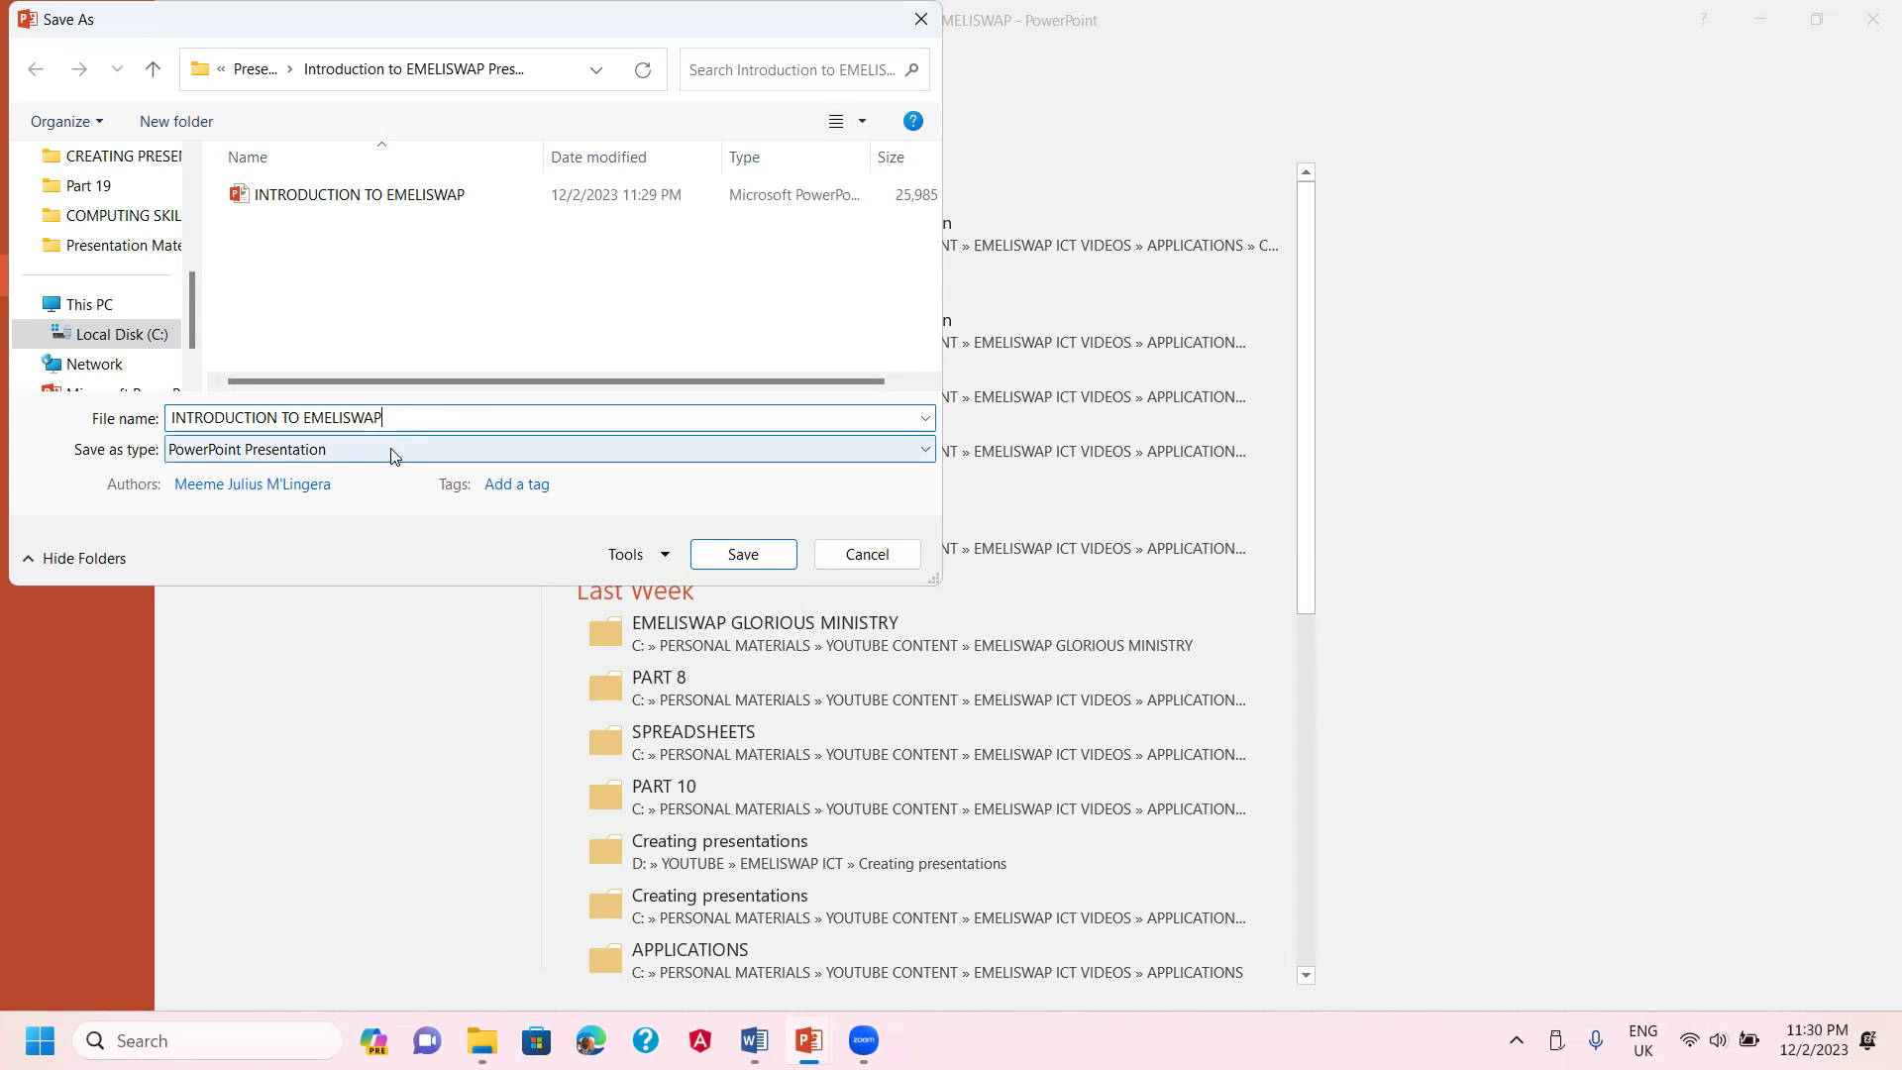
pyautogui.click(394, 452)
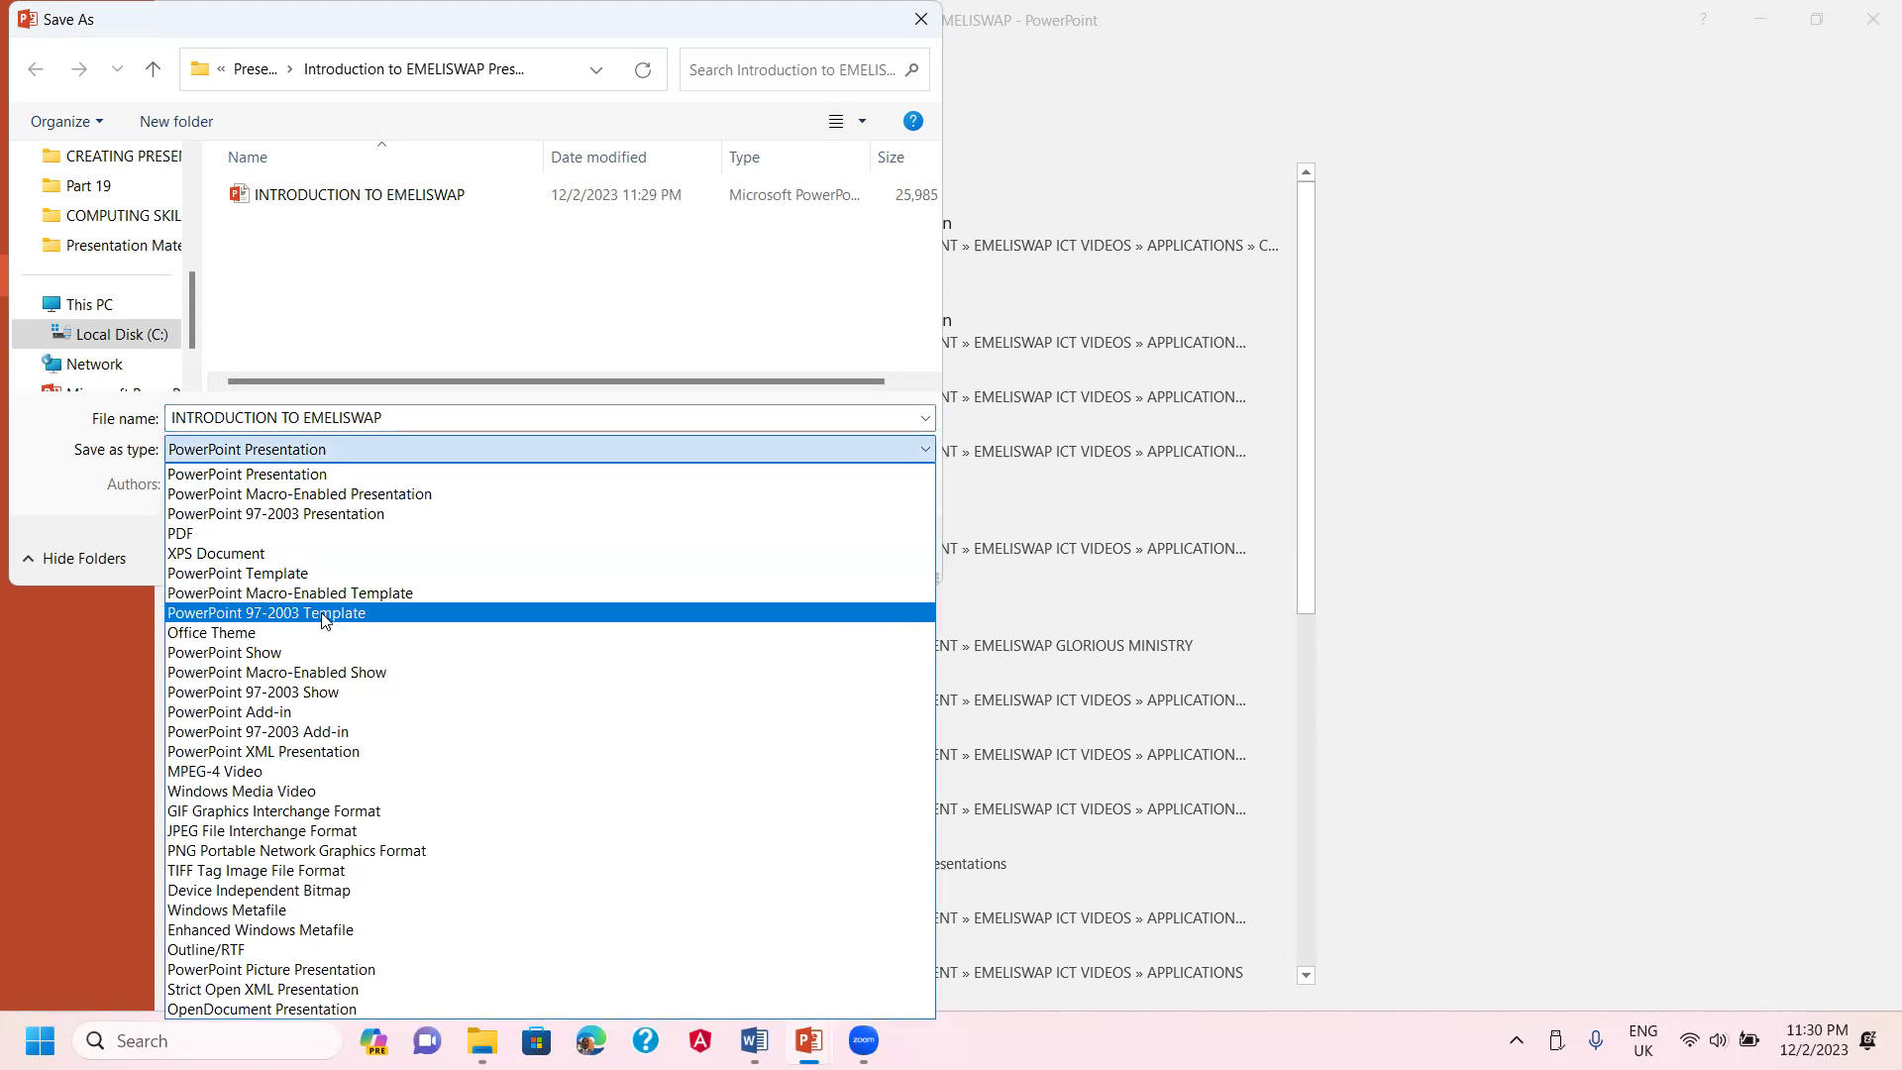
pyautogui.click(278, 656)
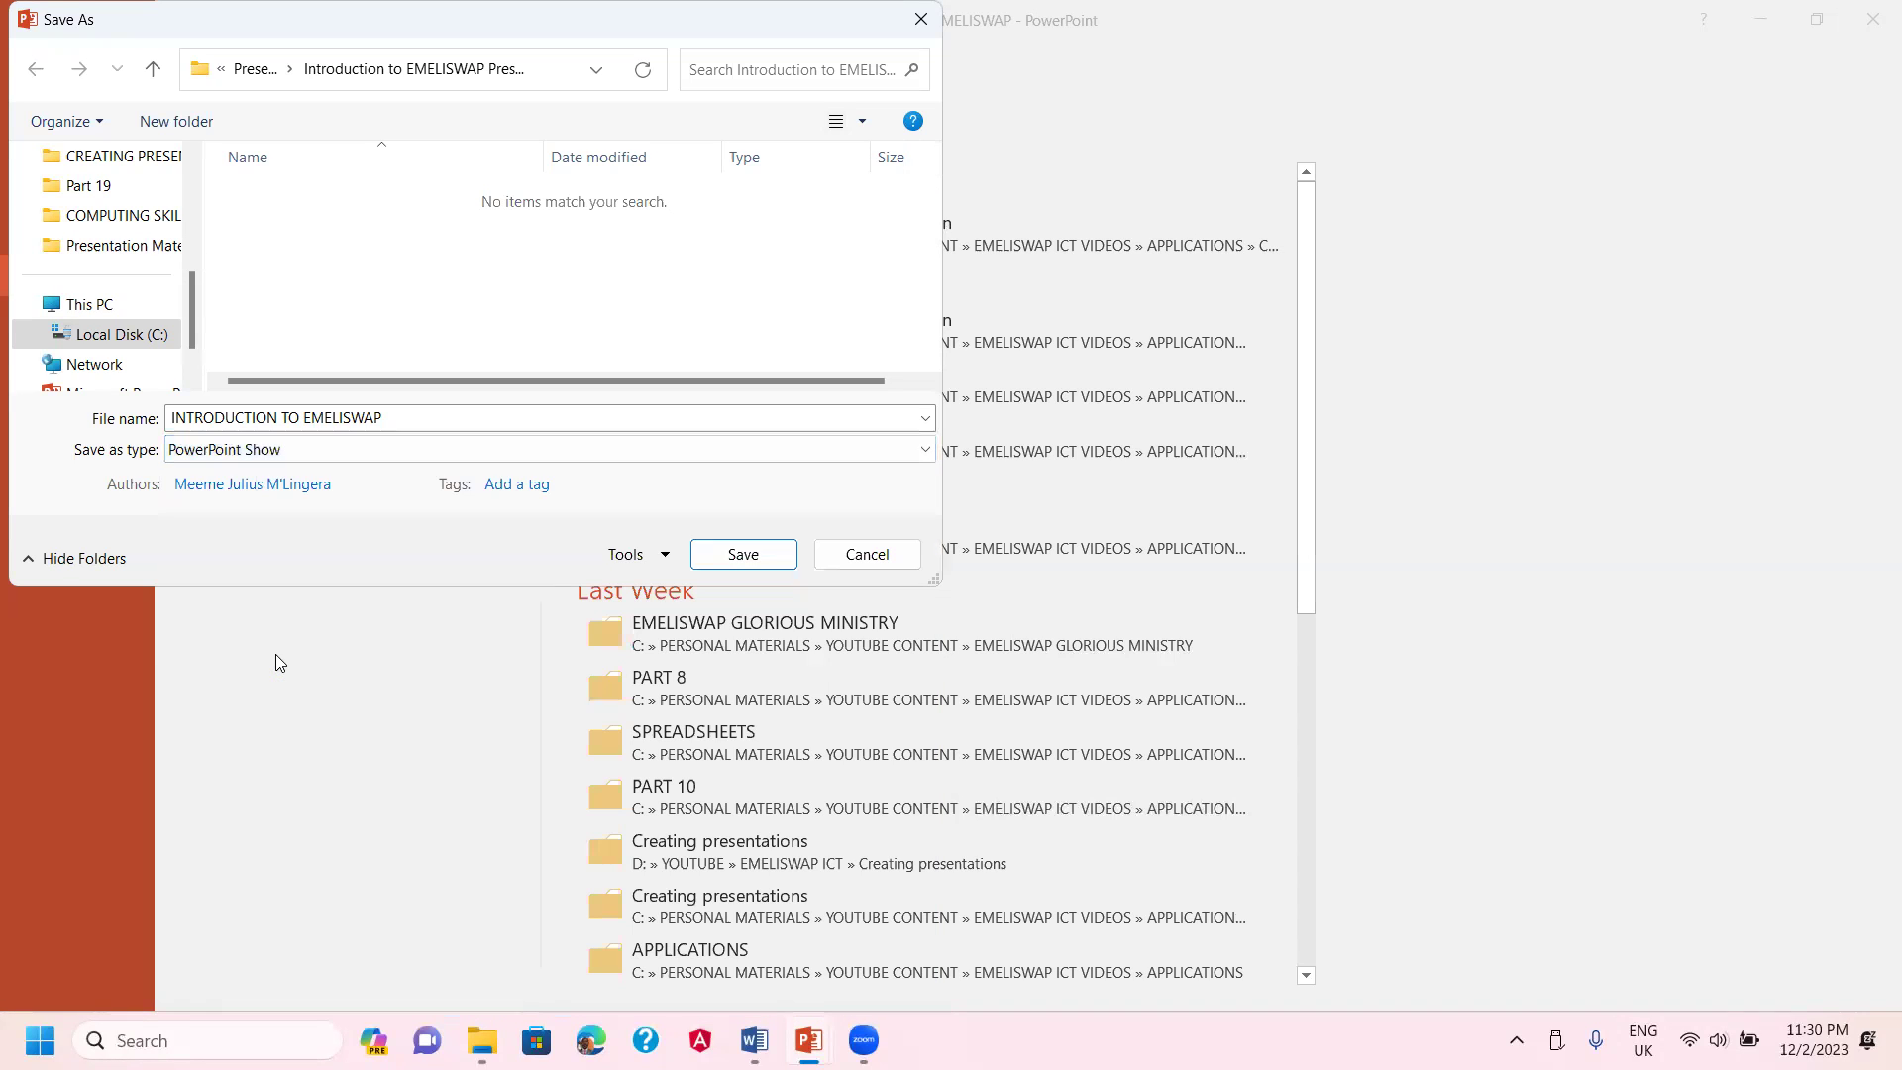
pyautogui.click(751, 553)
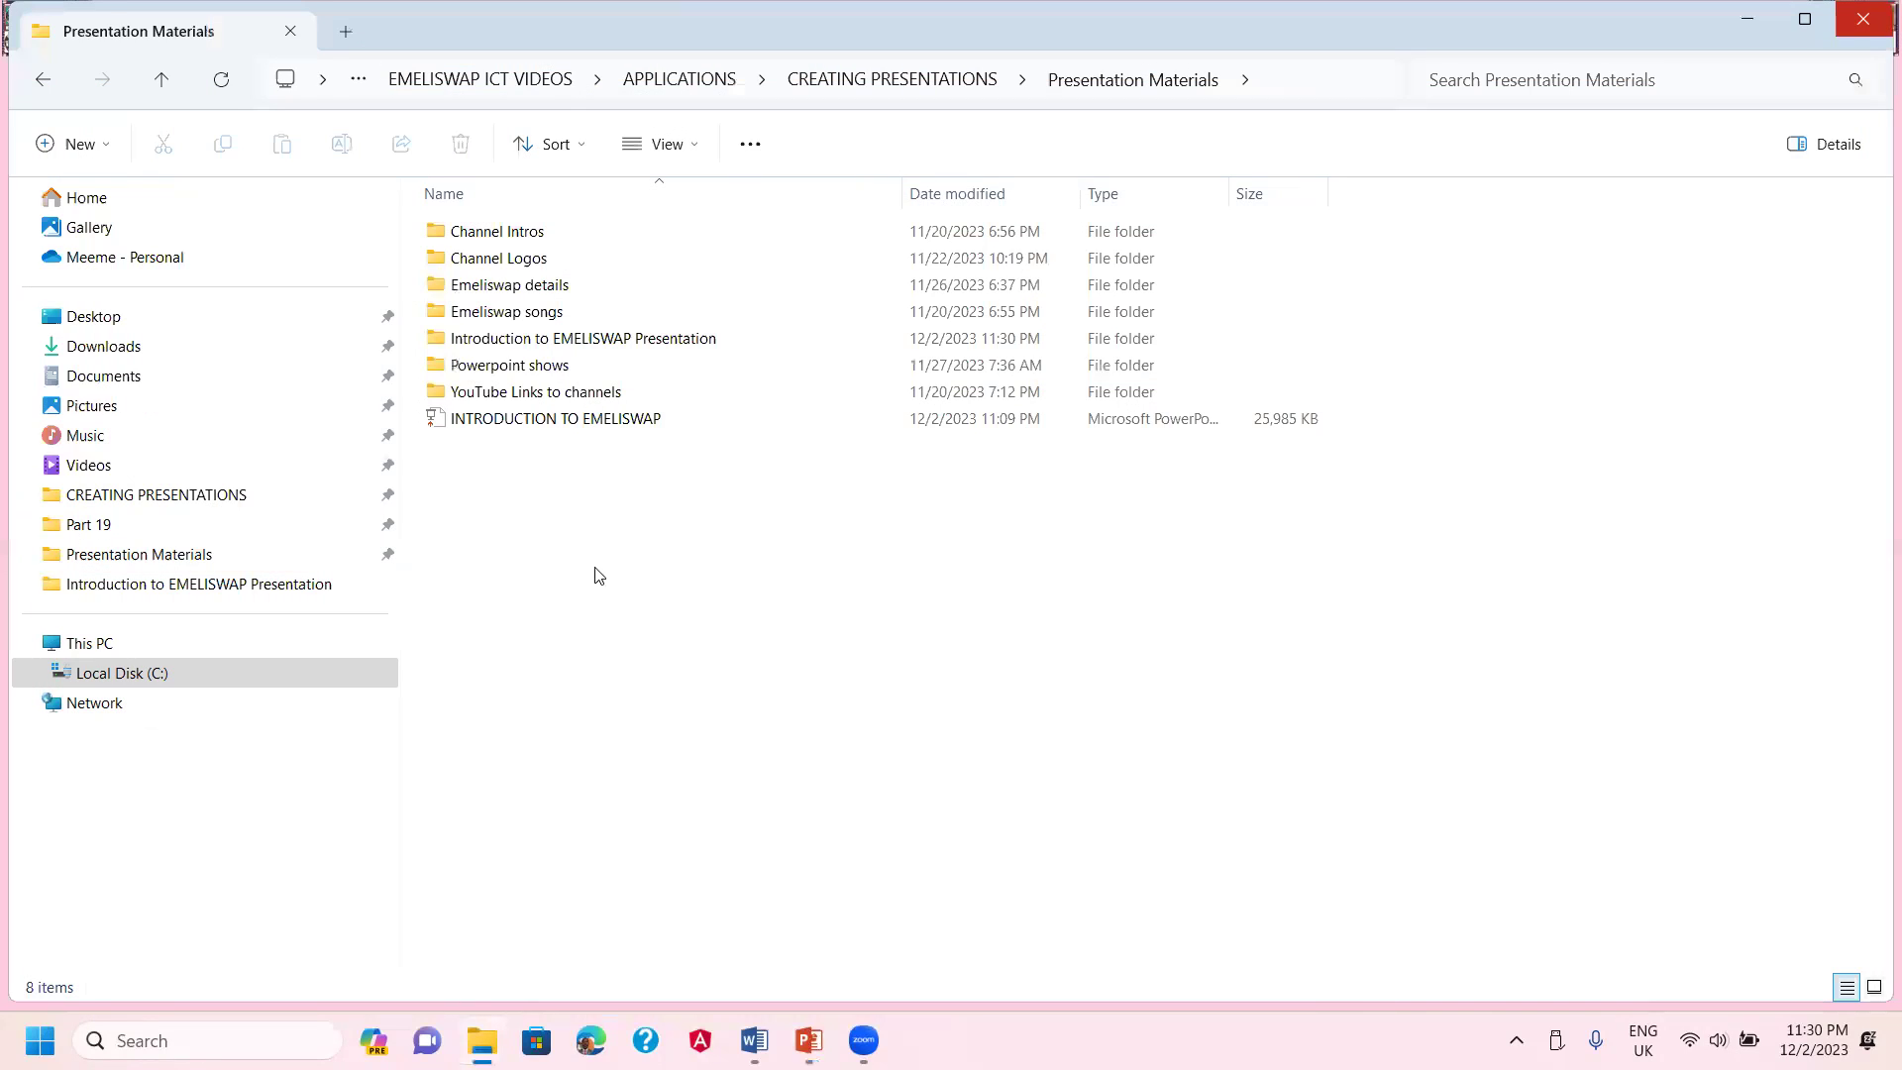
# - Copy the songs 01 Jawabu Lako, 02 Mkristu Usilie and 06 Tupendane from the Emeliswap songs folder in Presentation Materials
pyautogui.click(599, 421)
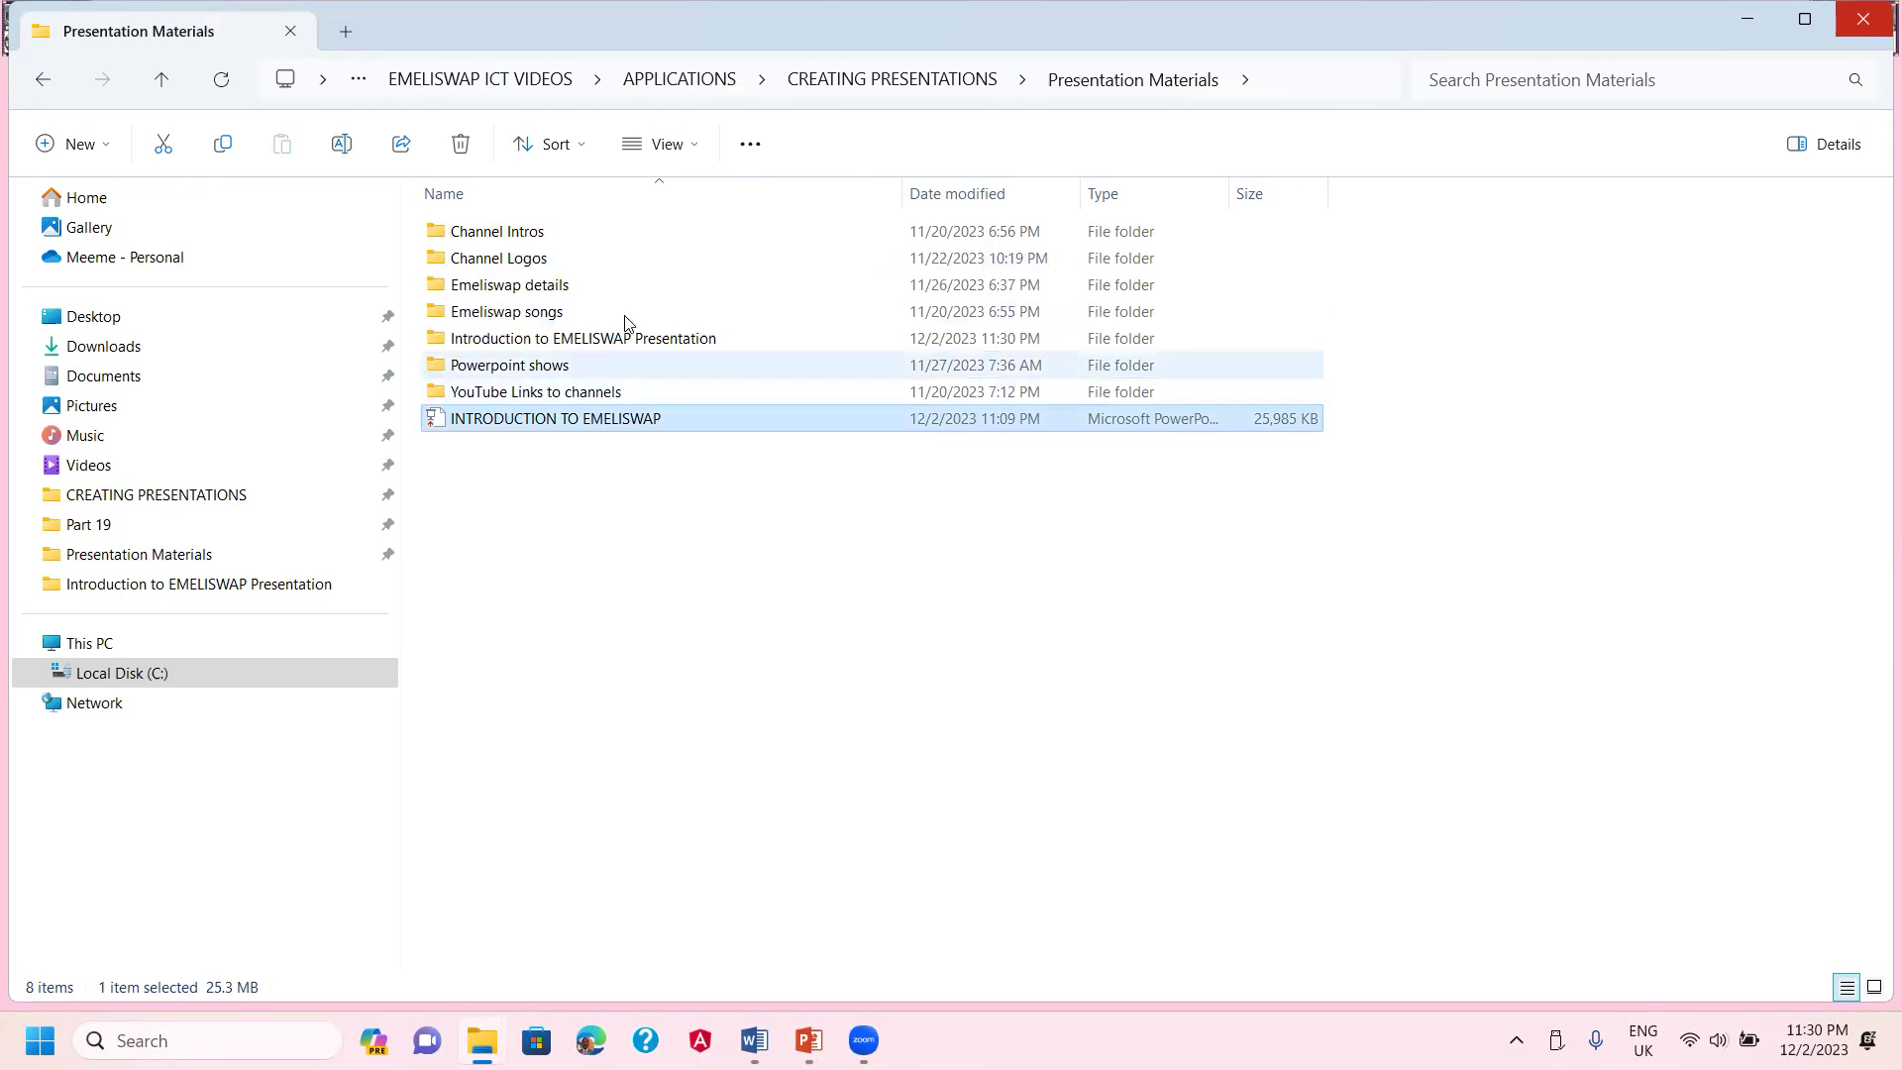
pyautogui.click(628, 341)
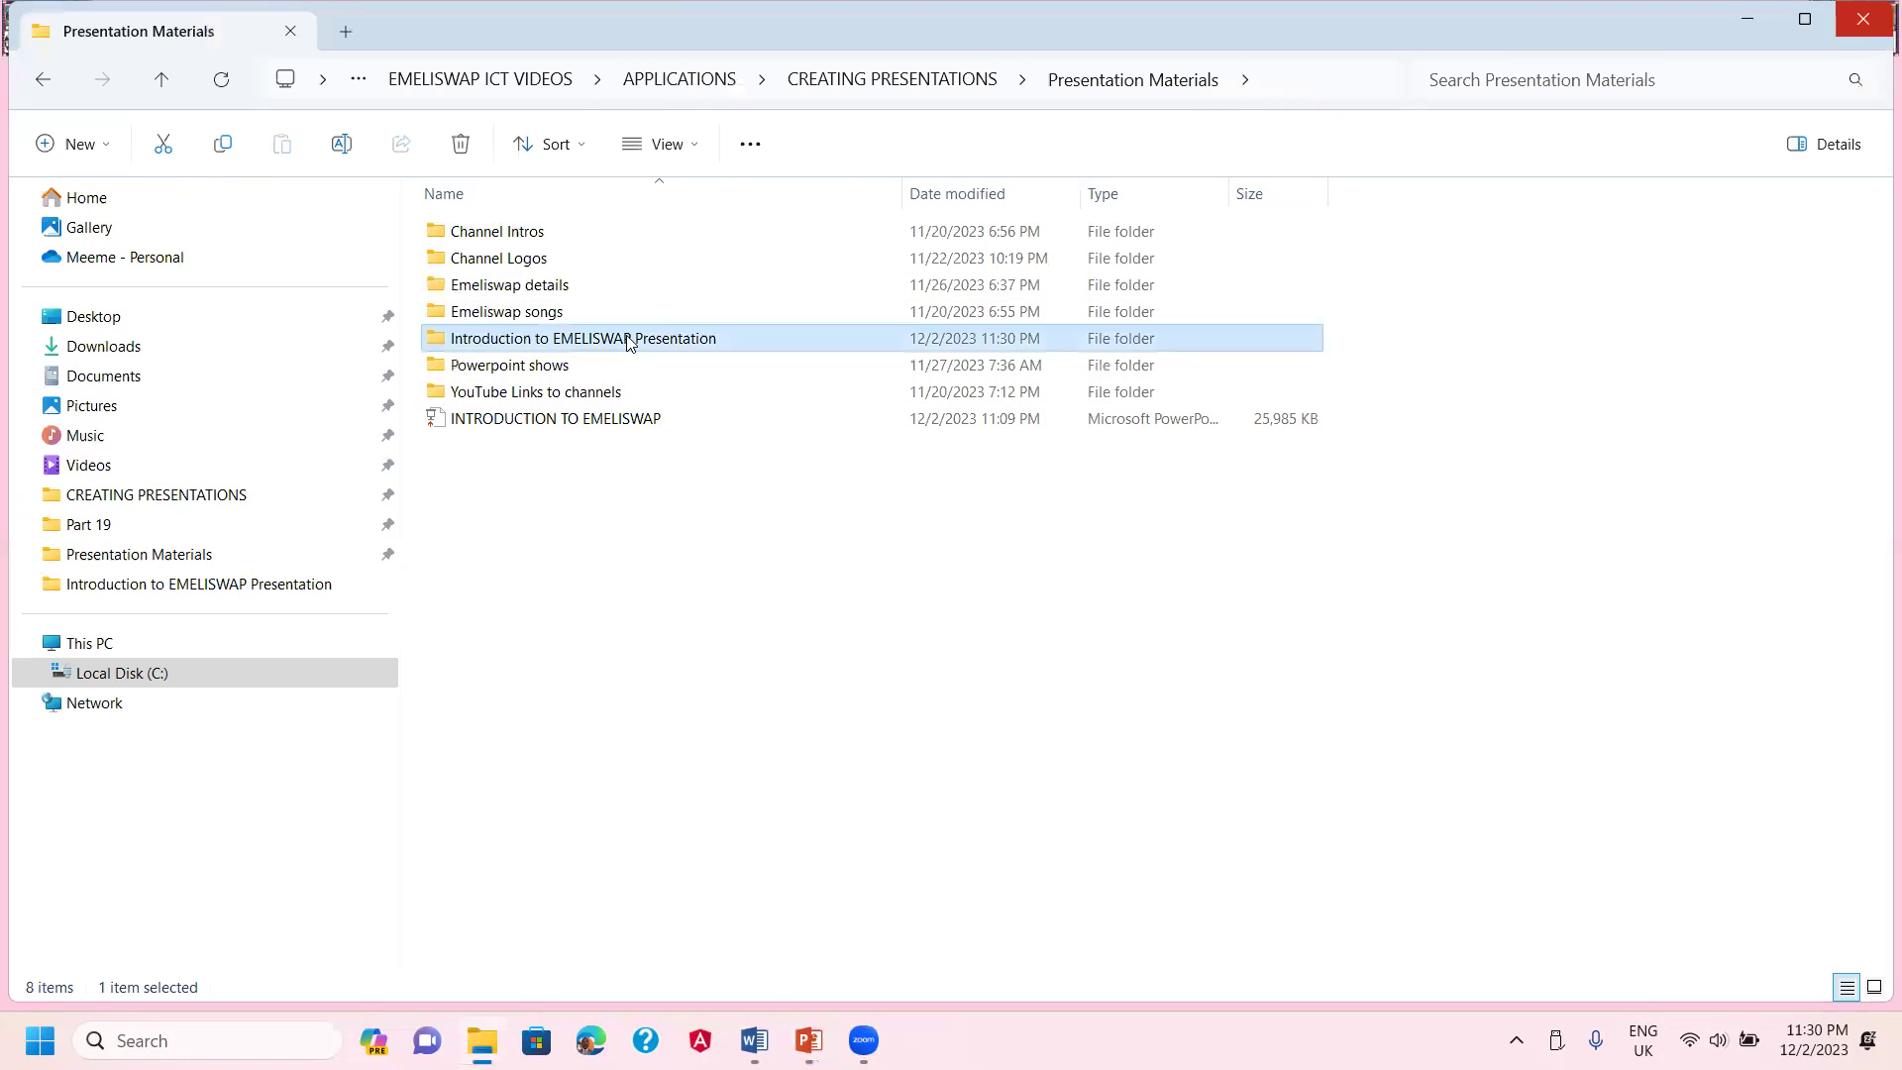
pyautogui.doubleClick(540, 313)
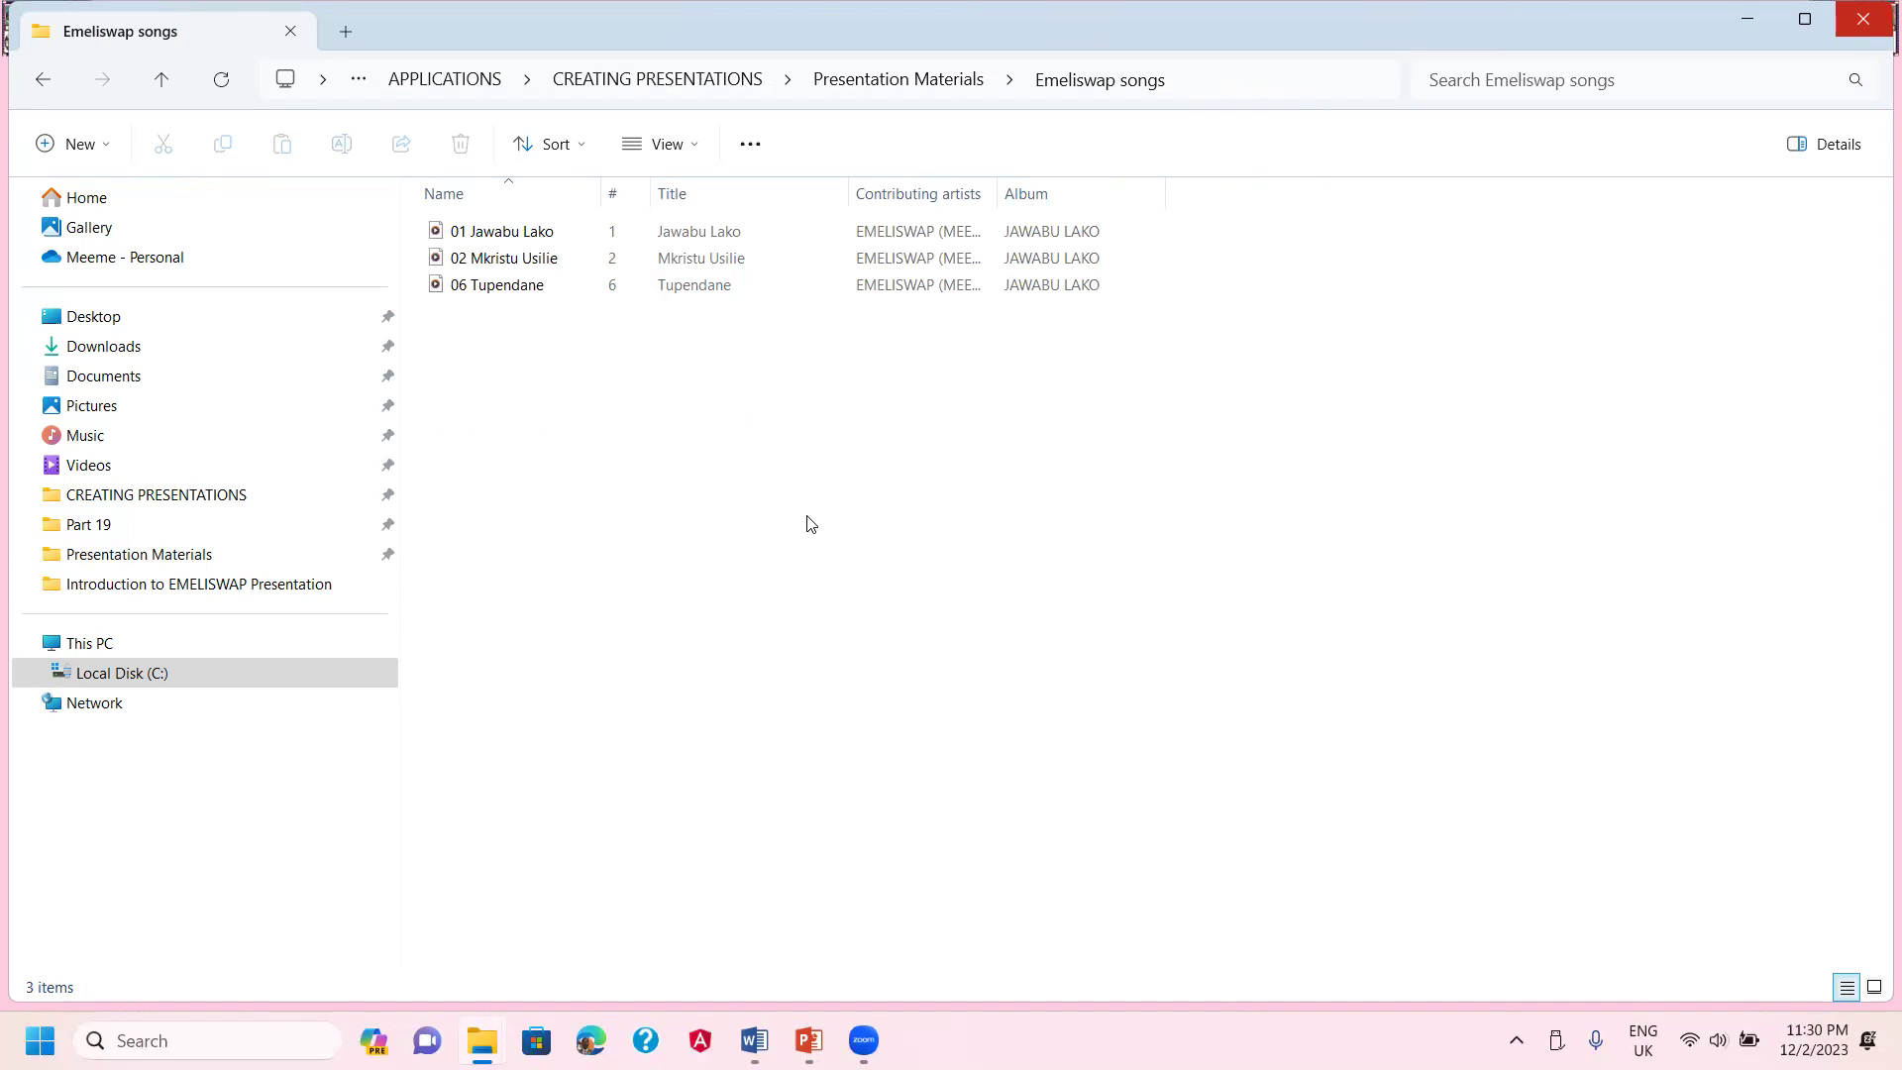
pyautogui.click(530, 236)
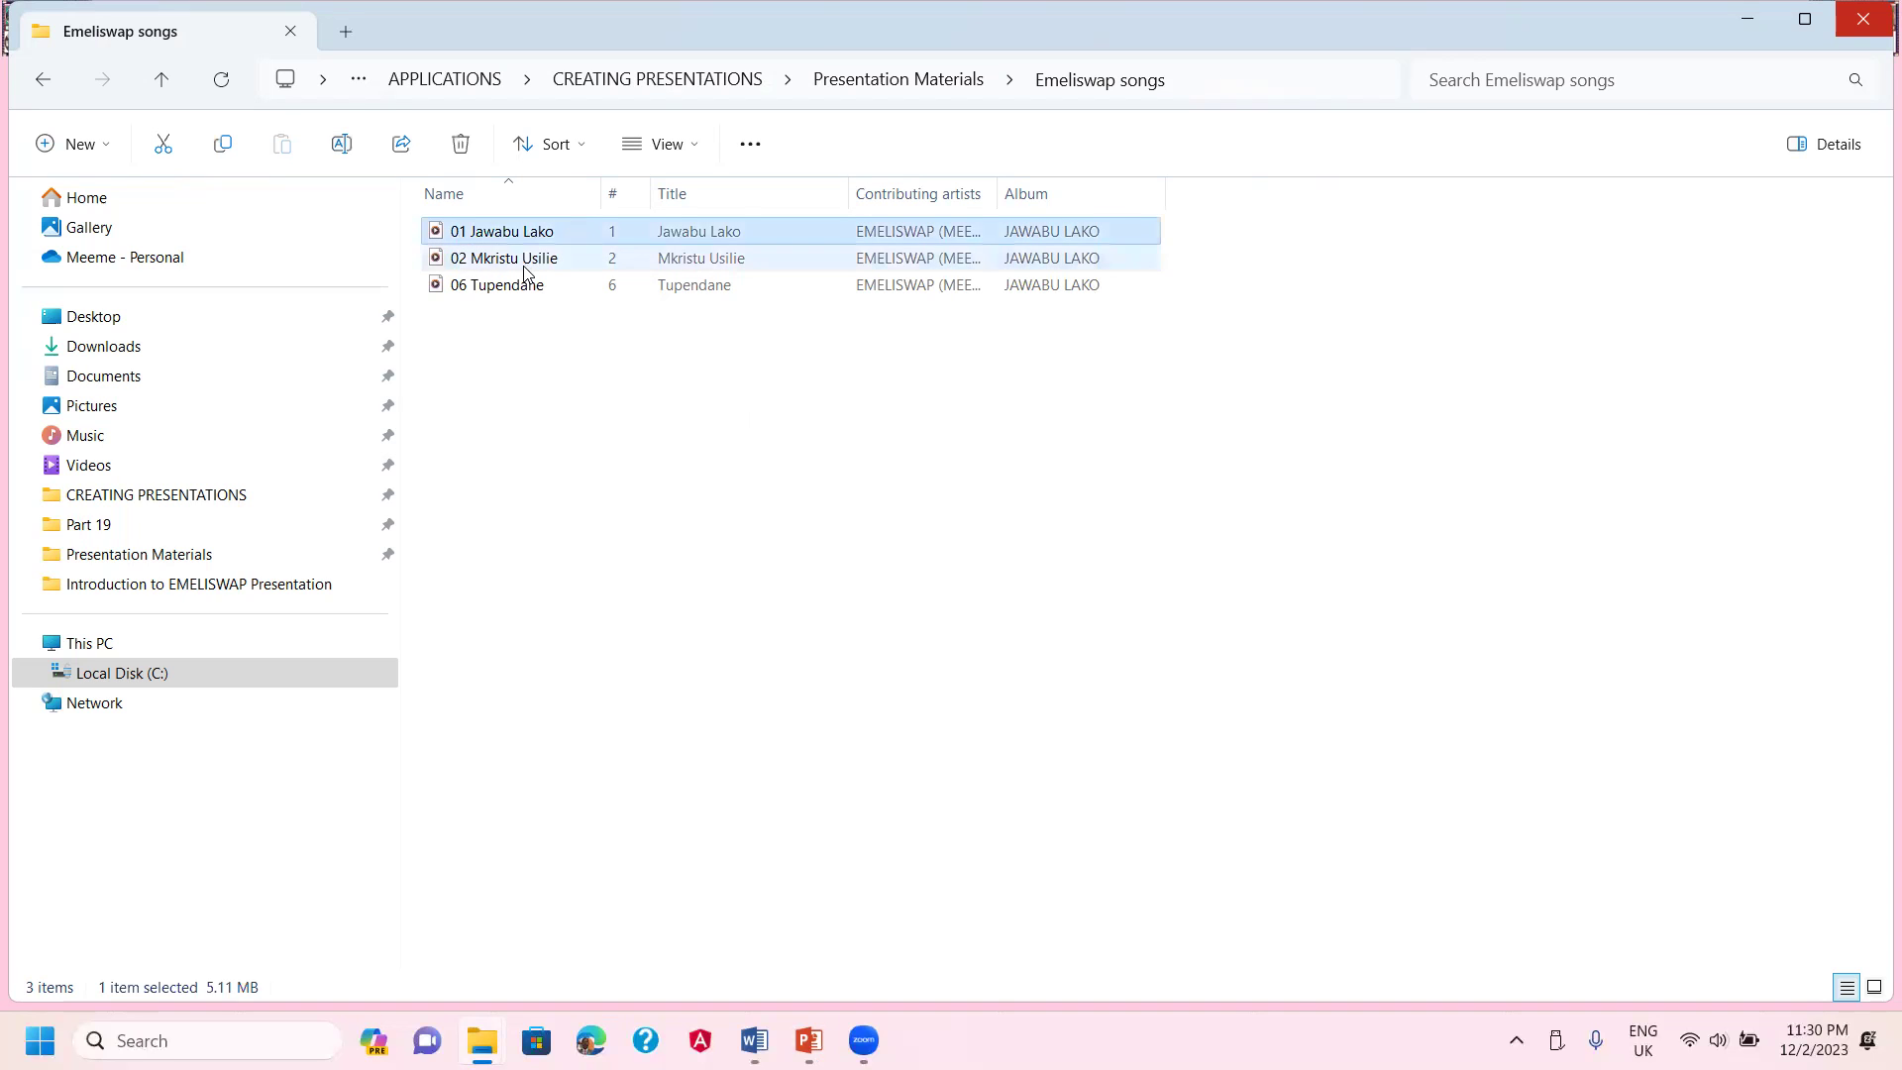
pyautogui.click(528, 261)
pyautogui.click(523, 292)
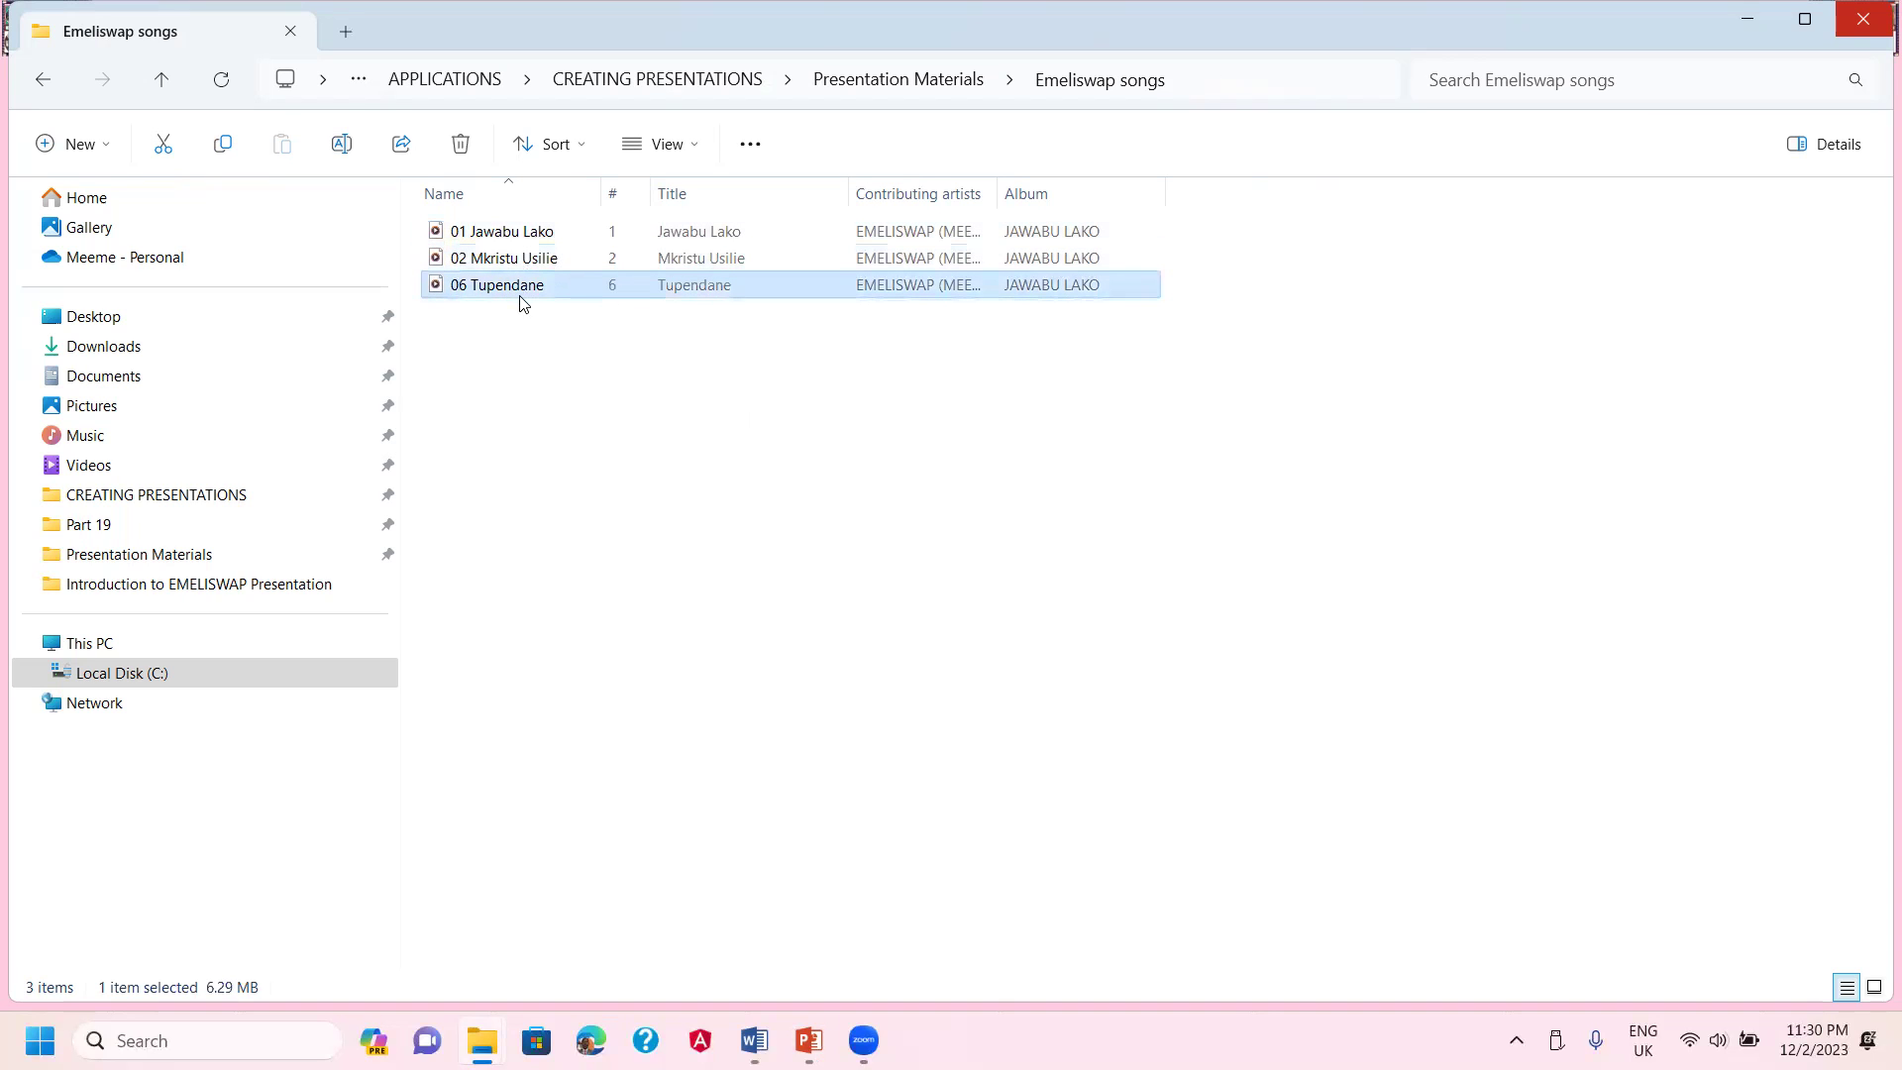
pyautogui.click(517, 239)
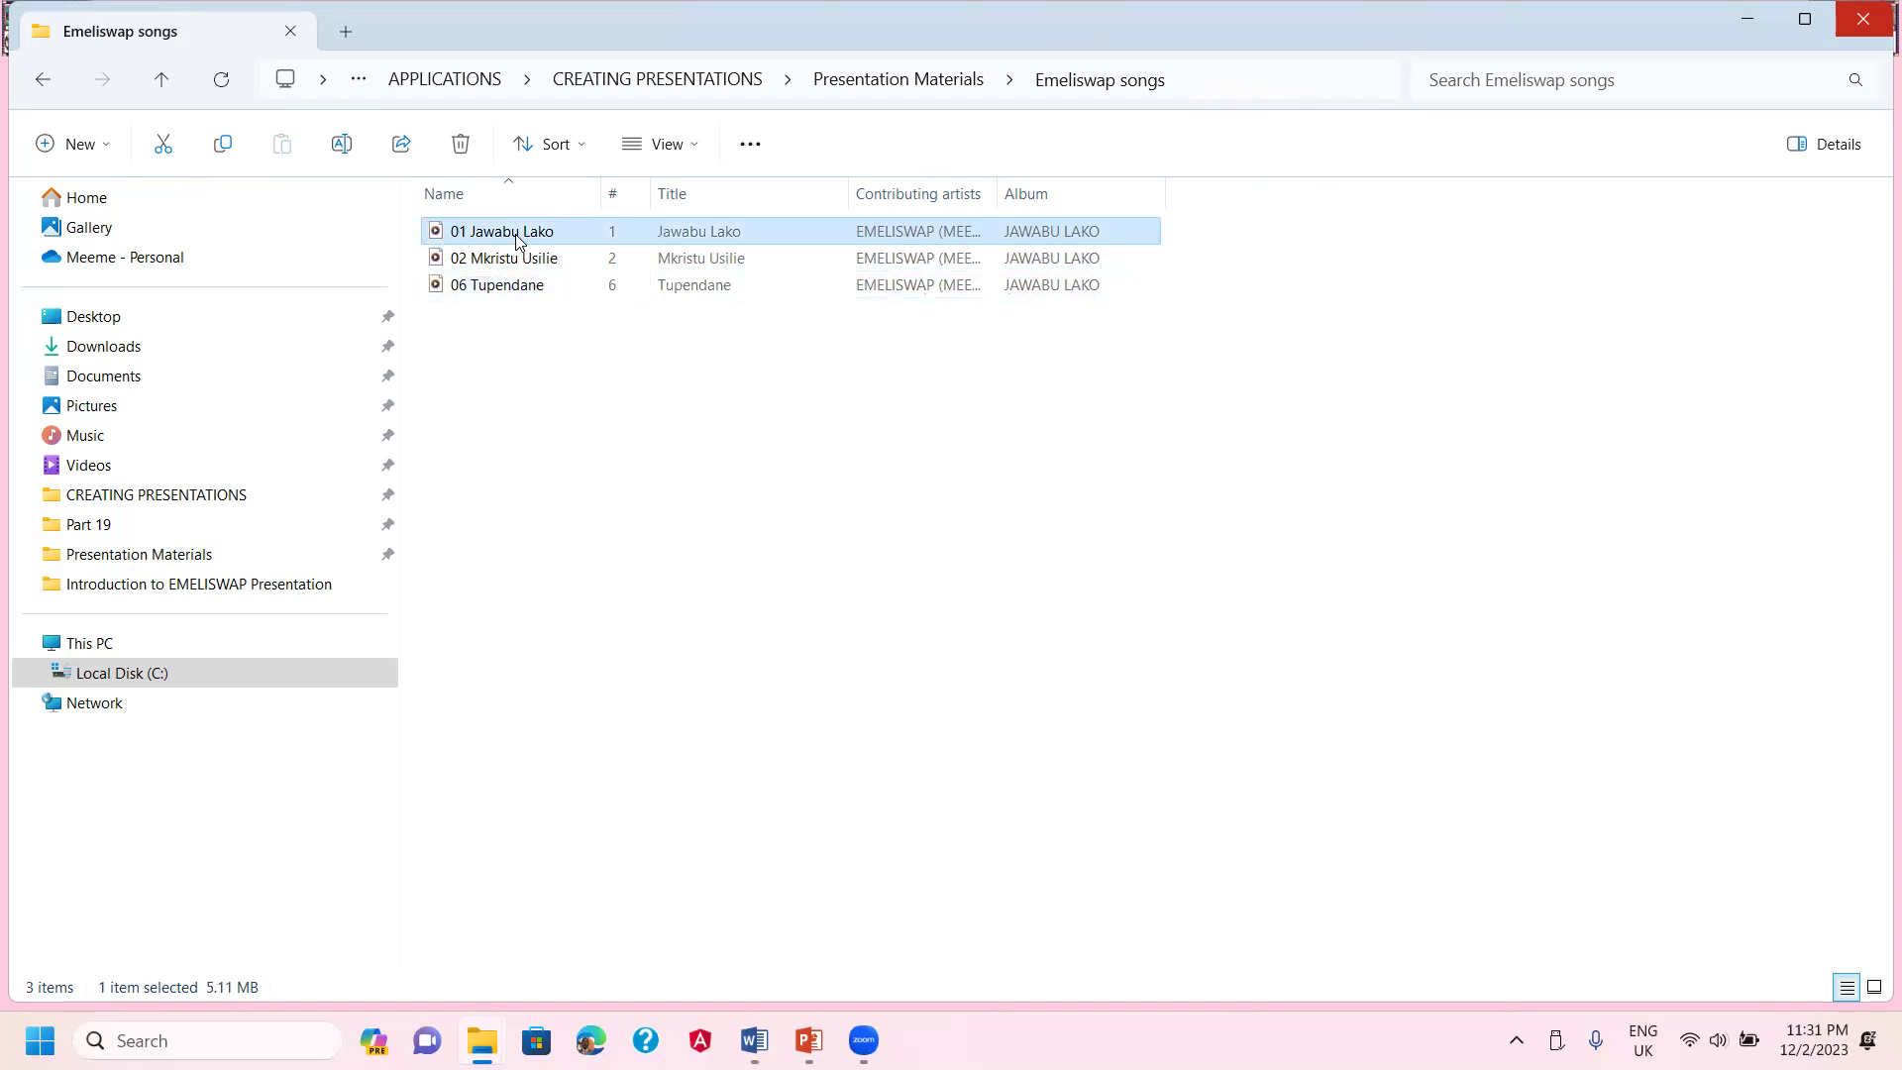
pyautogui.keyDown('ctrl'); pyautogui.click(530, 263); pyautogui.keyUp('ctrl')
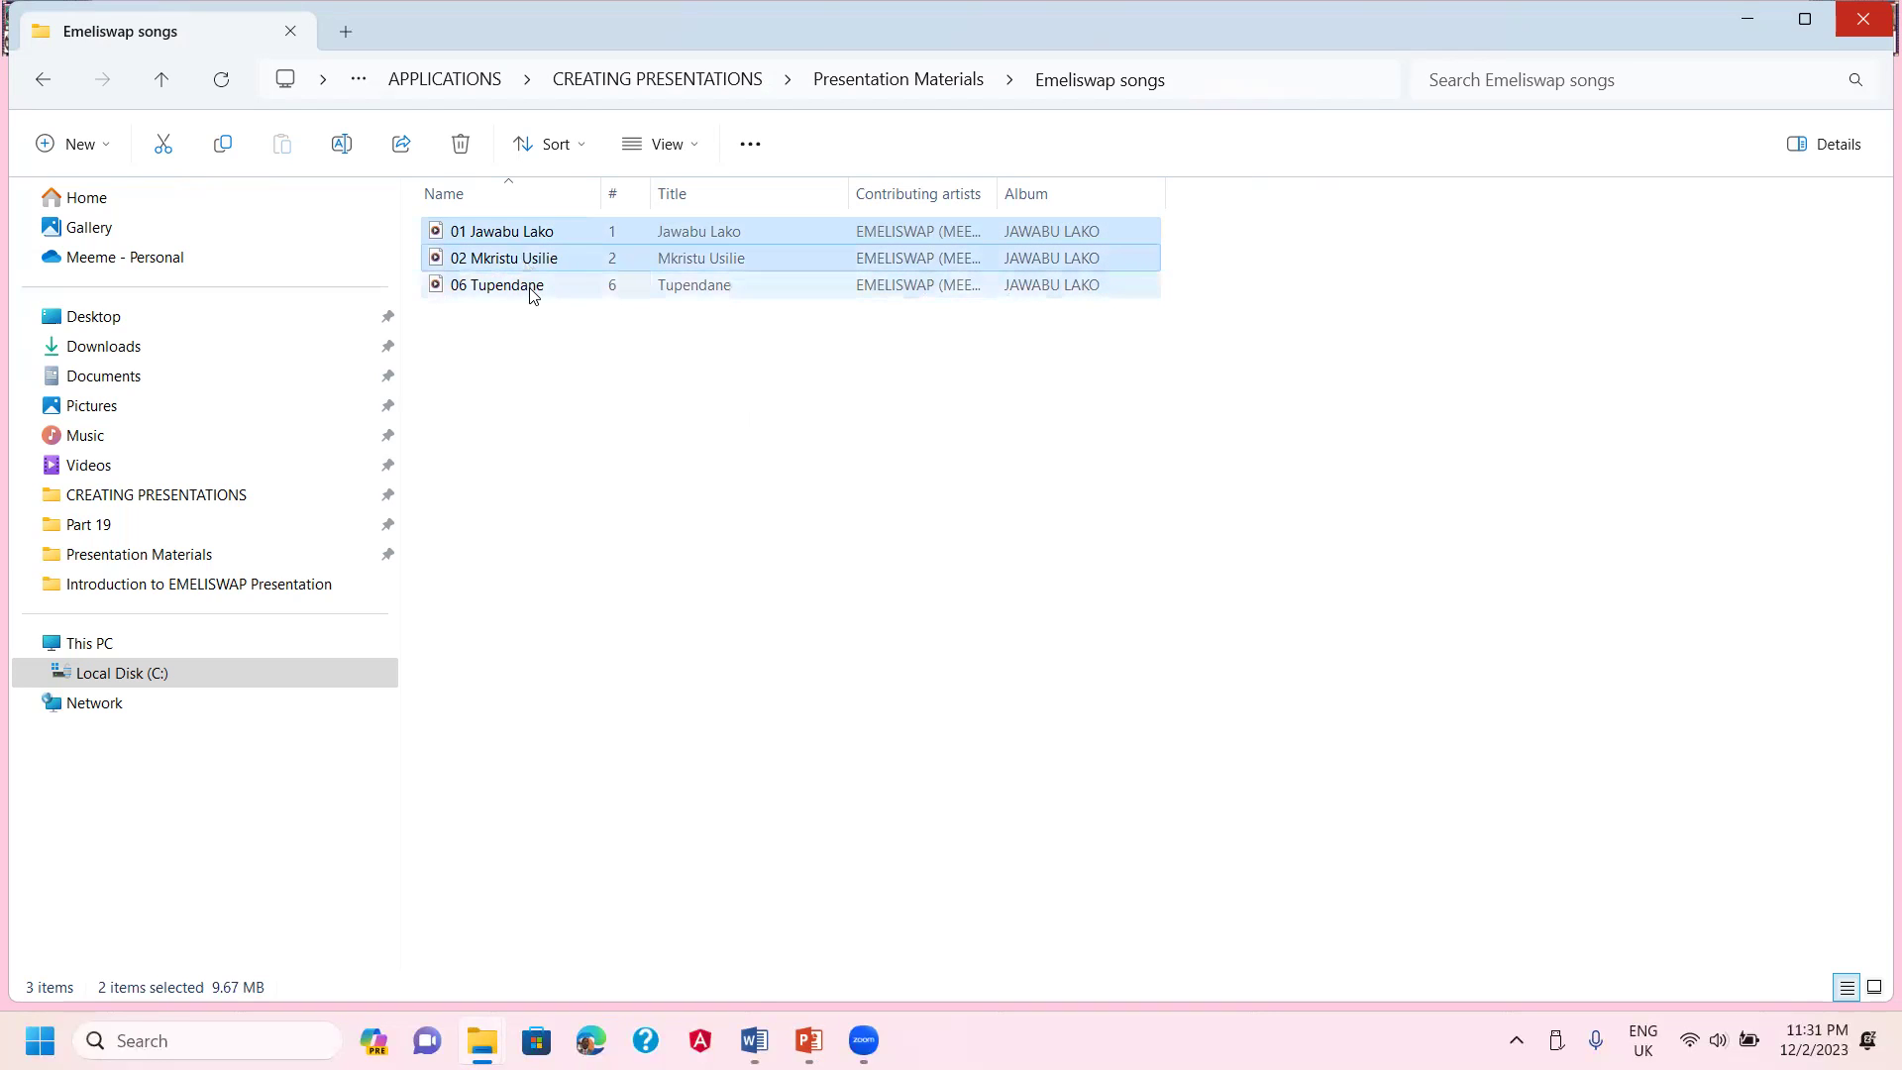
pyautogui.keyDown('ctrl'); pyautogui.click(531, 288); pyautogui.keyUp('ctrl')
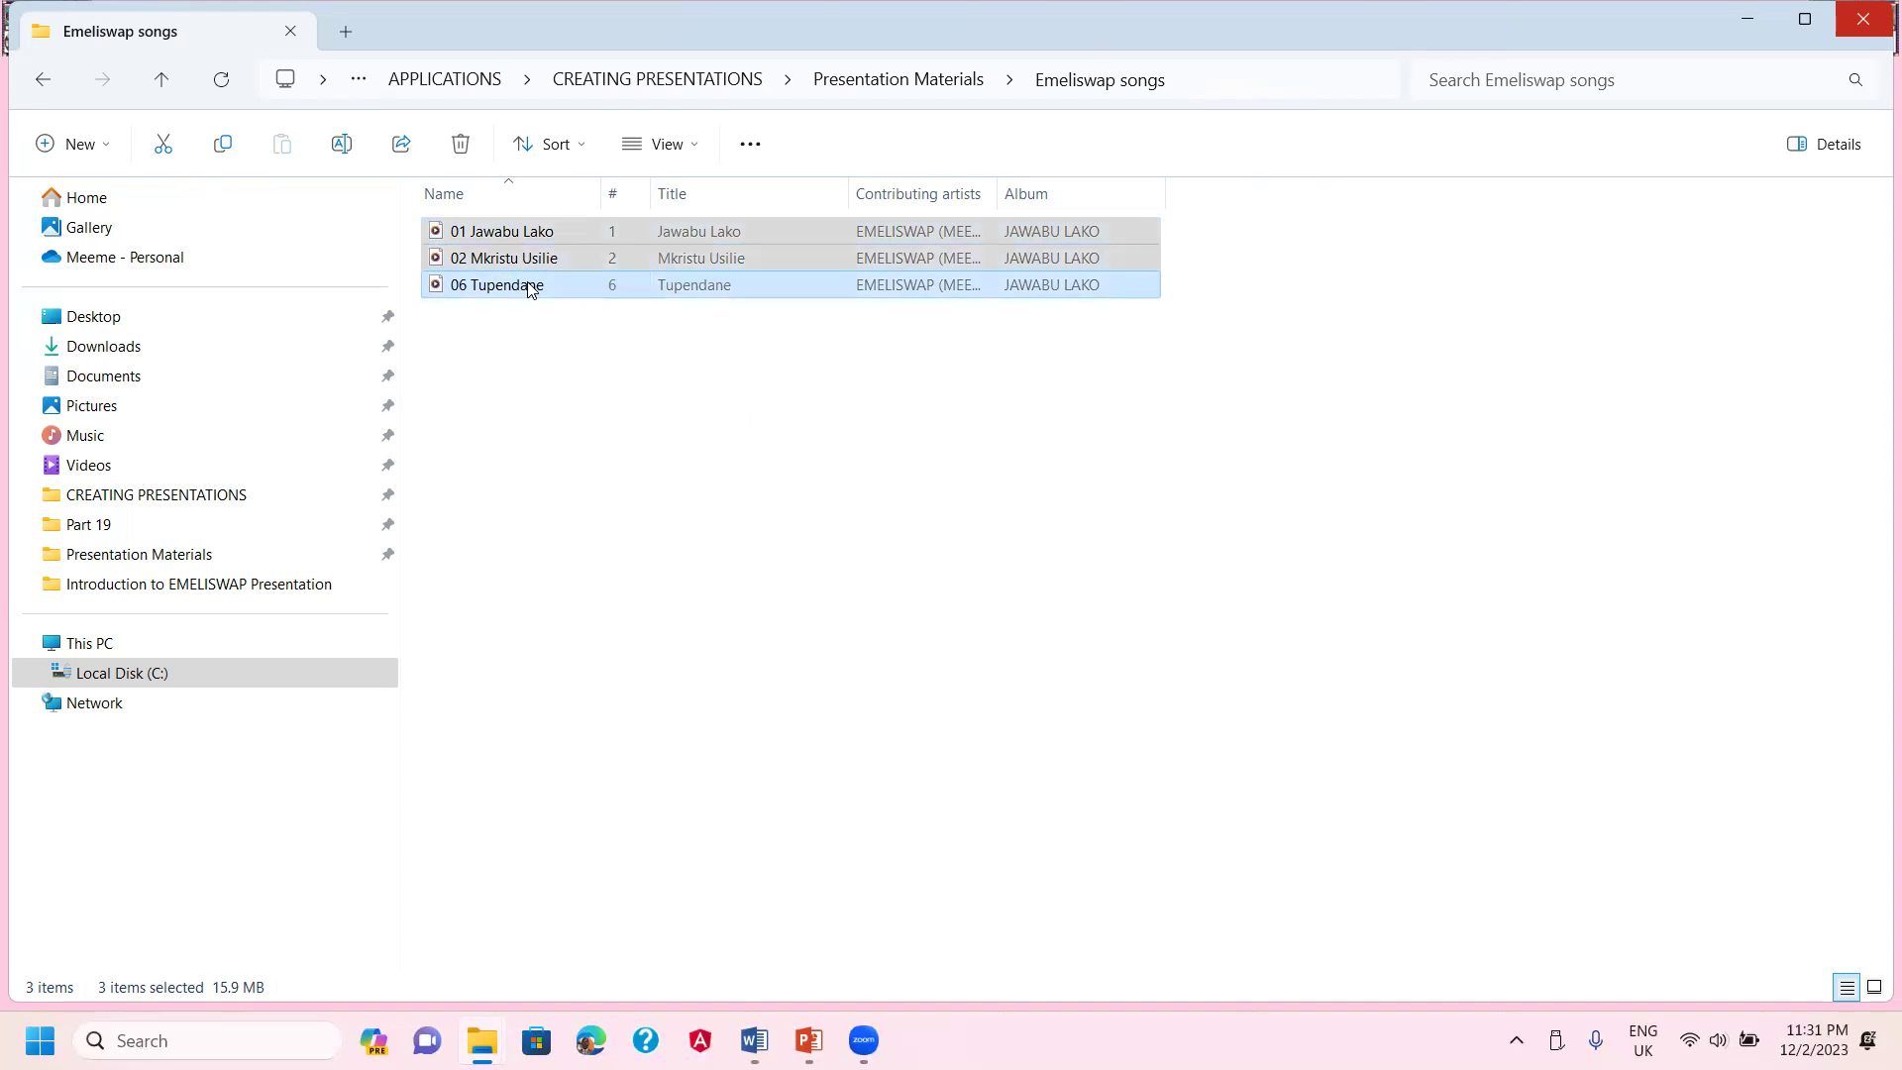
pyautogui.rightClick(530, 286)
pyautogui.click(607, 315)
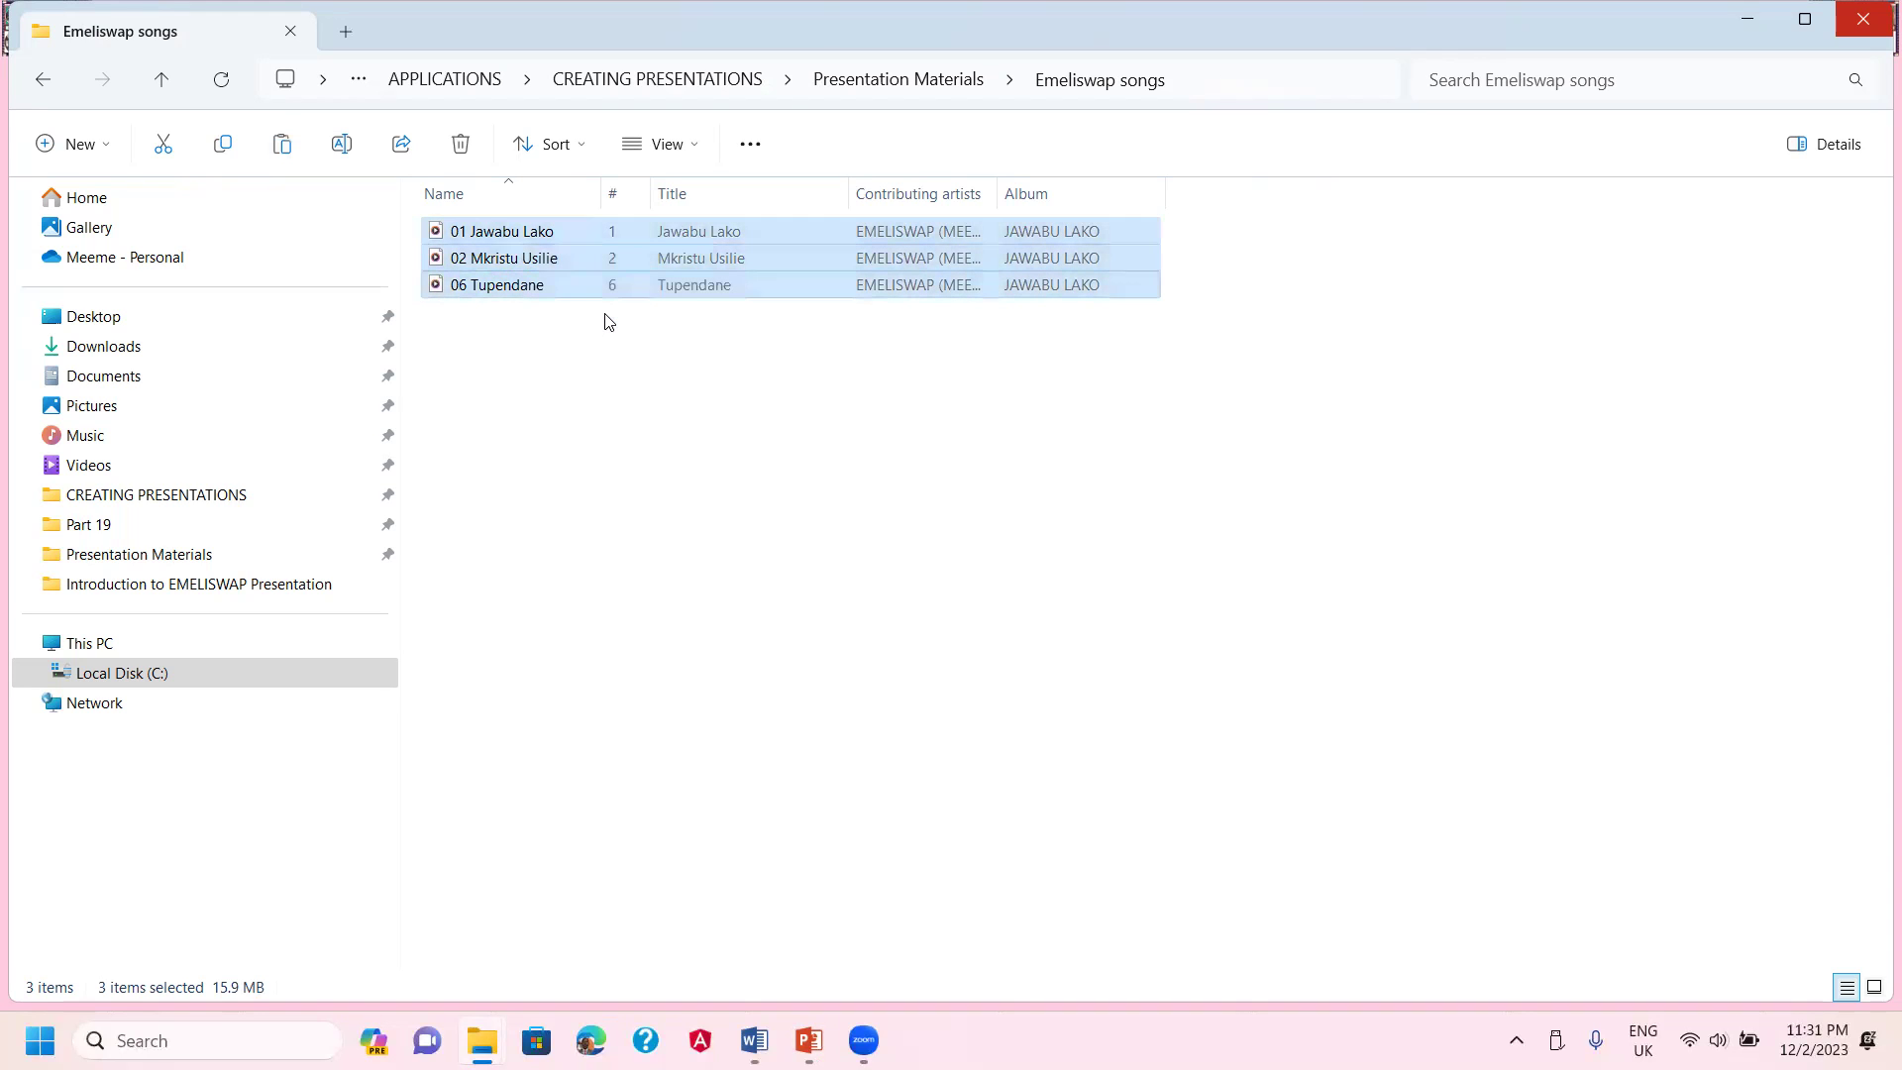
# - Paste the three copied songs into the Introduction to EMELISWAP Presentation folder
pyautogui.click(252, 591)
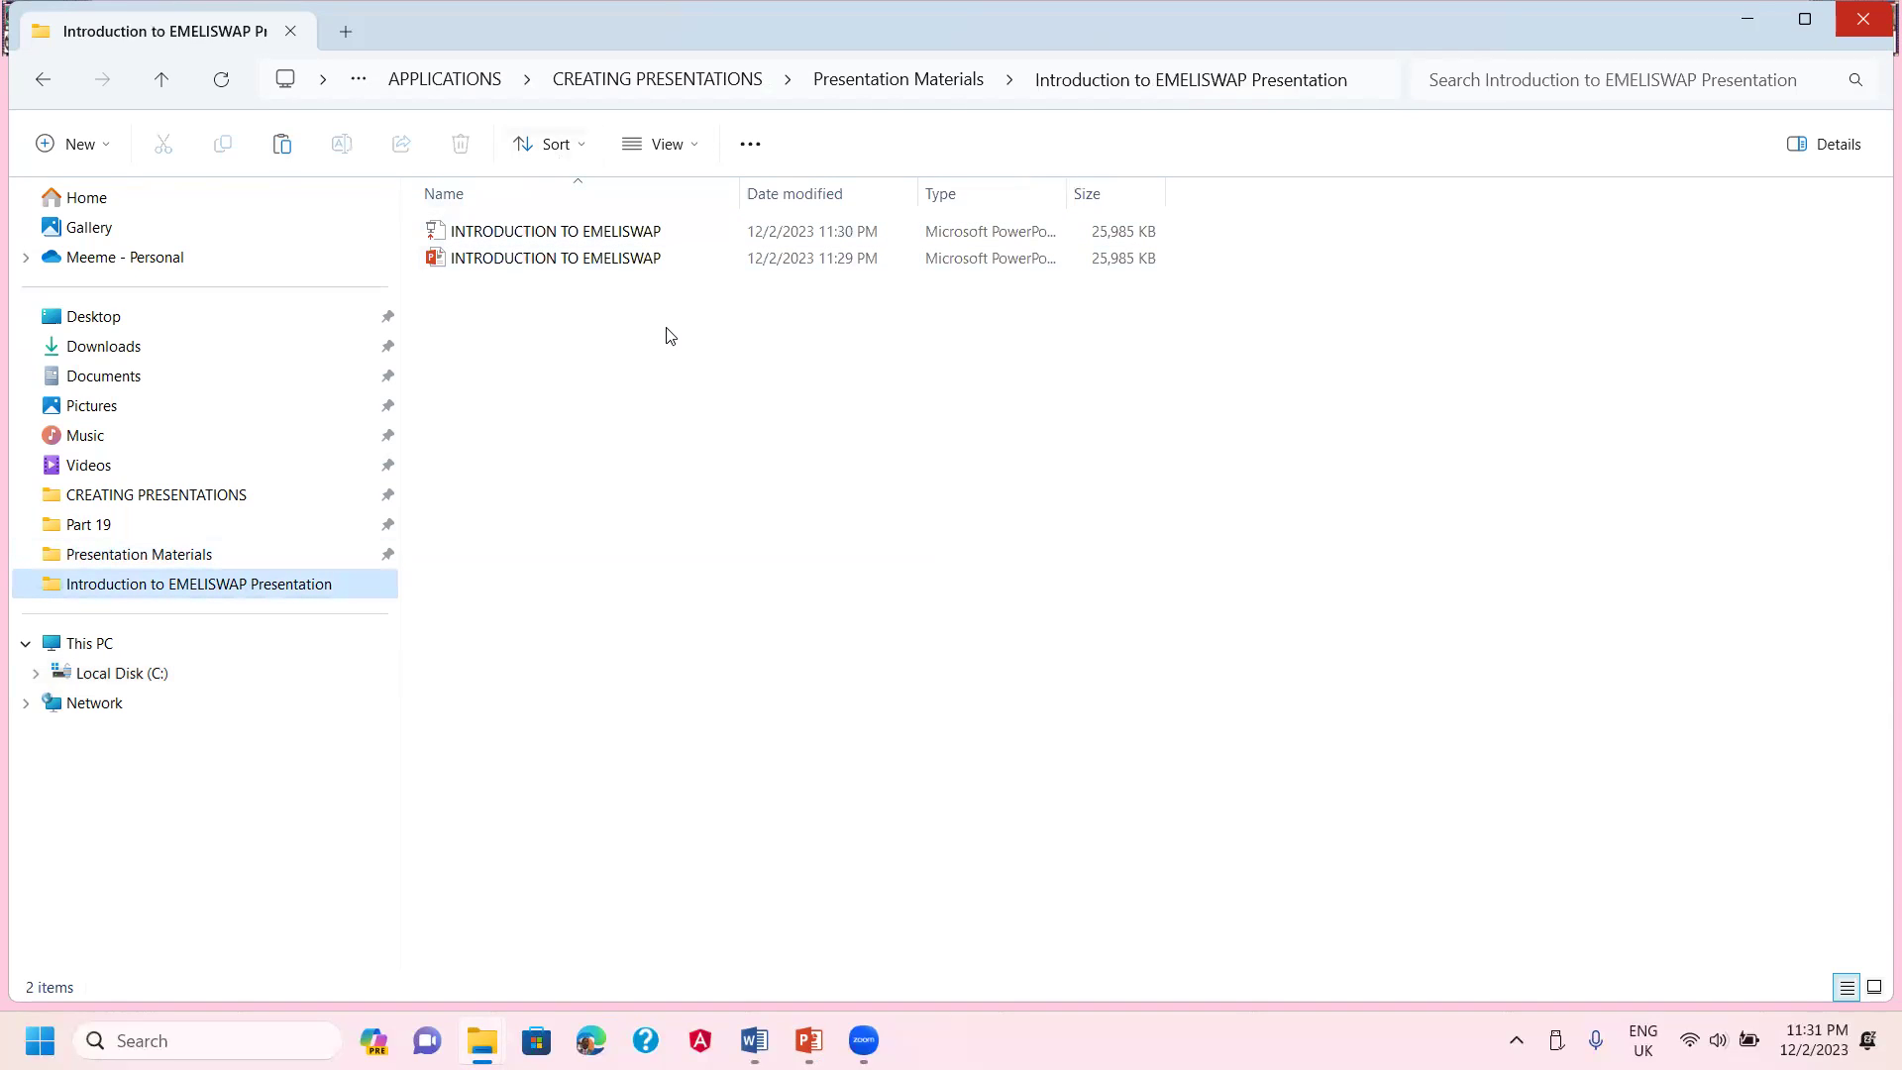
pyautogui.click(561, 327)
pyautogui.rightClick(526, 324)
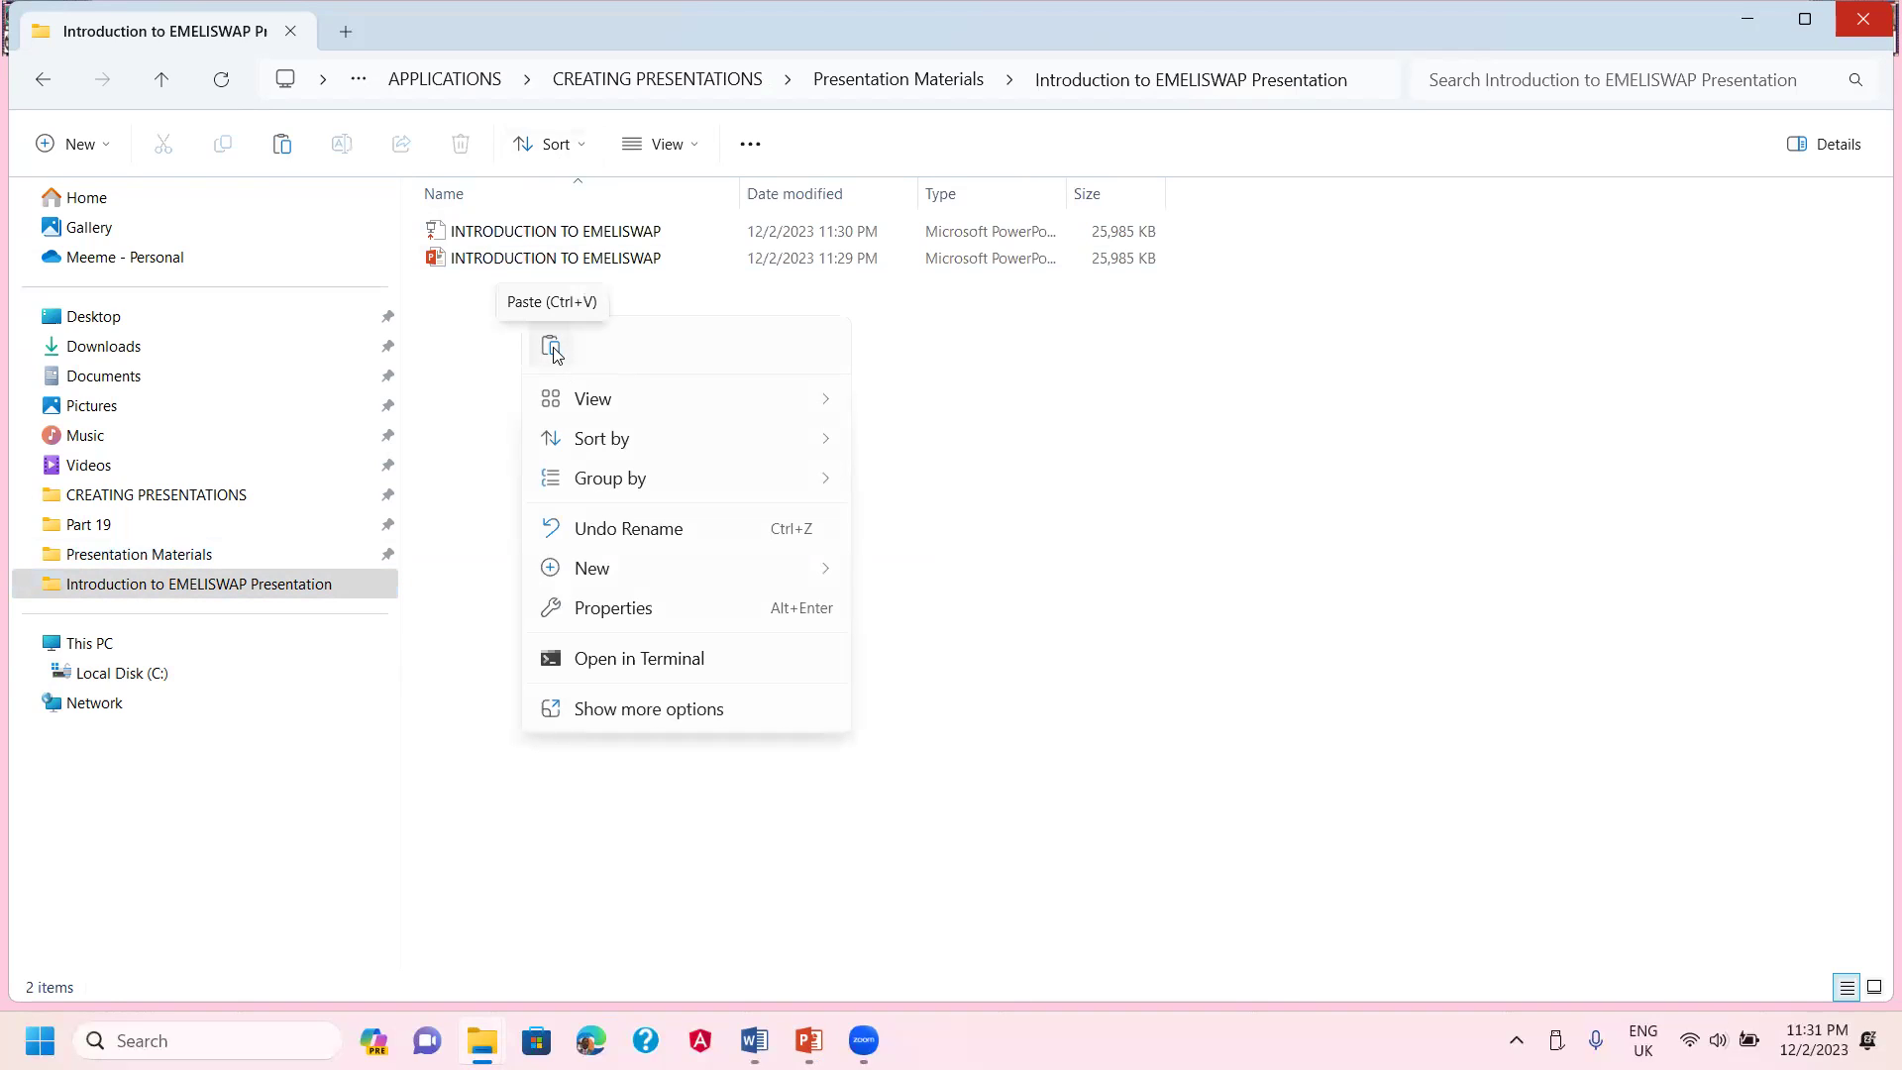
pyautogui.click(551, 348)
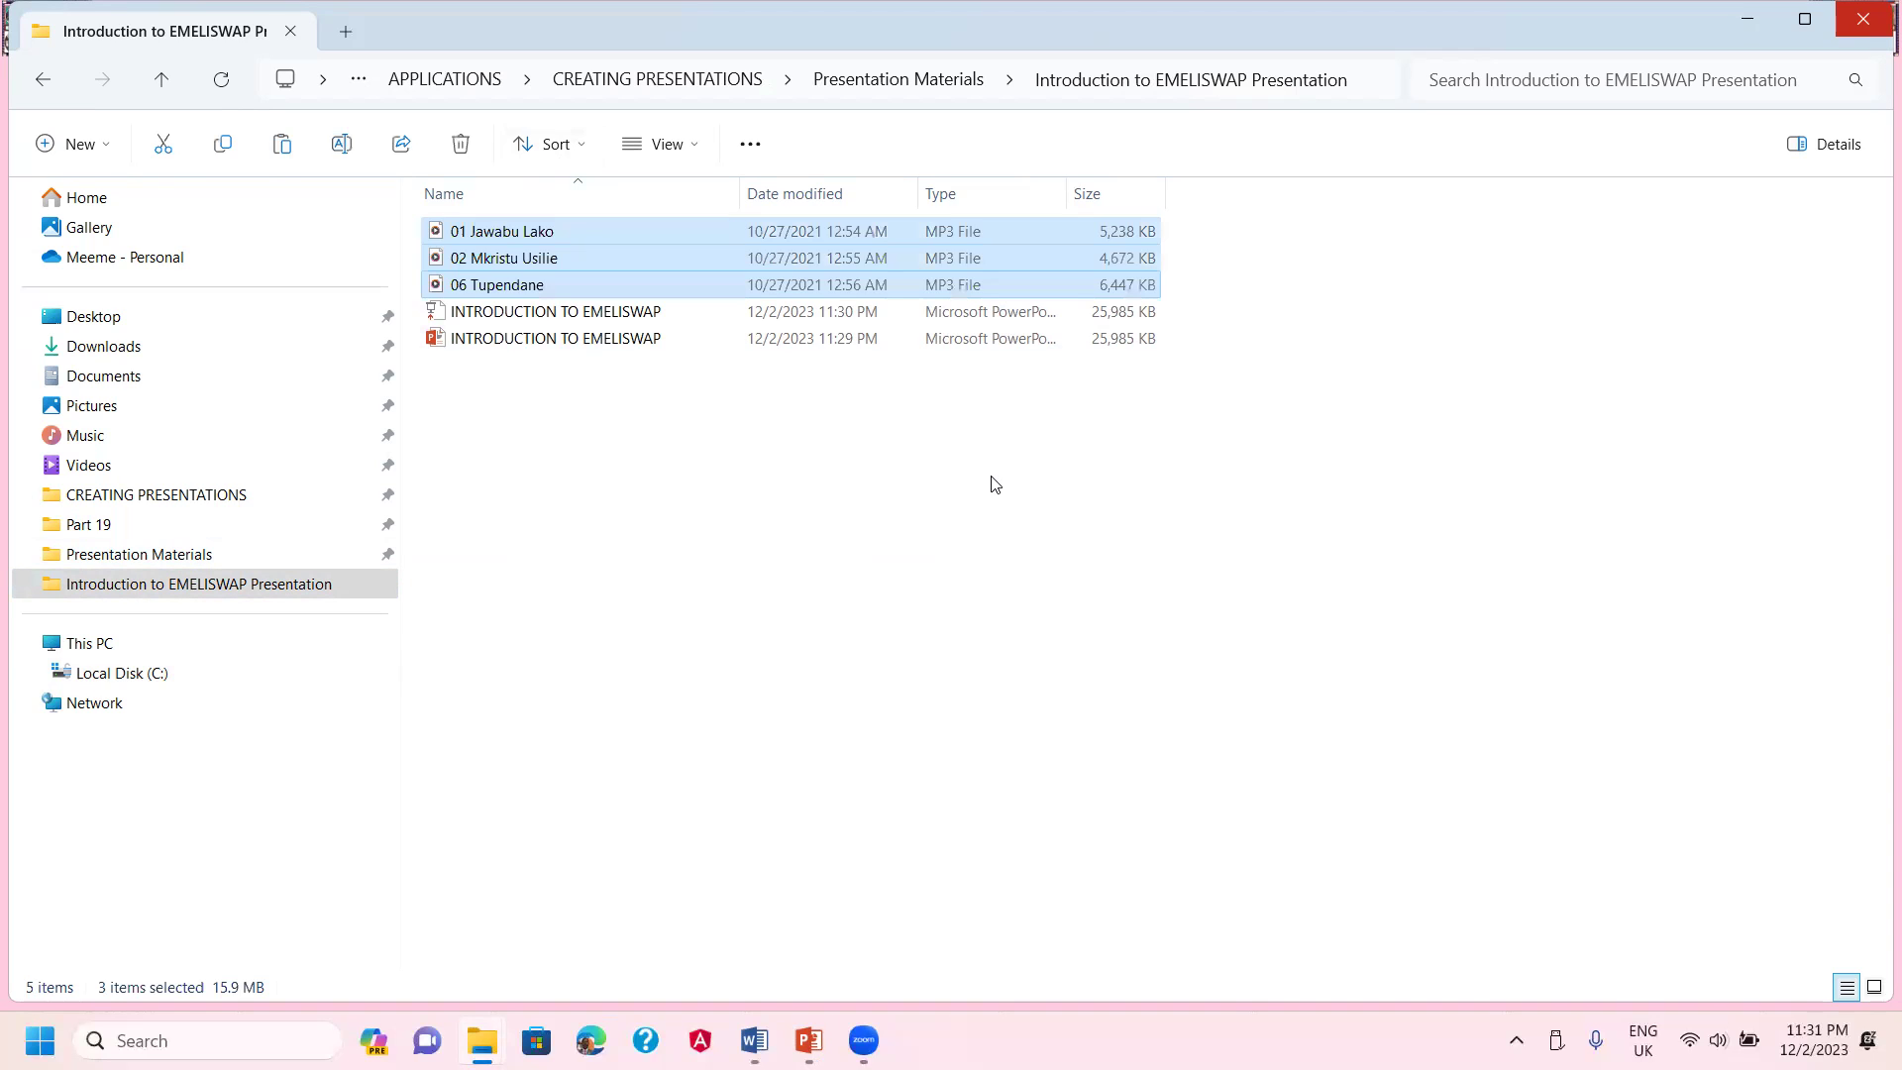
pyautogui.click(836, 479)
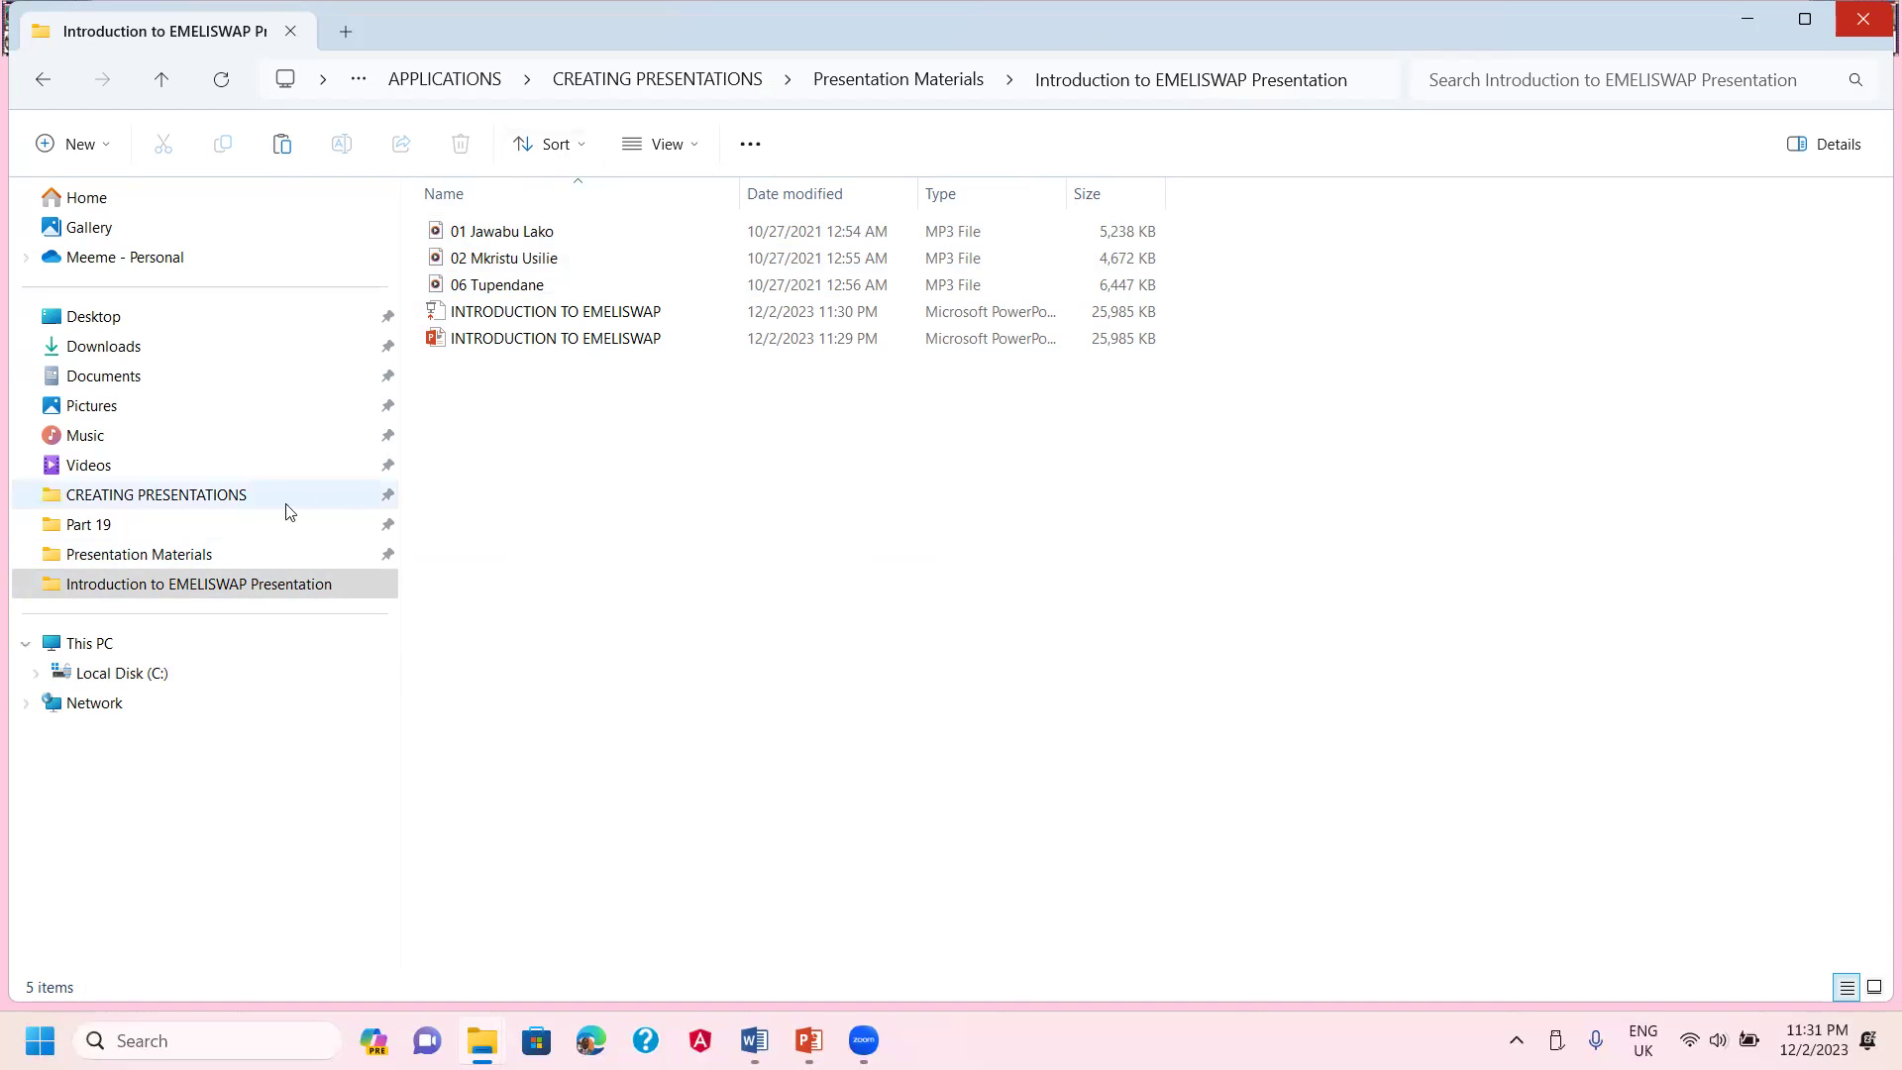
# - Copy the EMELISWAP ICT CHANNEL TRAILER video from the Channel Intros folder in Presentation Materials
pyautogui.click(192, 566)
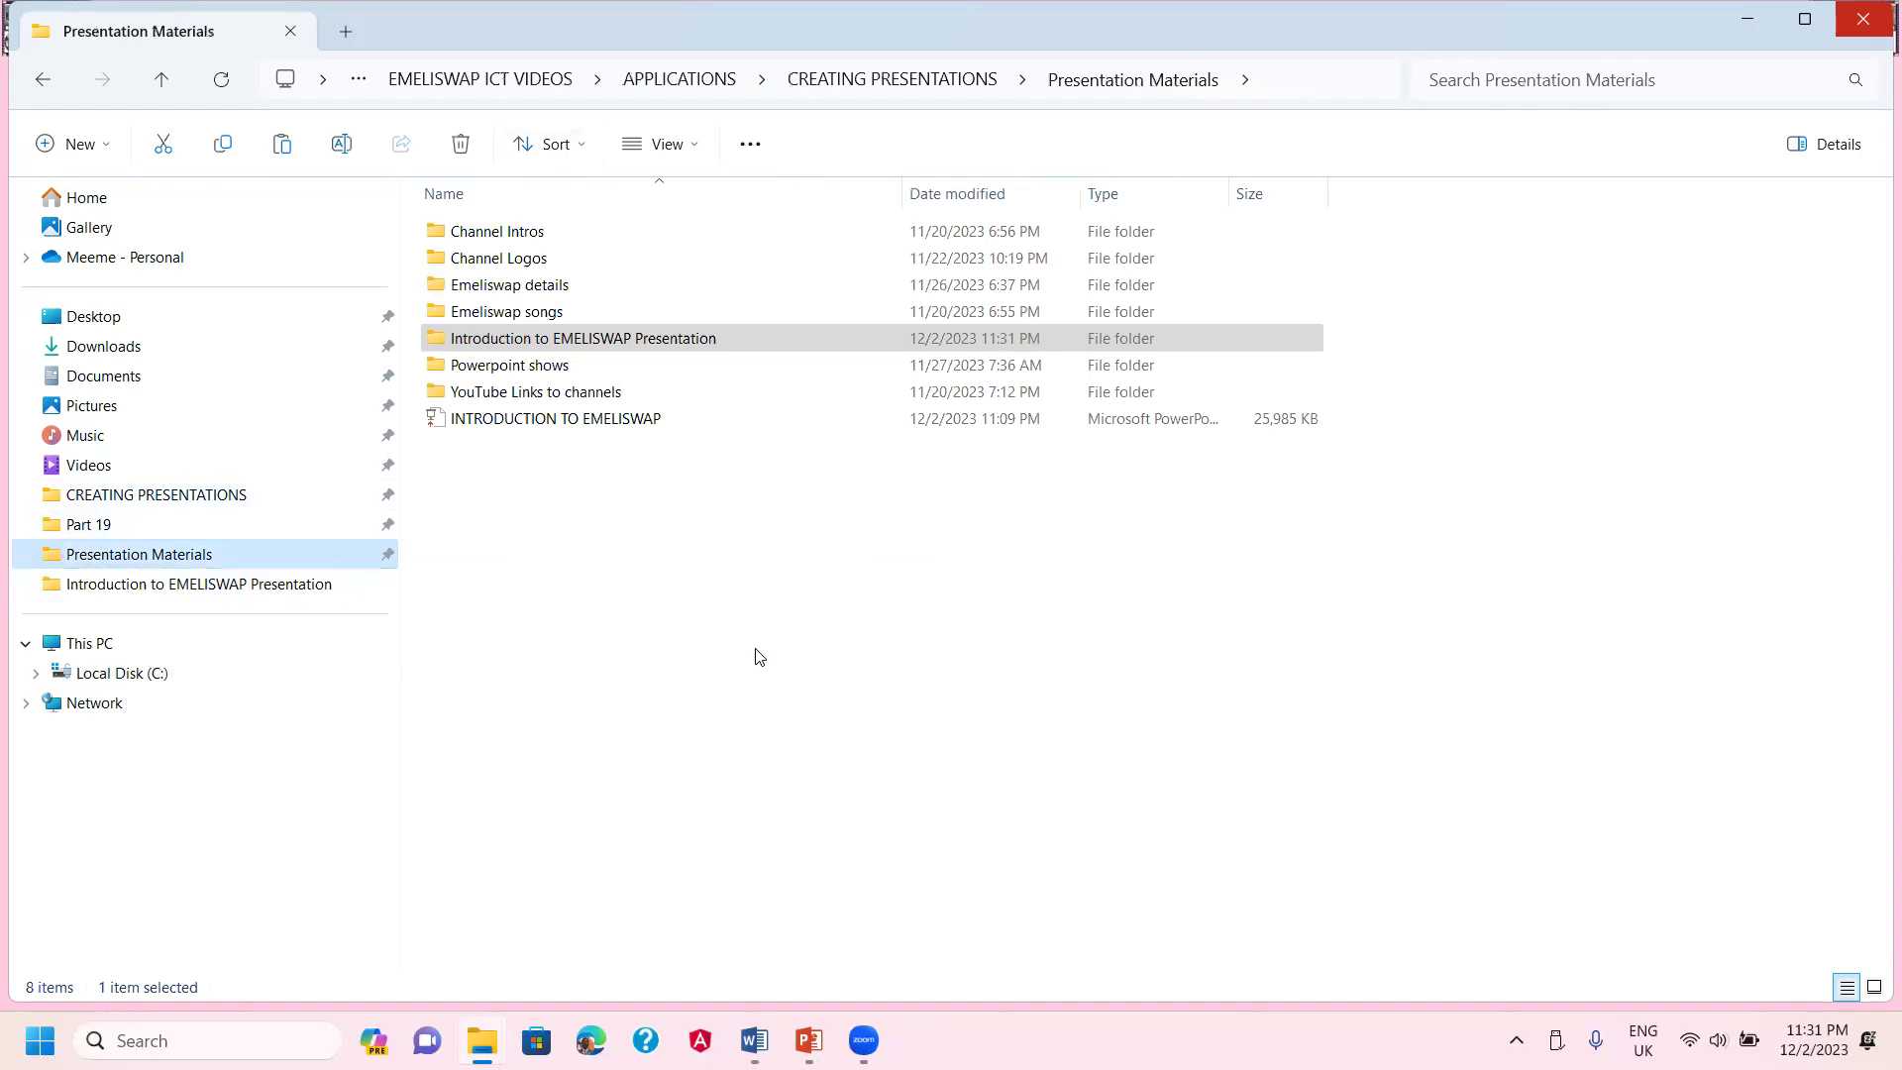
pyautogui.click(554, 344)
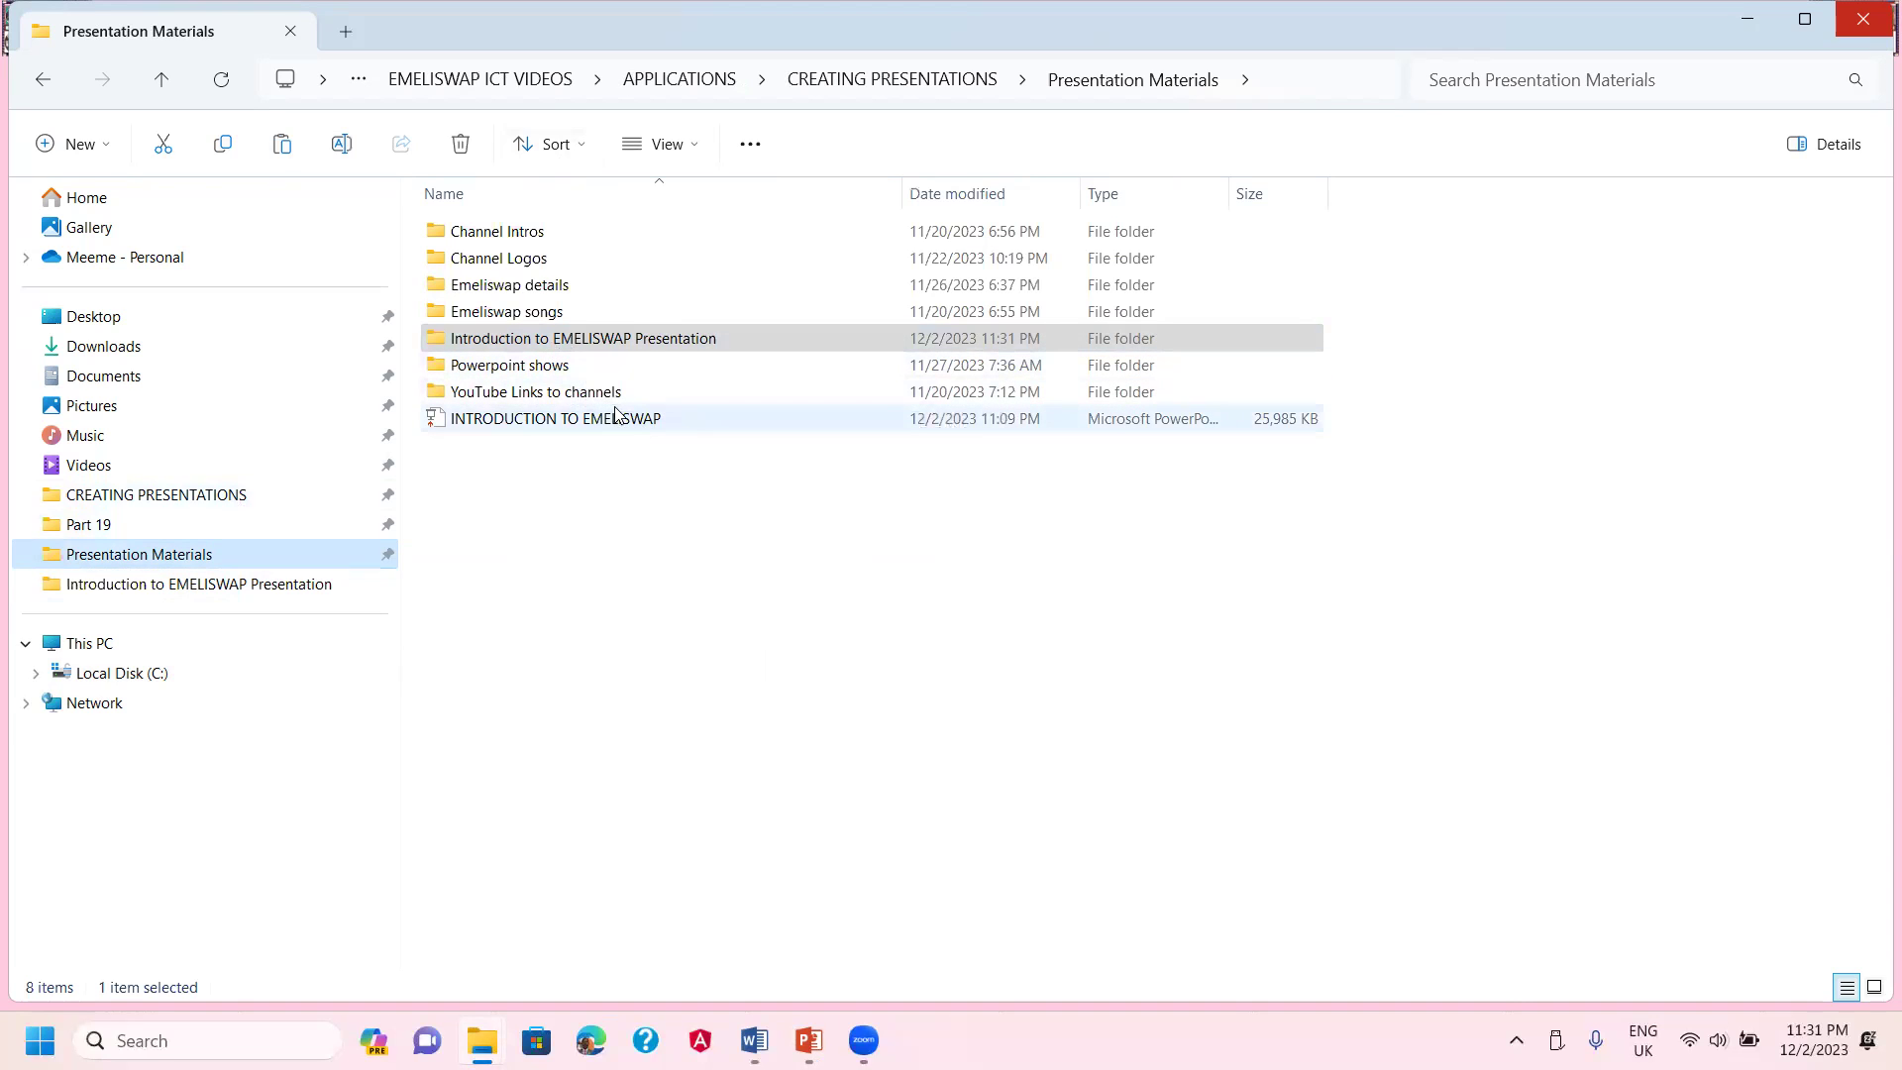
pyautogui.doubleClick(543, 236)
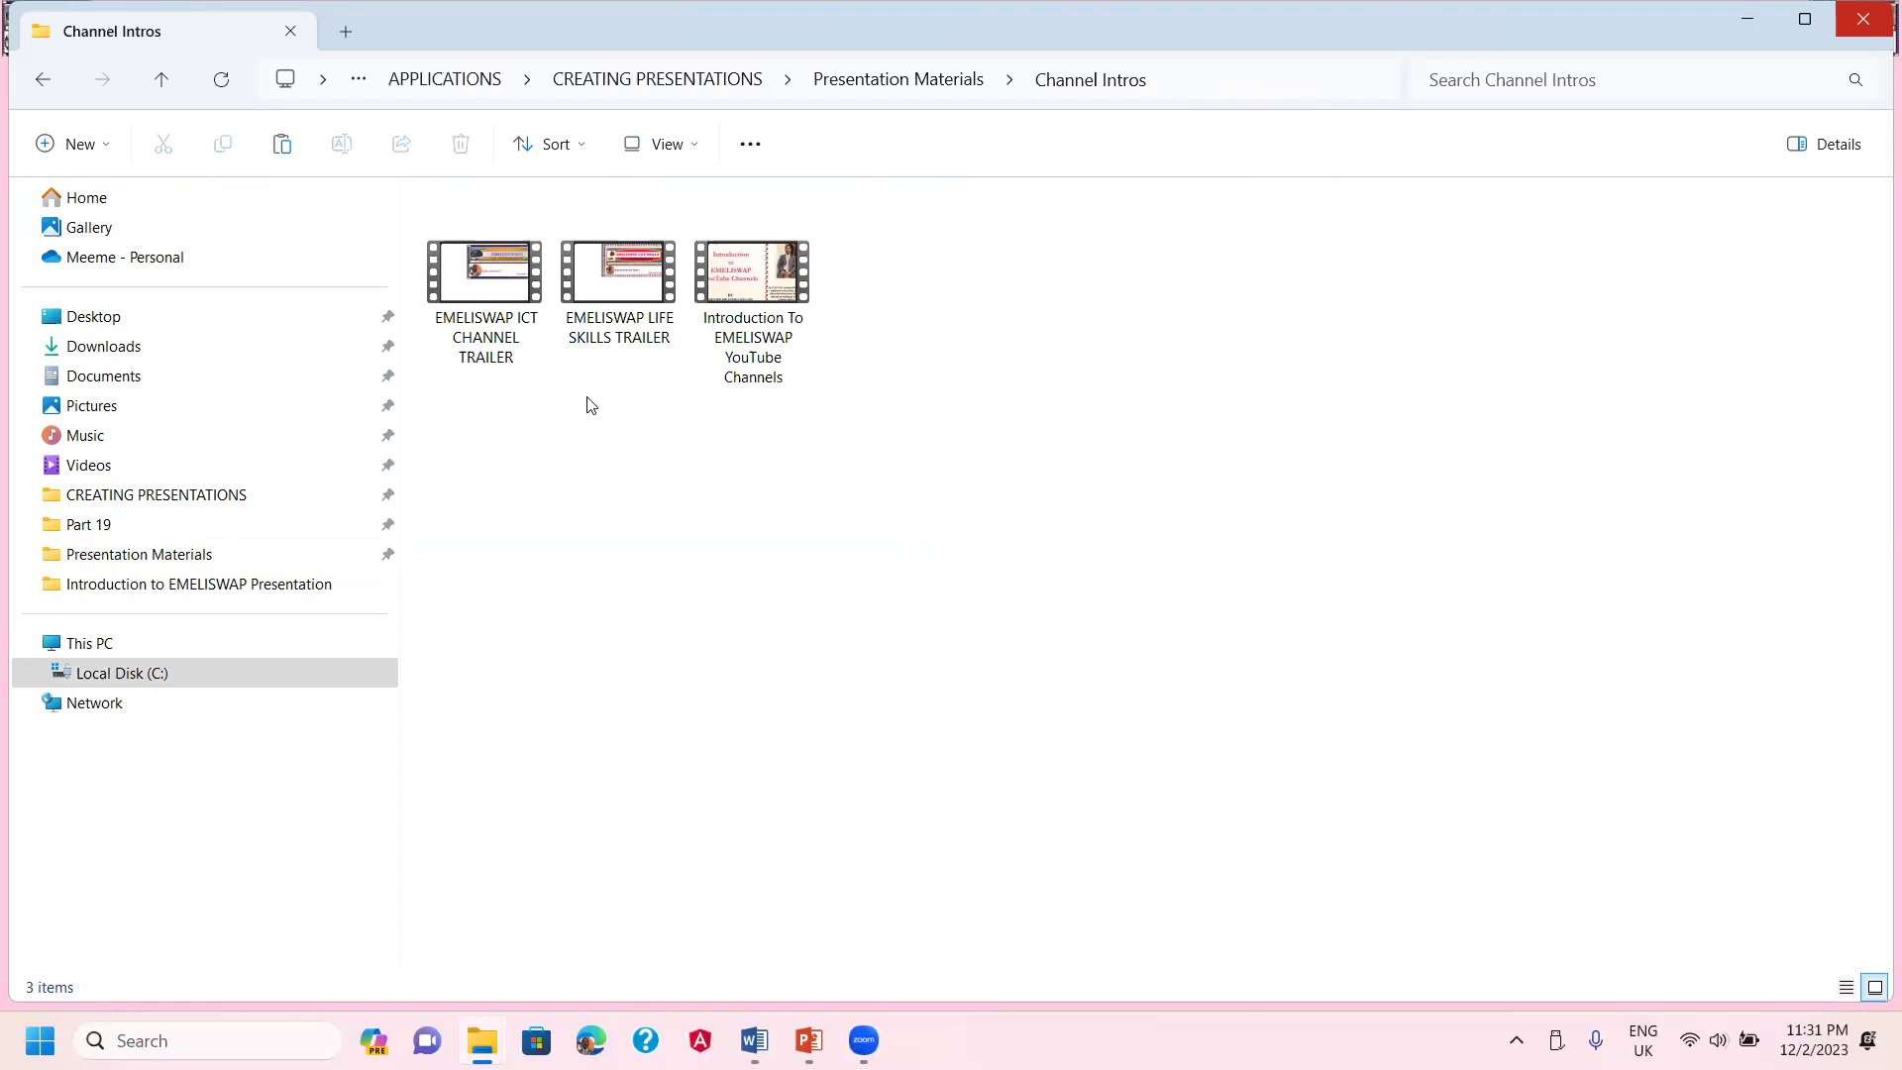
pyautogui.click(486, 351)
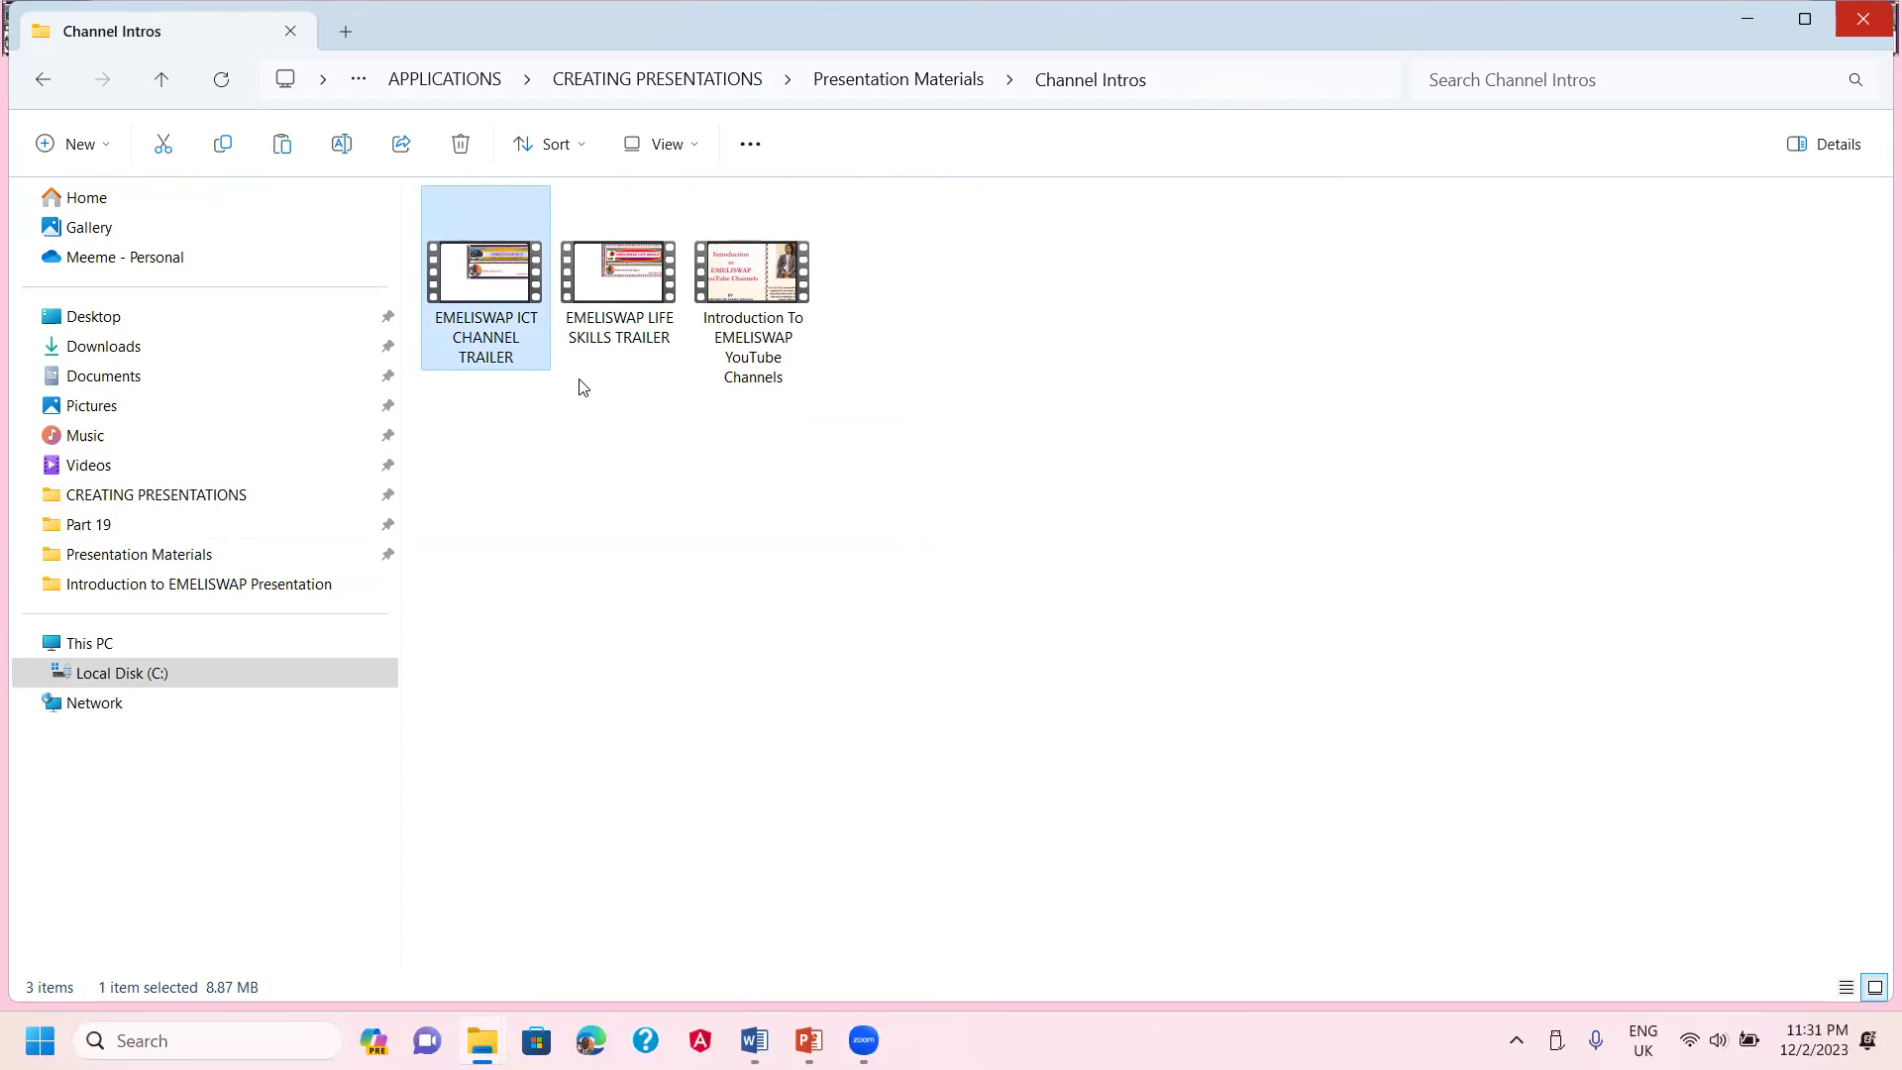
pyautogui.rightClick(502, 289)
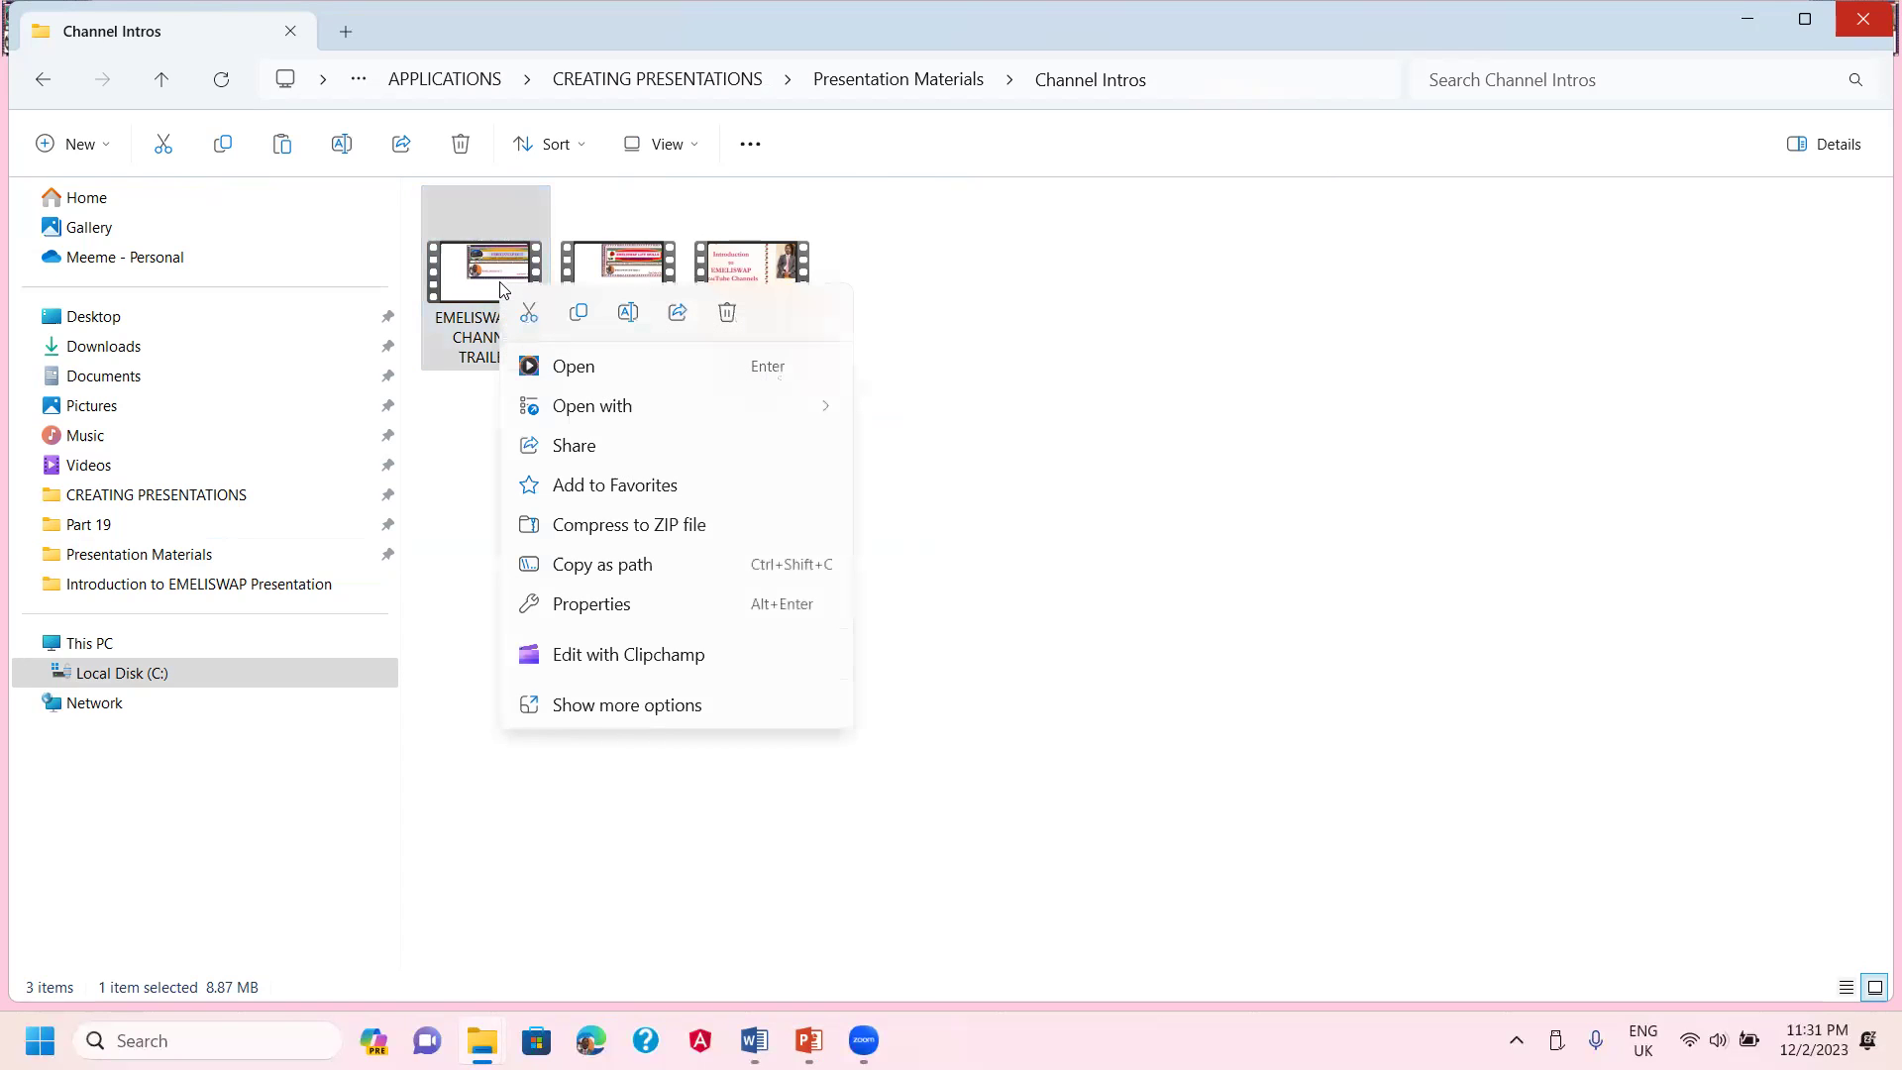
pyautogui.click(583, 322)
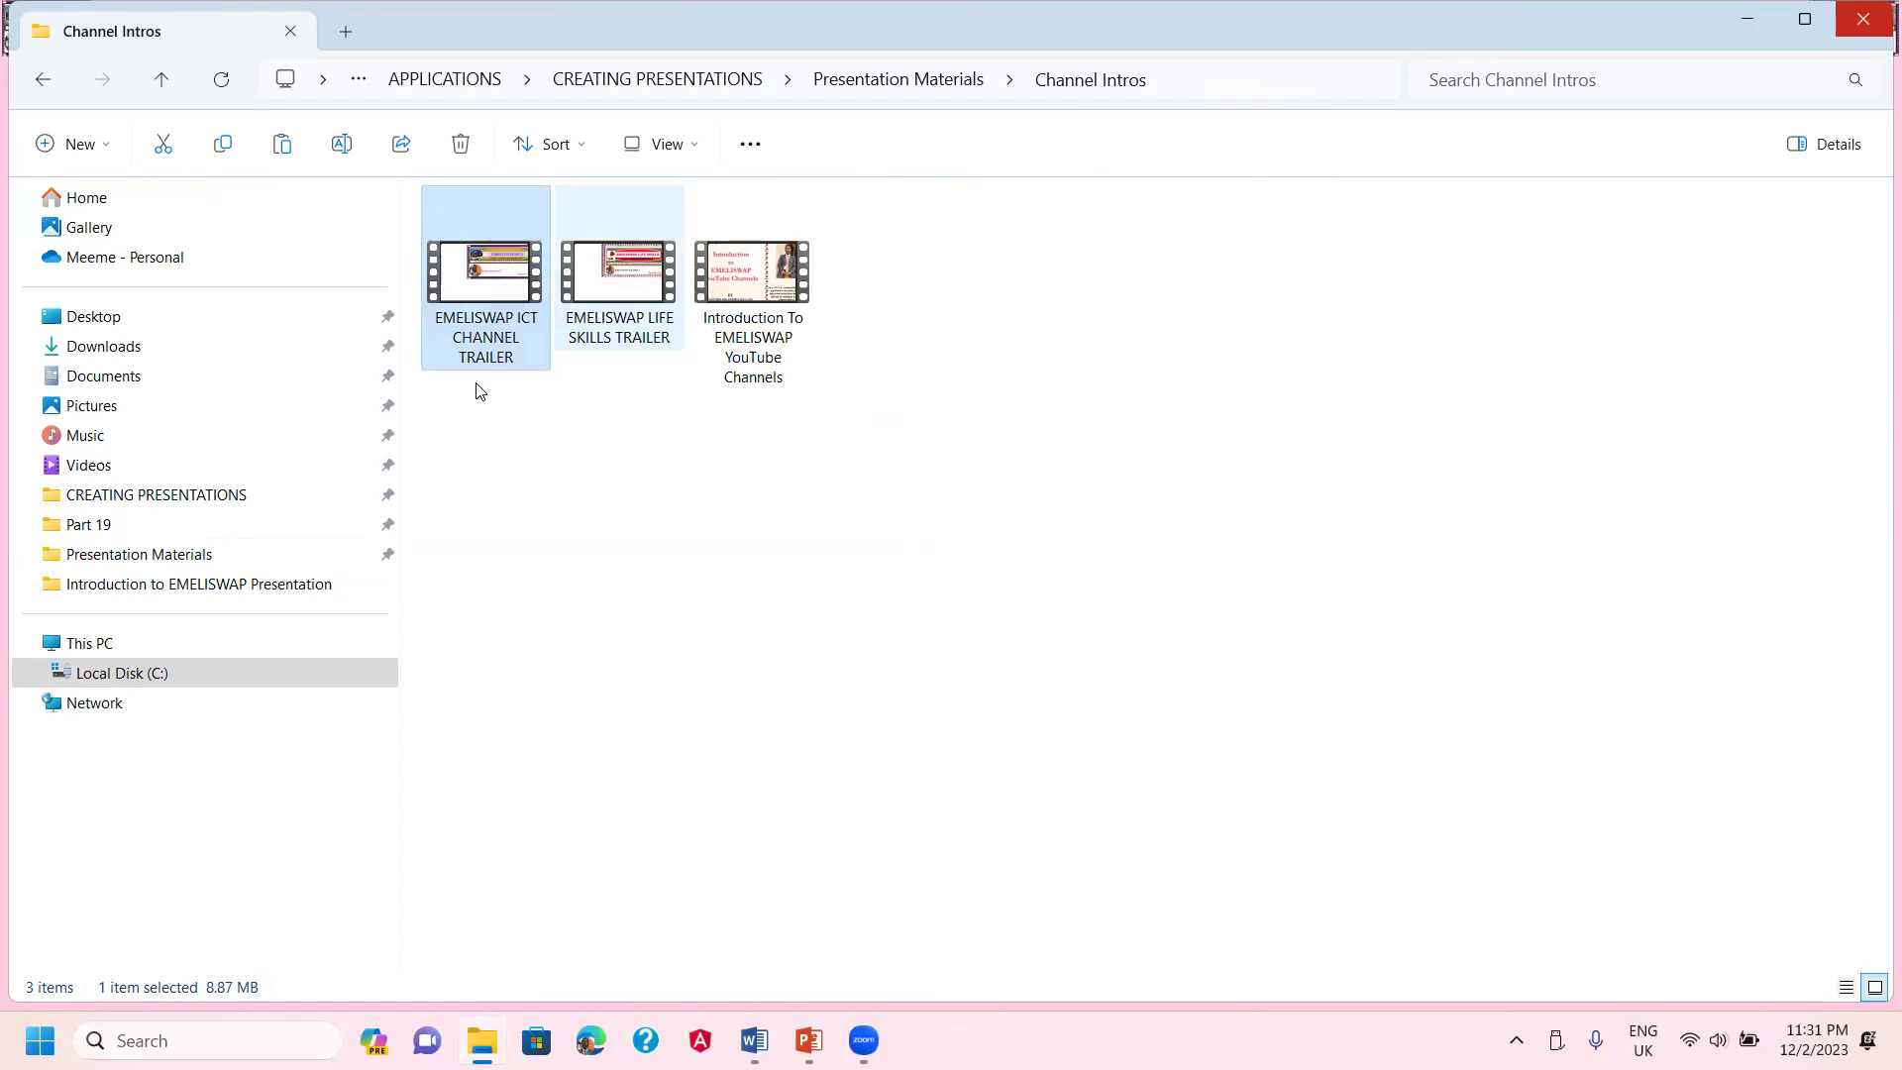
# - Paste the copied trailer video into the Introduction to EMELISWAP Presentation folder
pyautogui.click(220, 584)
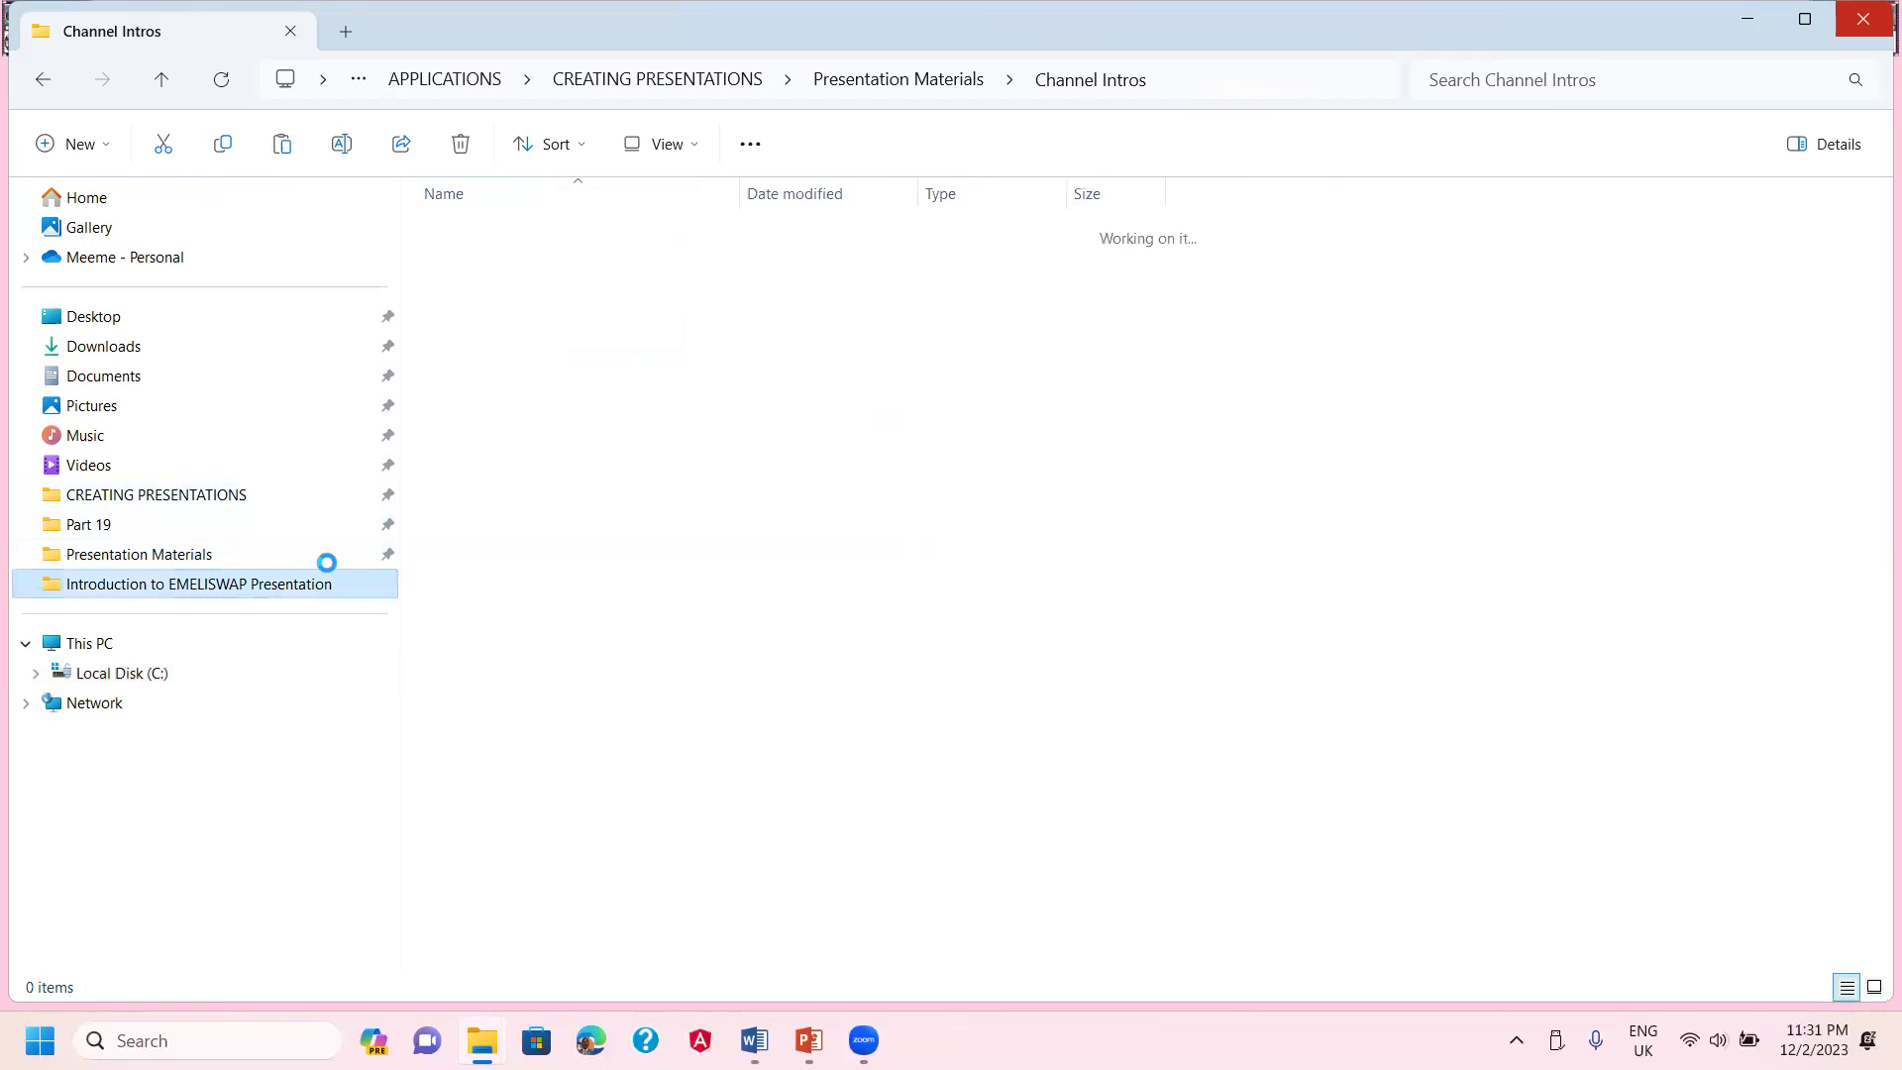
pyautogui.rightClick(524, 403)
pyautogui.click(550, 439)
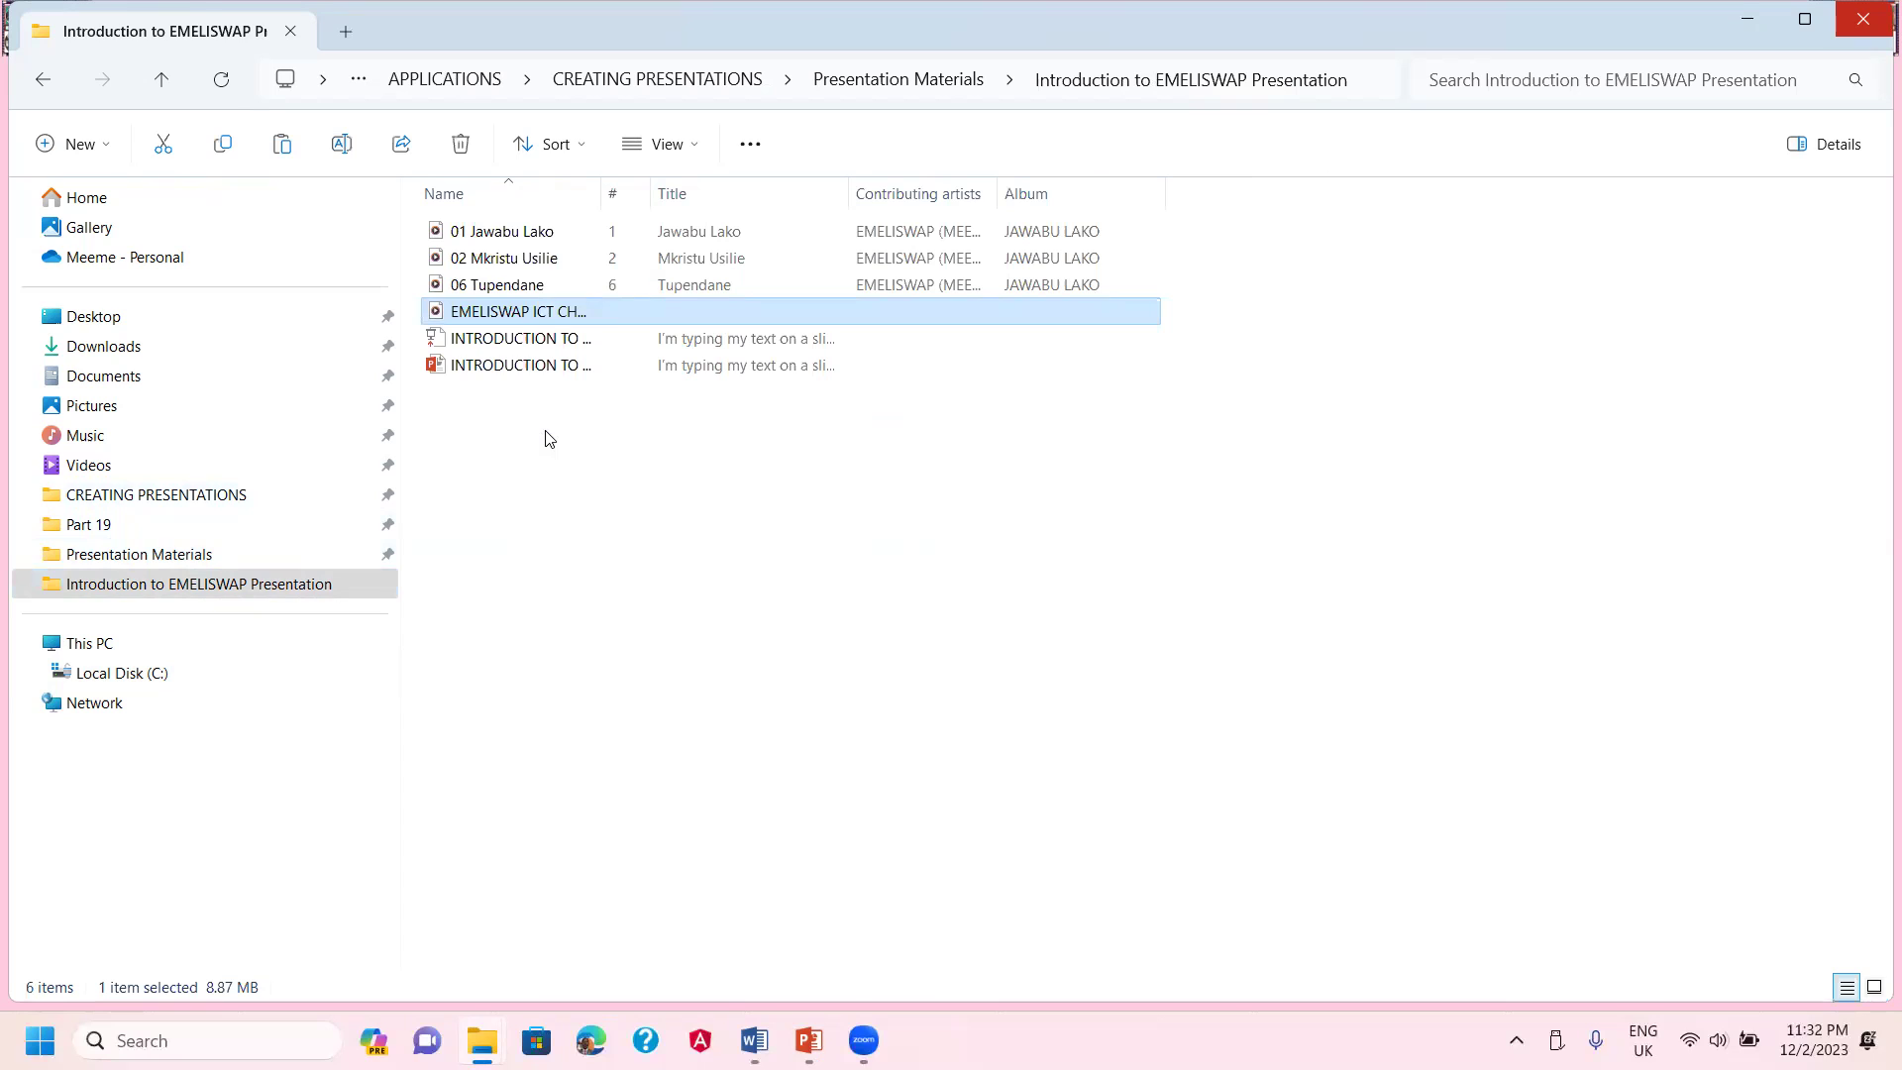
pyautogui.click(595, 451)
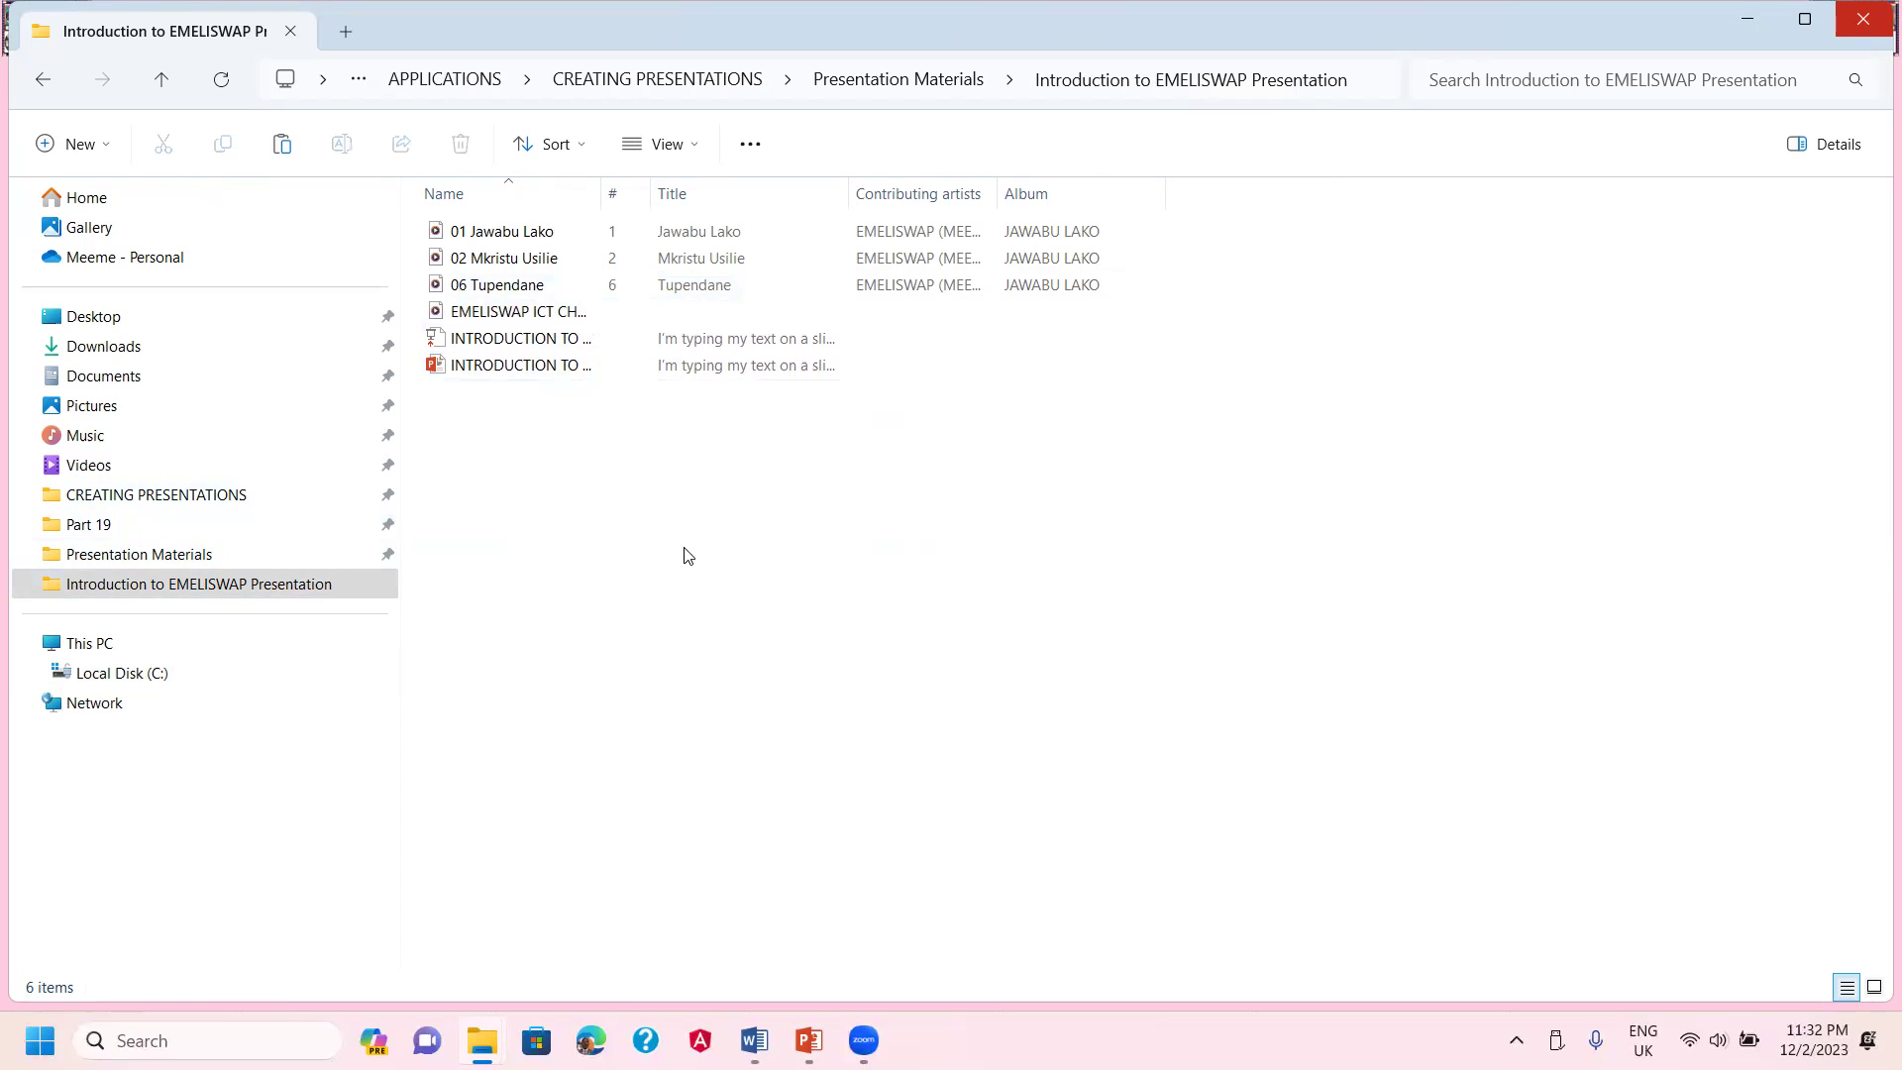
# - Review the presentation, show, song and video files gathered in the folder and return to Presentation Materials
pyautogui.click(515, 372)
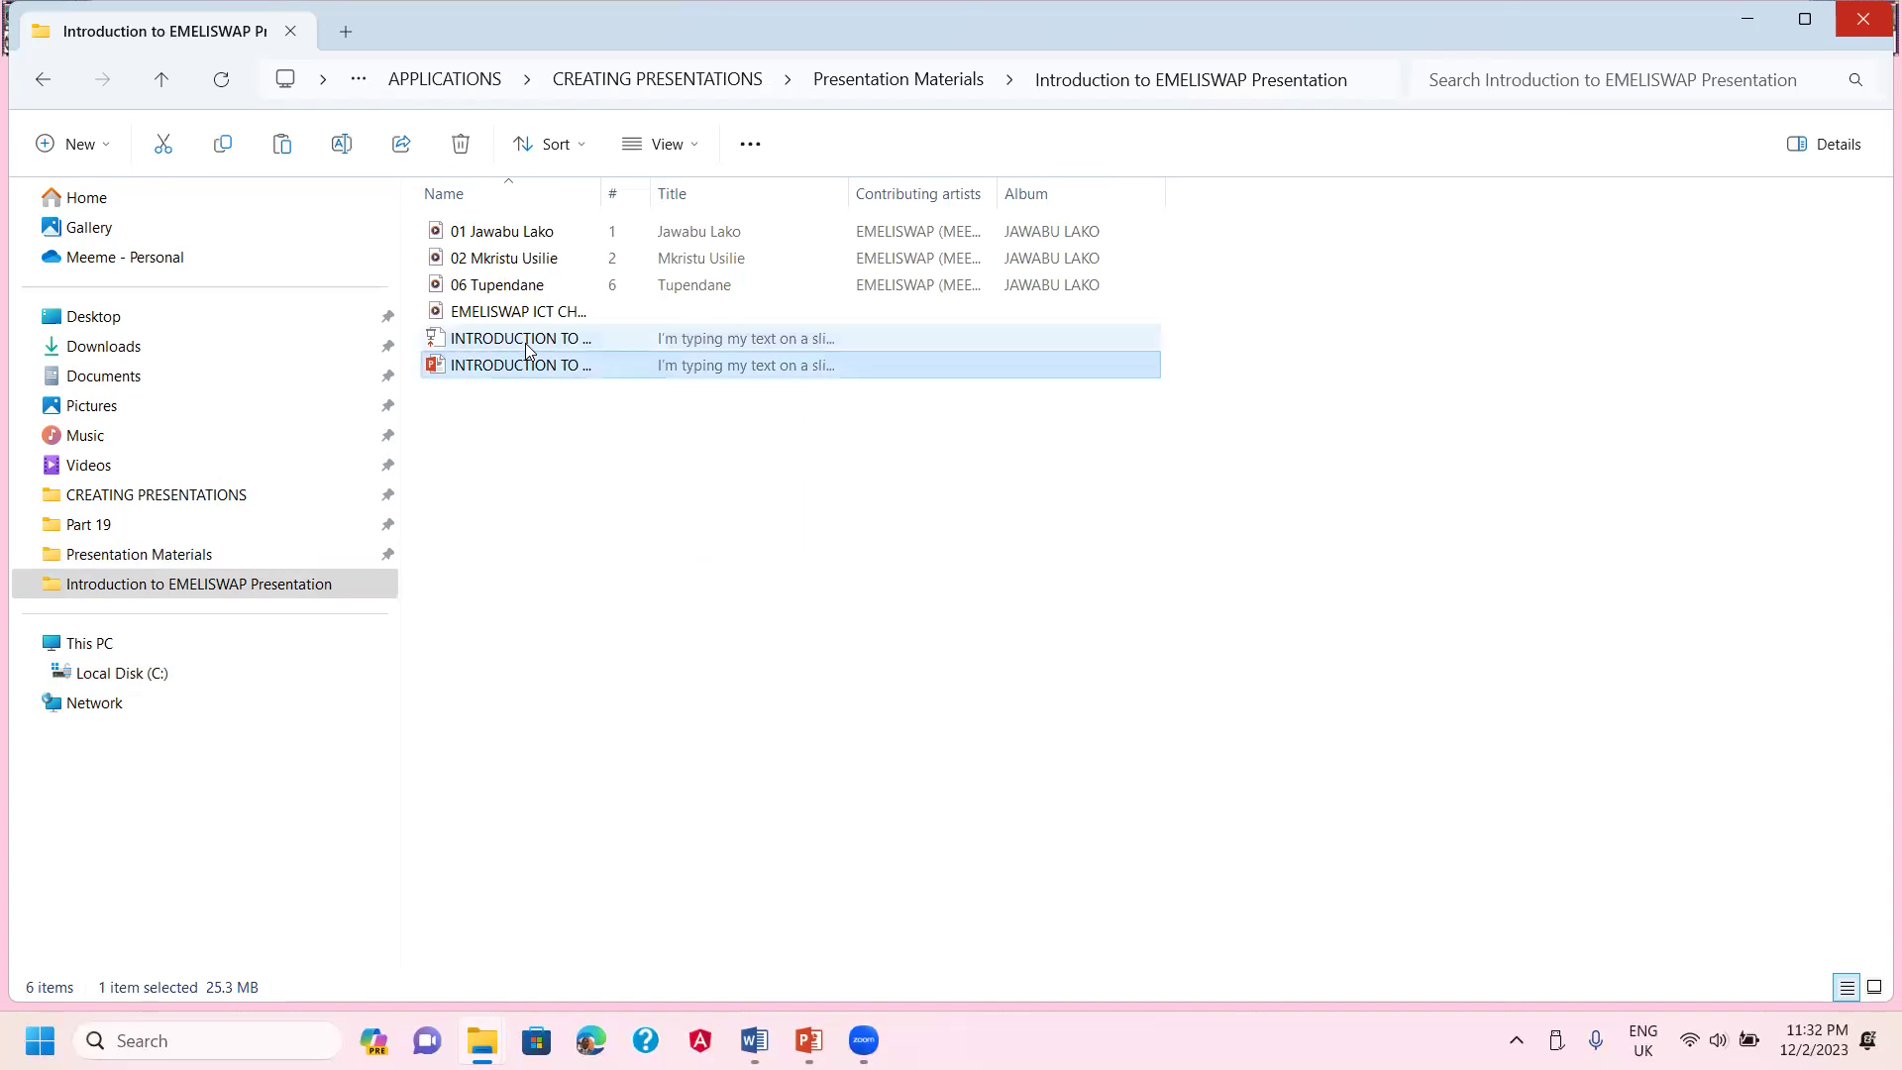
pyautogui.click(528, 342)
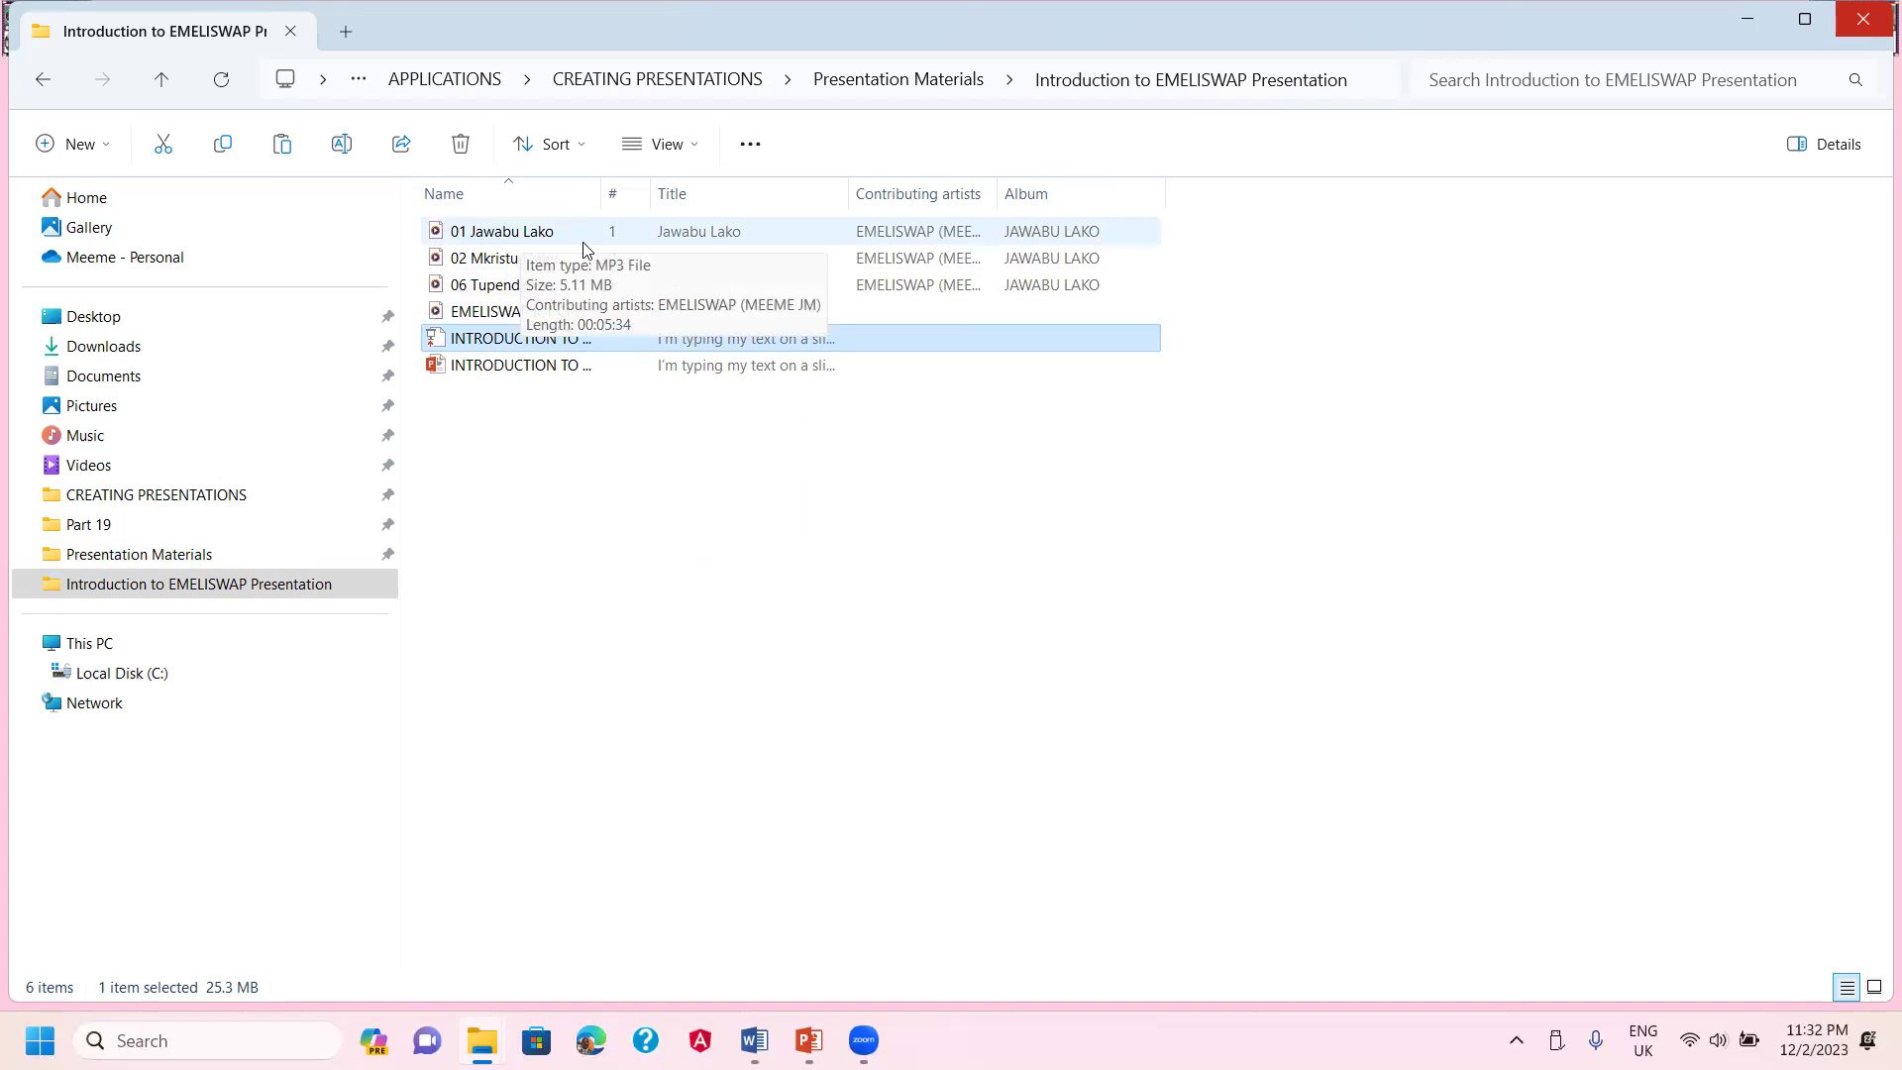
pyautogui.click(518, 241)
pyautogui.click(522, 260)
pyautogui.click(508, 287)
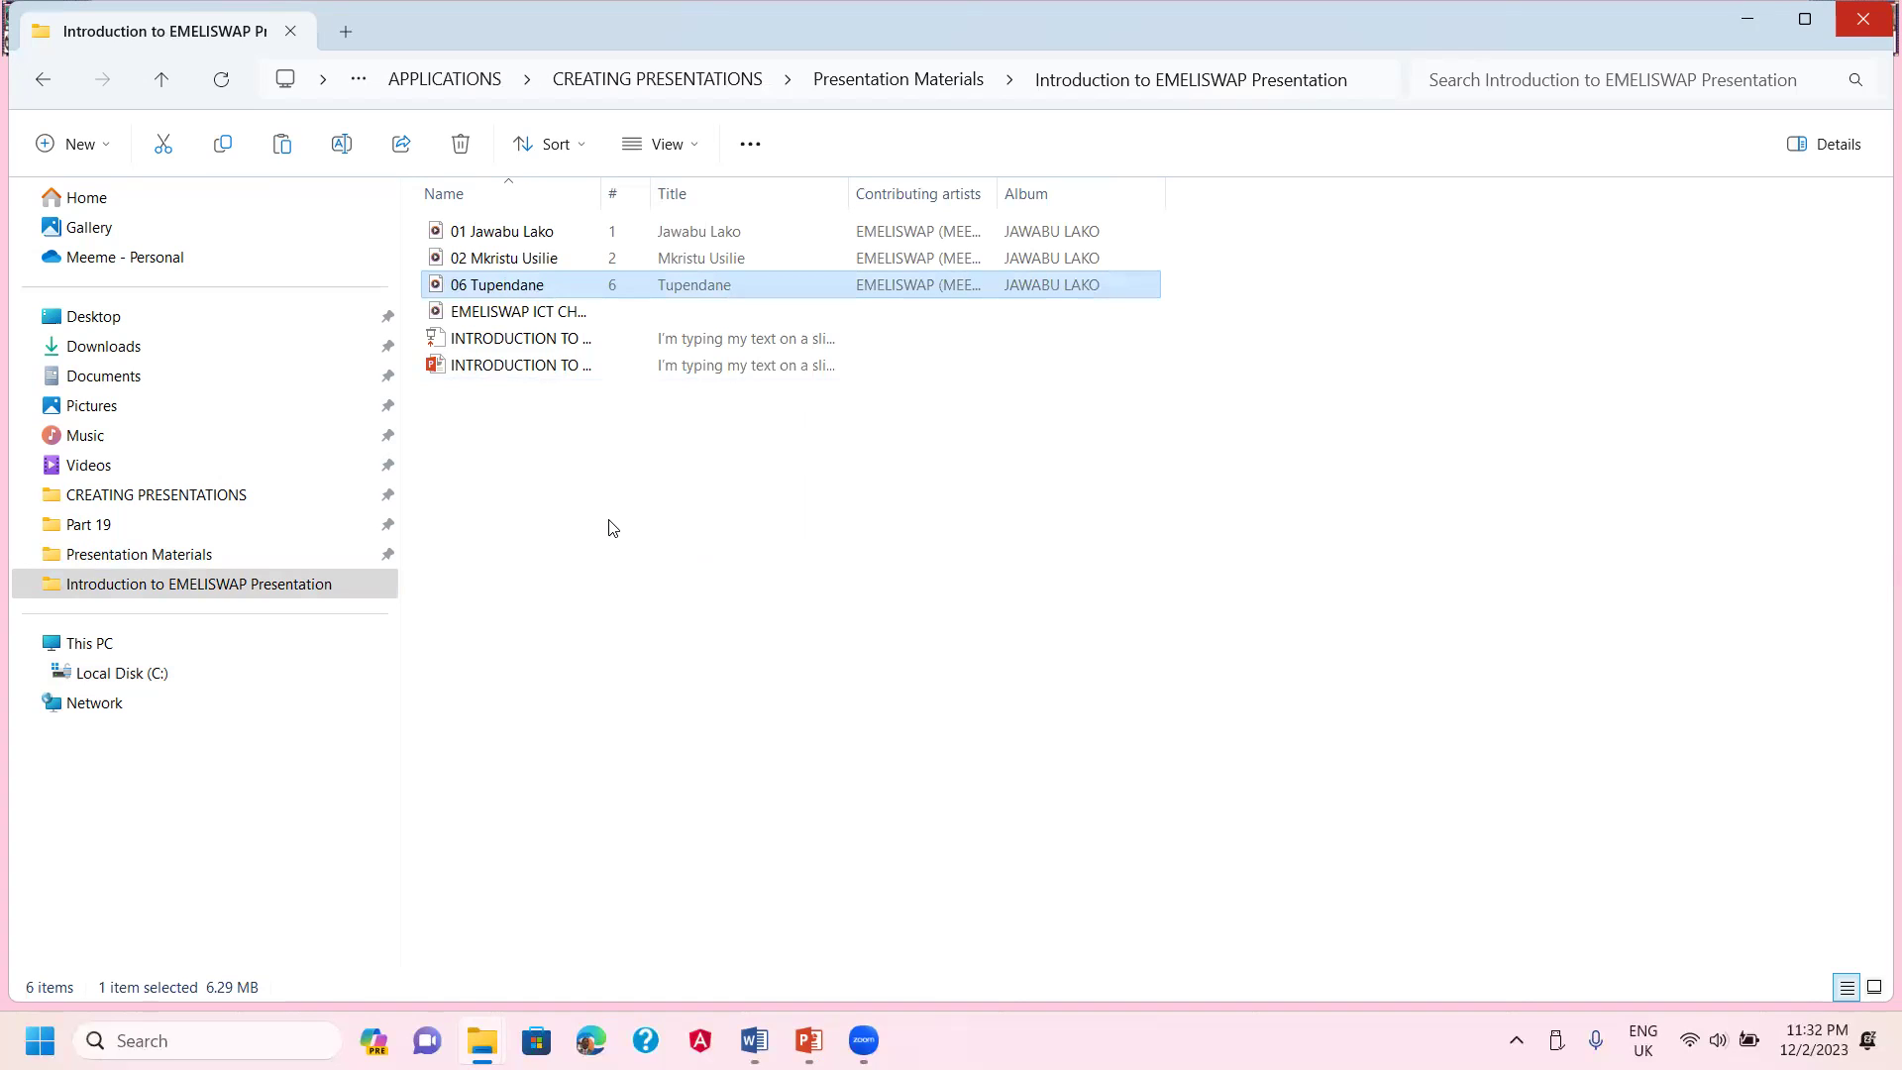
pyautogui.click(540, 314)
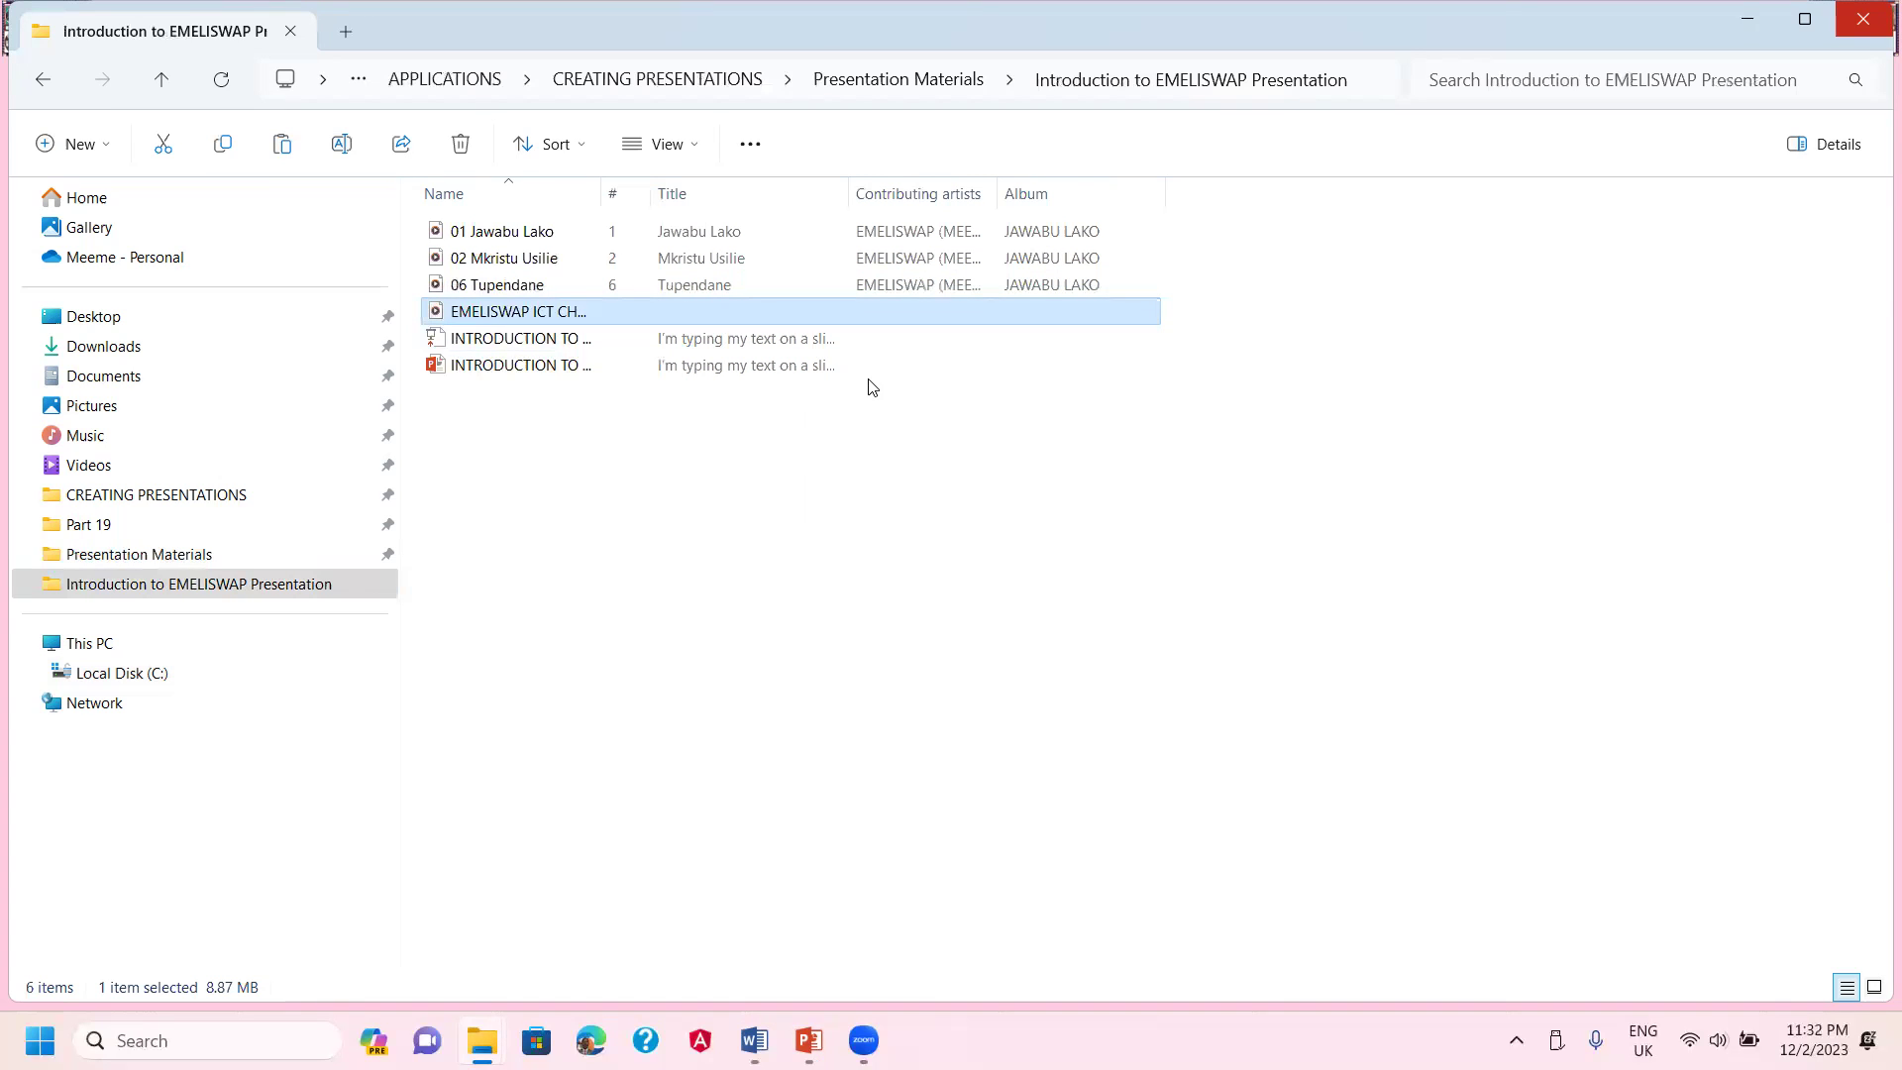
pyautogui.hotkey('alt', 'Up')
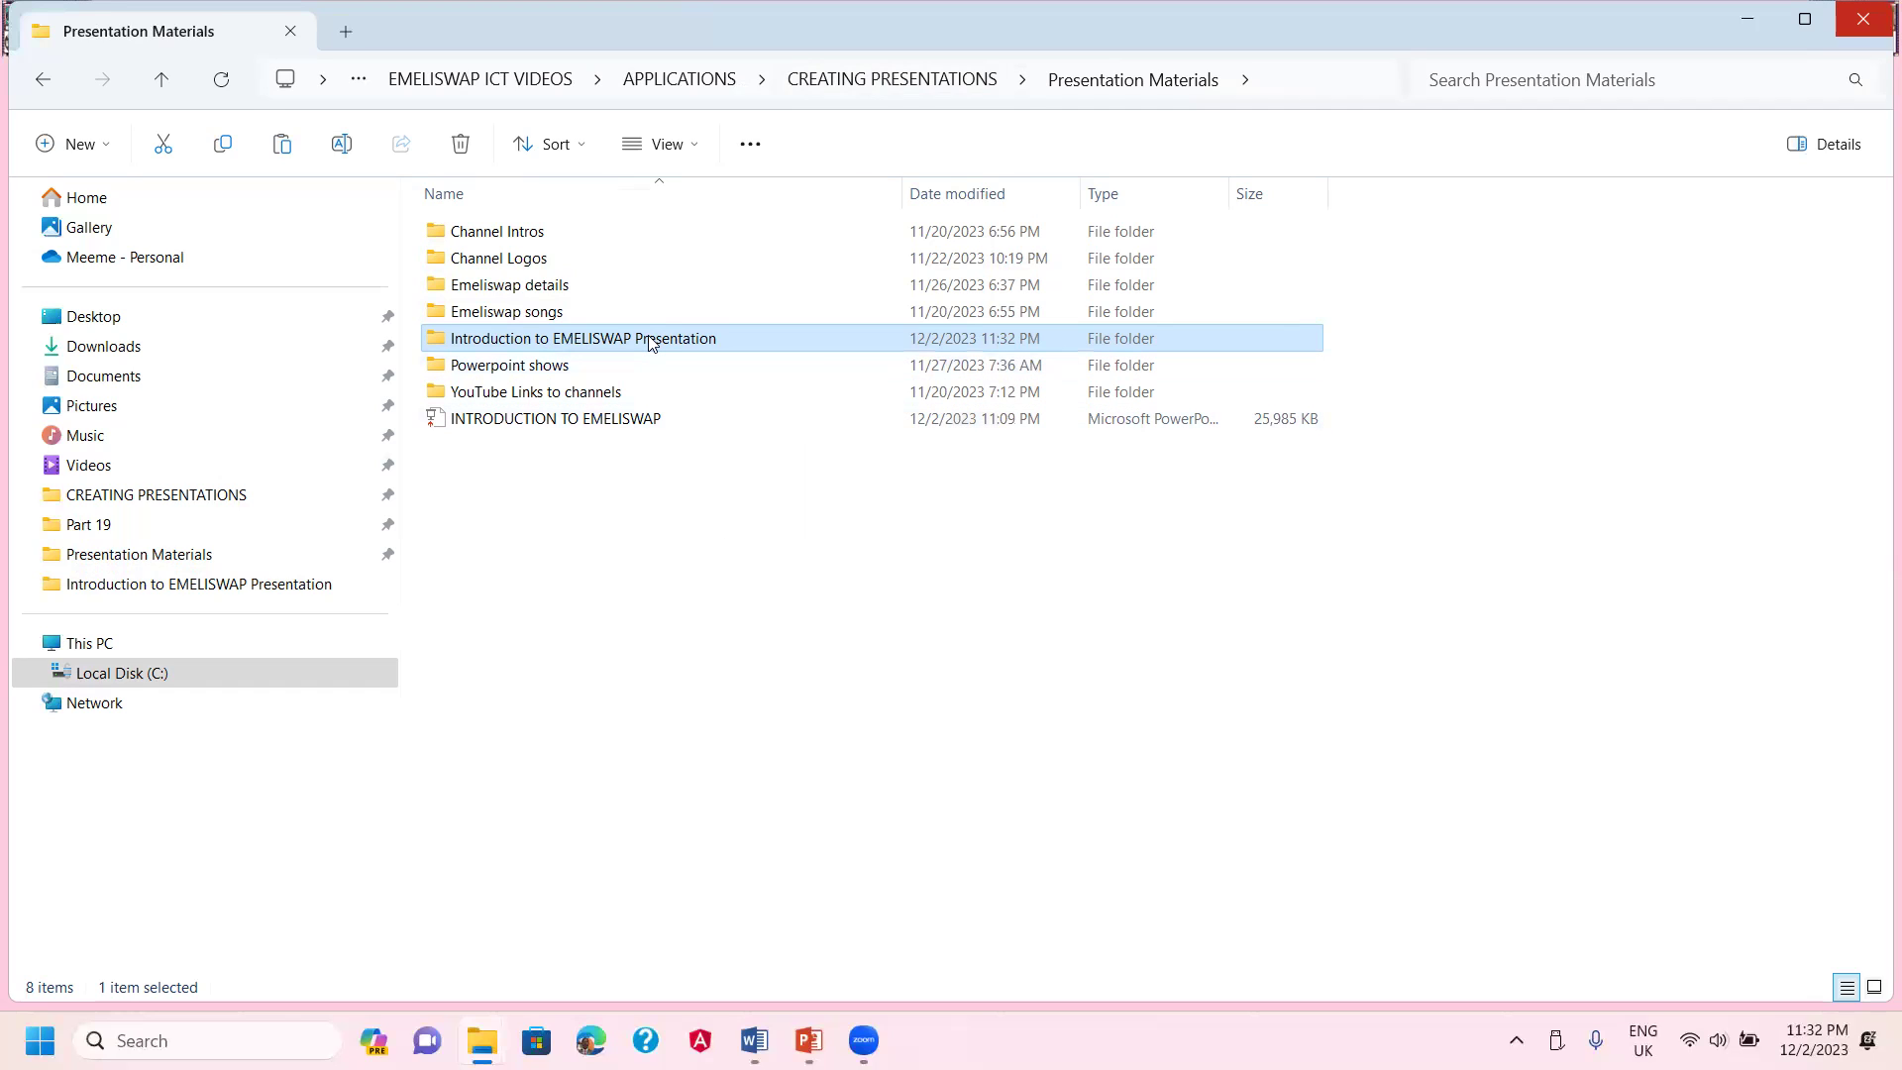
# - Open the USB Drive (D:) from This PC to view its contents
pyautogui.moveTo(651, 342)
pyautogui.click(104, 649)
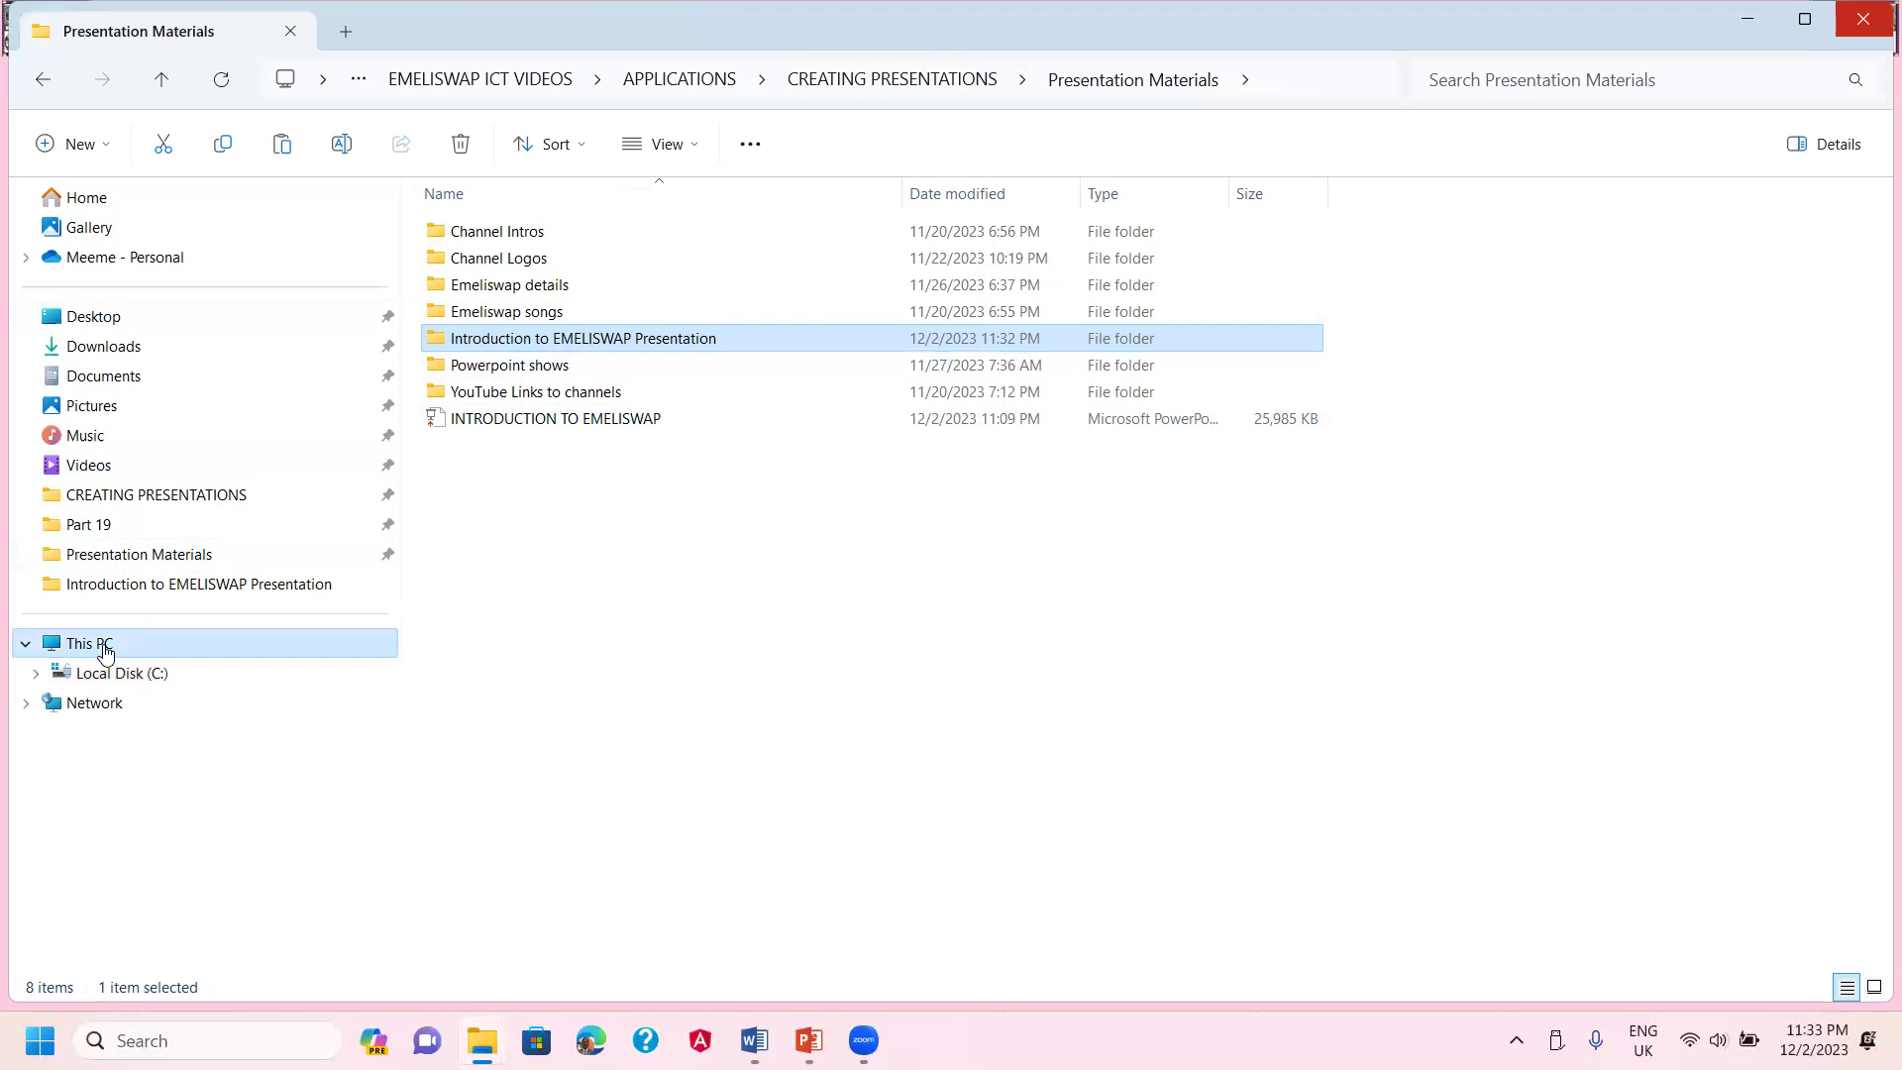
pyautogui.click(599, 374)
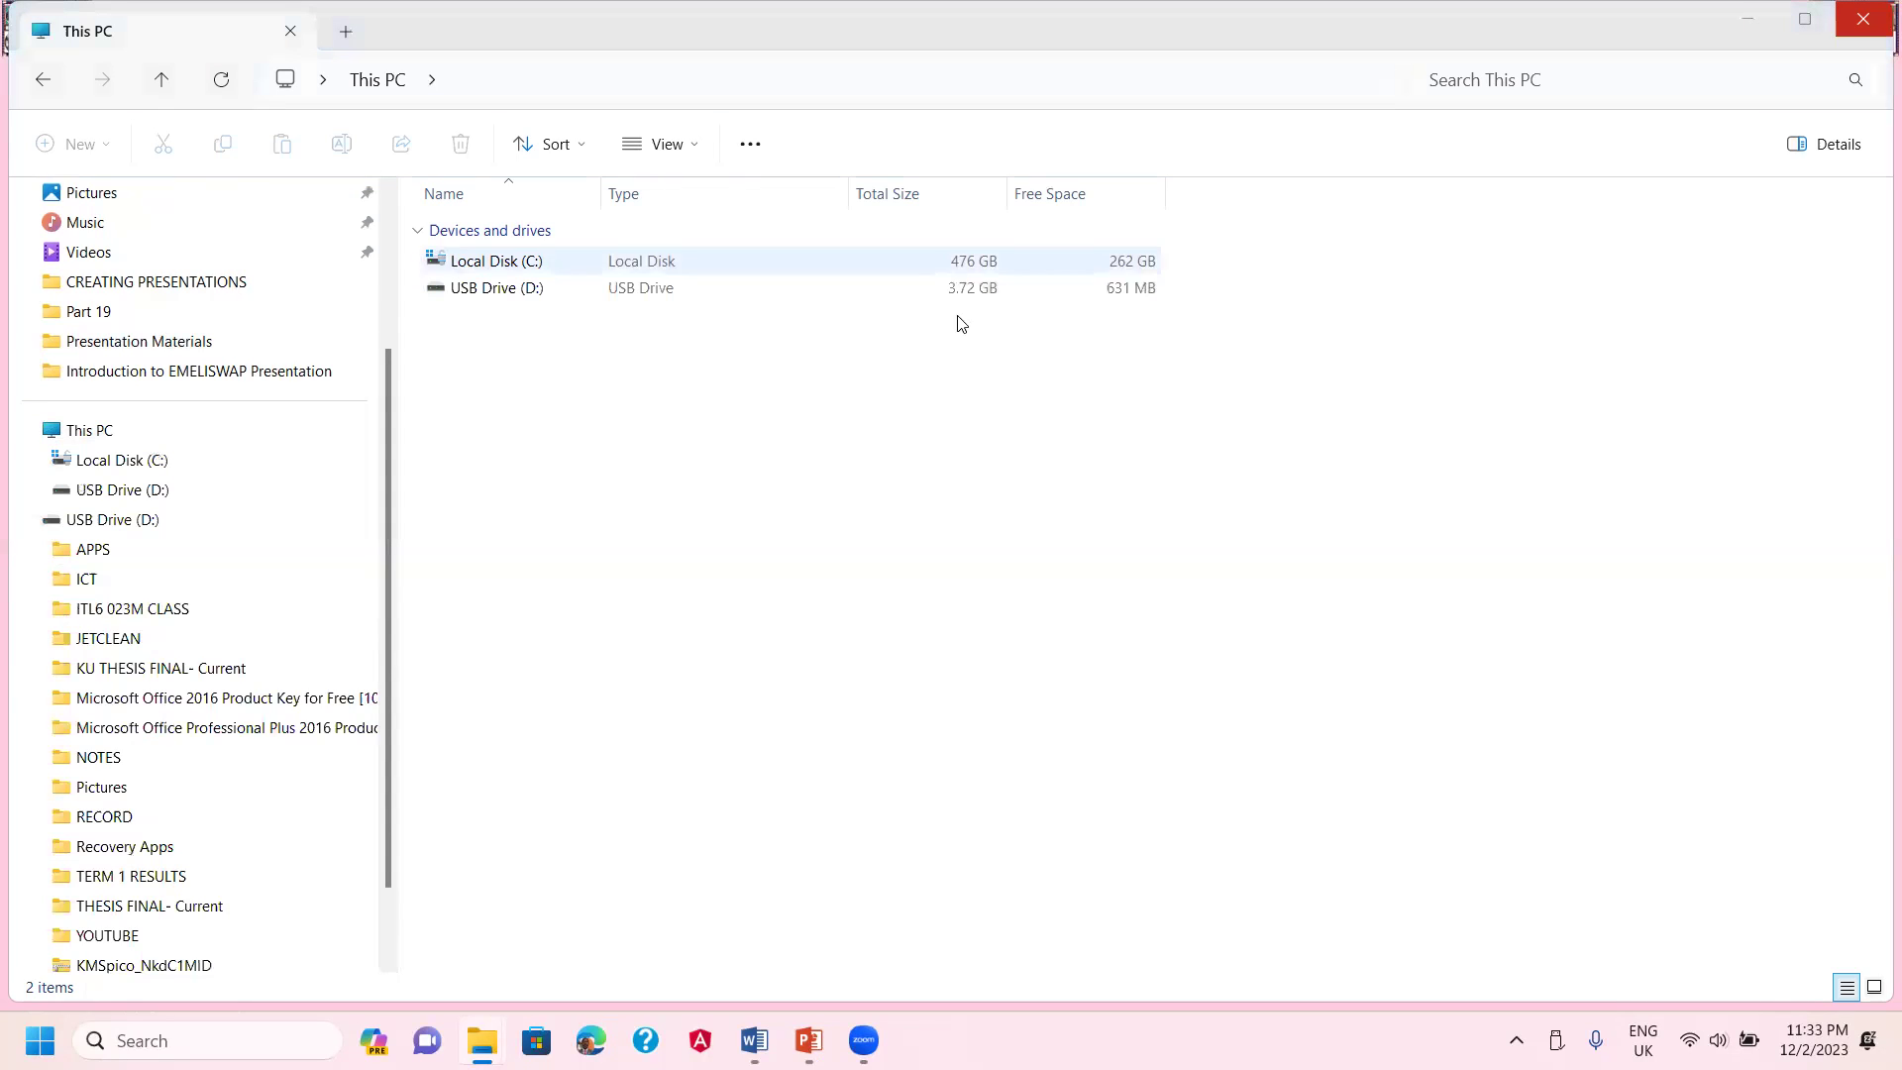
pyautogui.click(616, 439)
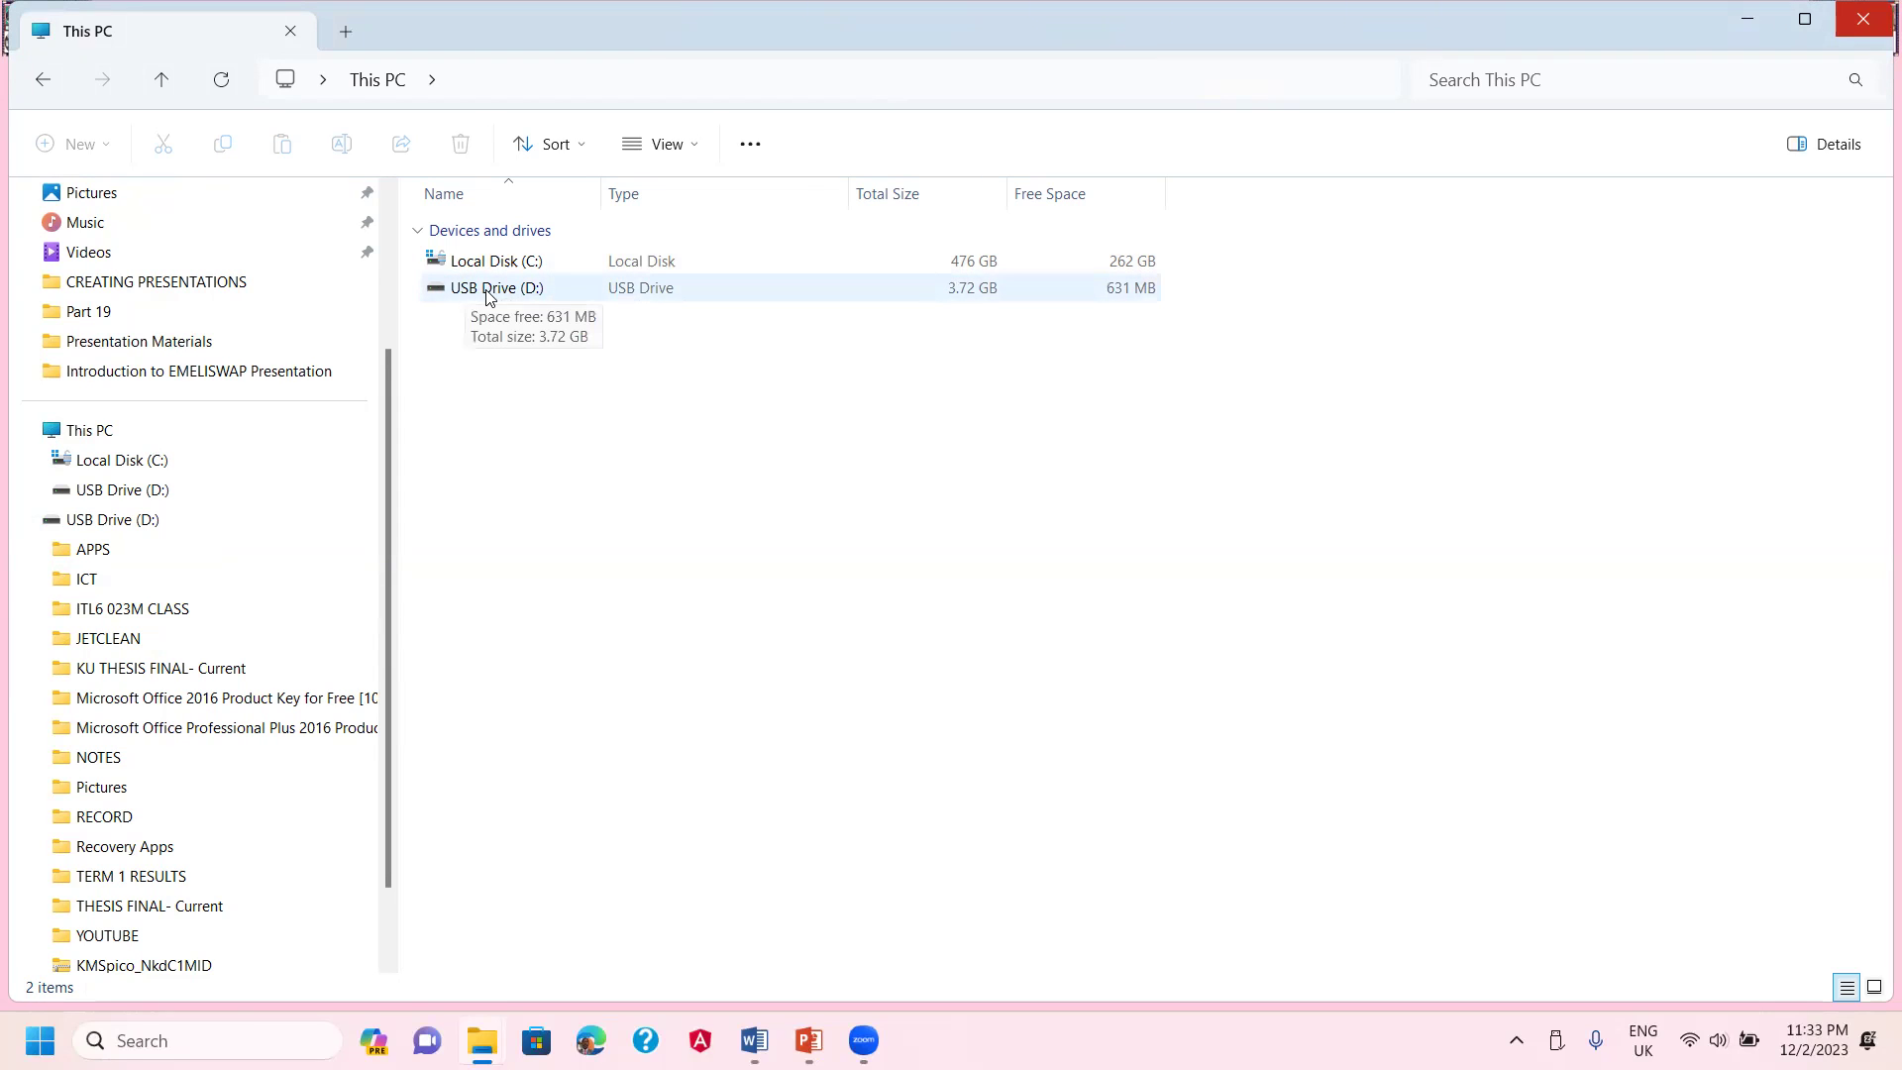
pyautogui.doubleClick(525, 288)
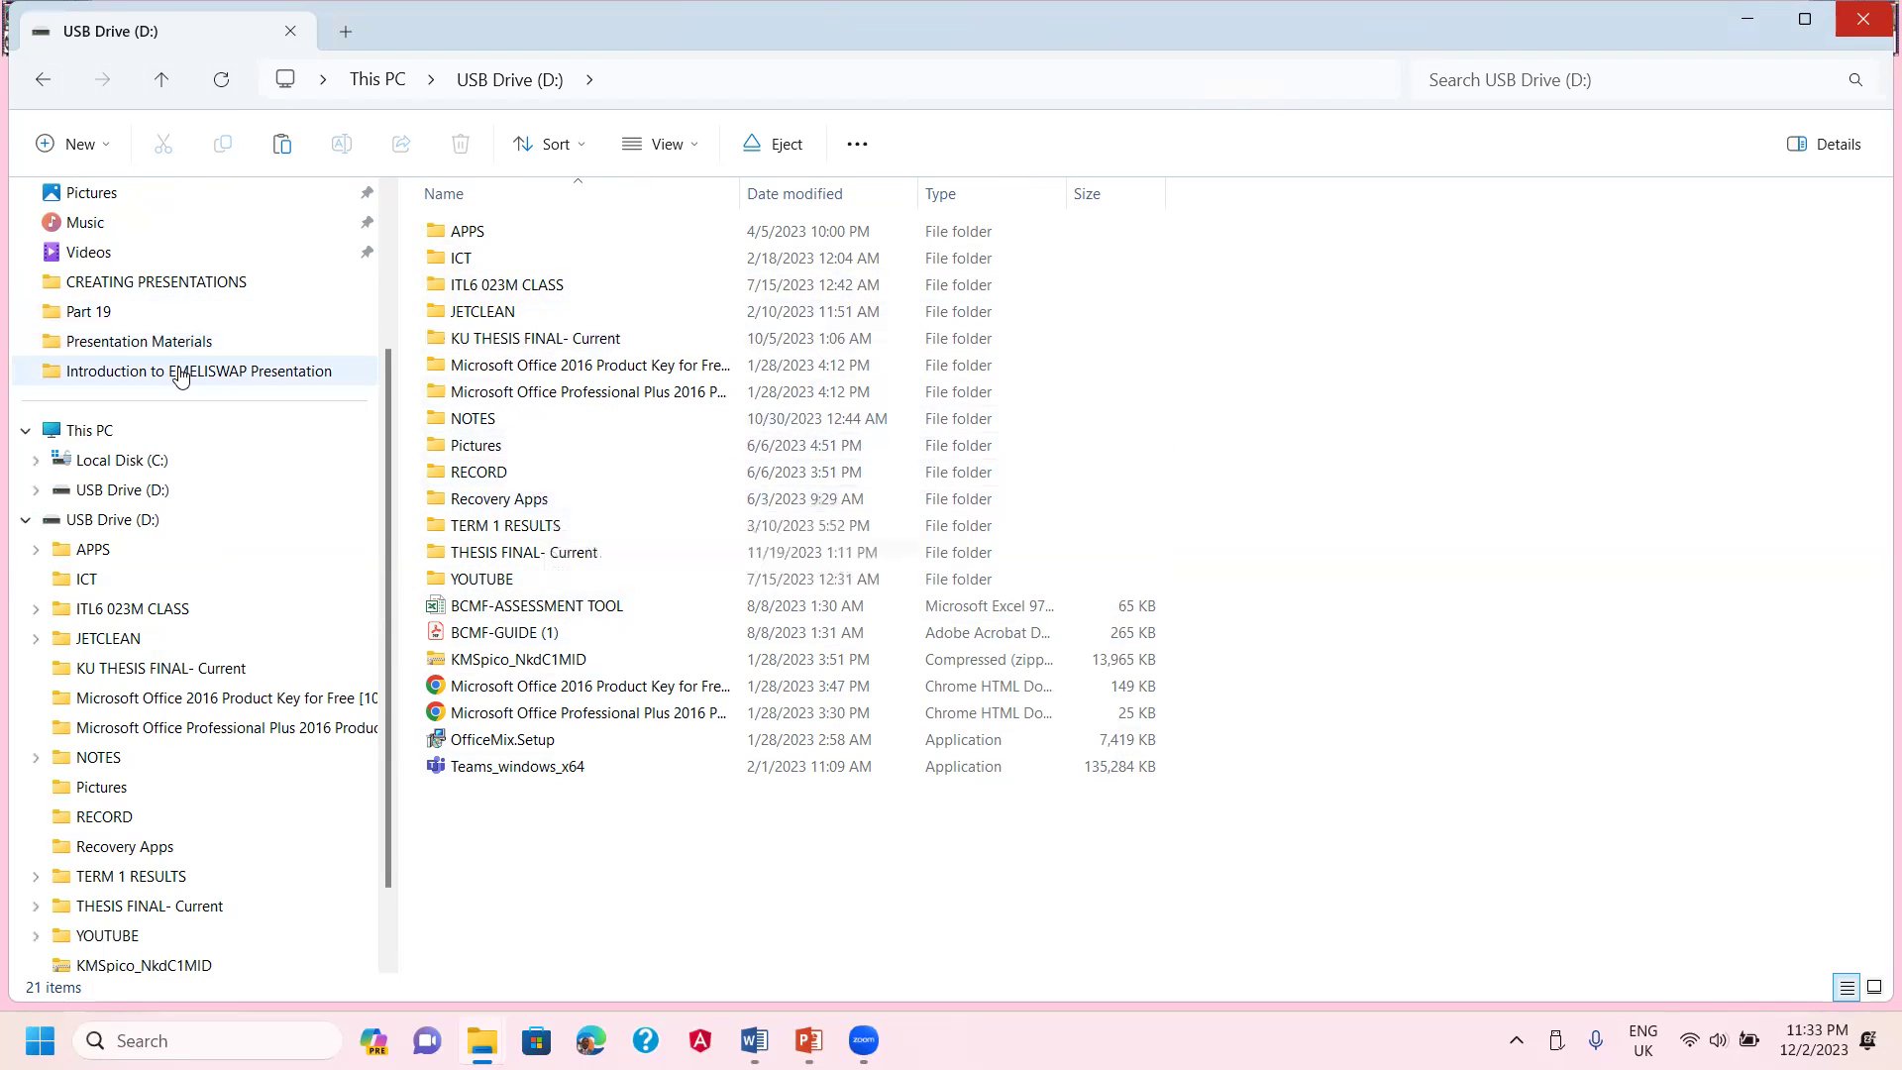
# - Check the contents of the Introduction to EMELISWAP Presentation folder and return to Presentation Materials with that folder selected
pyautogui.click(149, 342)
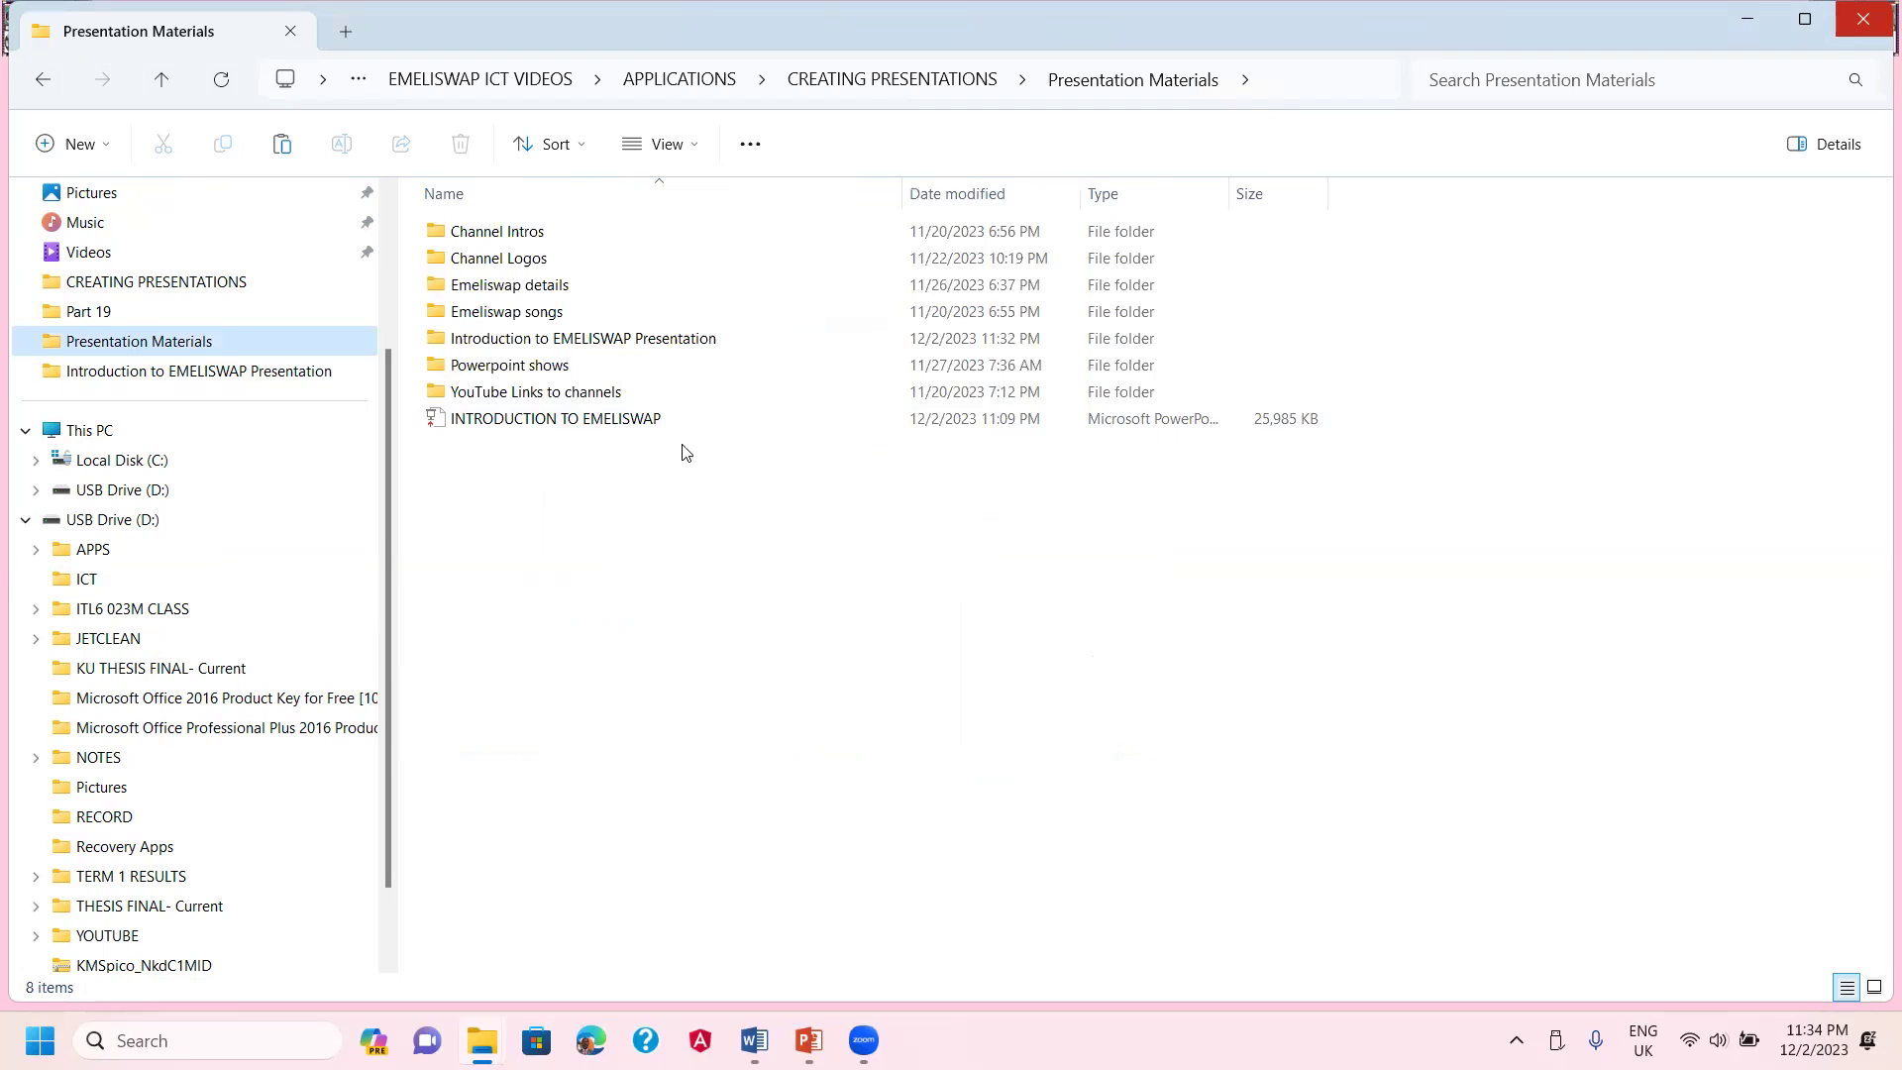
pyautogui.click(658, 345)
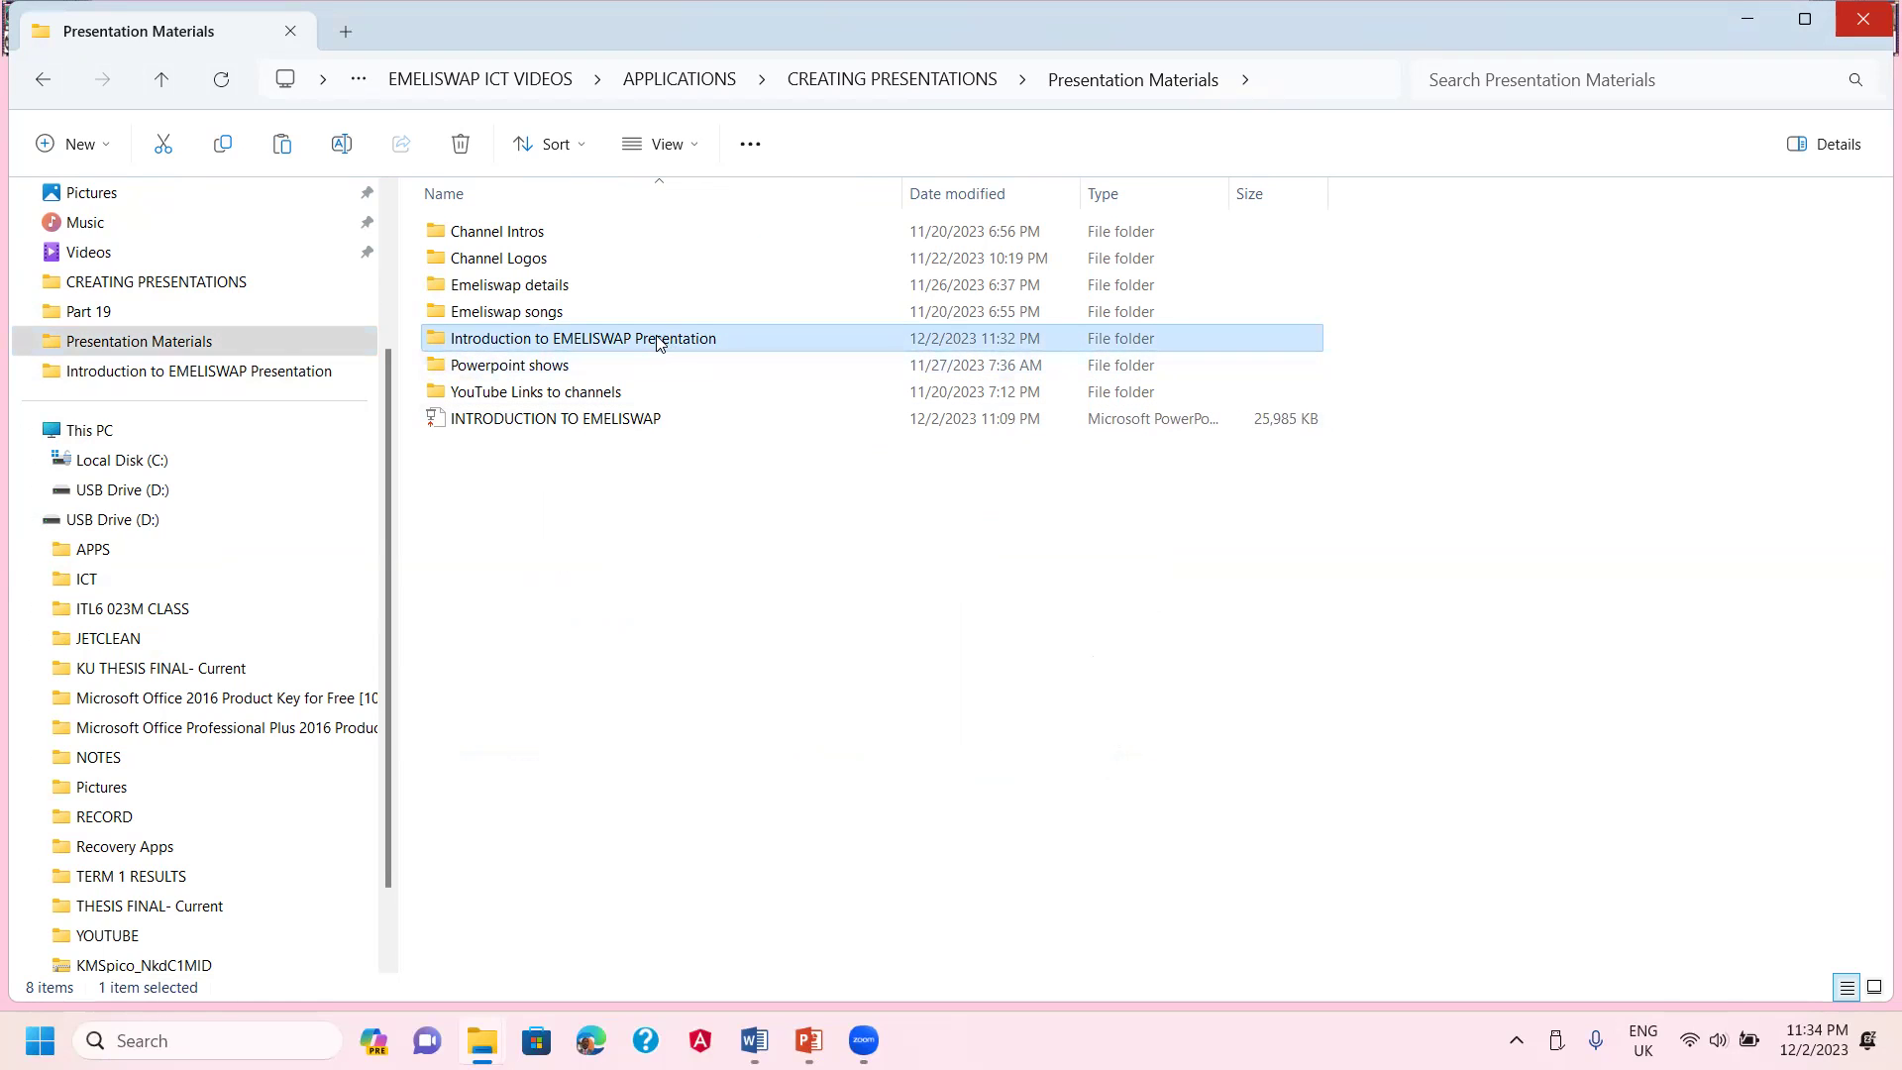
pyautogui.doubleClick(657, 342)
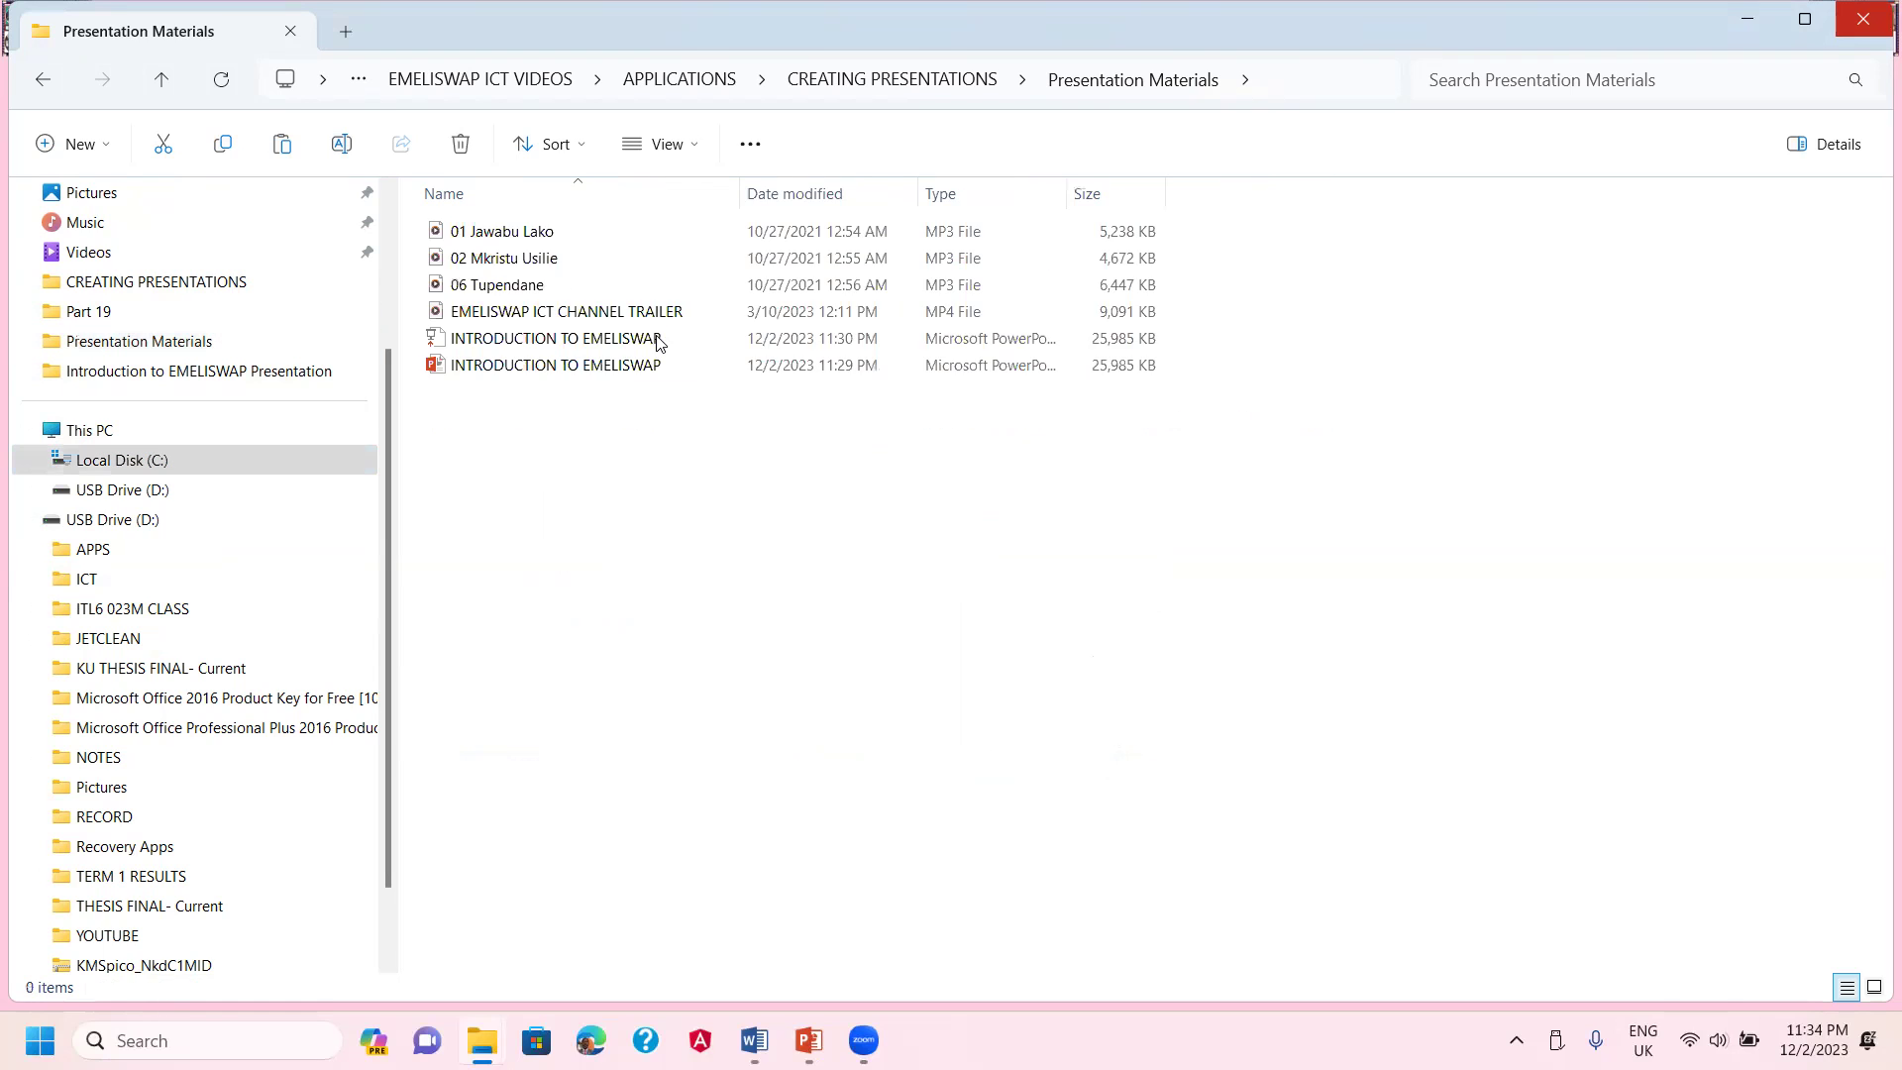
pyautogui.click(162, 79)
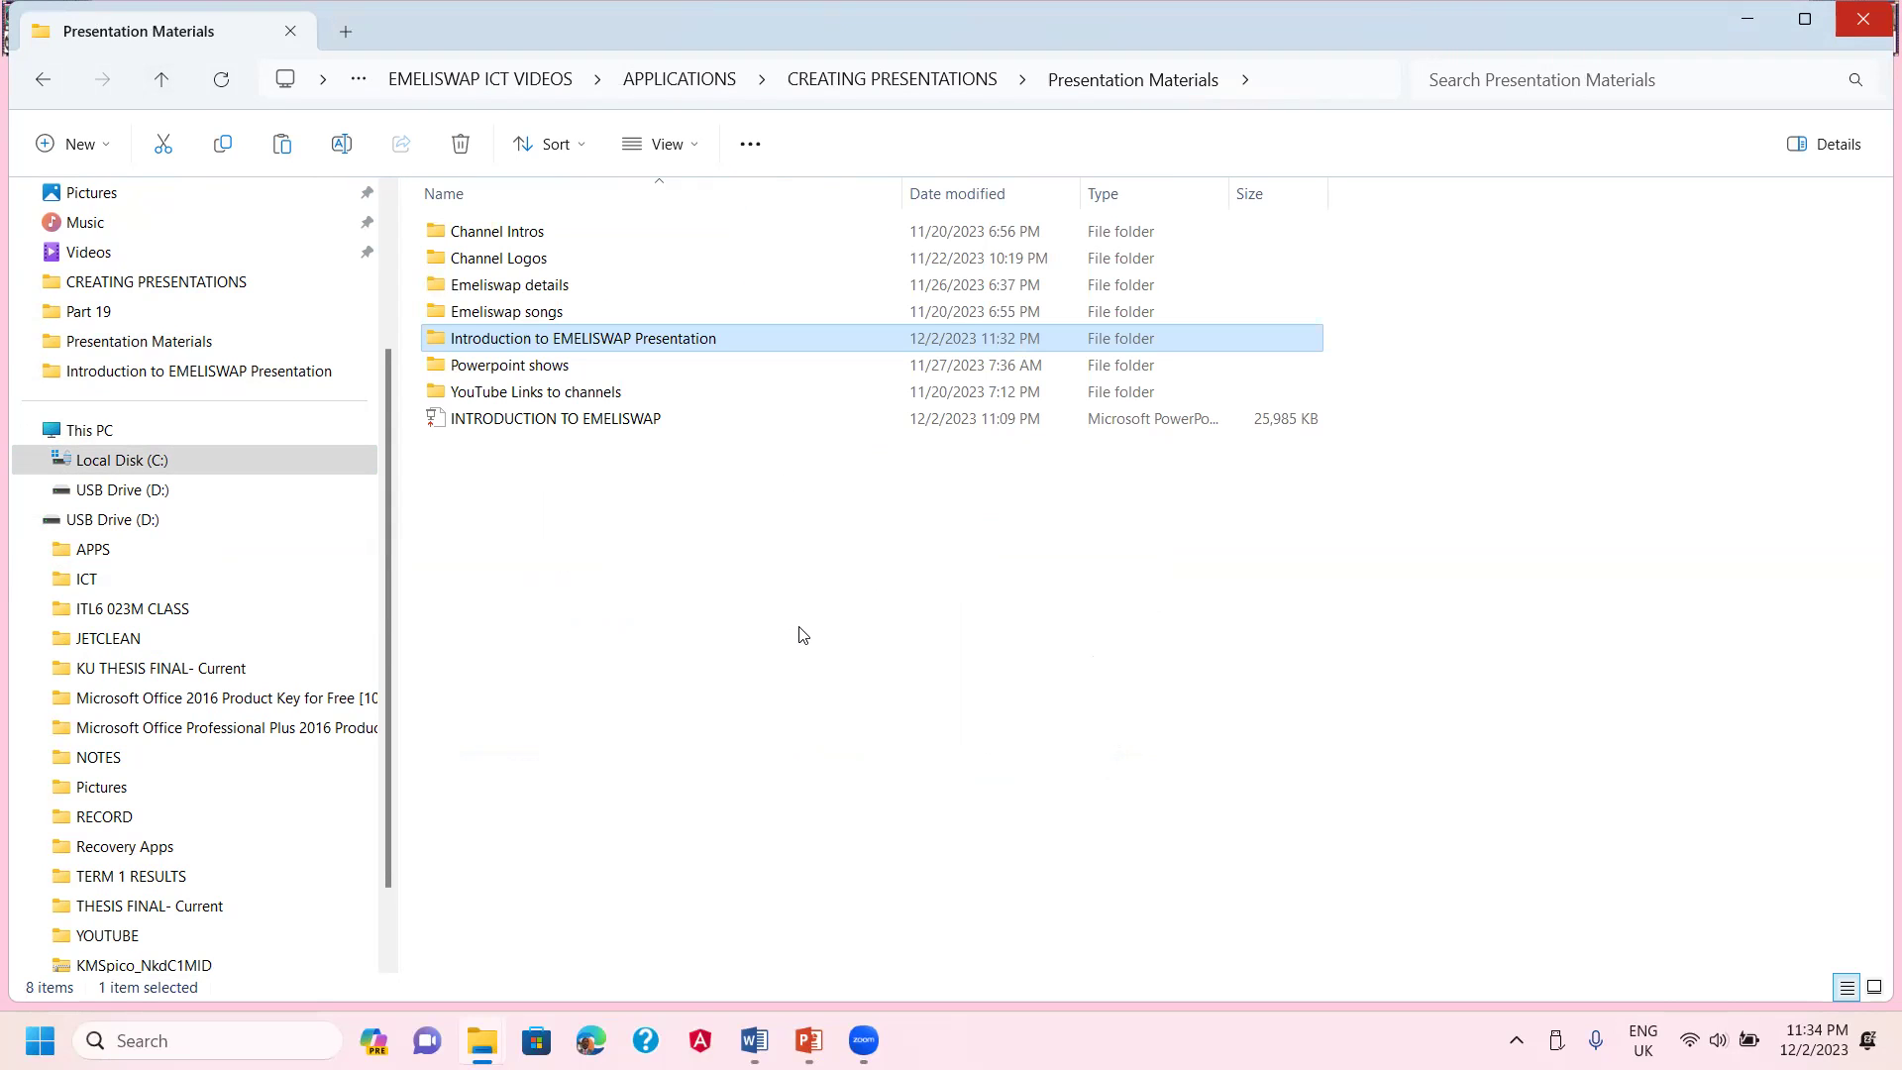
# - Copy the Introduction to EMELISWAP Presentation folder from Presentation Materials
pyautogui.click(731, 519)
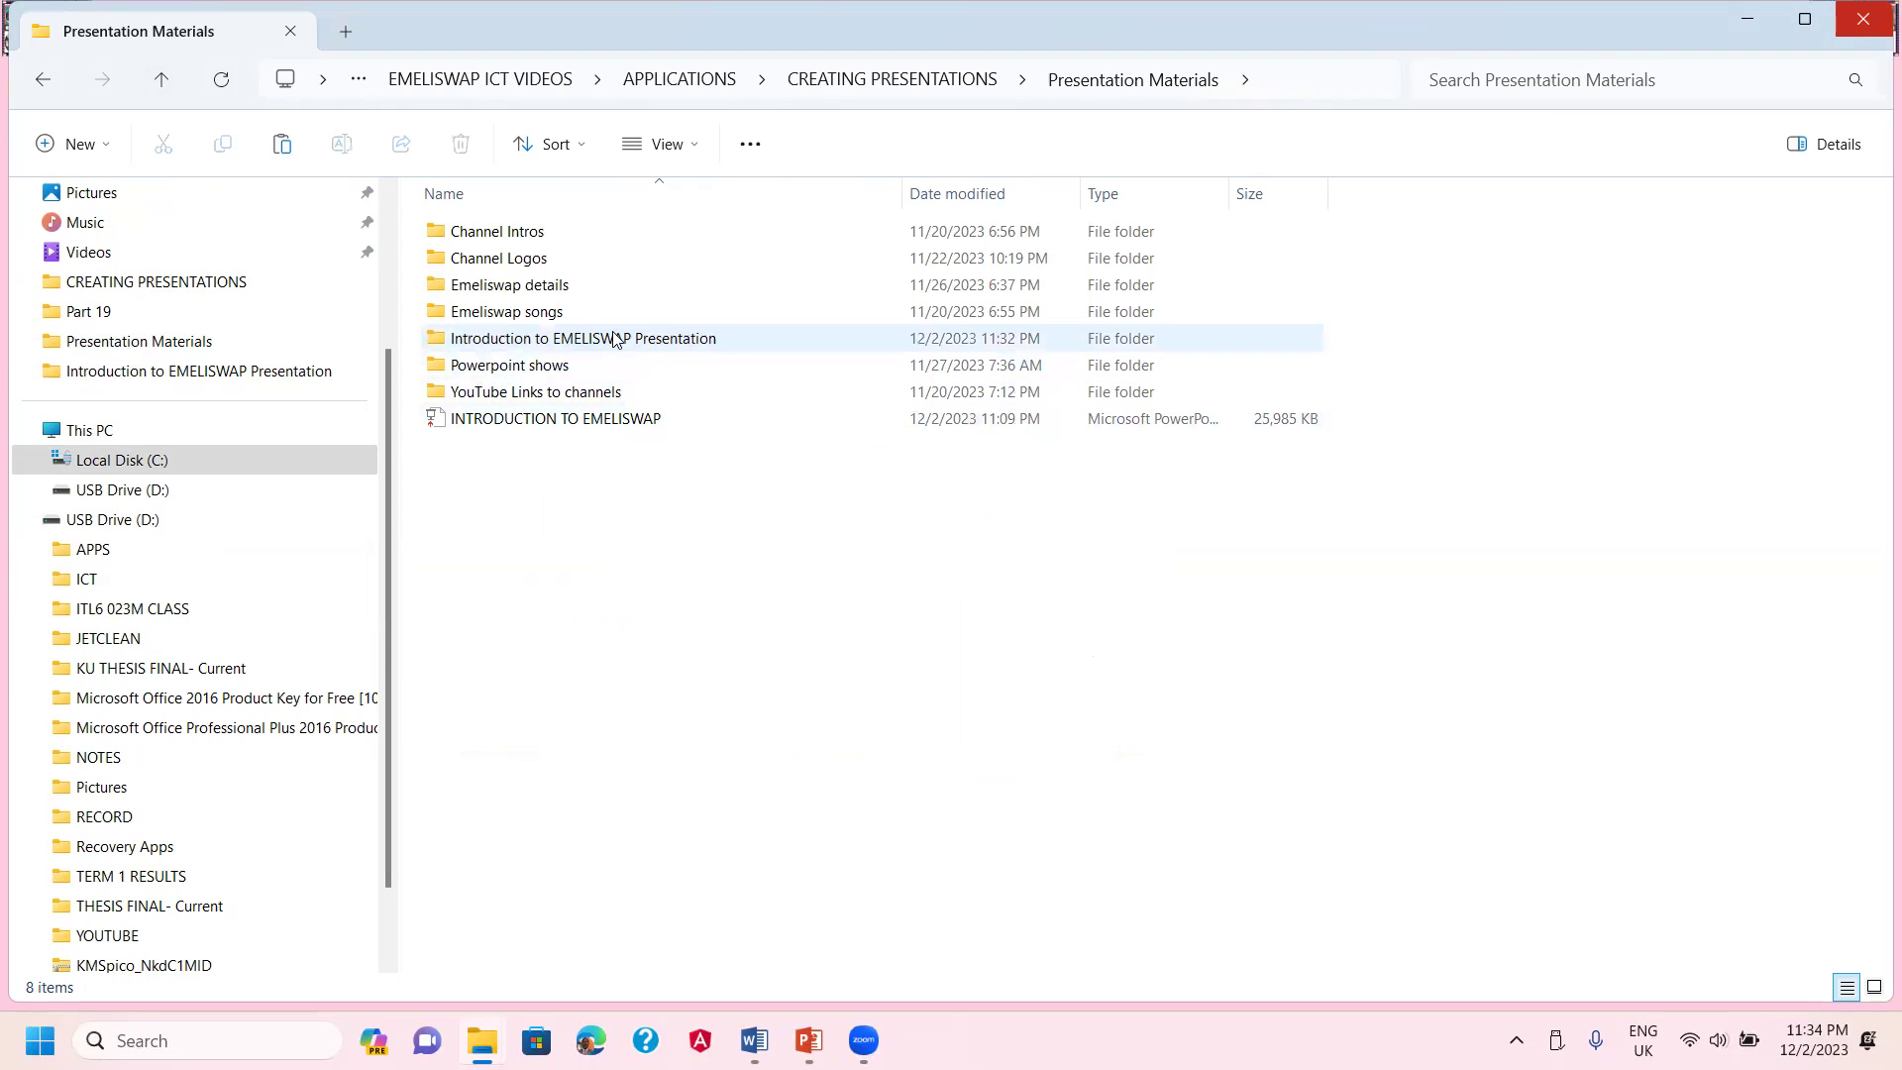
pyautogui.rightClick(614, 337)
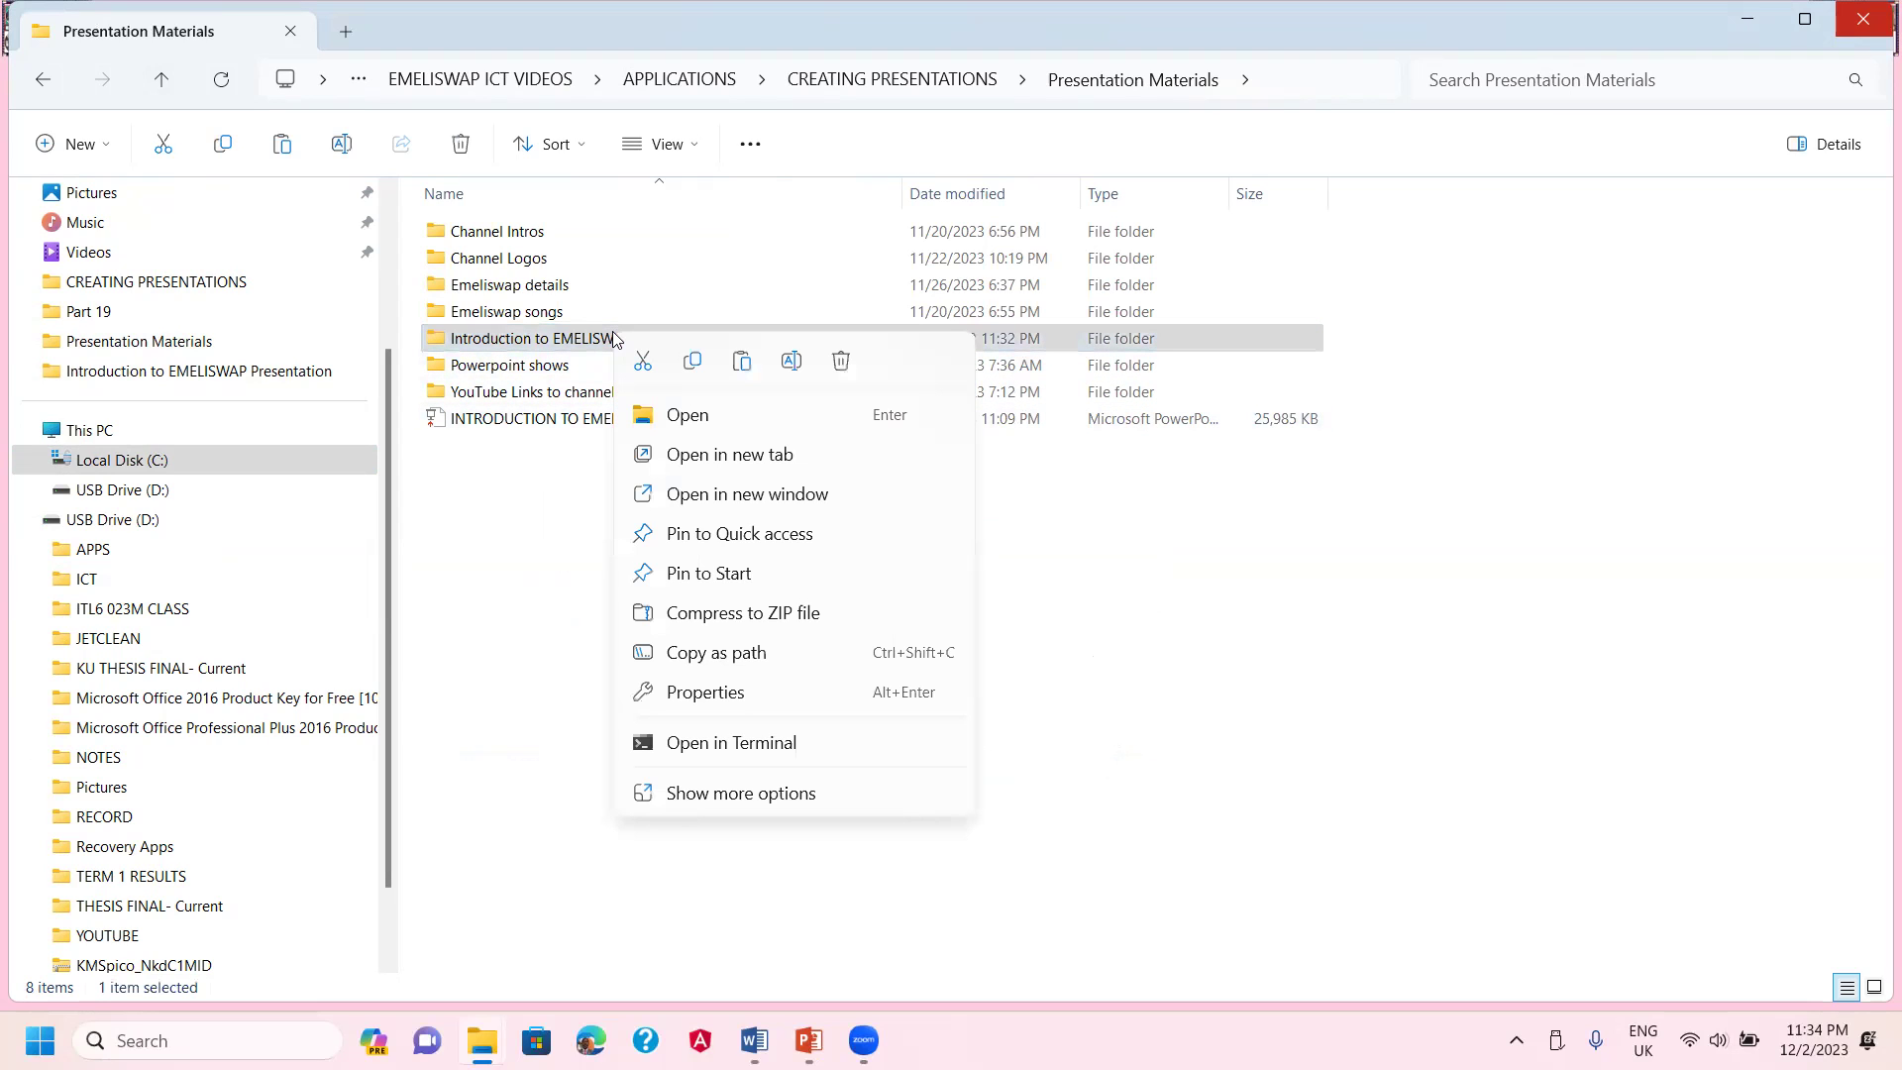
pyautogui.click(693, 367)
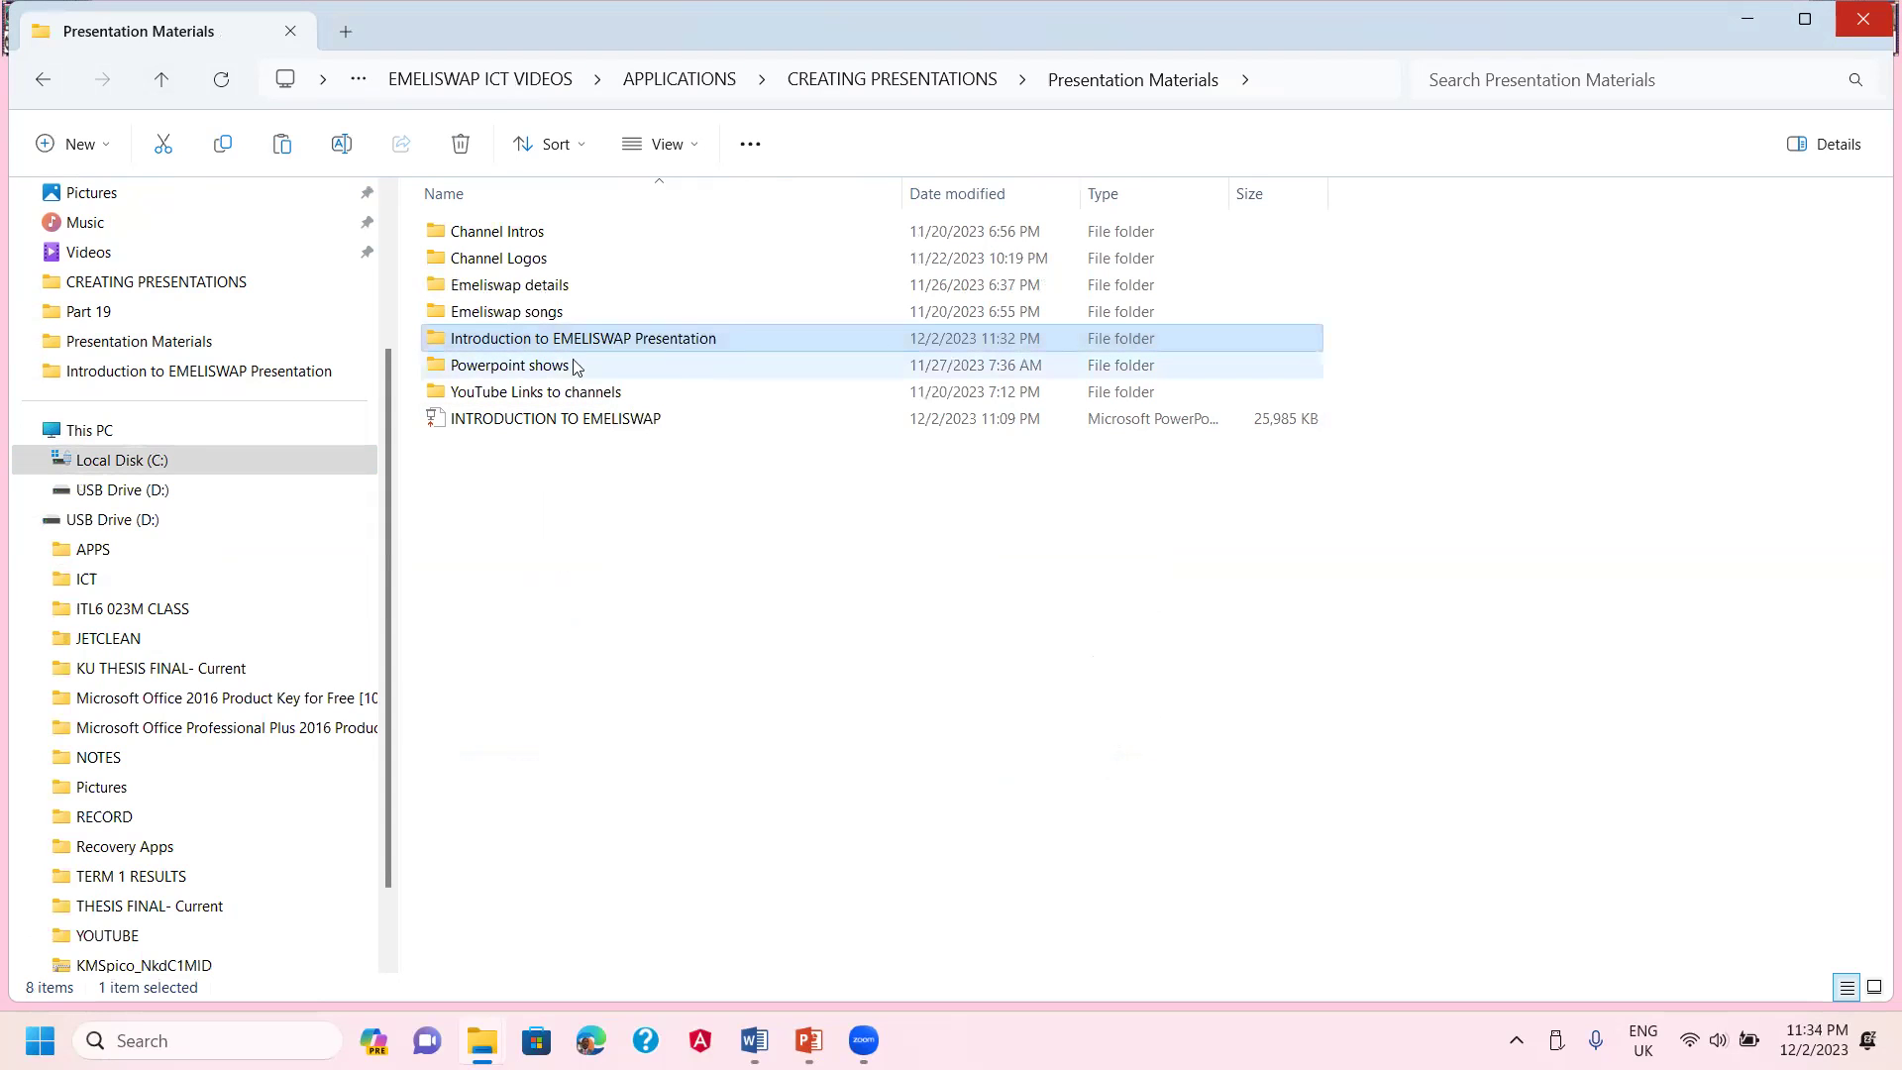
# - Paste the copied presentation folder into the root of USB Drive (D:)
pyautogui.click(75, 430)
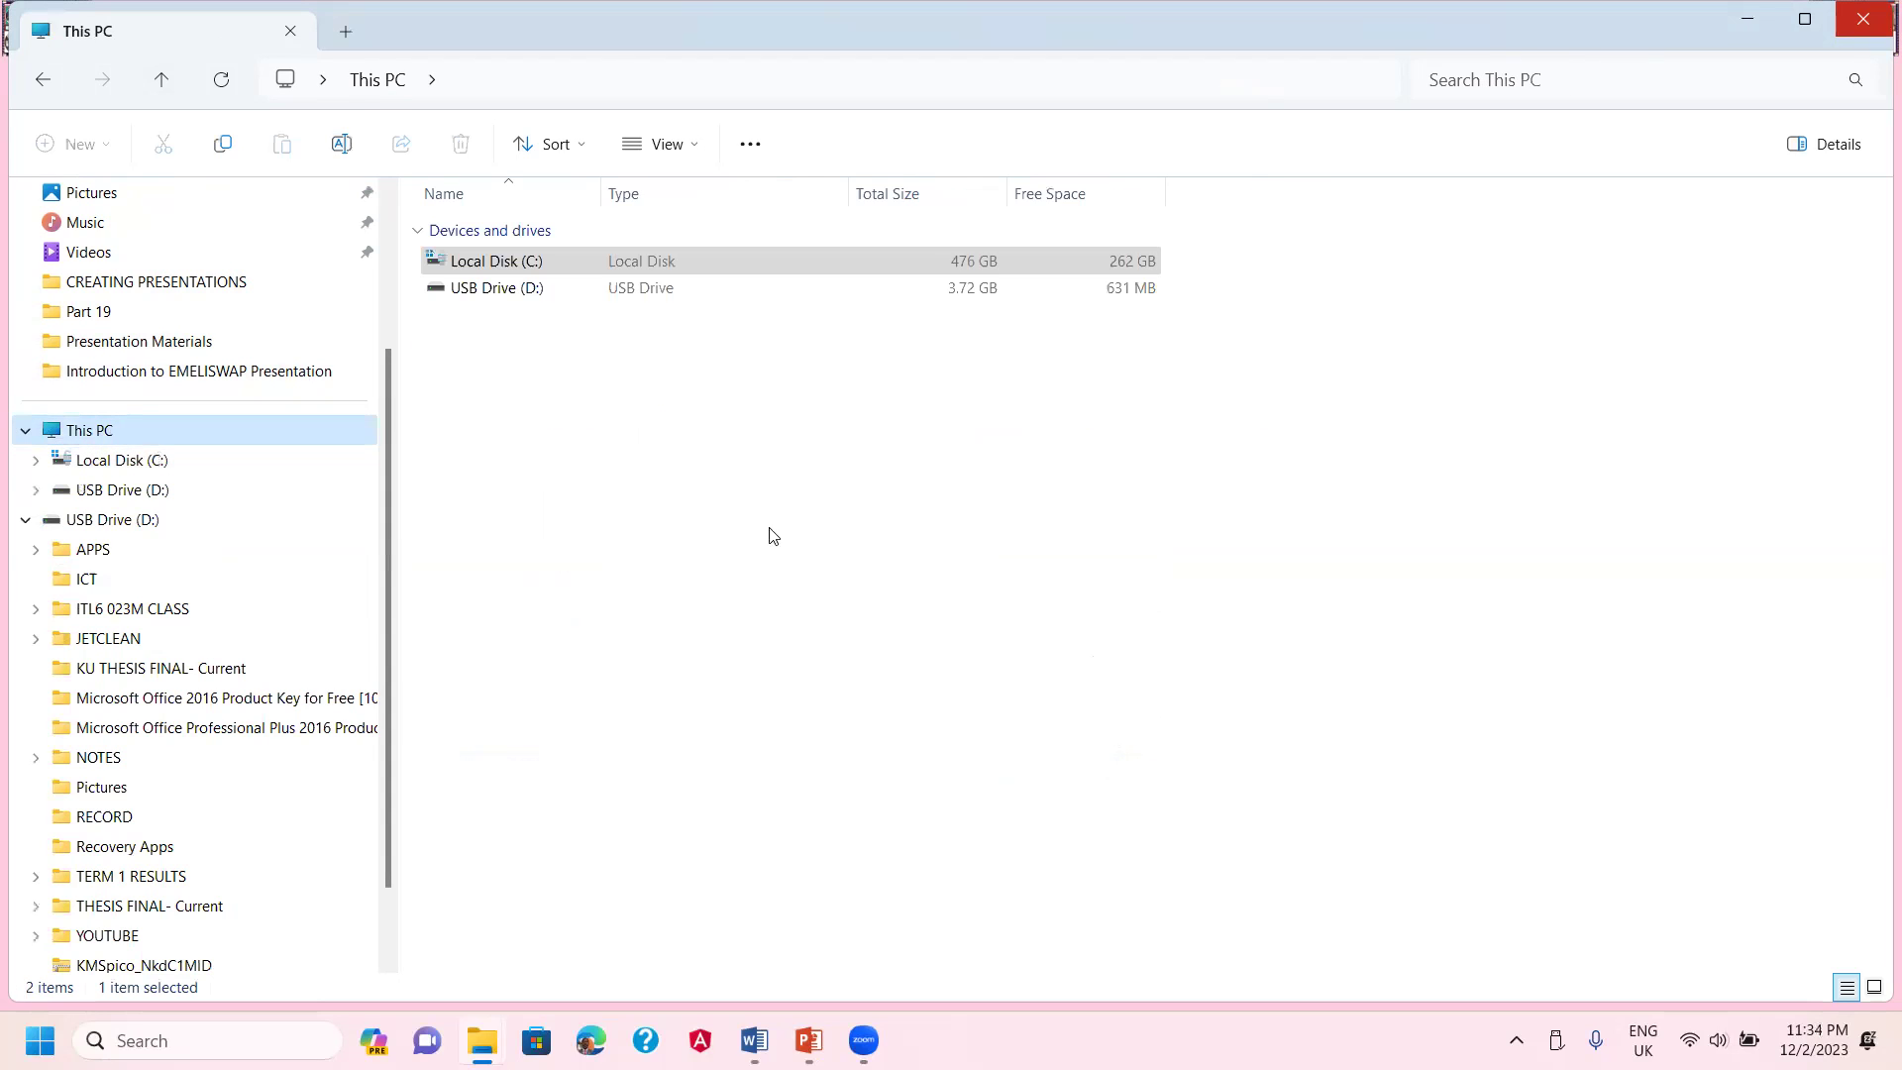
pyautogui.doubleClick(523, 288)
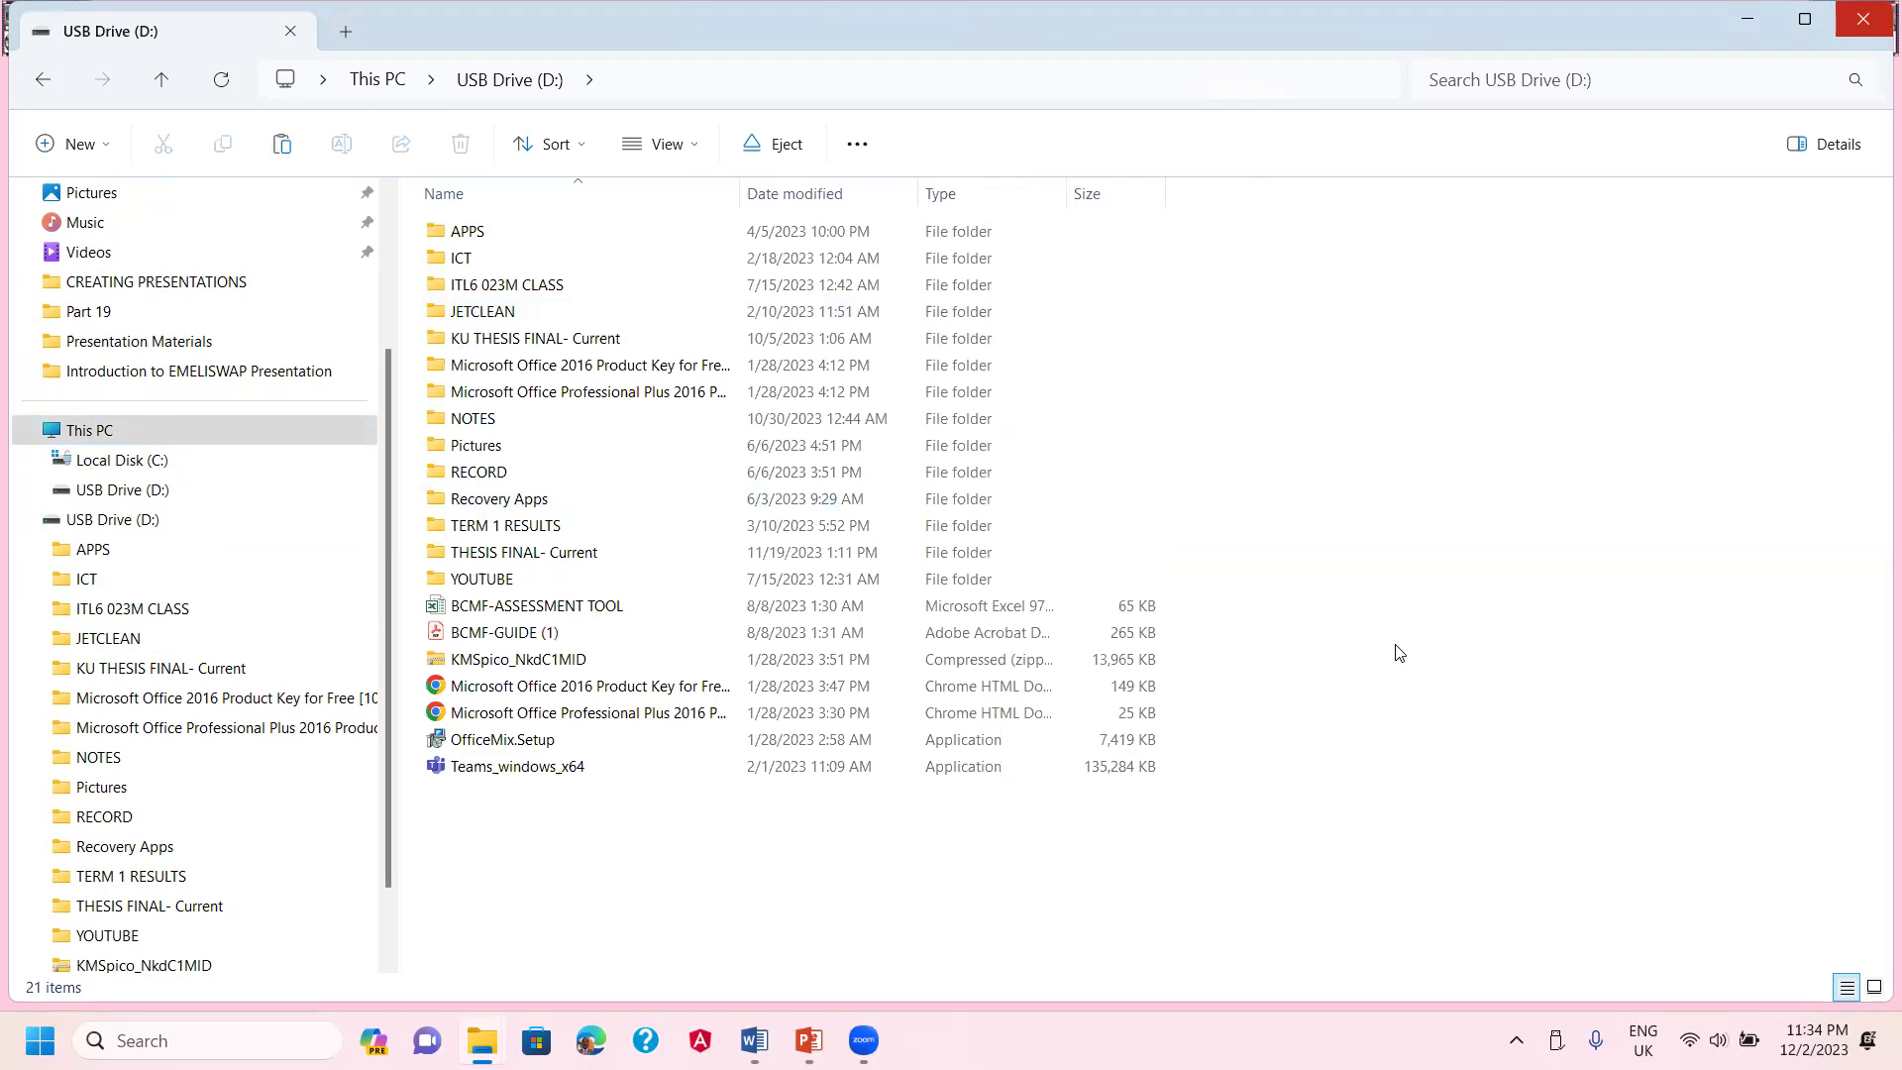
pyautogui.rightClick(551, 810)
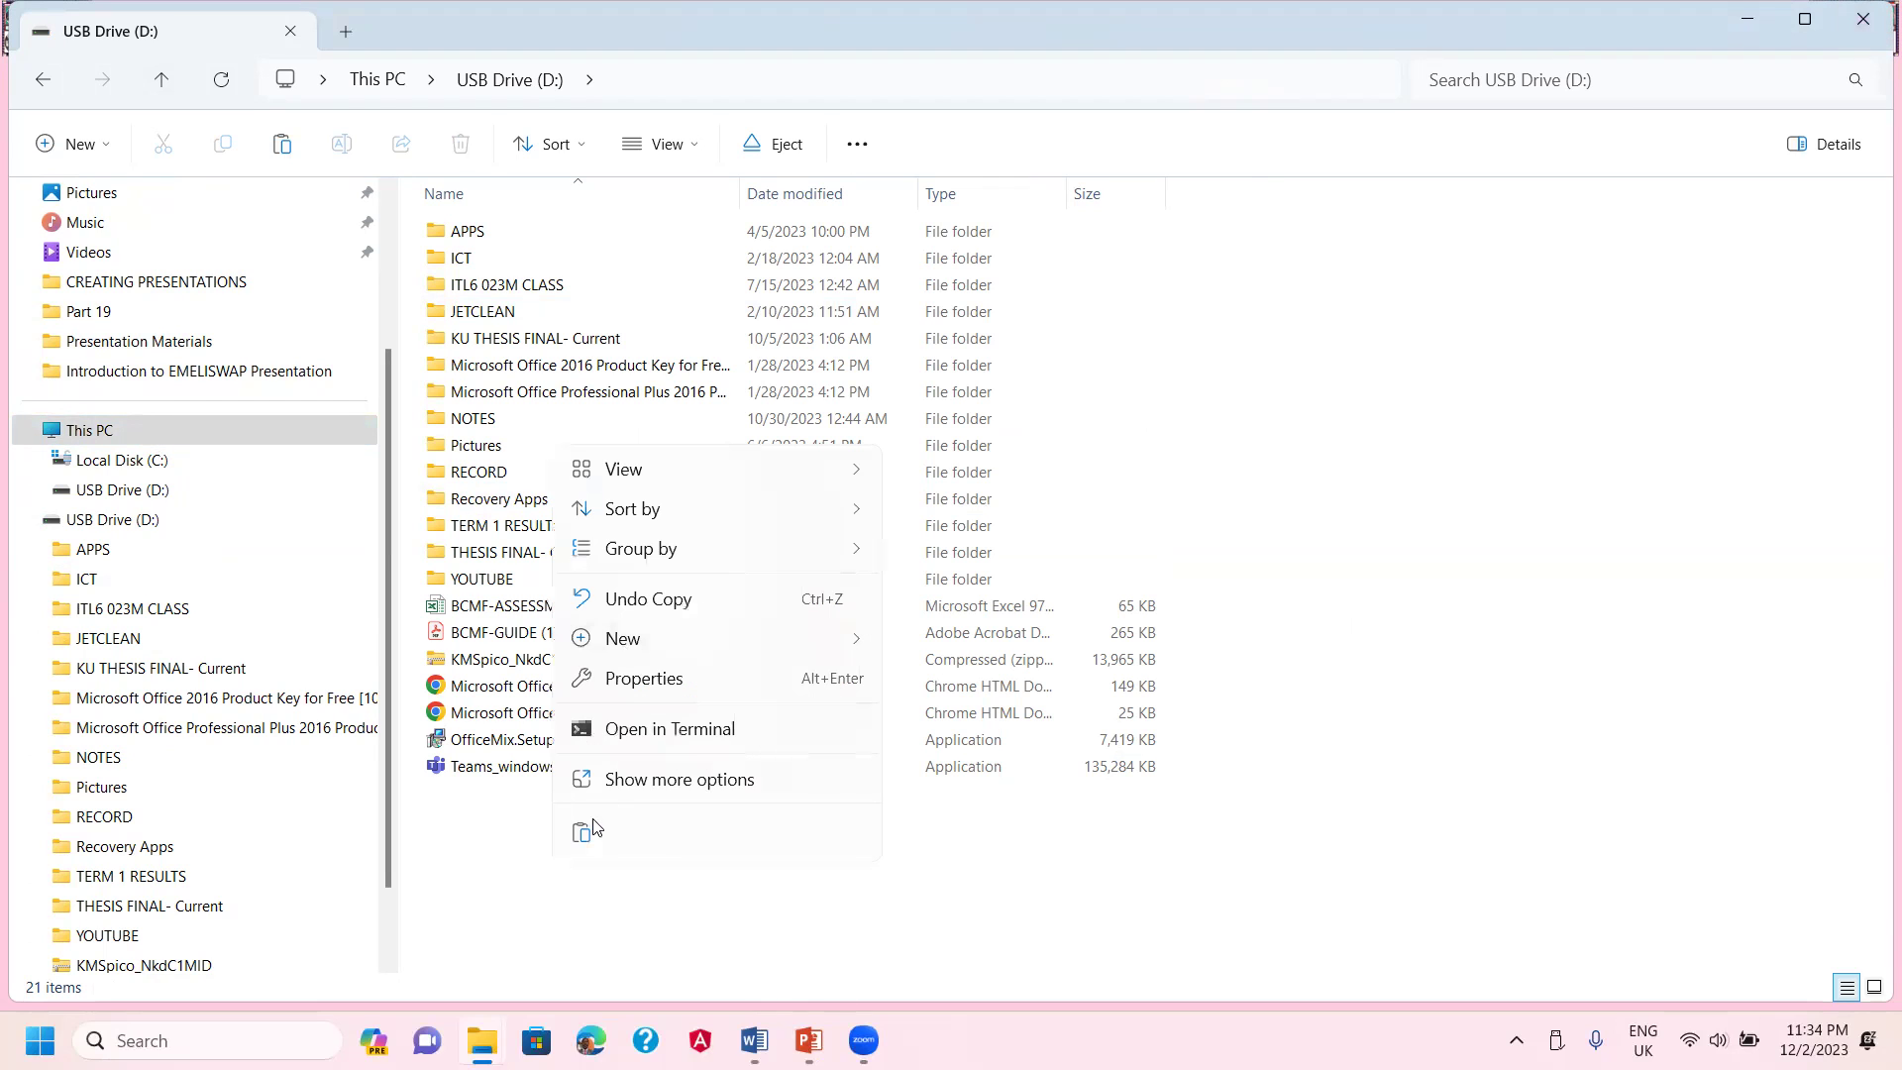
pyautogui.click(587, 832)
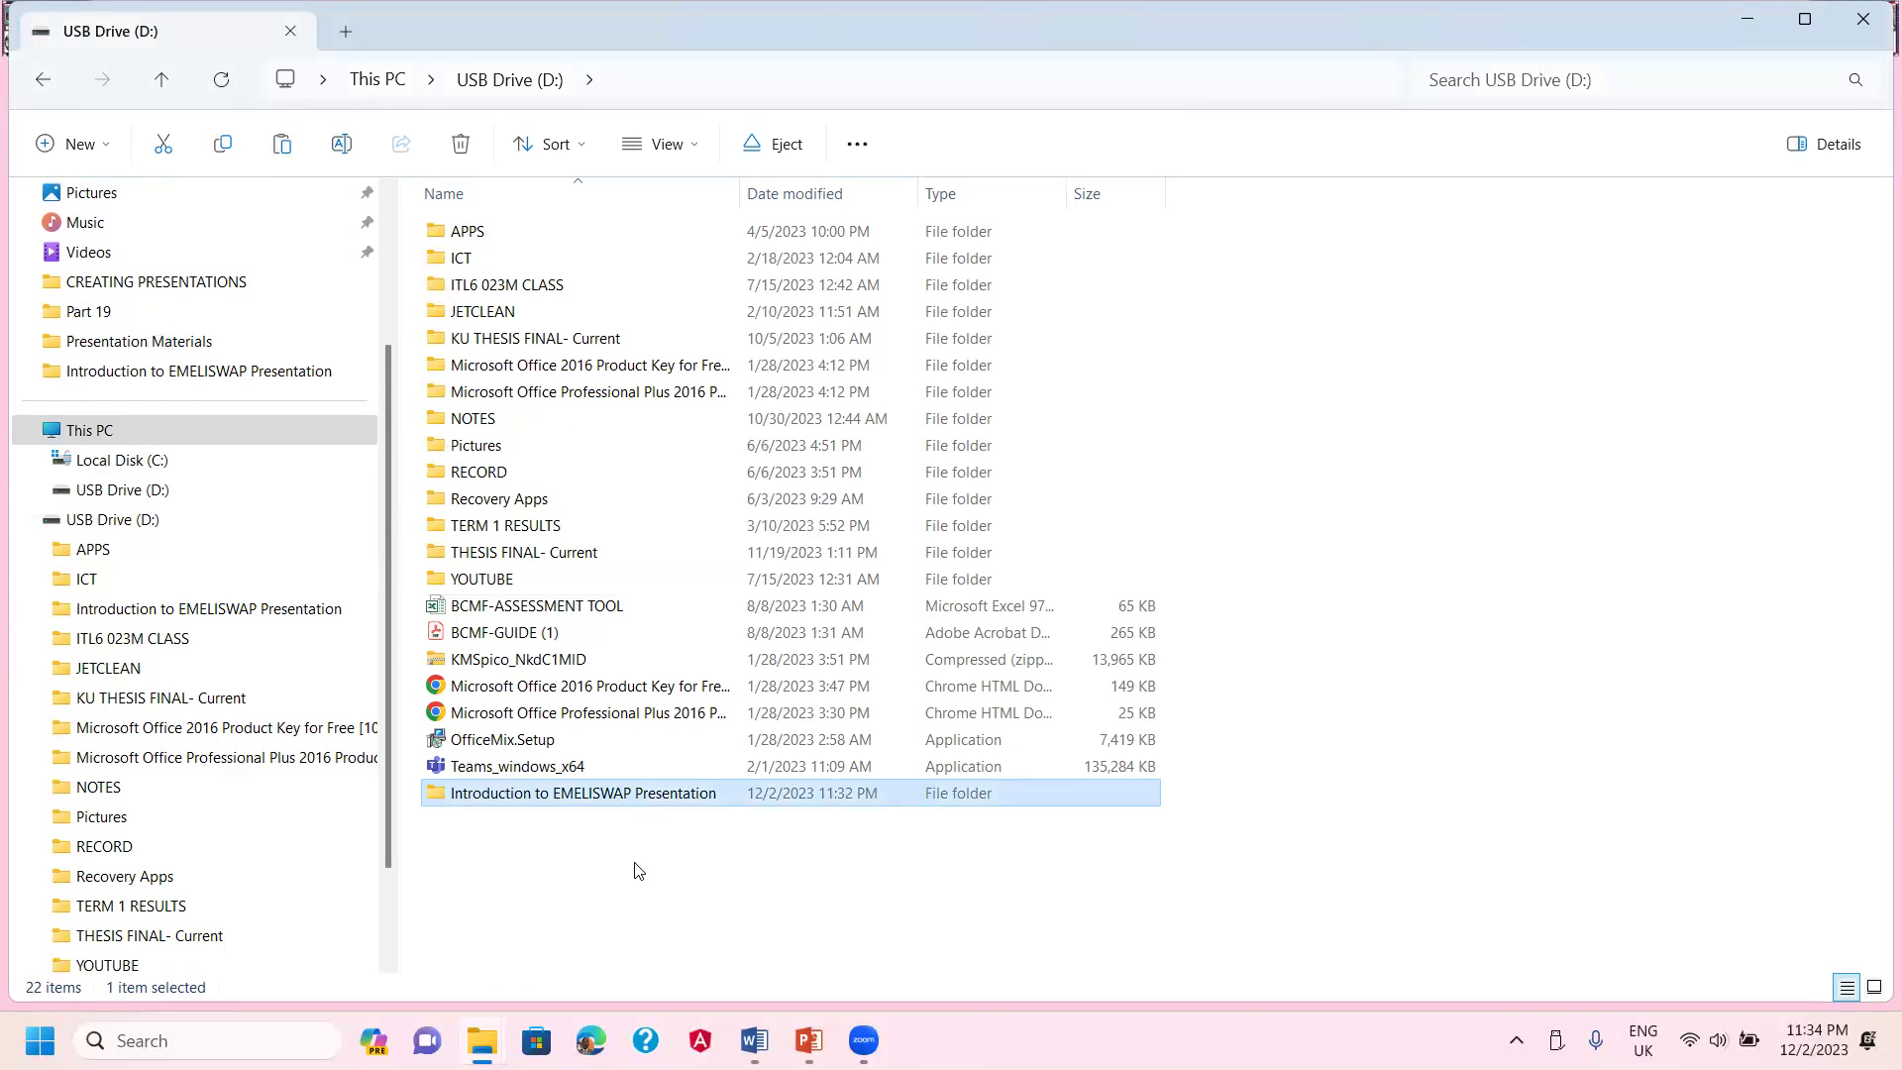
pyautogui.click(639, 870)
pyautogui.click(624, 796)
pyautogui.click(797, 899)
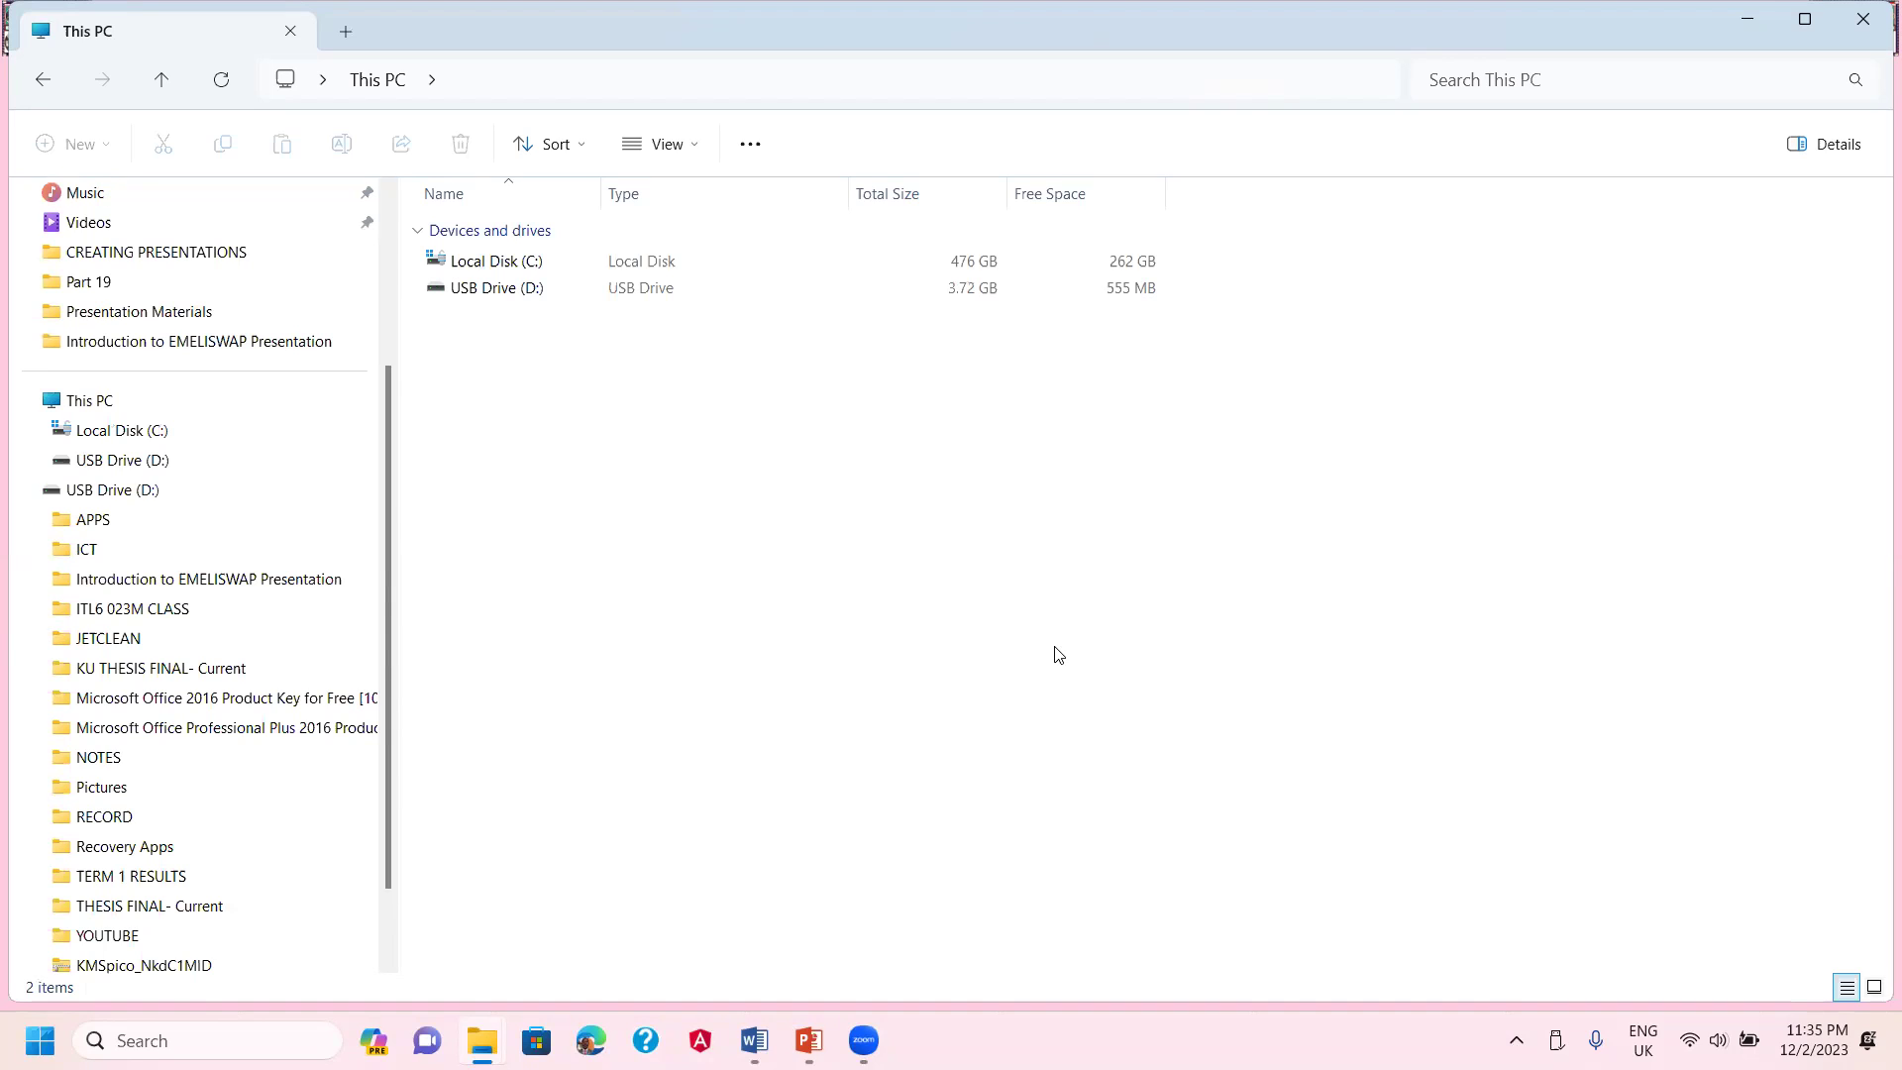
# - Open USB Drive (D:) from This PC and copy its Introduction to EMELISWAP Presentation folder
pyautogui.click(522, 295)
pyautogui.rightClick(528, 288)
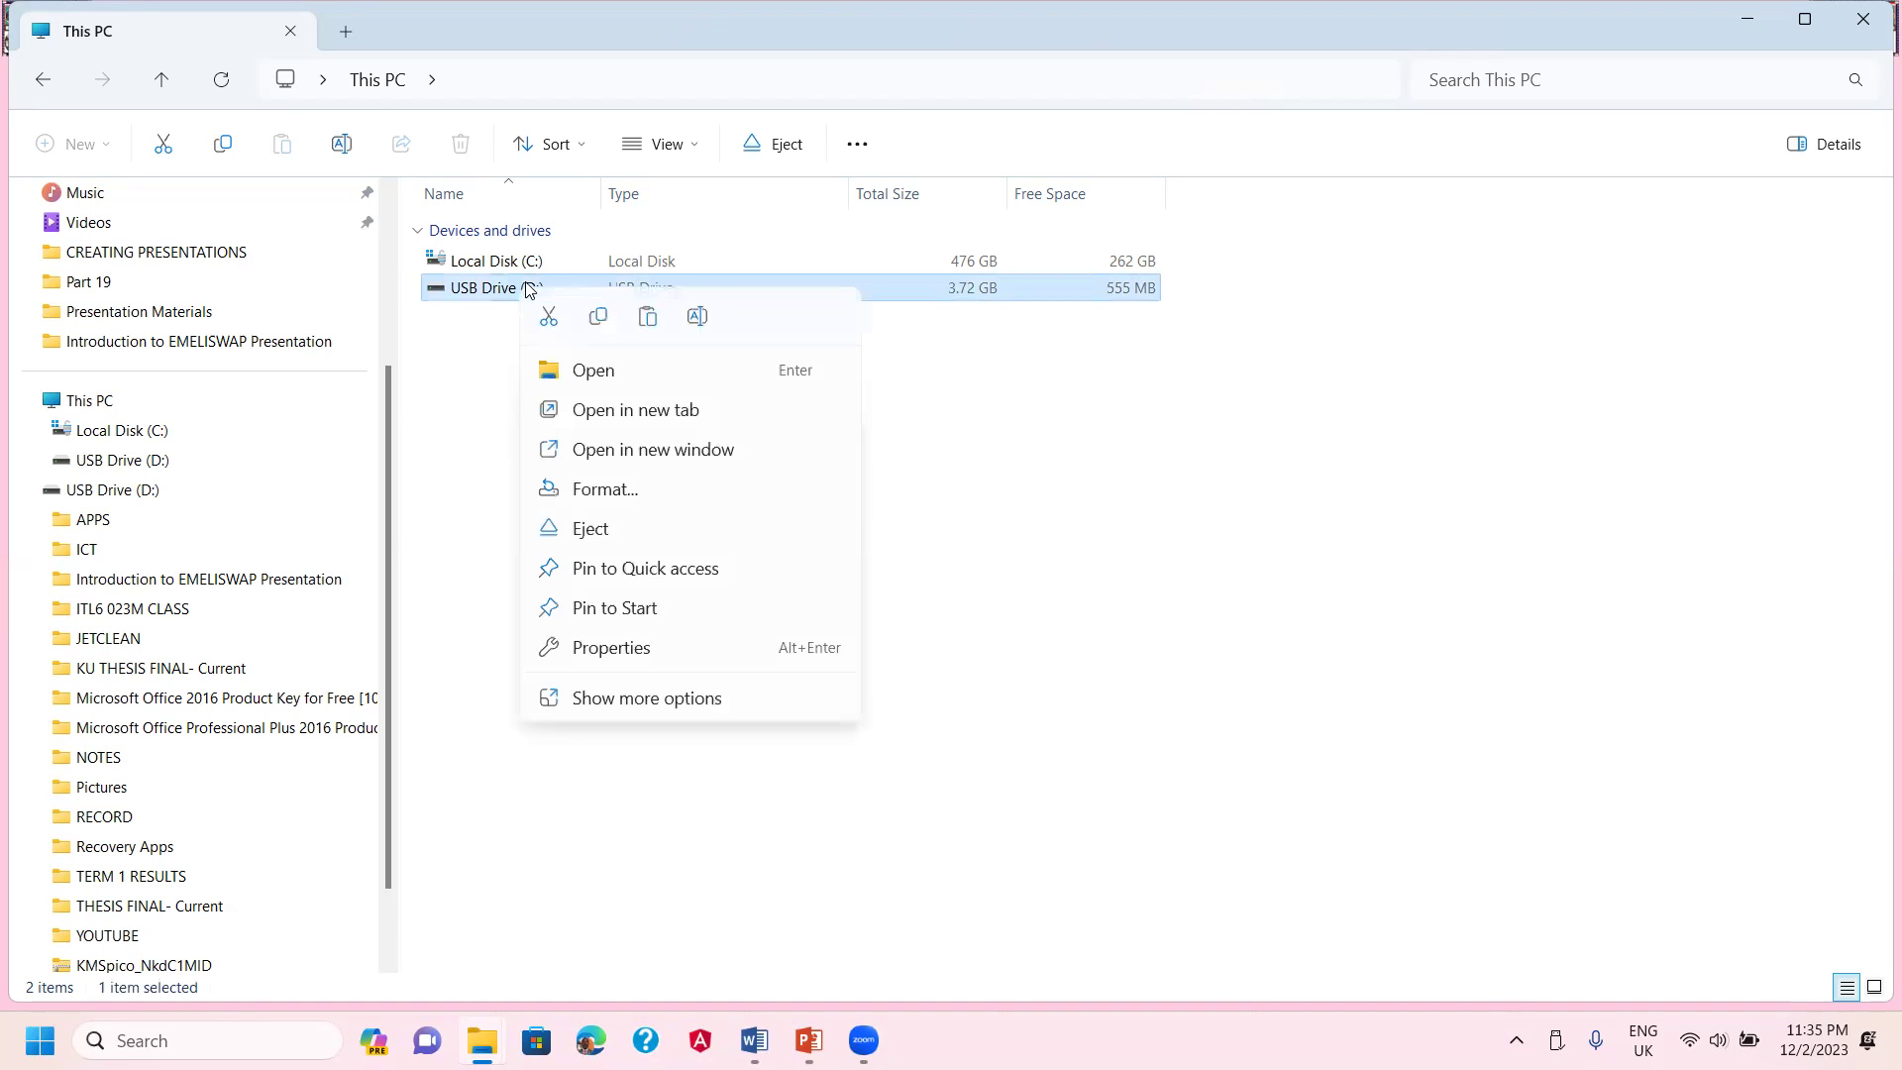
pyautogui.click(594, 374)
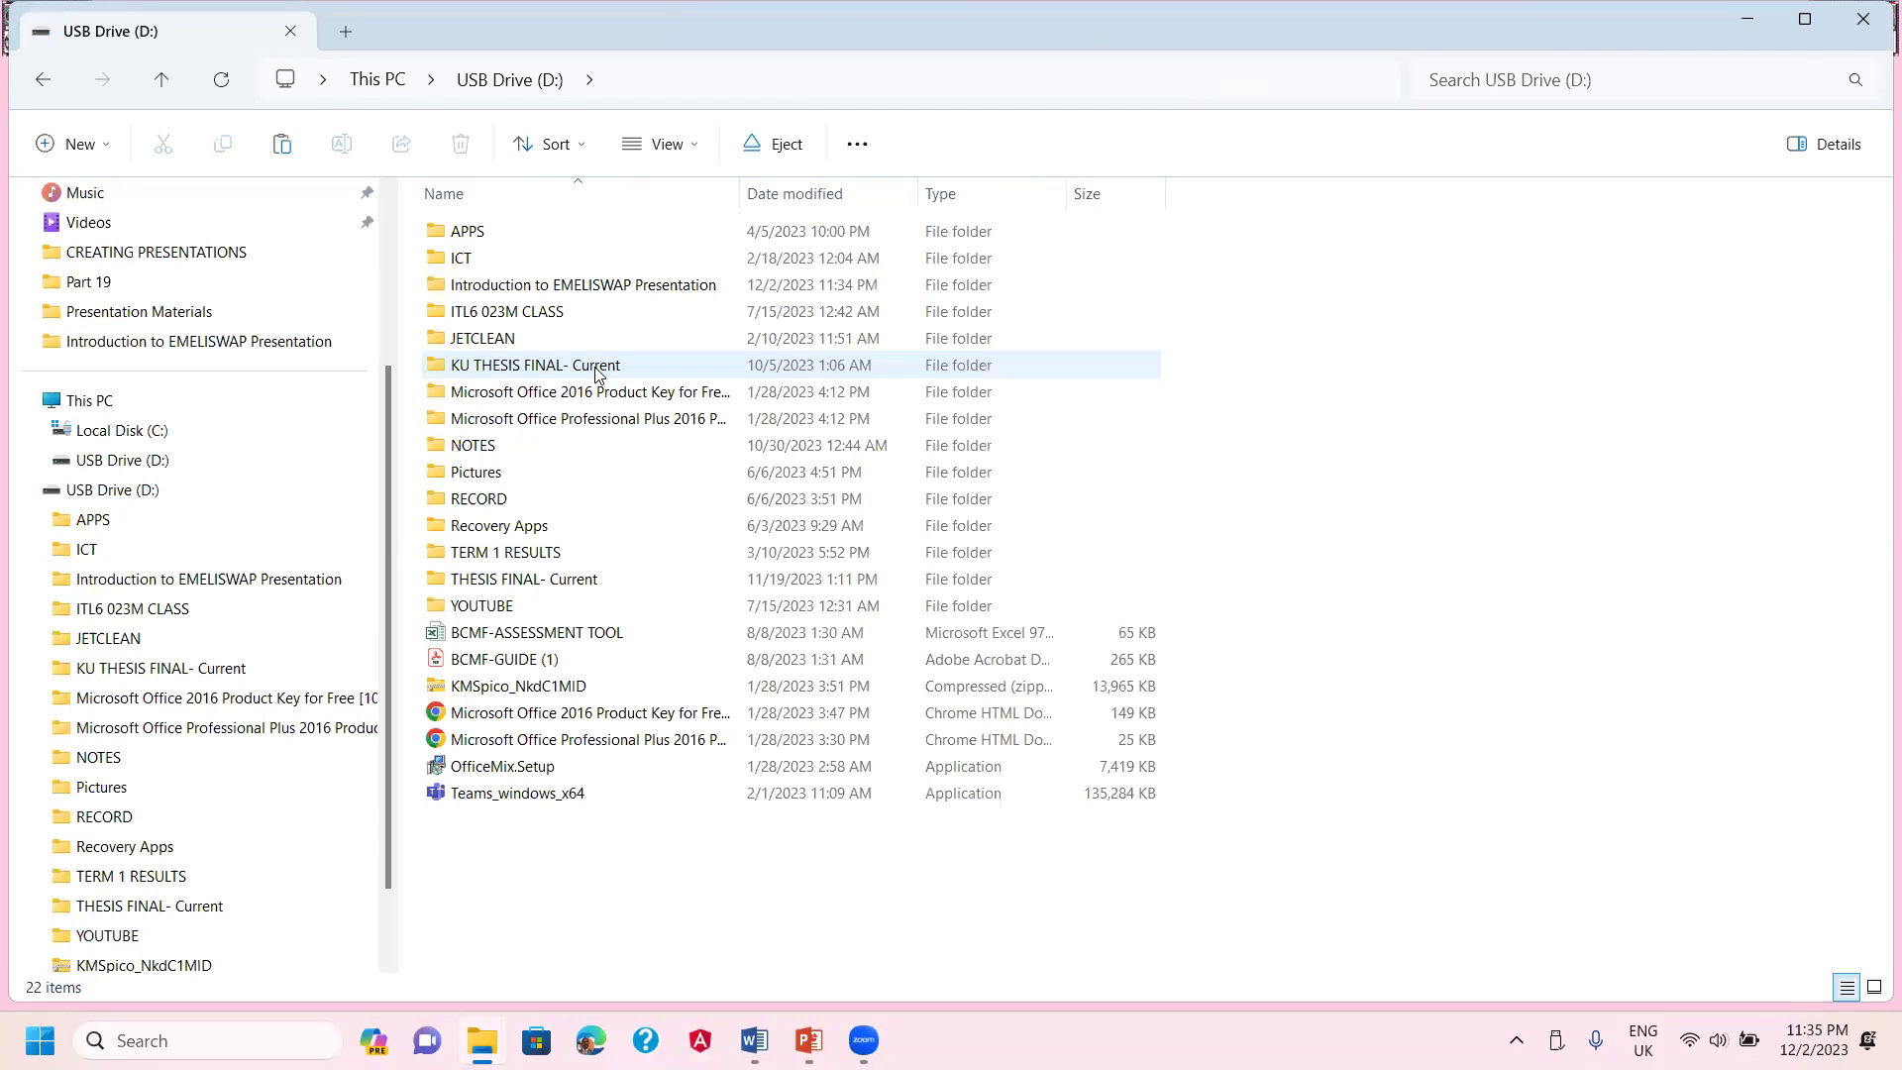
pyautogui.click(599, 291)
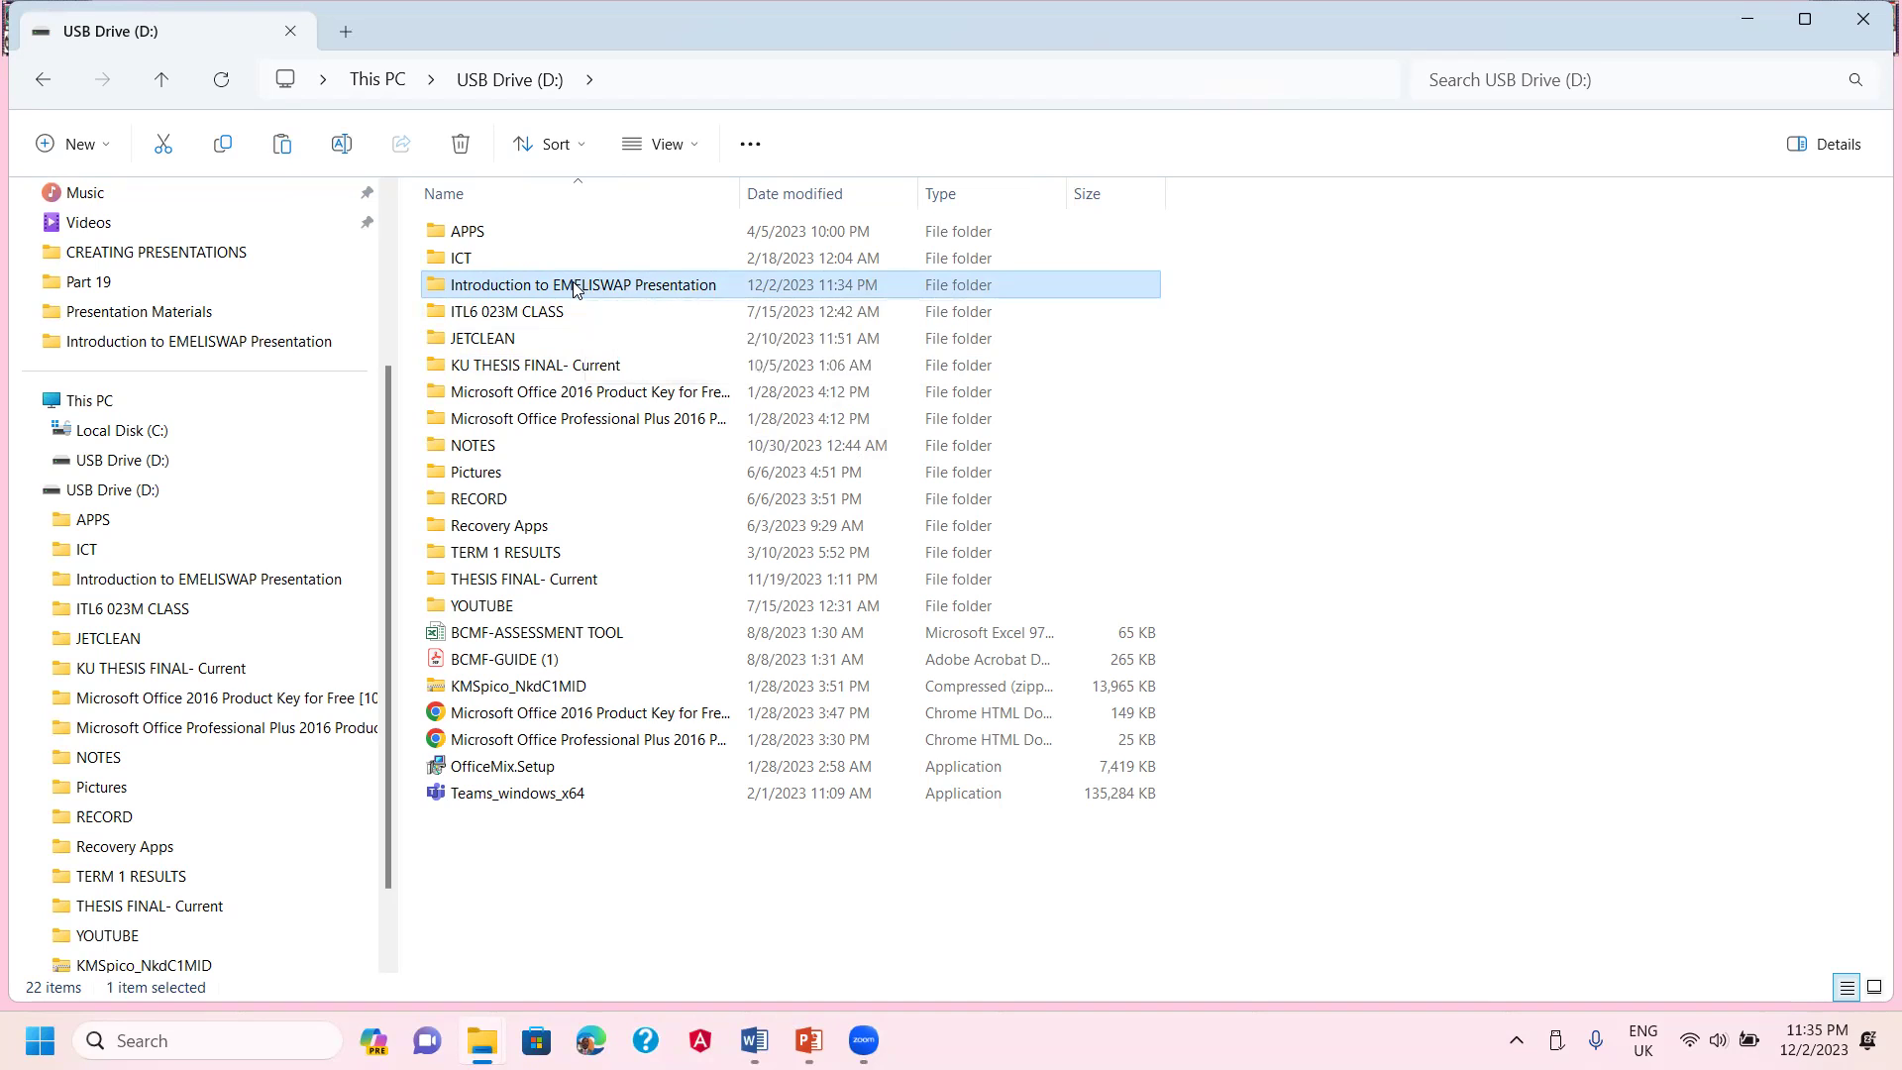
pyautogui.rightClick(574, 286)
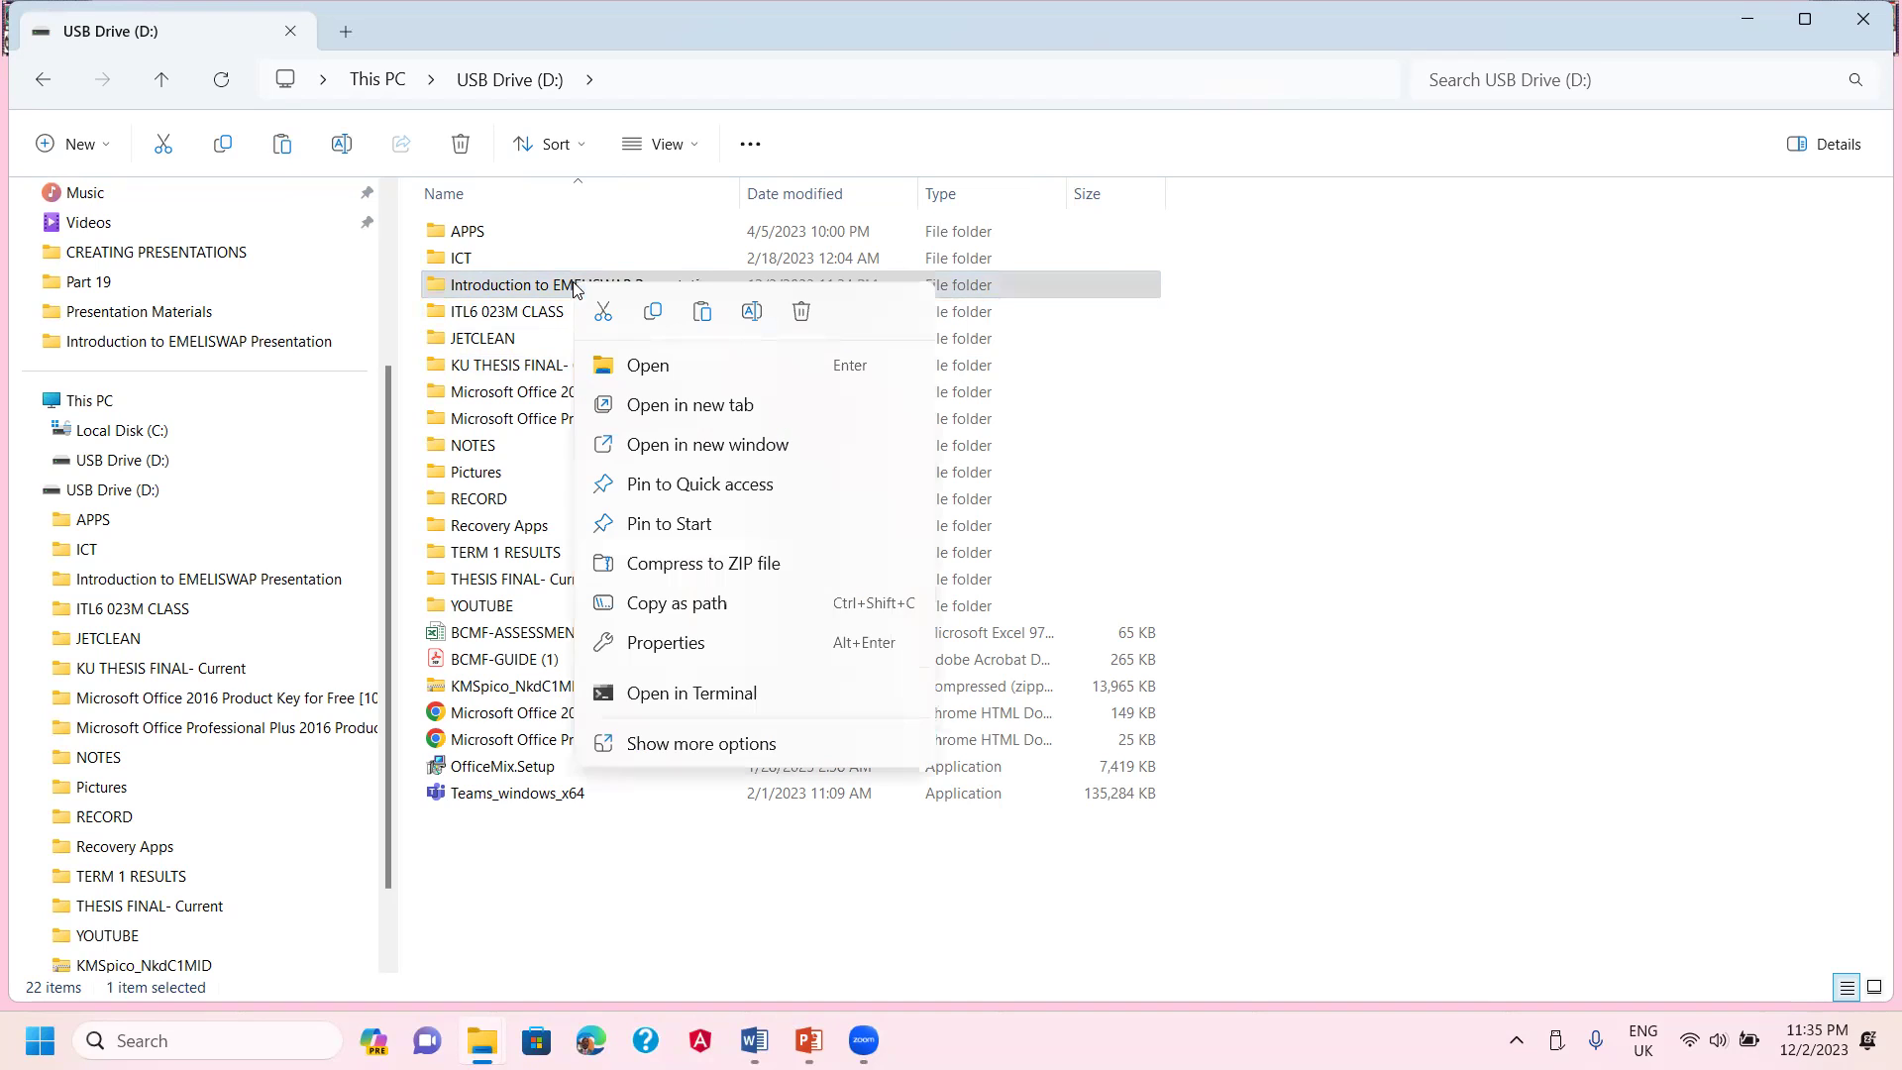
pyautogui.click(656, 313)
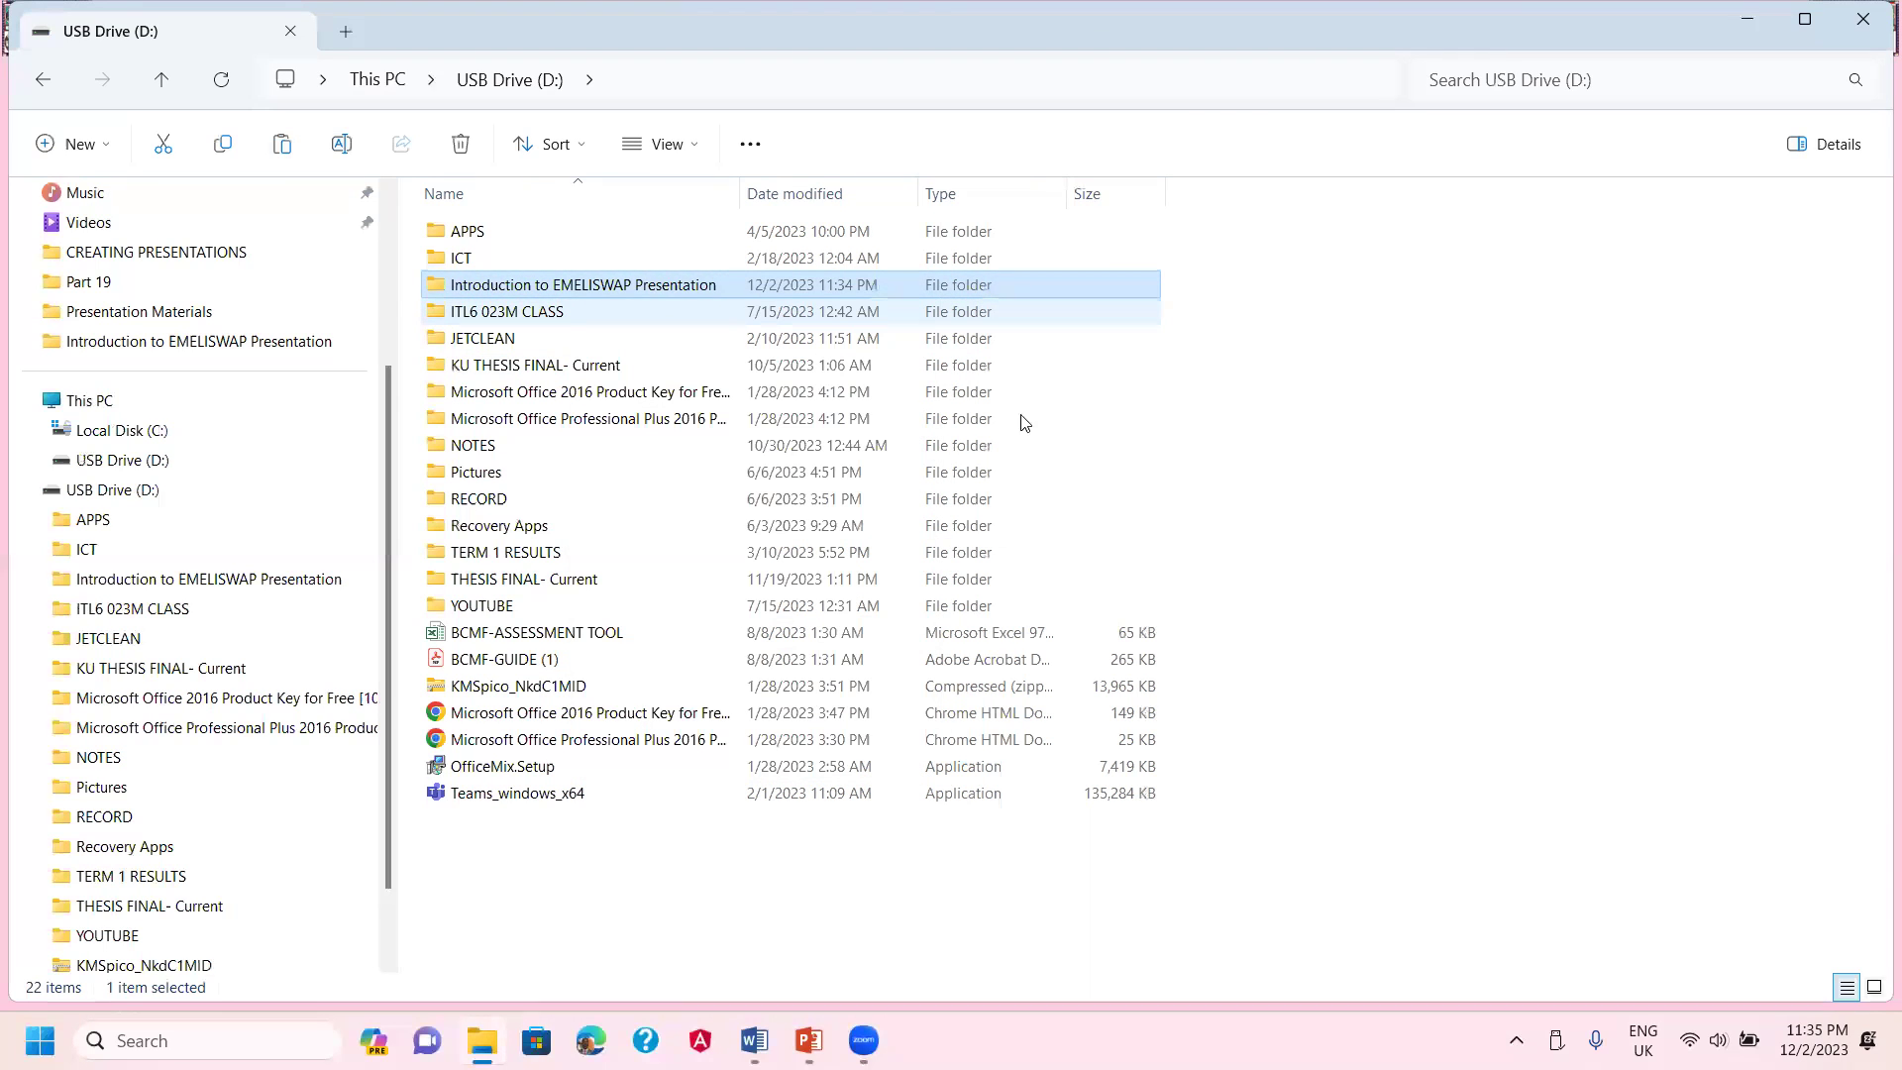
pyautogui.click(1755, 276)
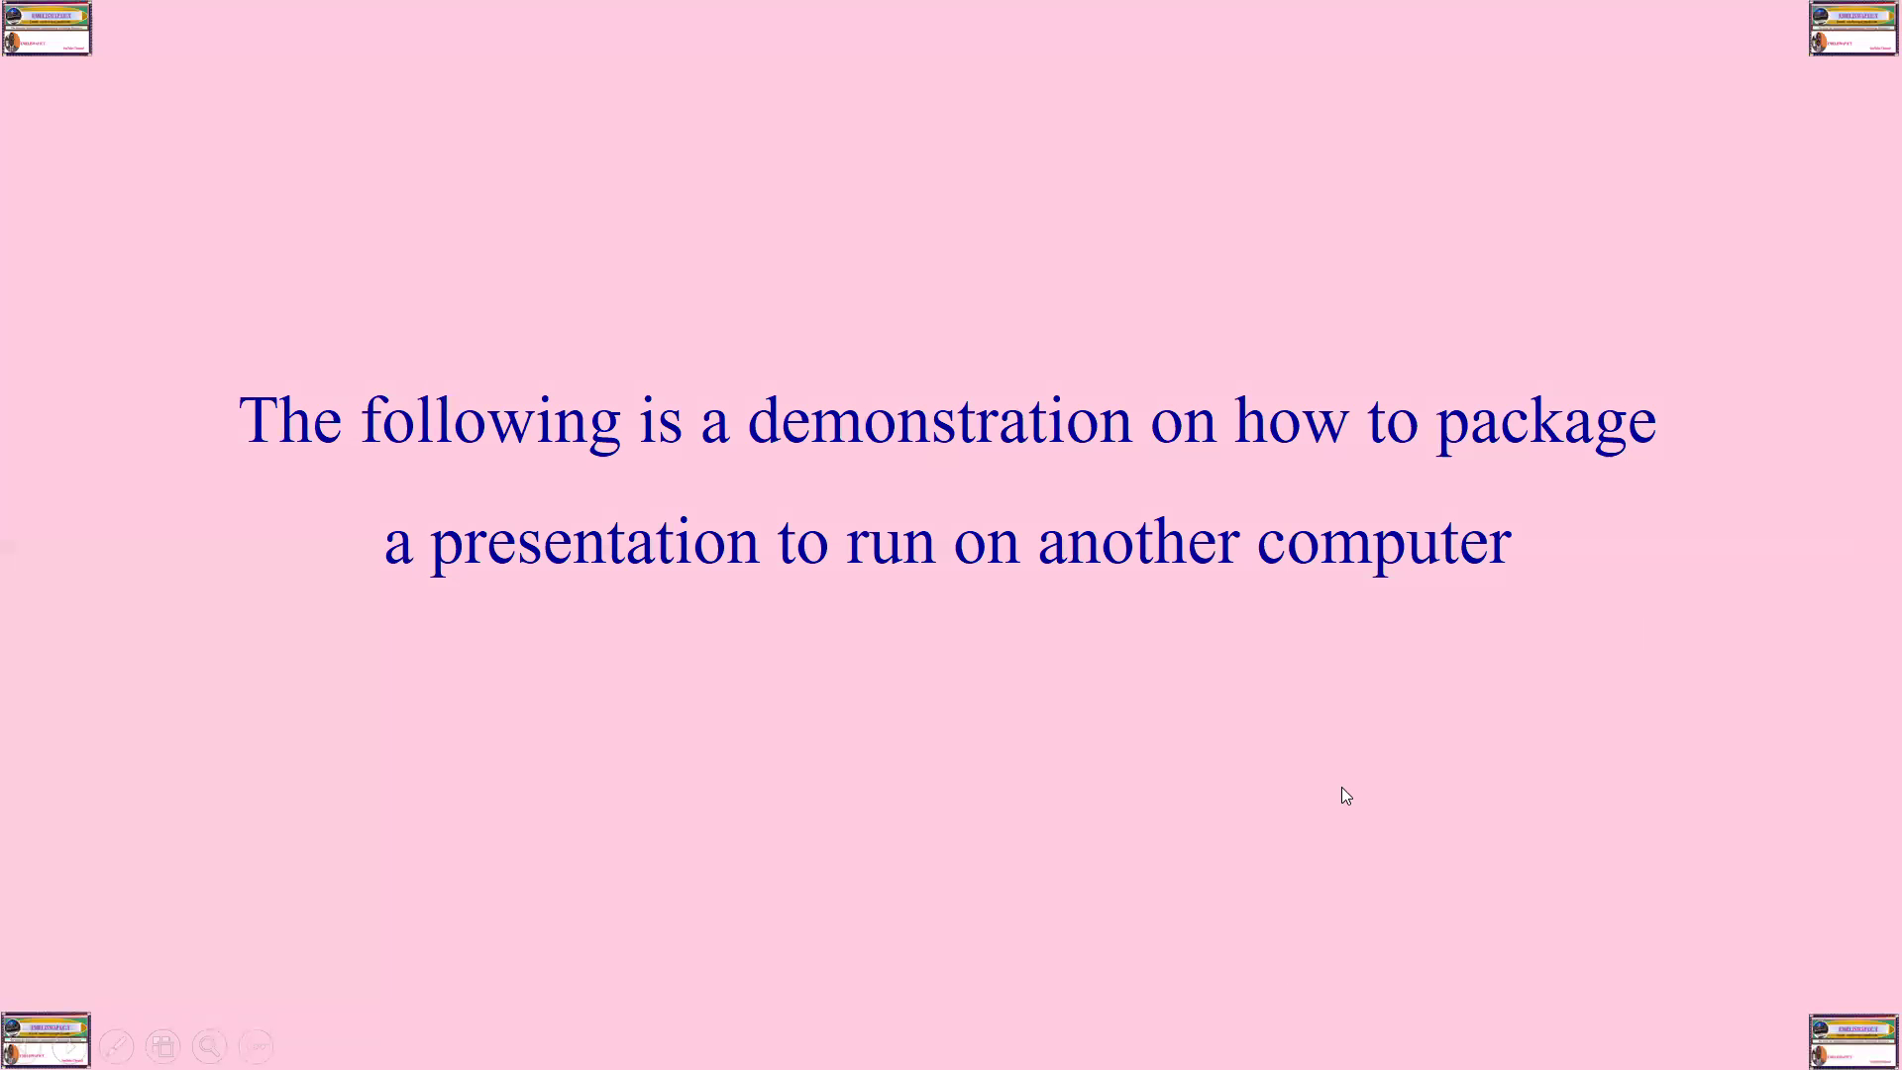
# - Switch back to File Explorer and paste the folder copied from the USB drive onto the Desktop
pyautogui.press('super')
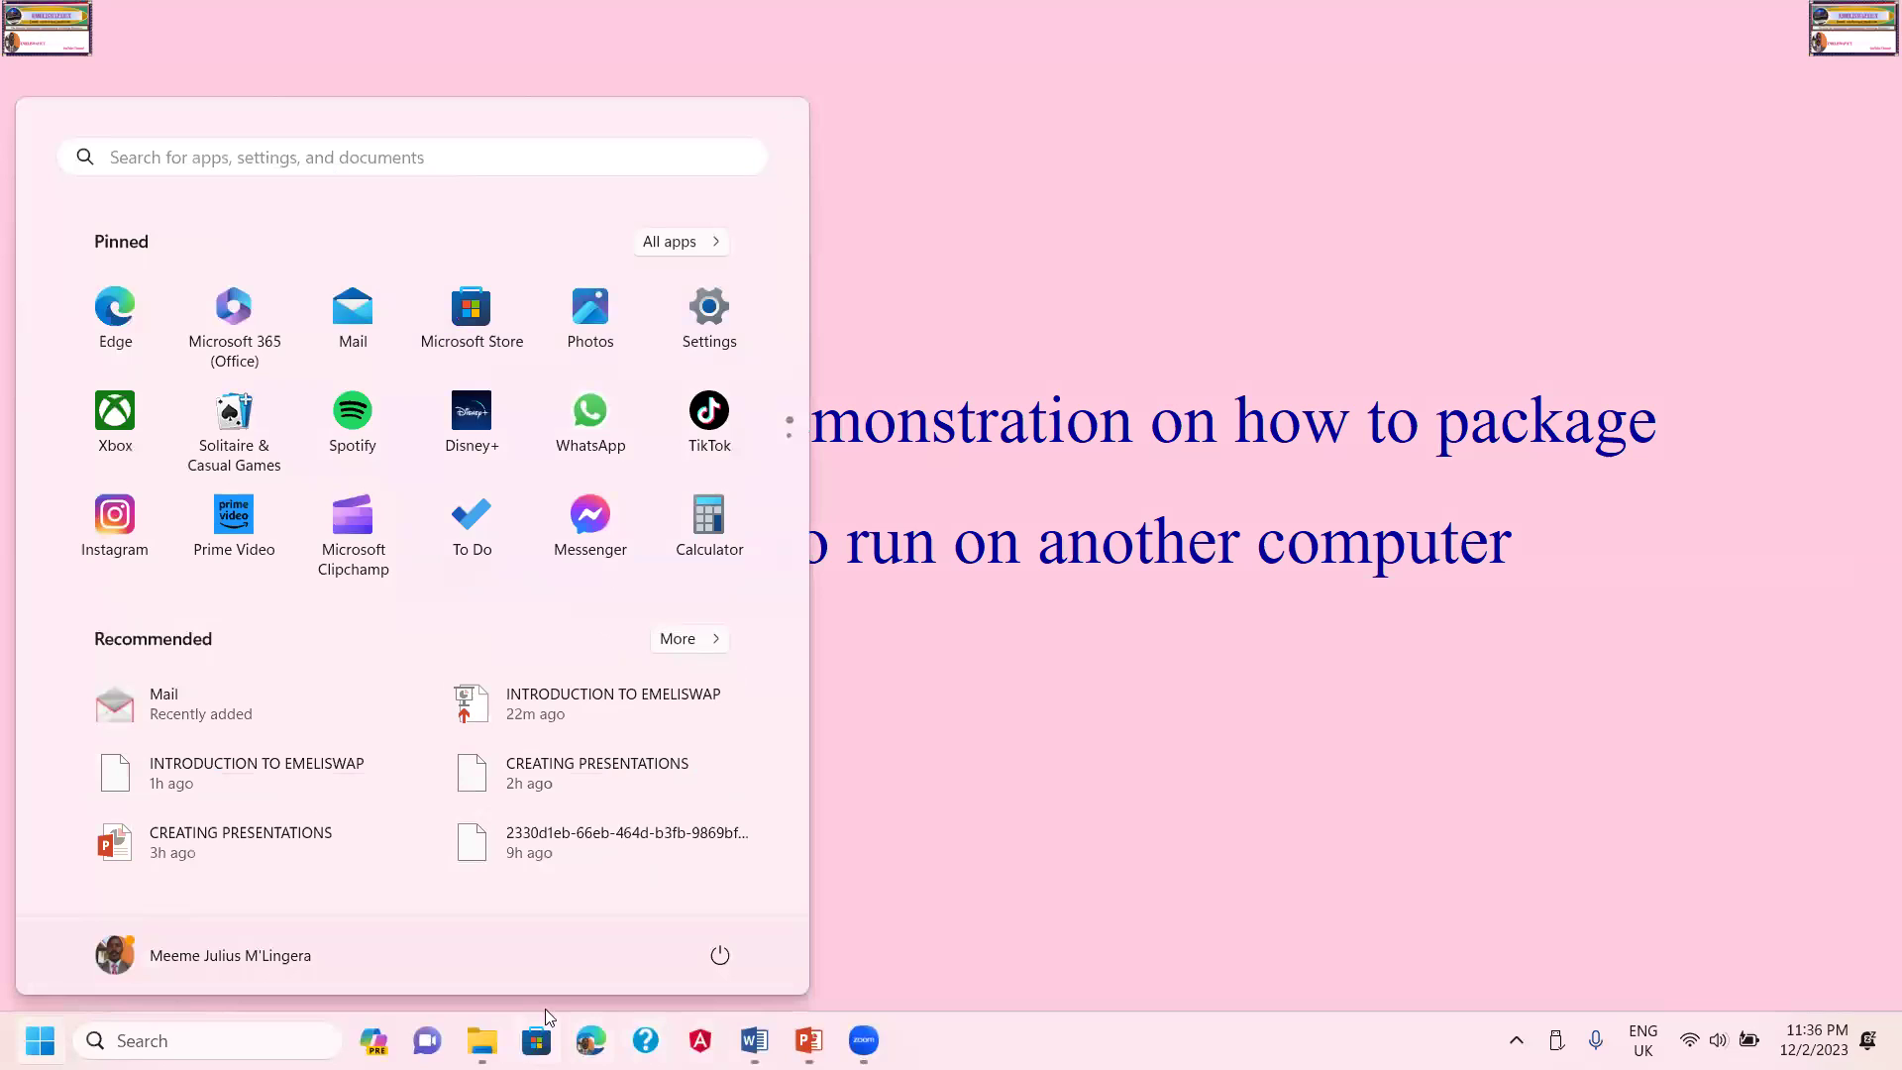
pyautogui.moveTo(482, 1040)
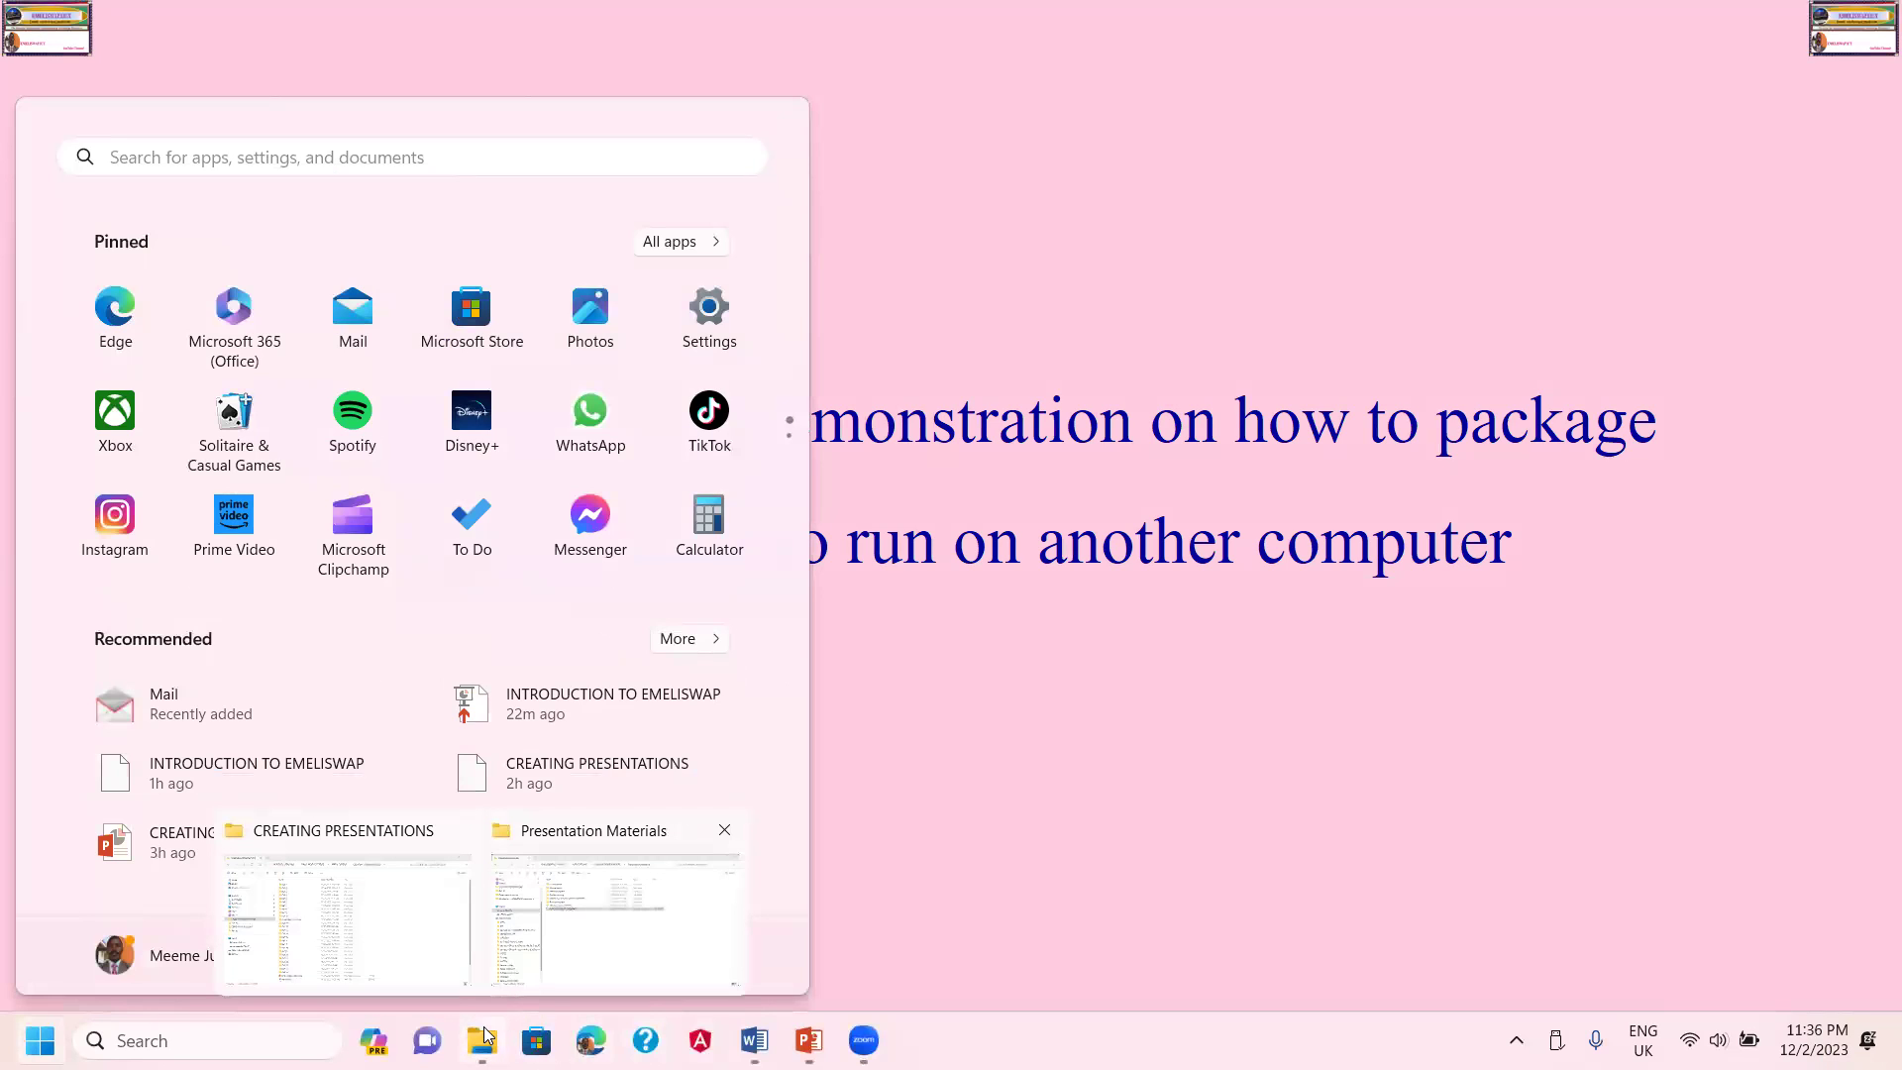
pyautogui.click(540, 842)
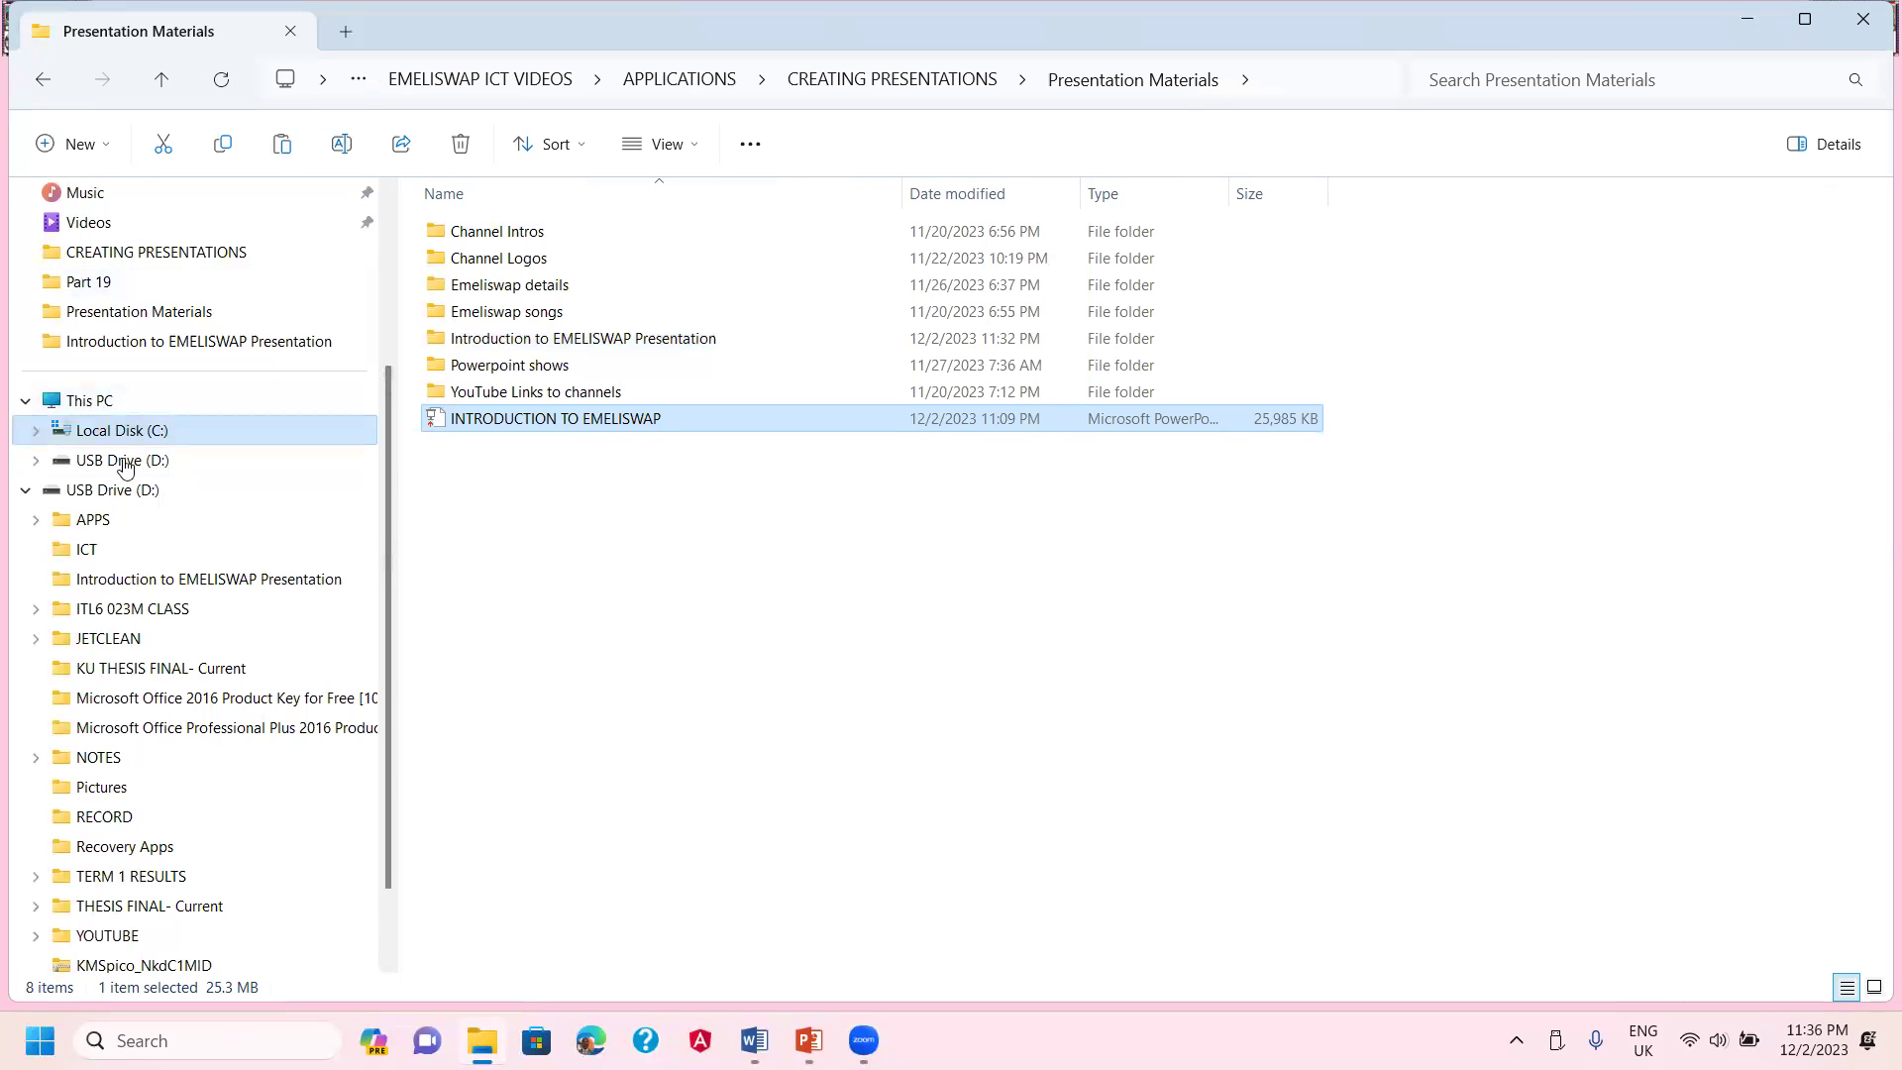
pyautogui.click(87, 401)
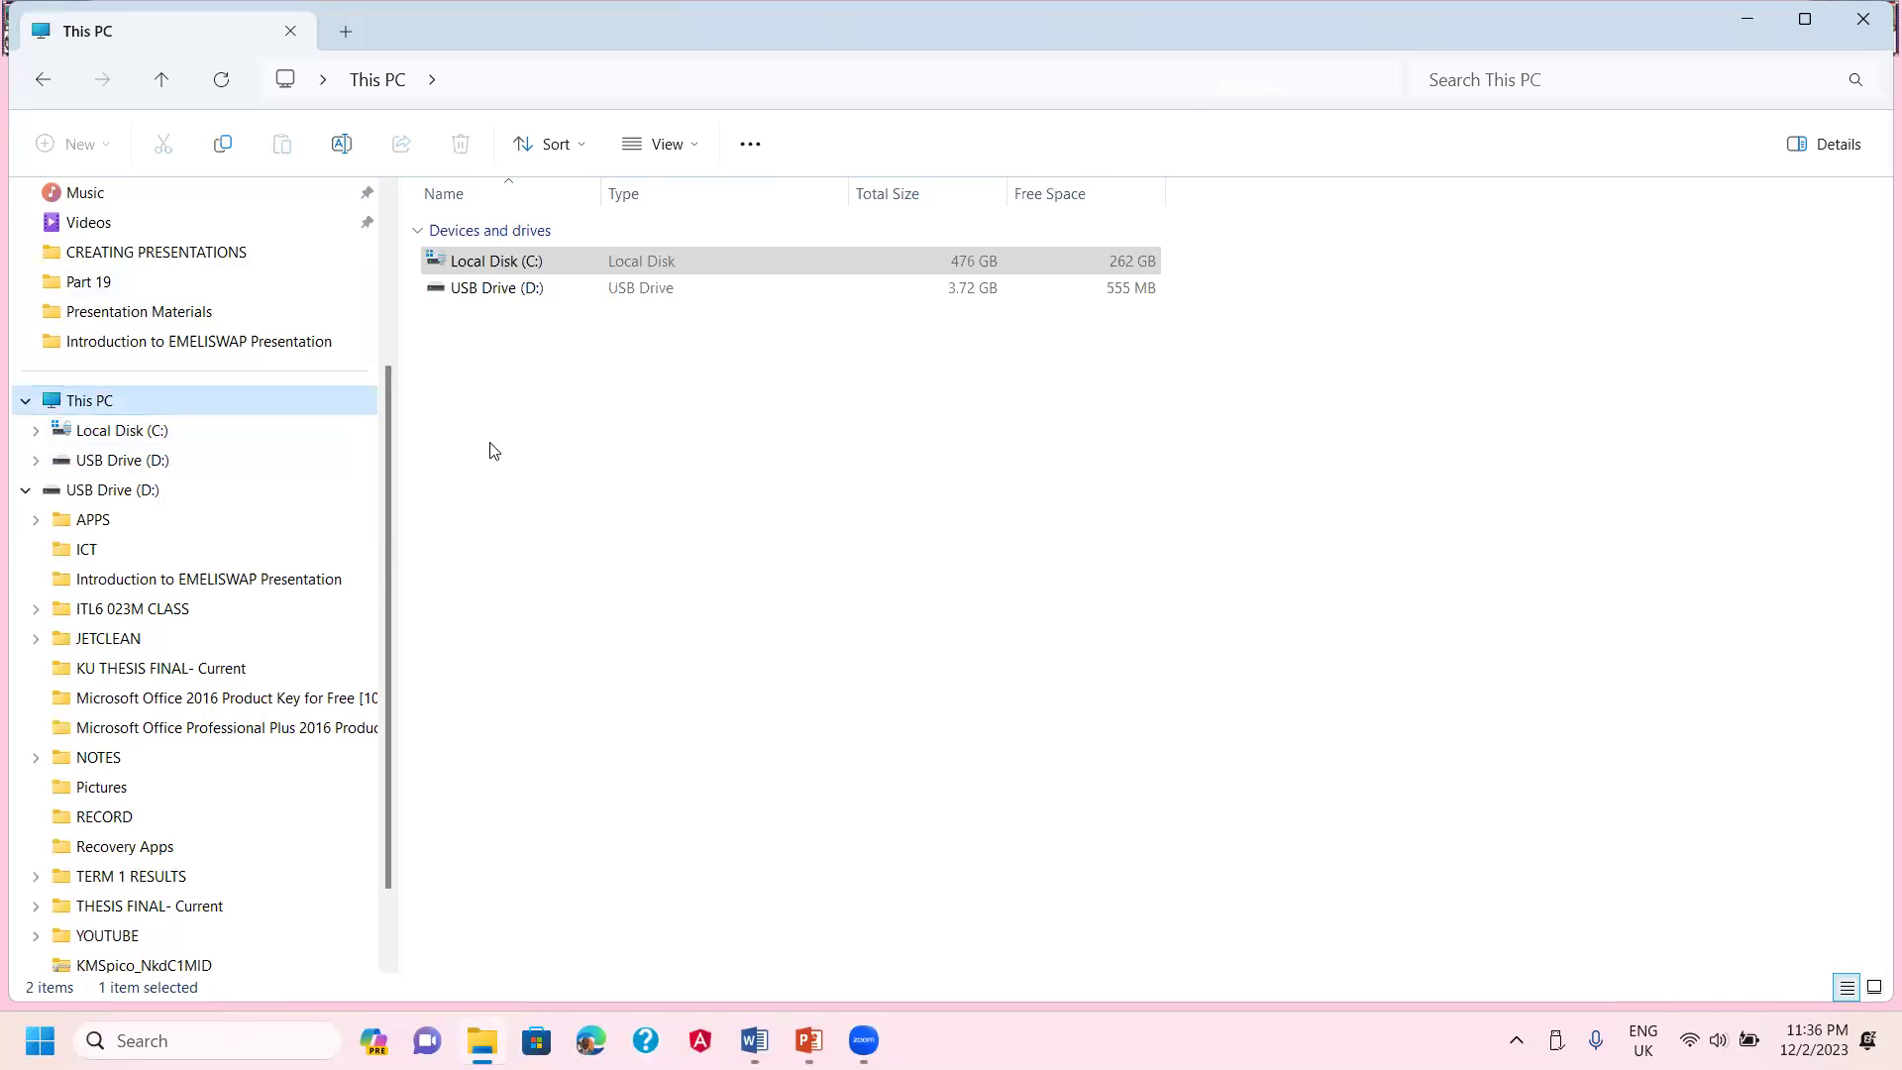
pyautogui.scroll(3, 193, 378)
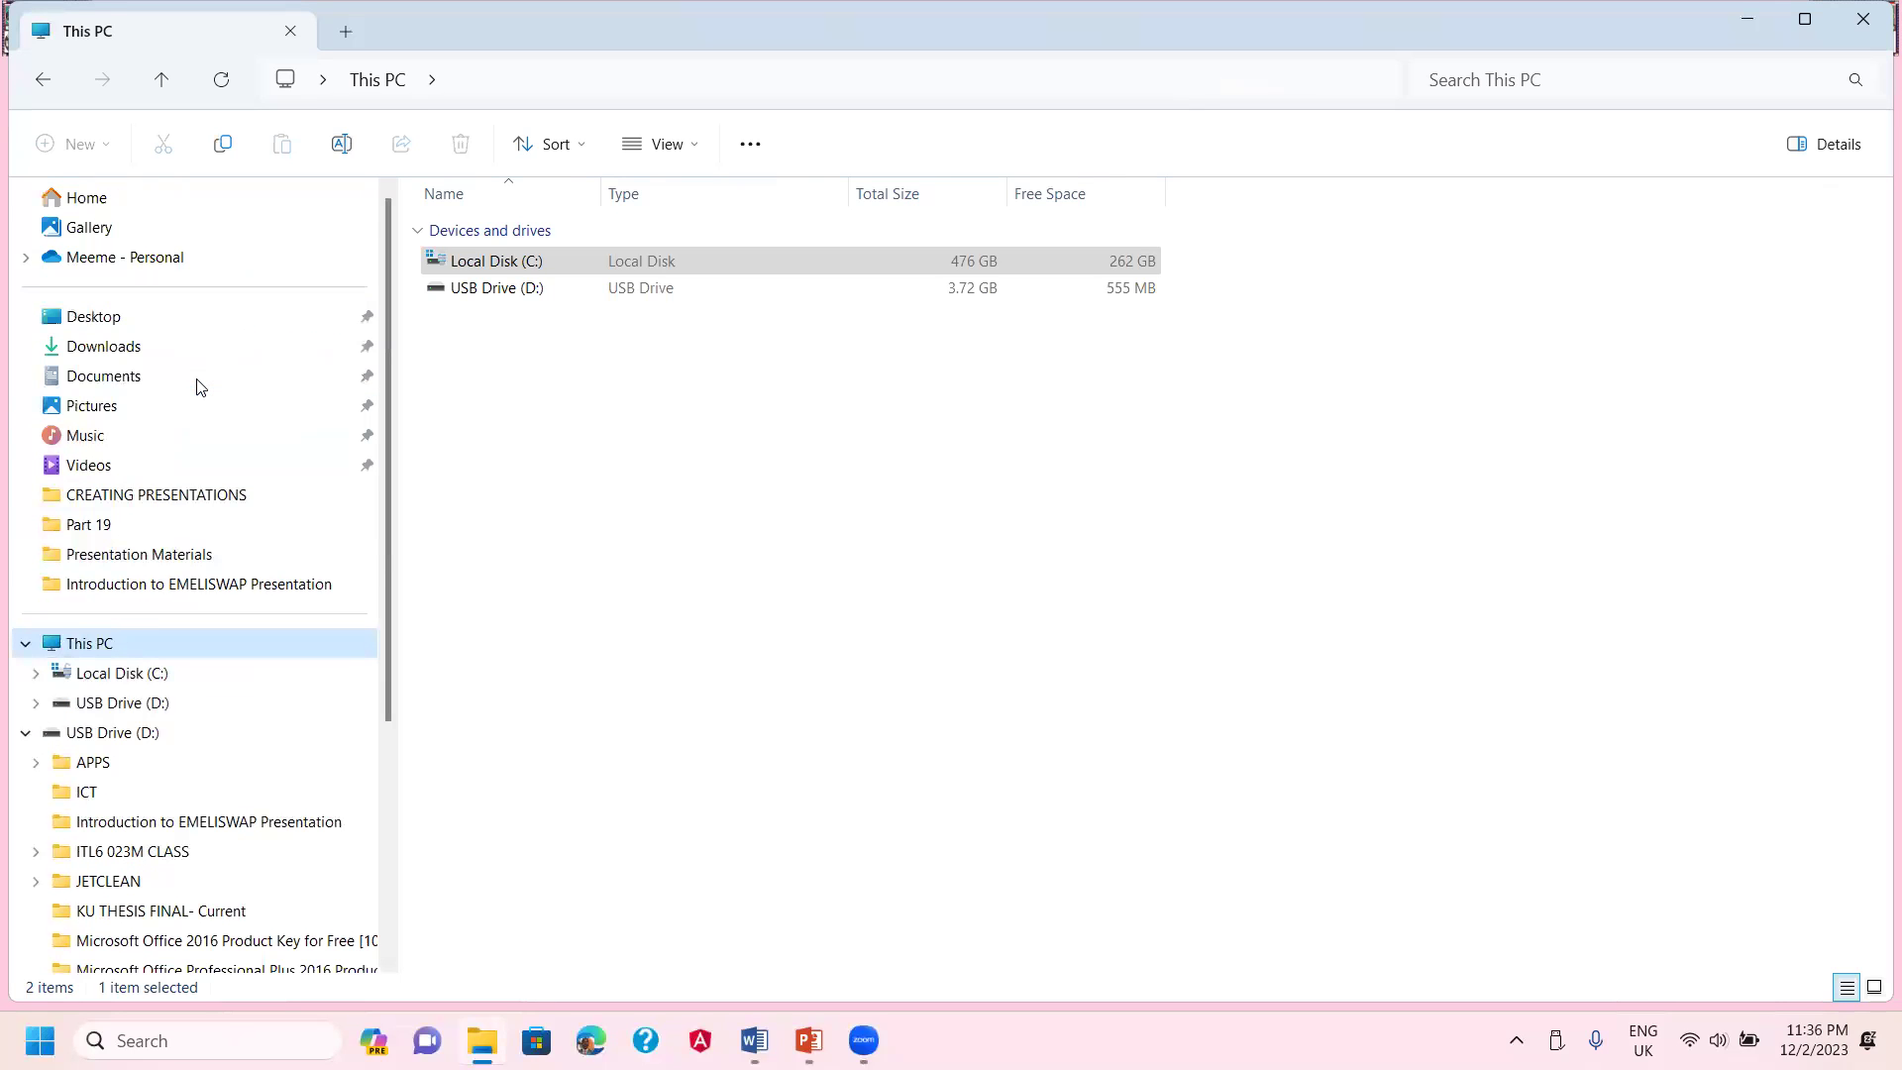
pyautogui.click(88, 318)
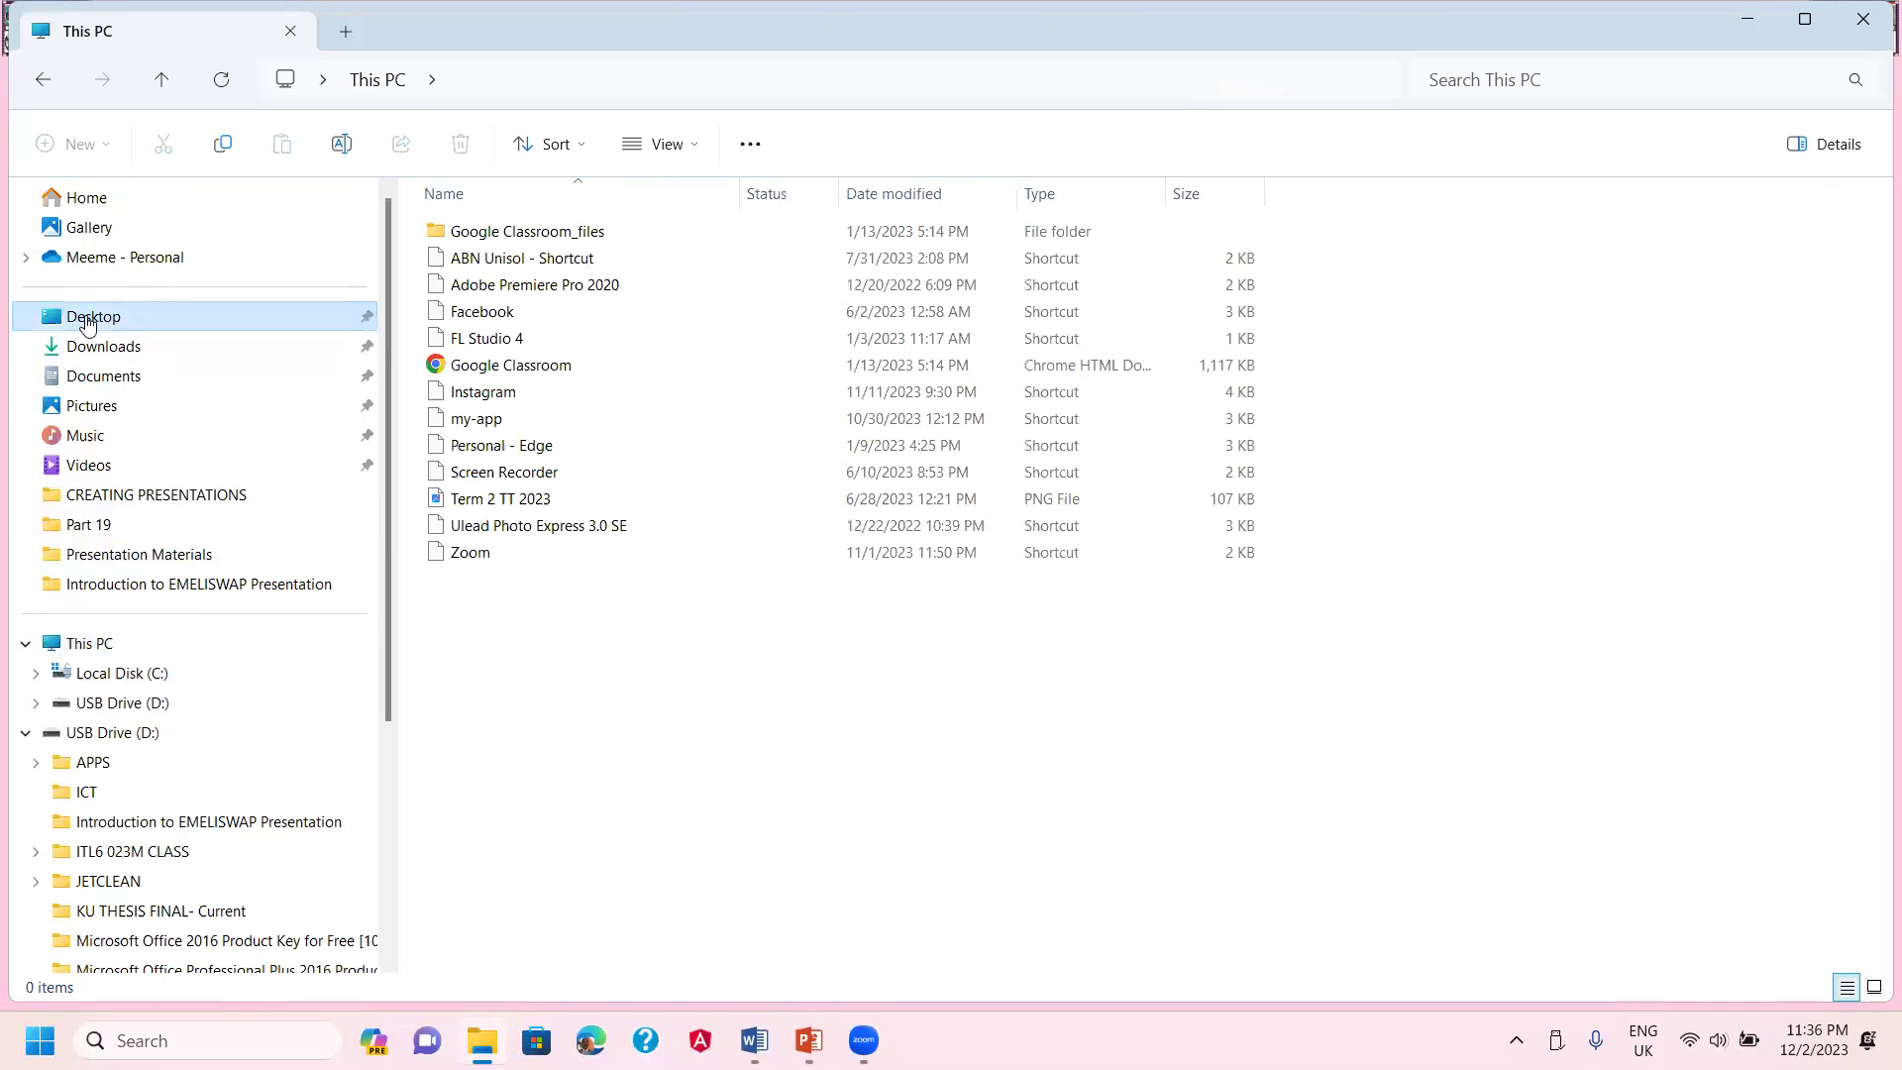
pyautogui.rightClick(552, 627)
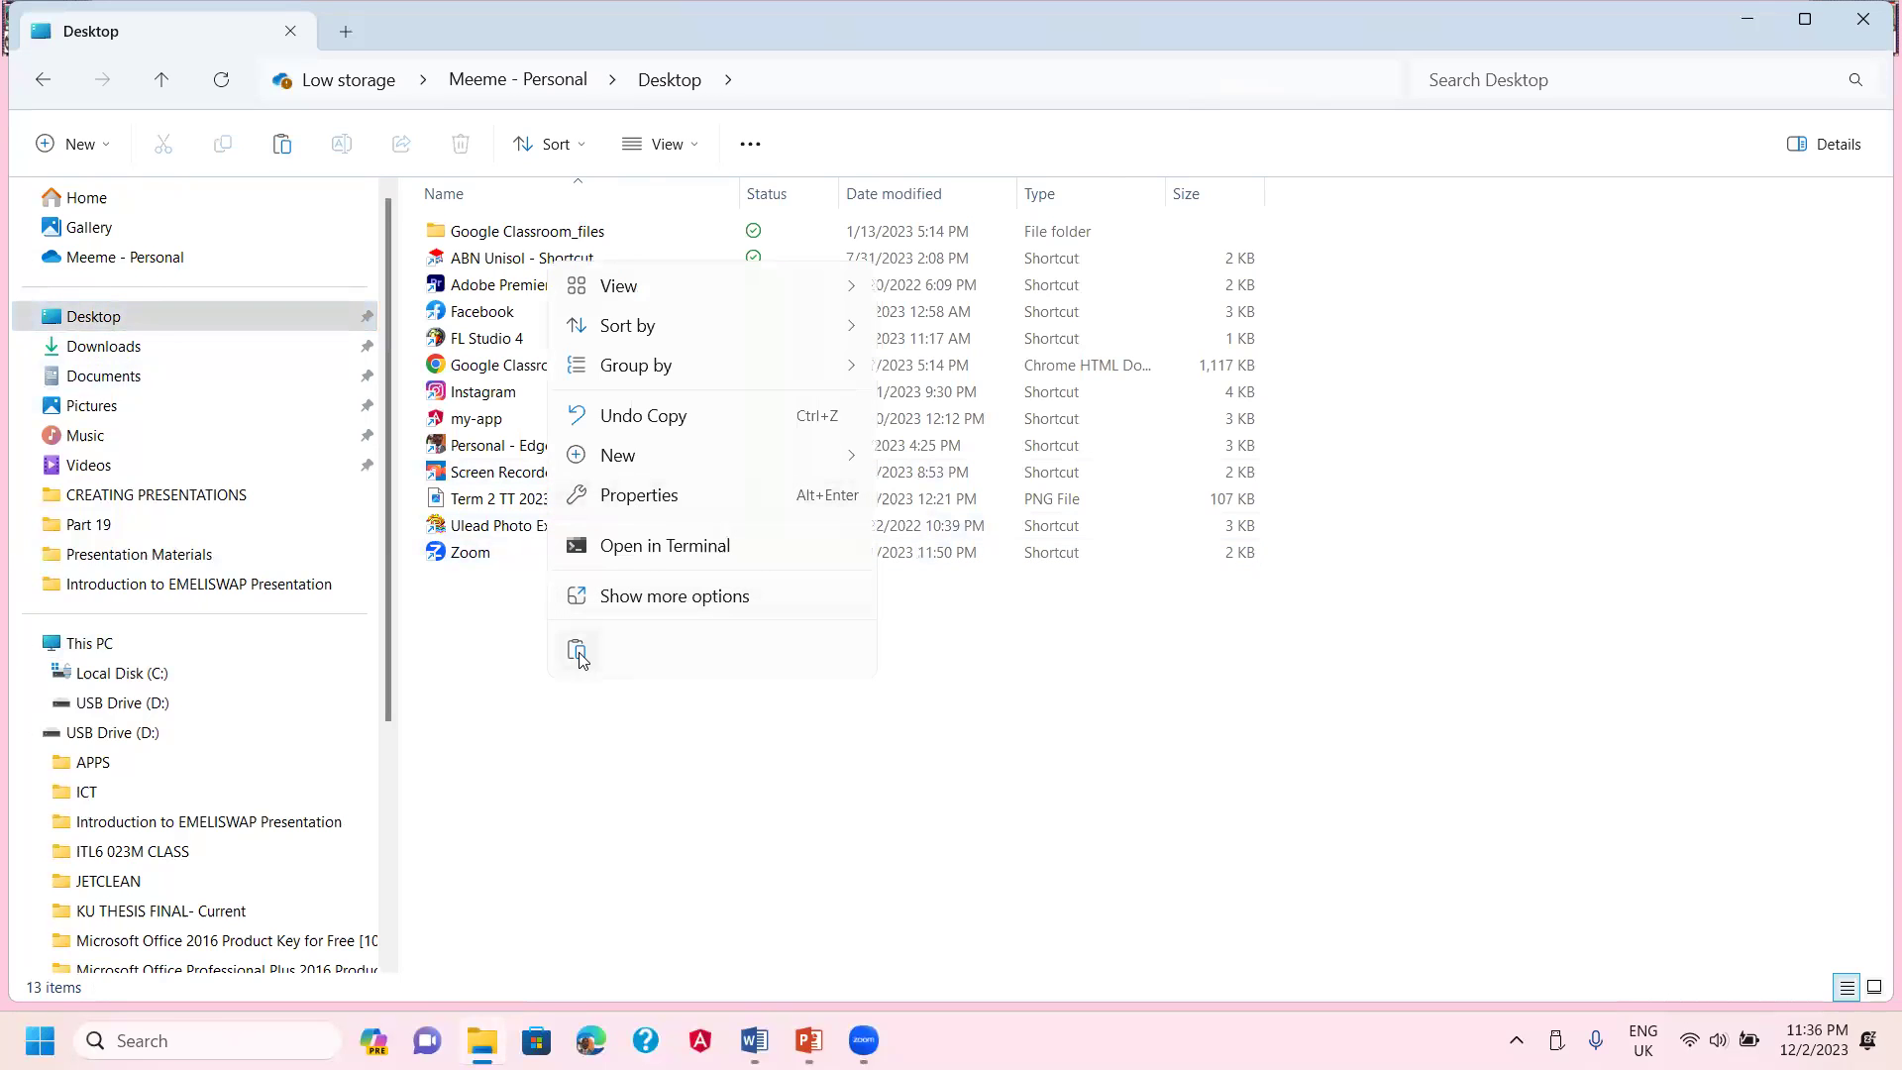
pyautogui.click(579, 653)
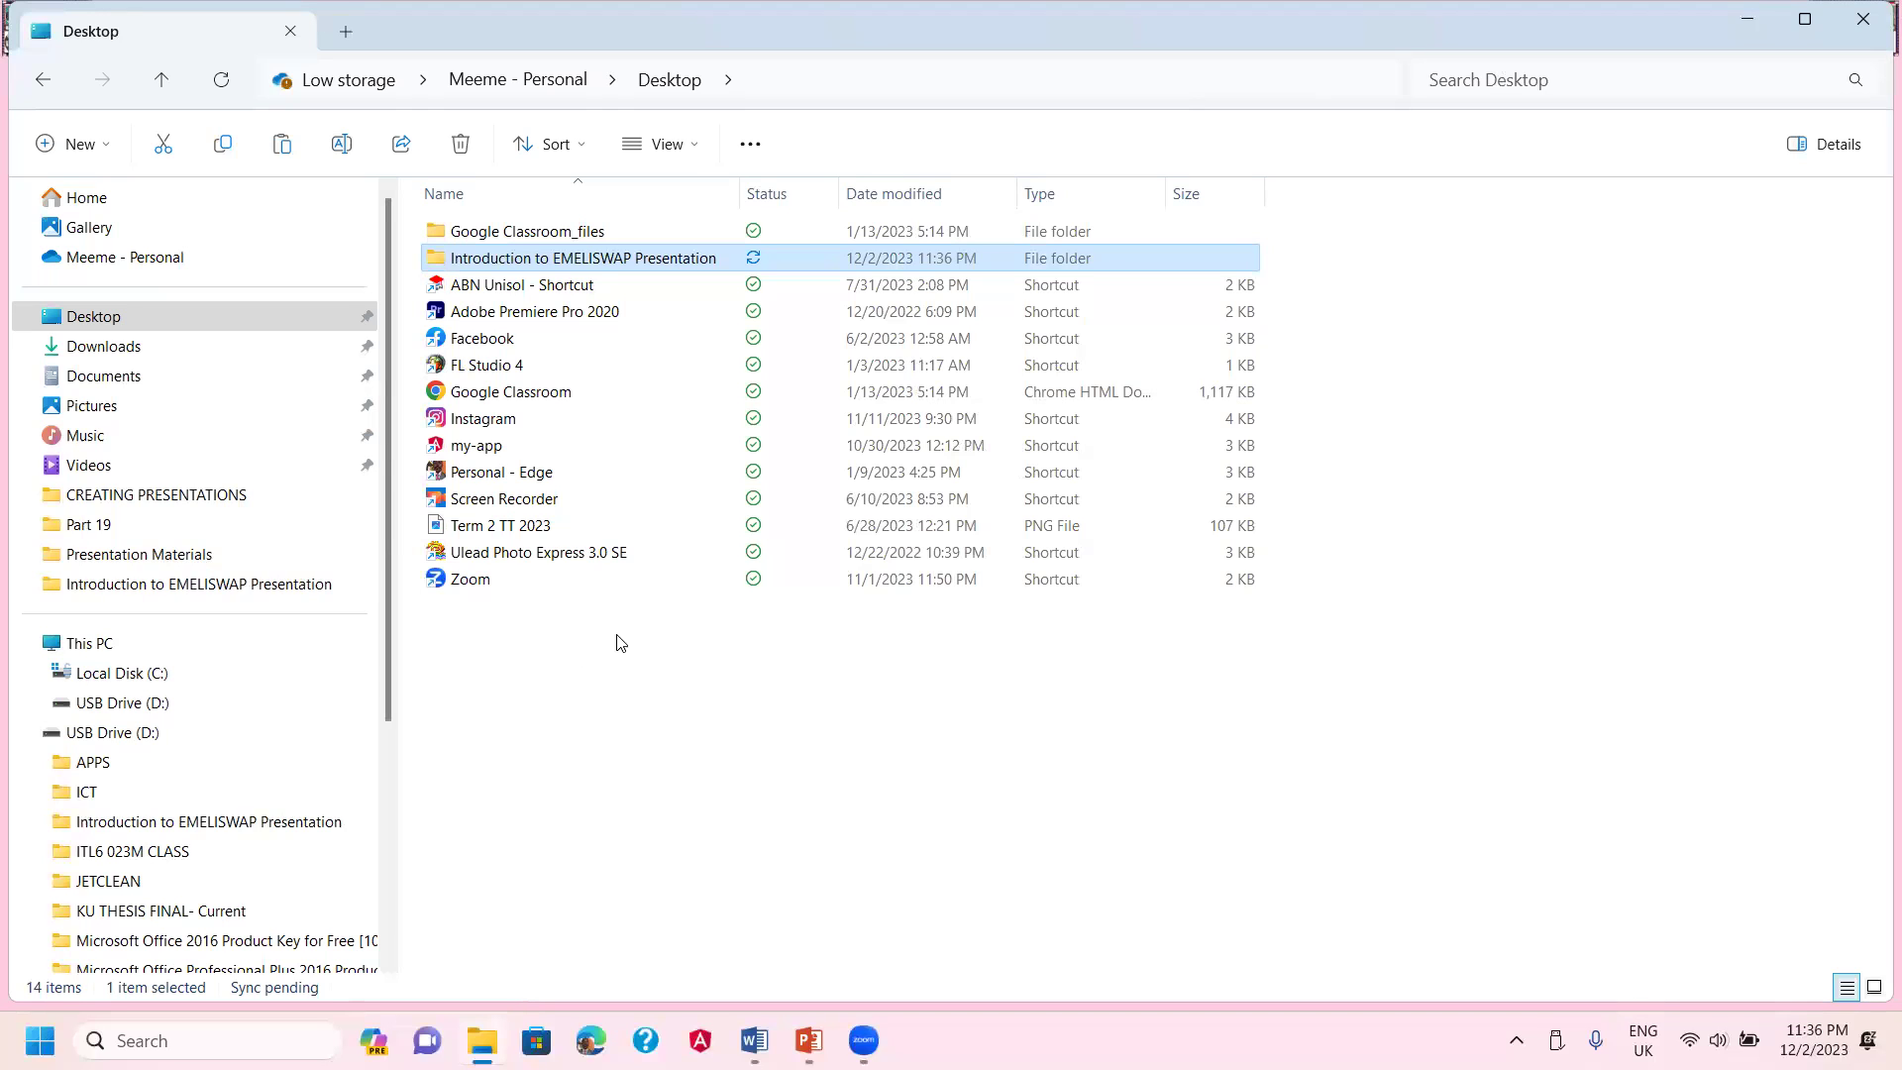
pyautogui.click(684, 764)
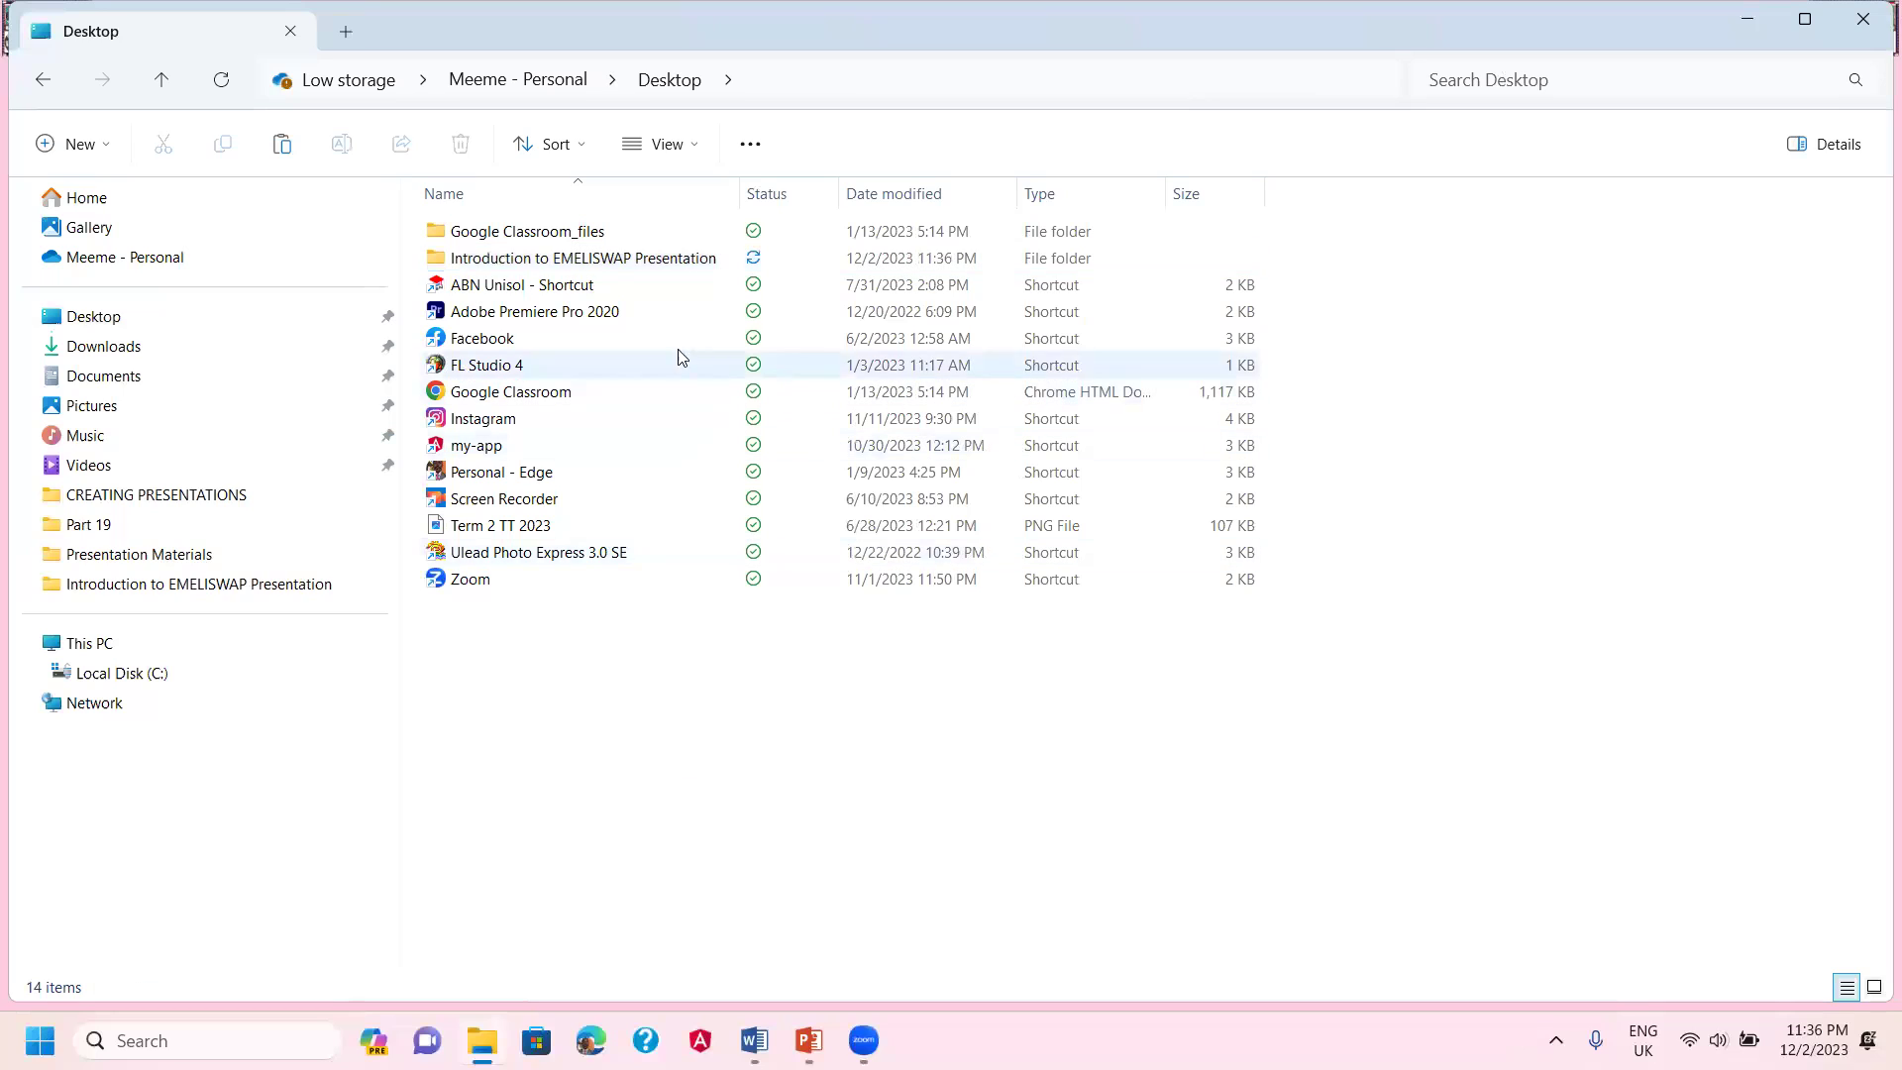
# - Open the Introduction to EMELISWAP Presentation folder on the Desktop
pyautogui.click(653, 268)
pyautogui.rightClick(652, 268)
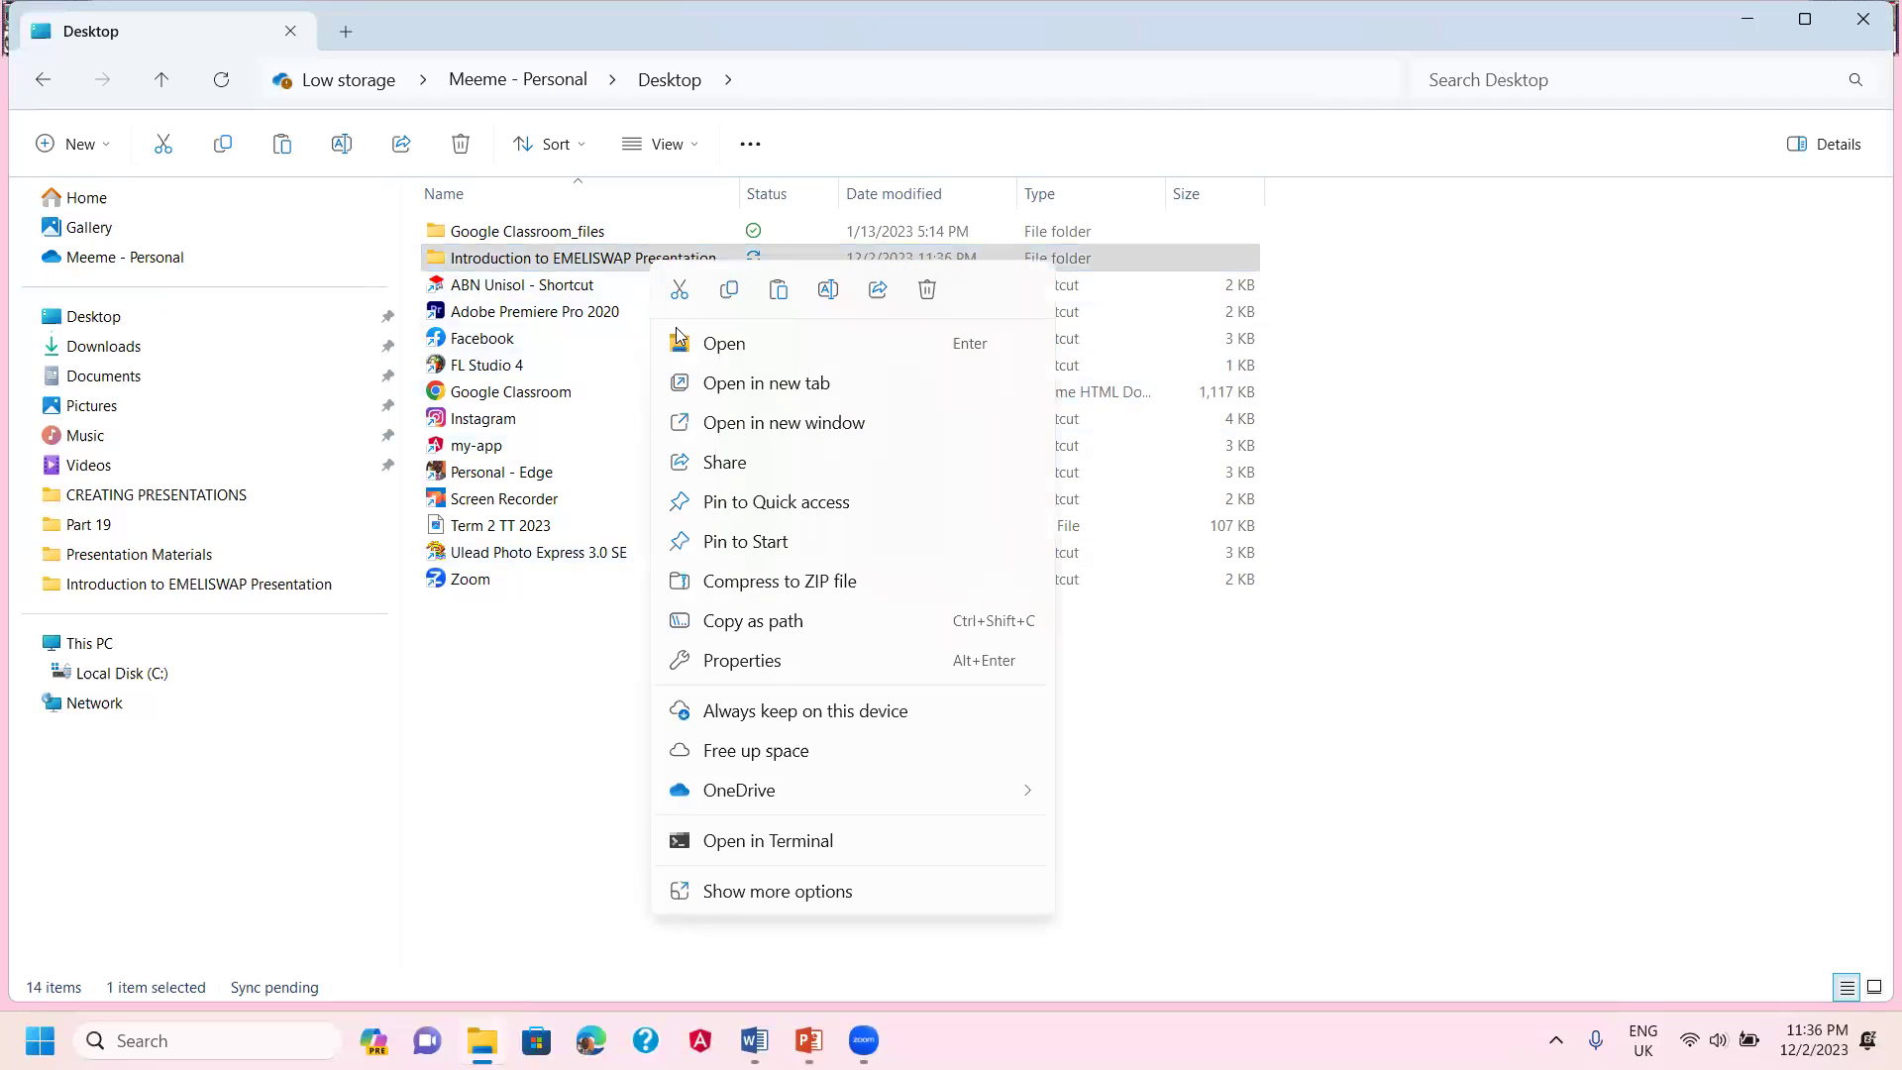
pyautogui.click(564, 849)
pyautogui.click(628, 259)
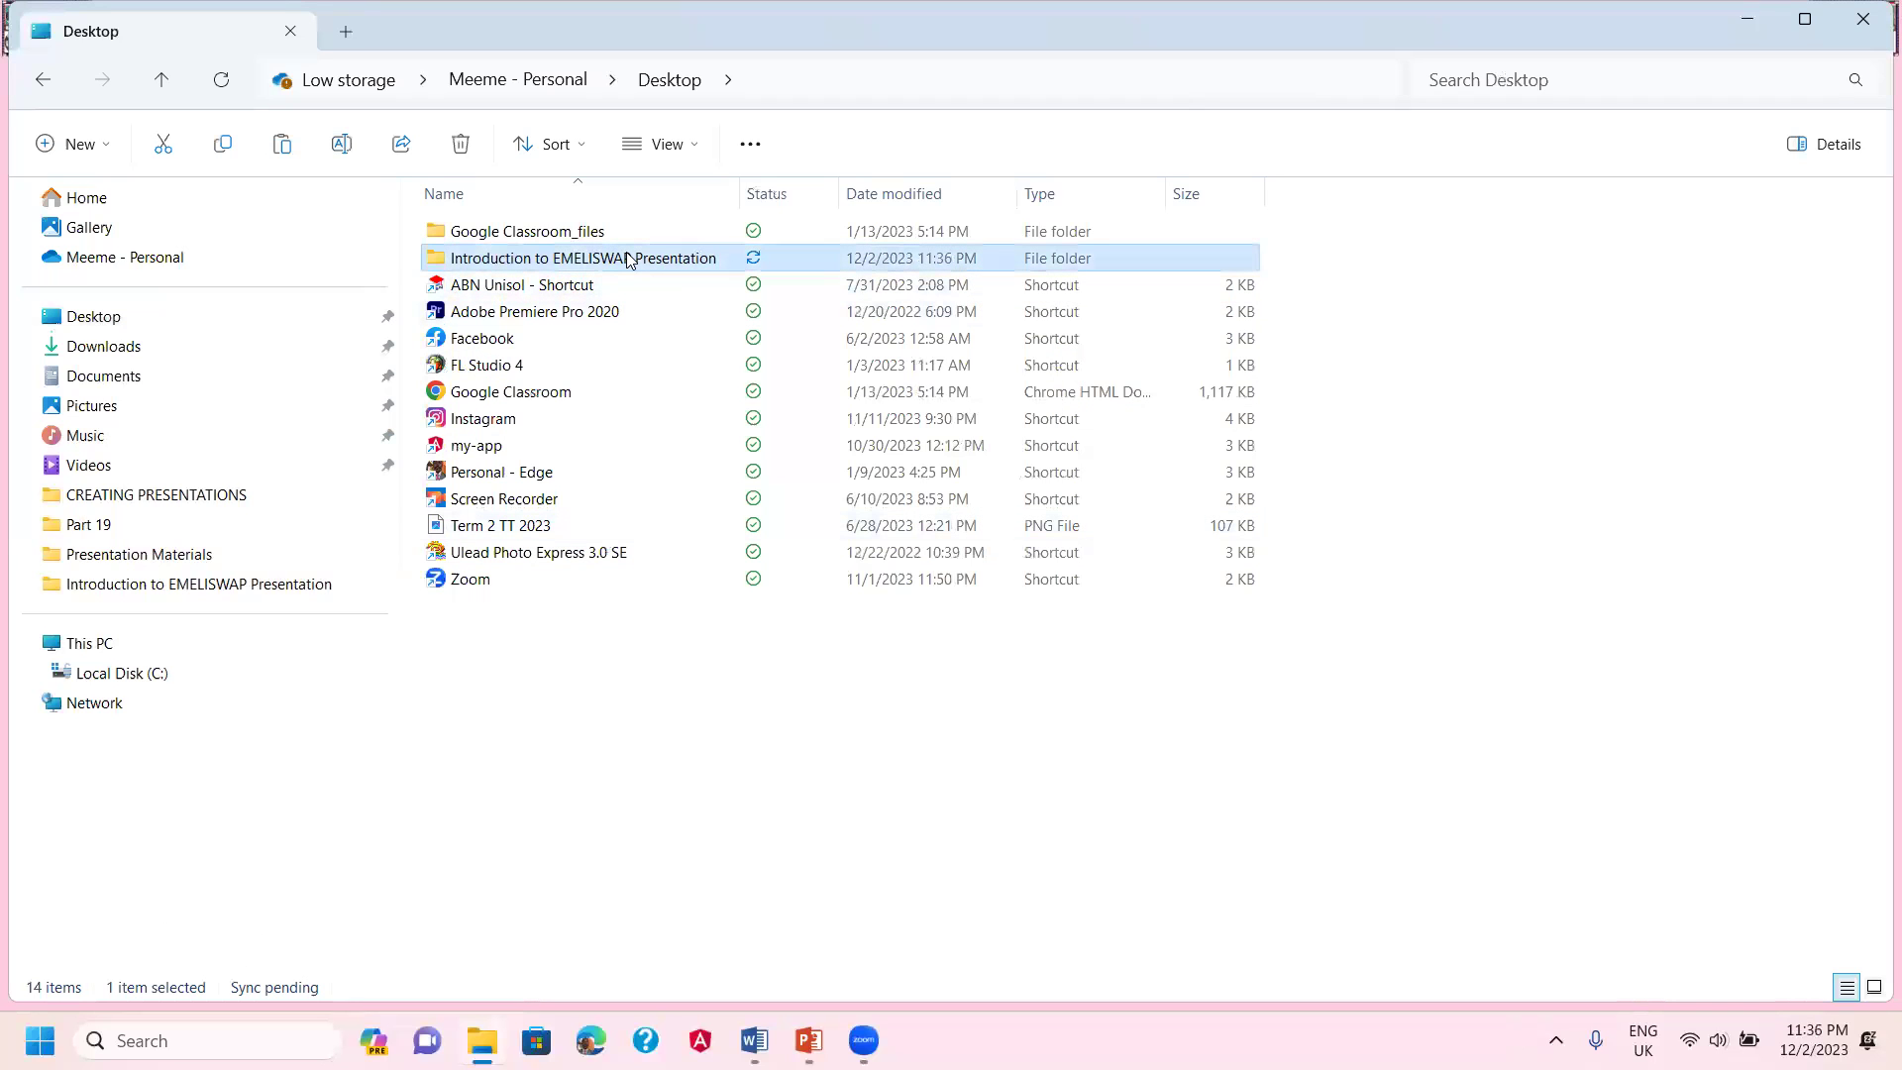
pyautogui.rightClick(628, 260)
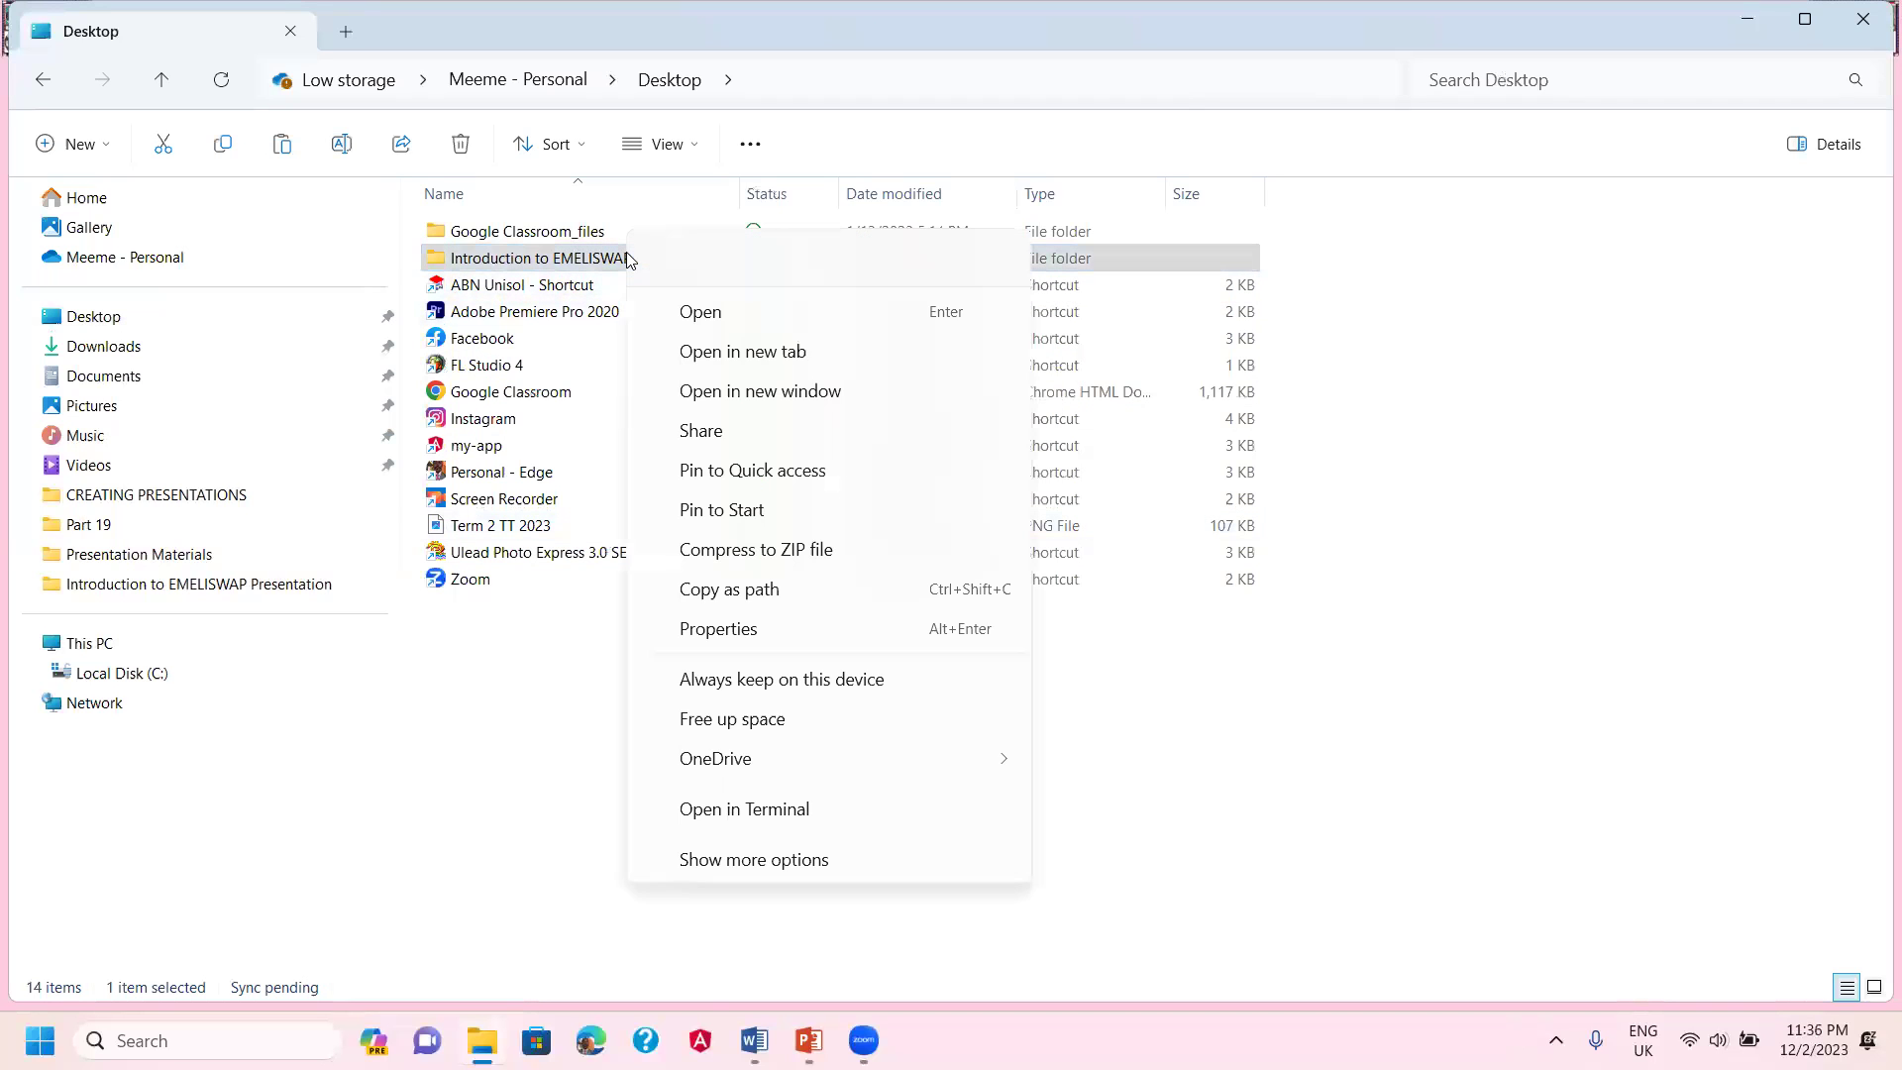
pyautogui.click(708, 319)
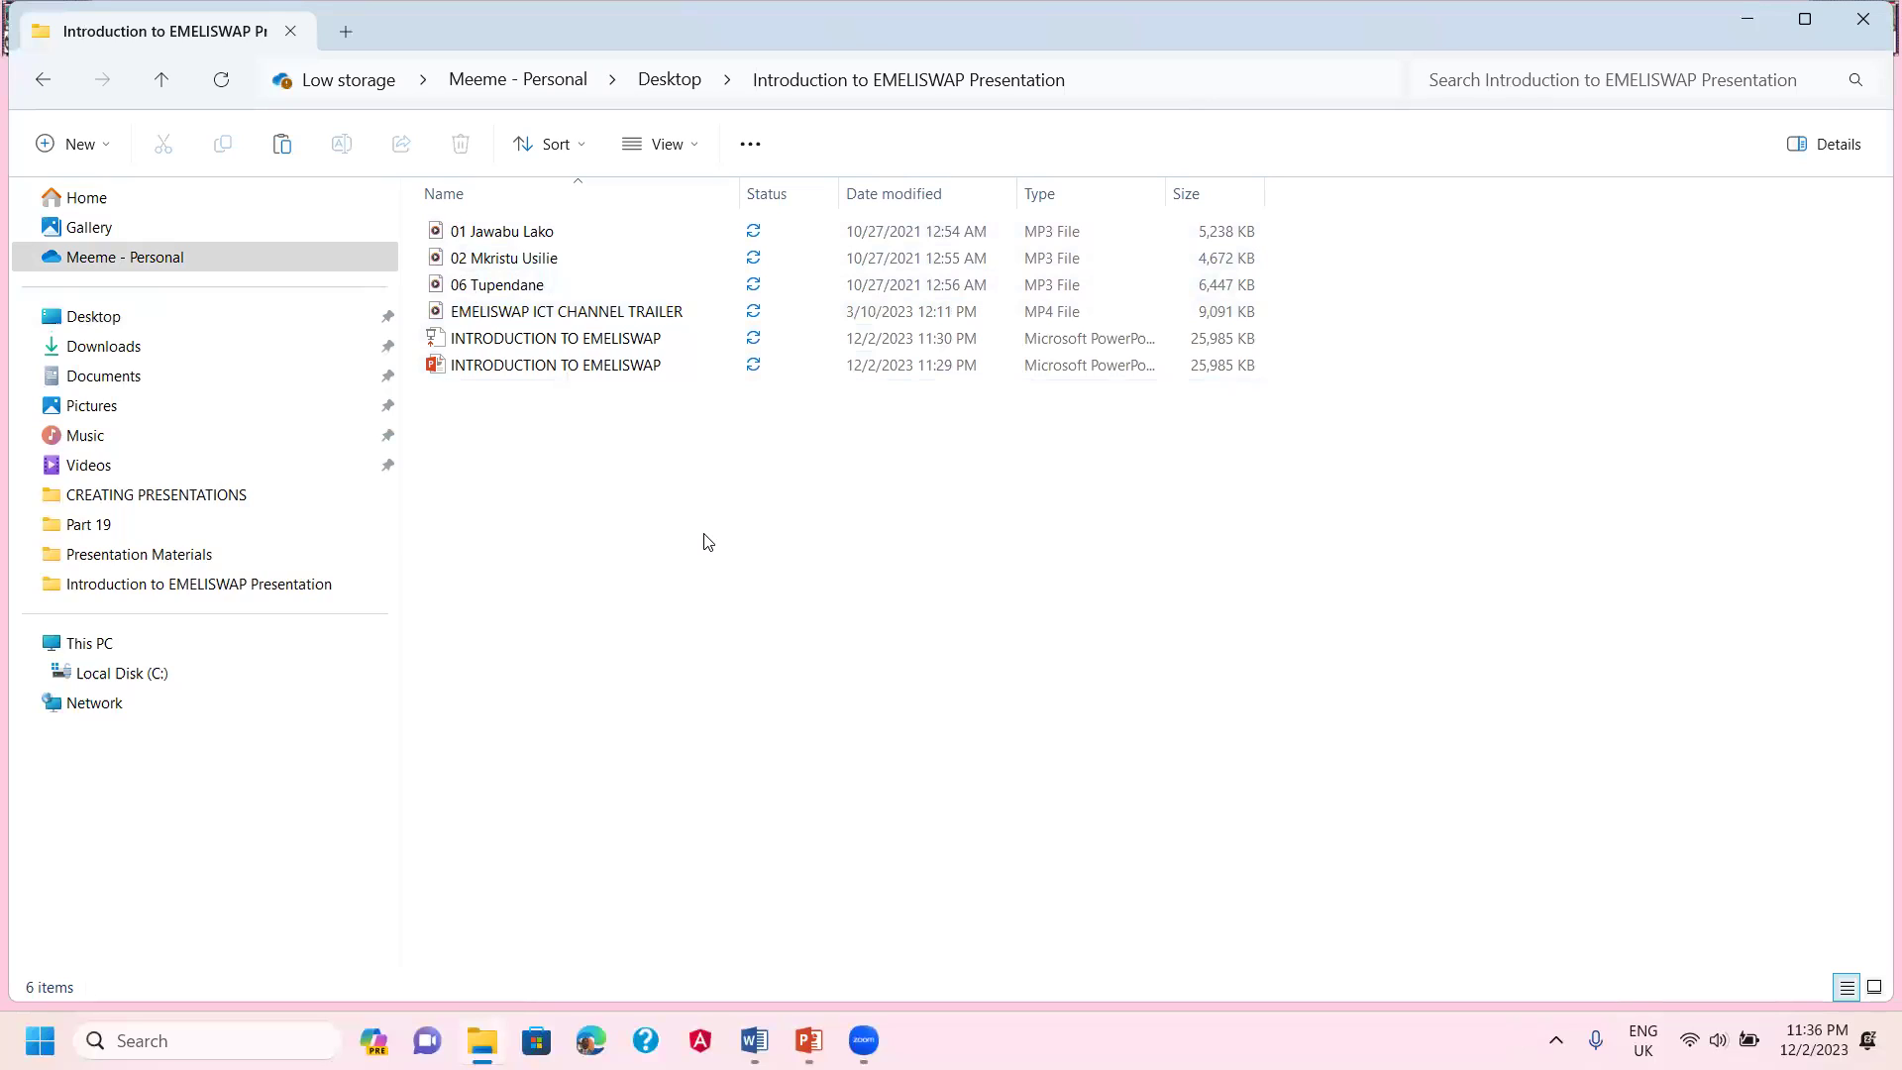
# - Run the INTRODUCTION TO EMELISWAP PowerPoint show from the Desktop folder and advance to its Table of Contents slide
pyautogui.click(617, 376)
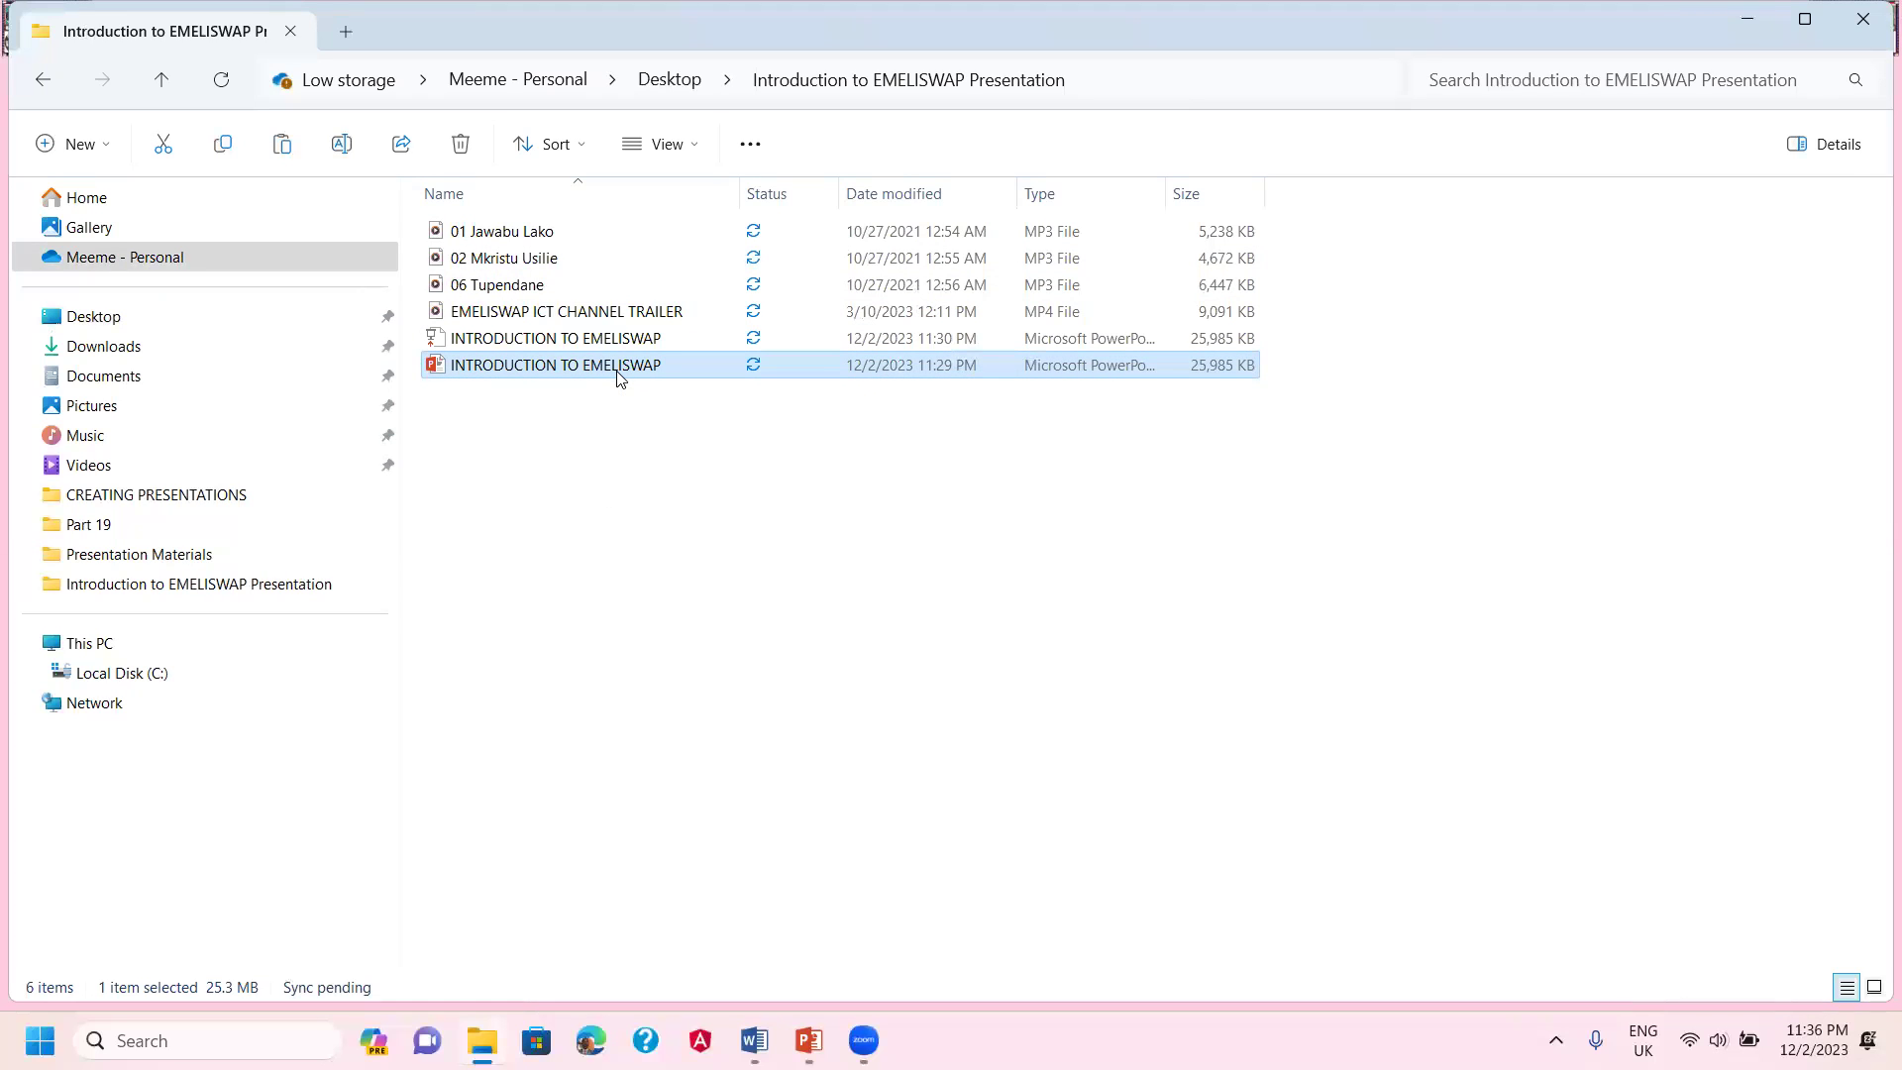
pyautogui.click(560, 342)
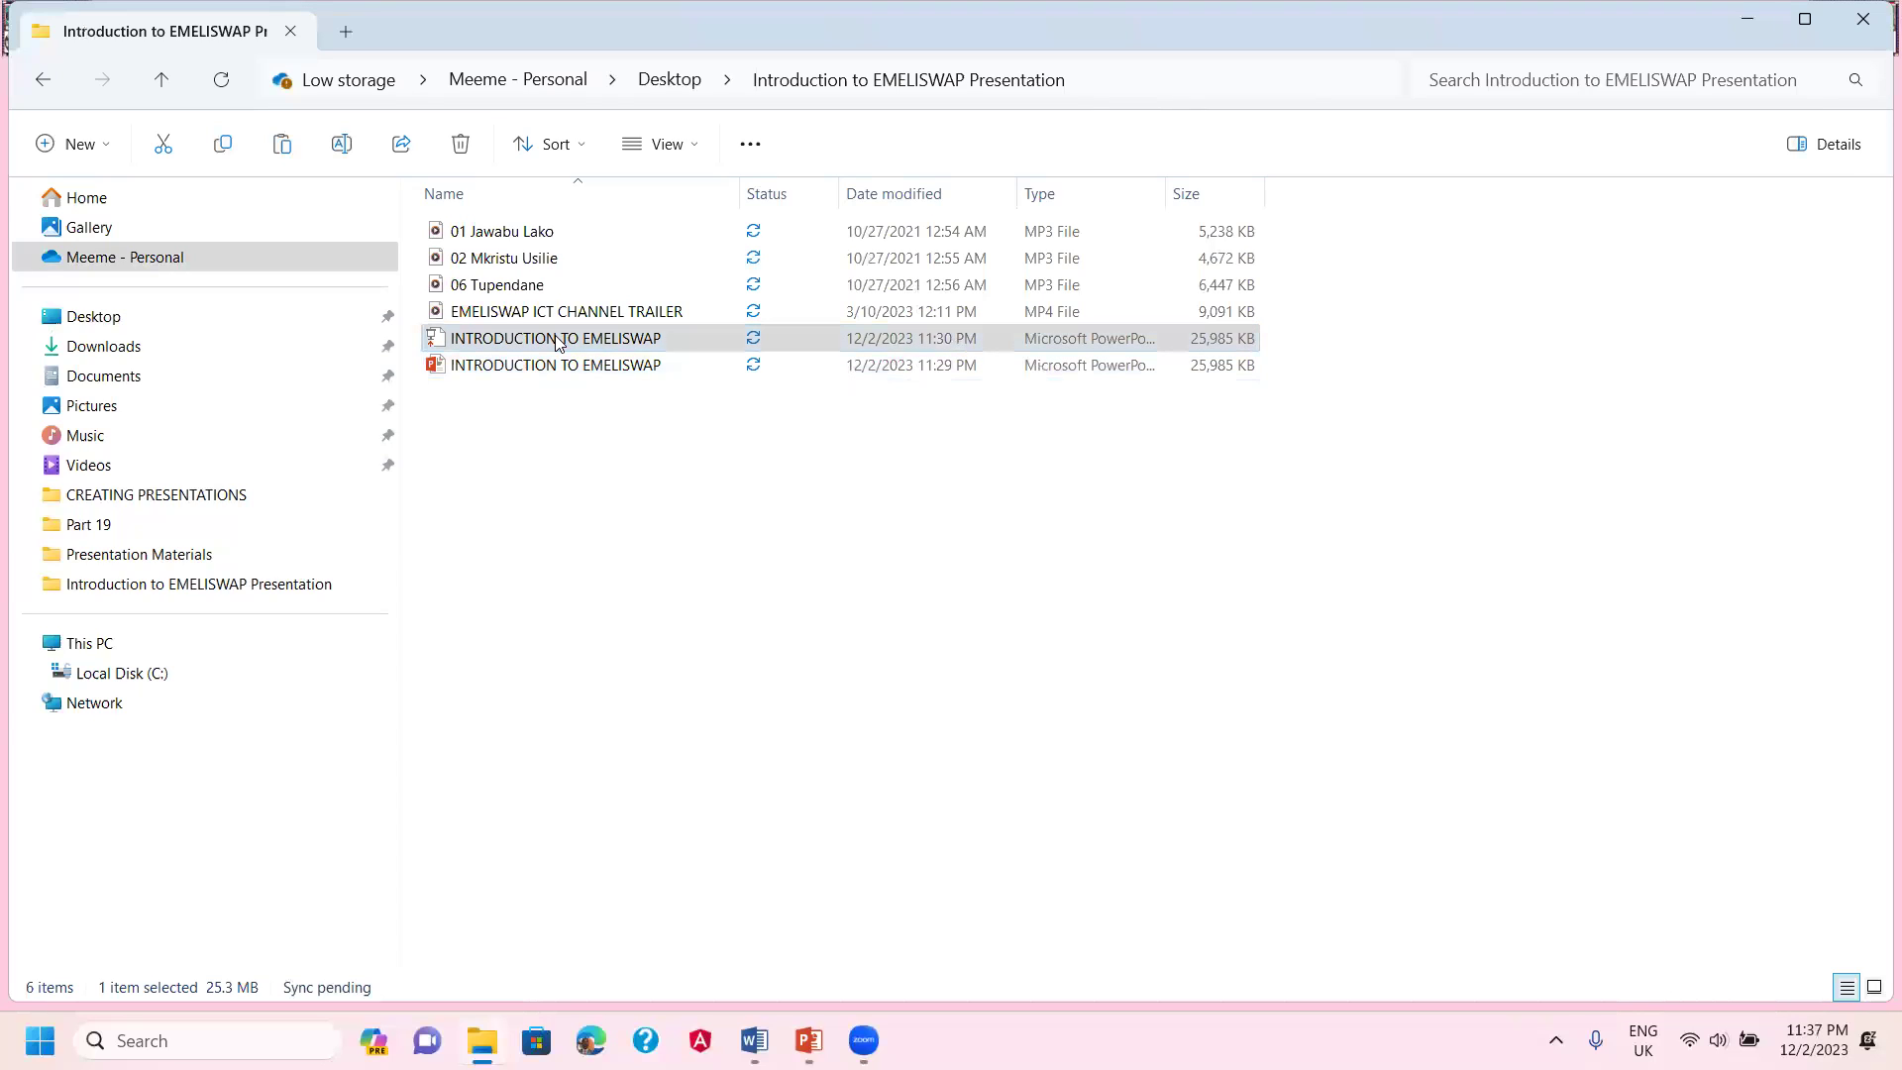
pyautogui.rightClick(558, 342)
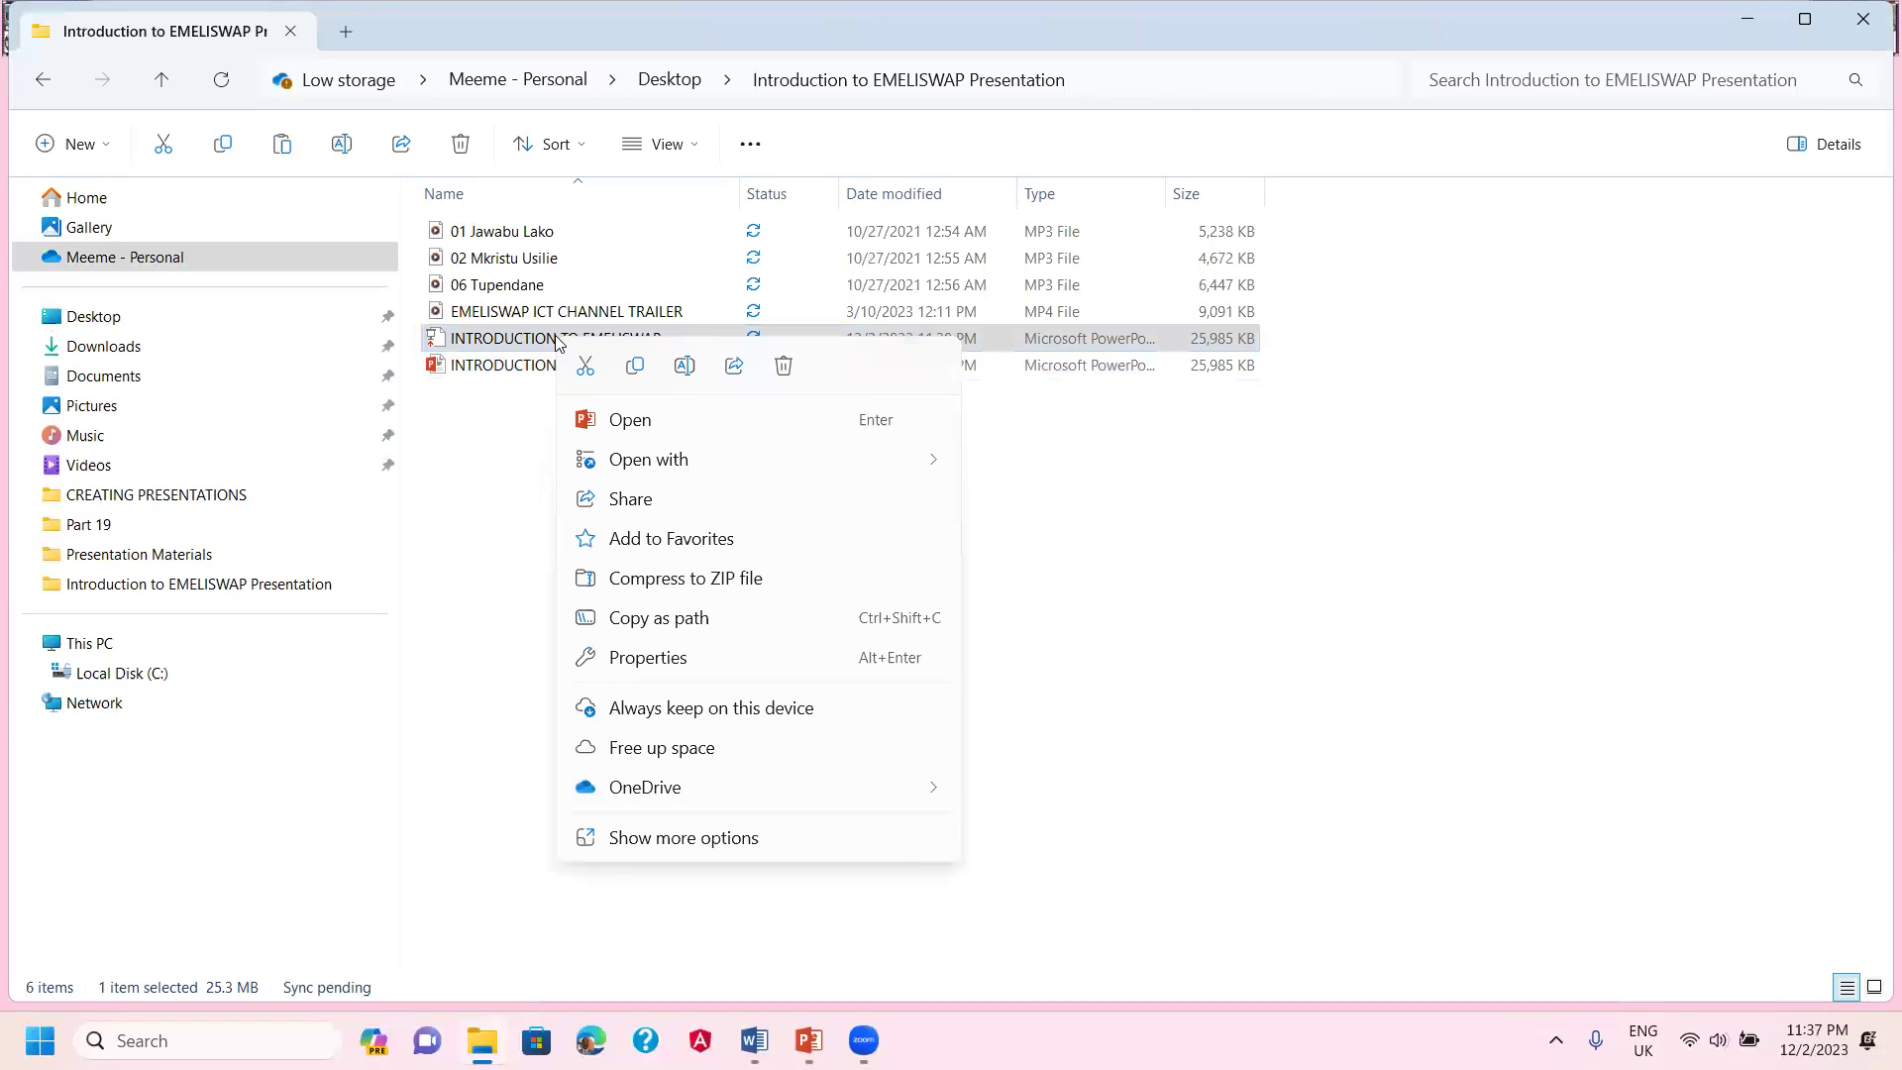
pyautogui.click(639, 430)
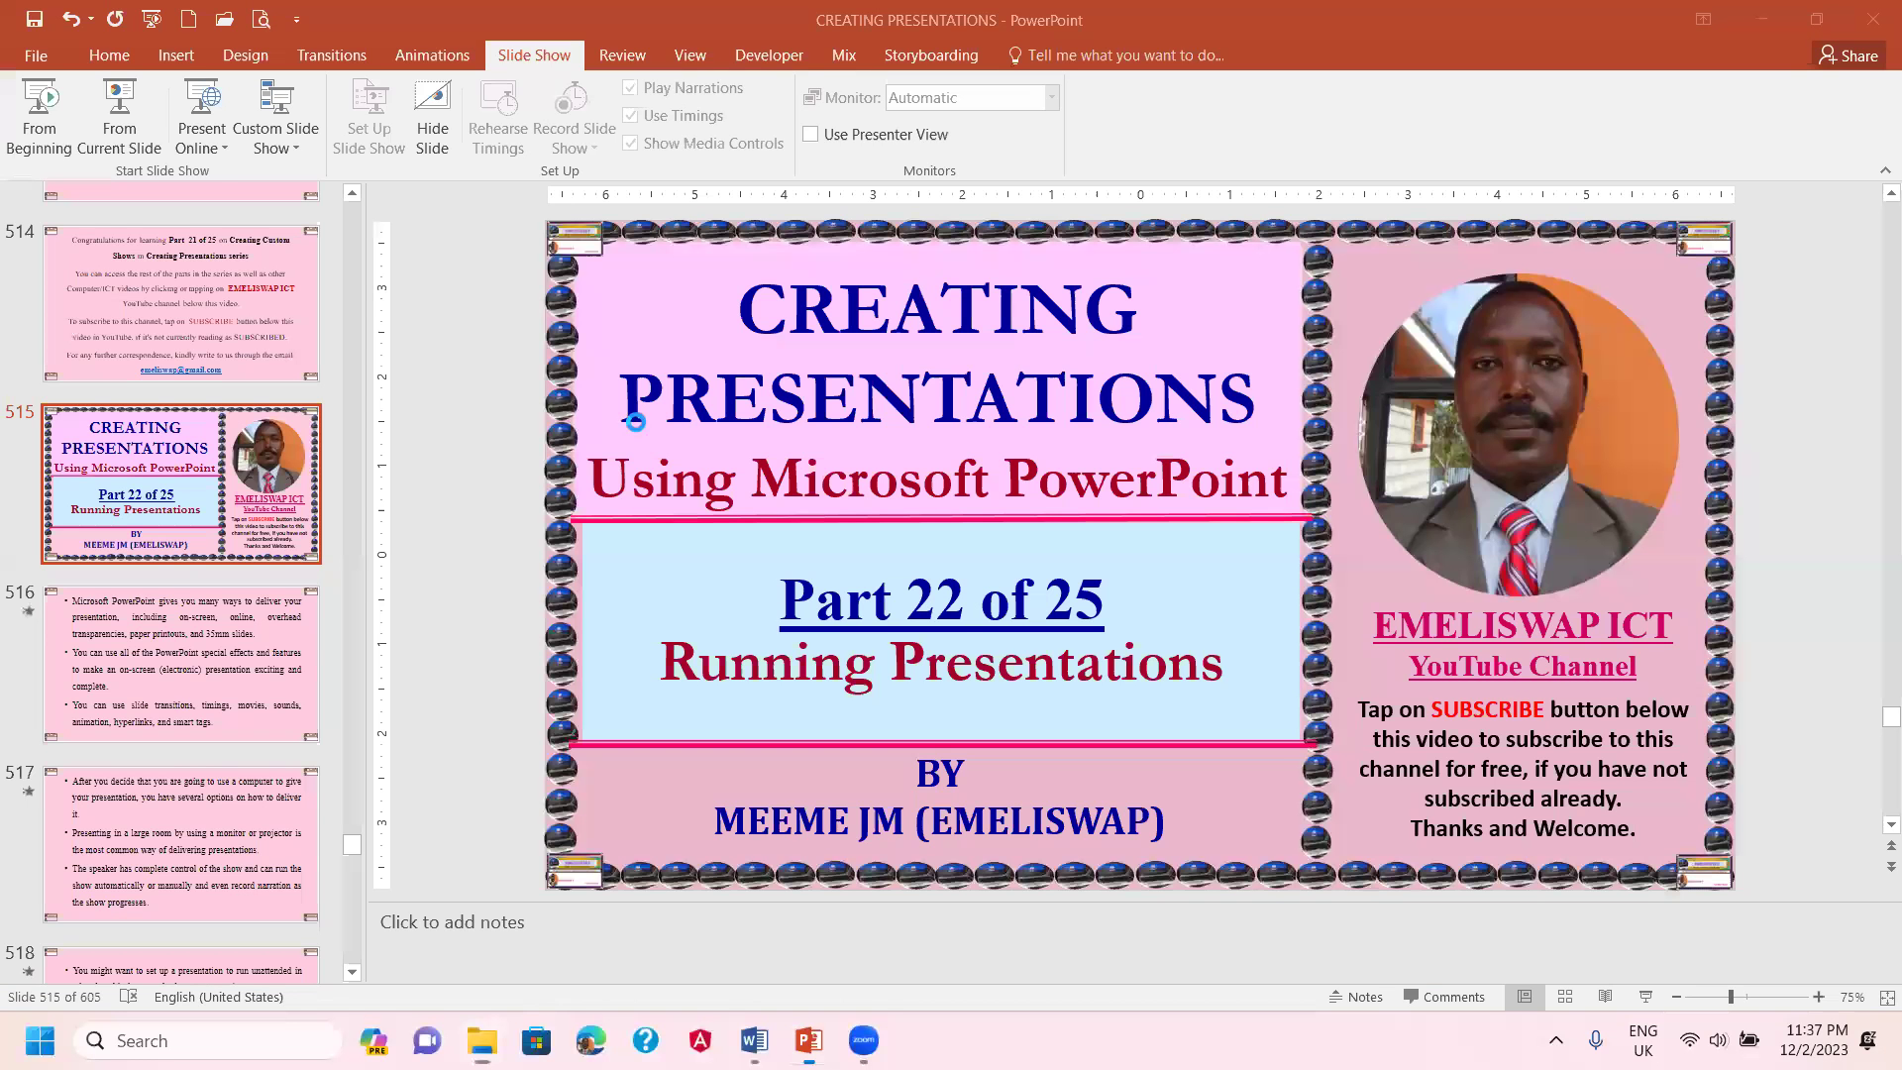
pyautogui.press('F5')
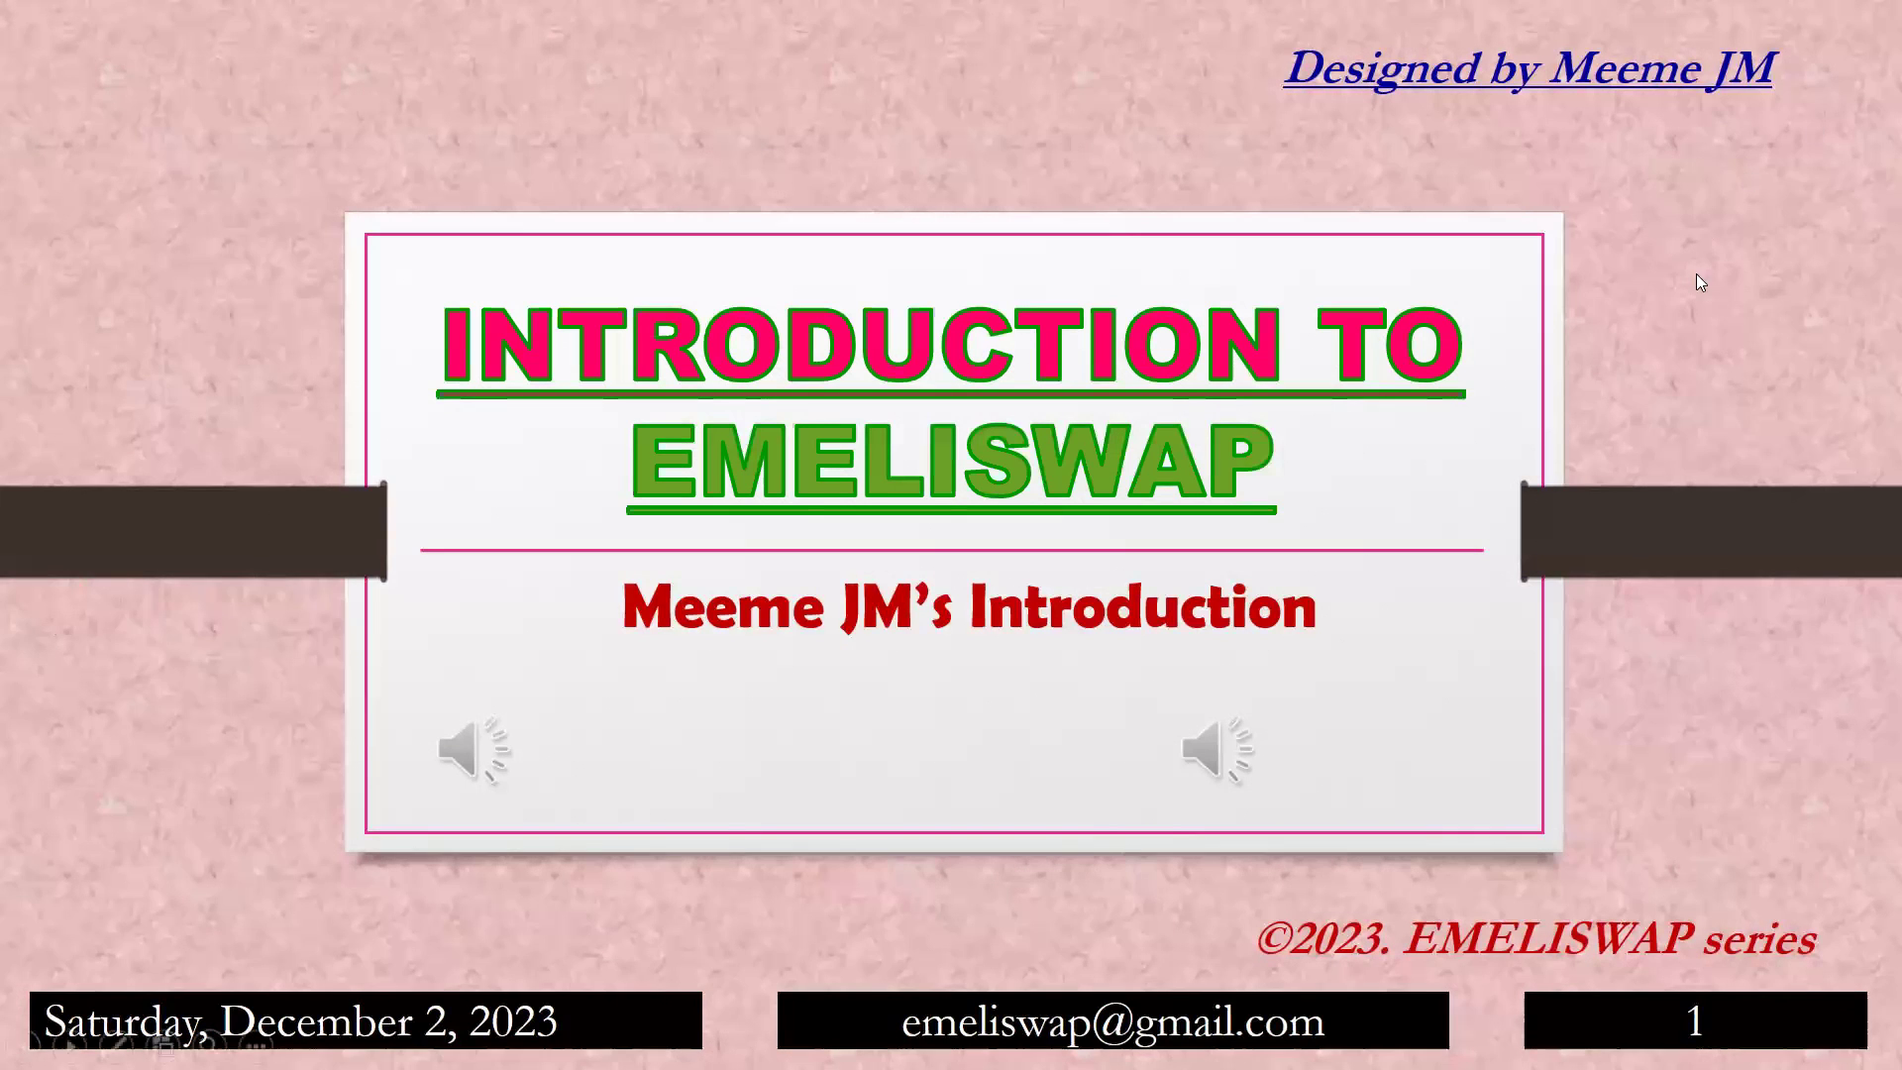
pyautogui.click(1760, 146)
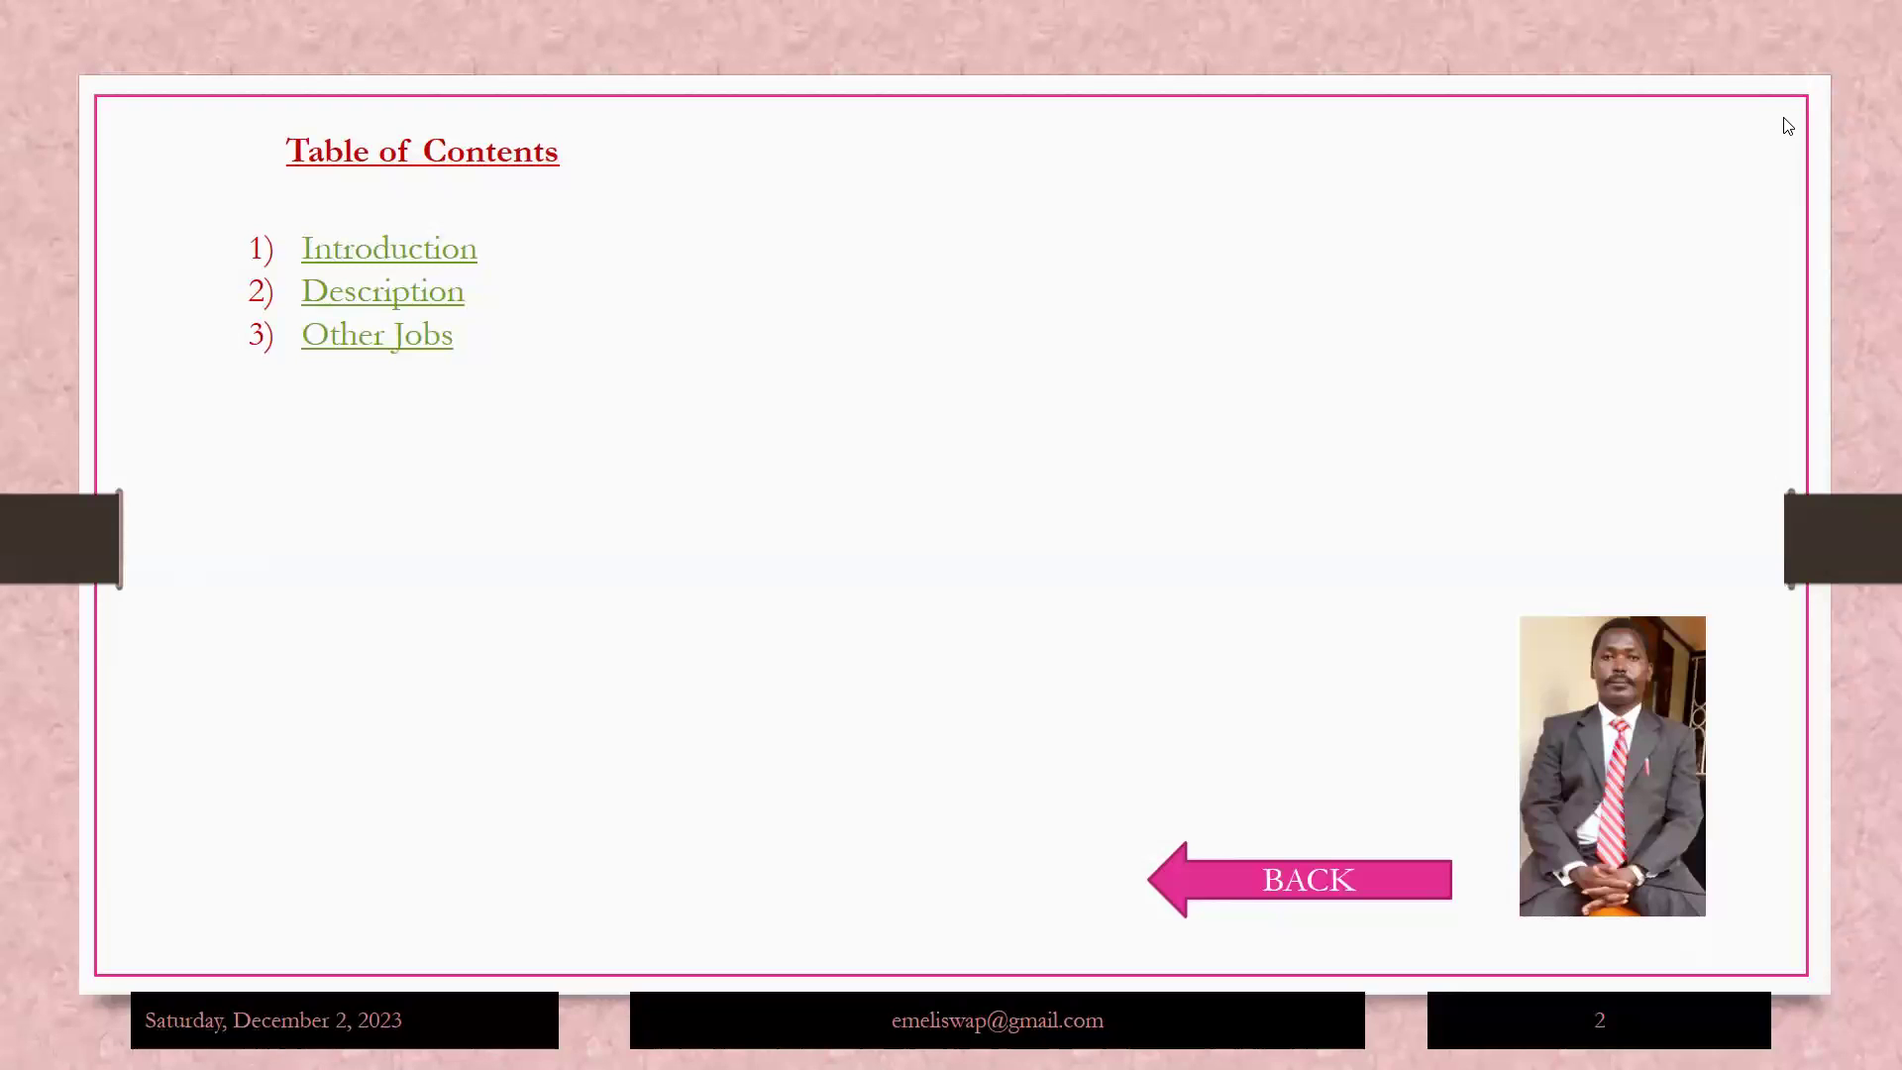